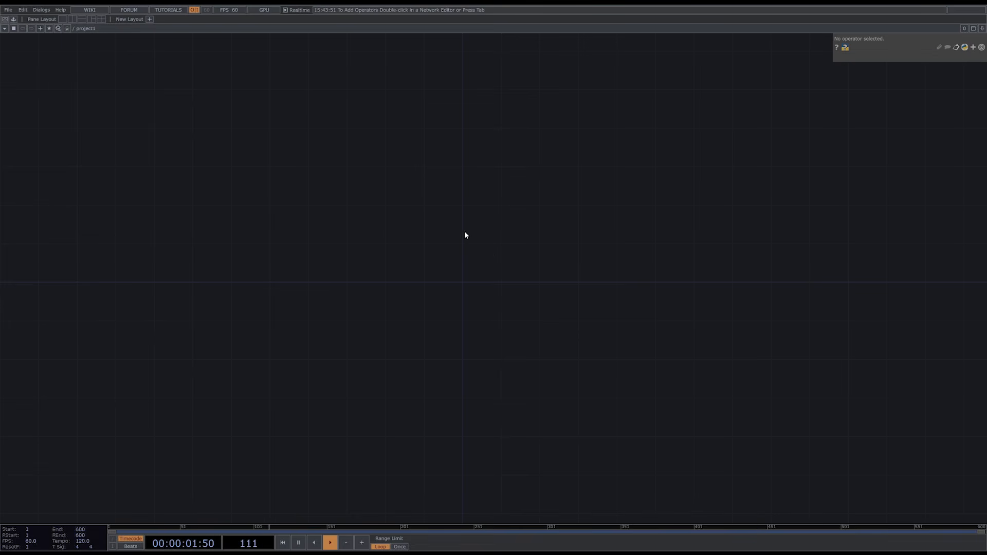
- Add a Circle TOP to the empty network and show its common output parameters
{"action": "double_click", "coordinate": [437, 255]}
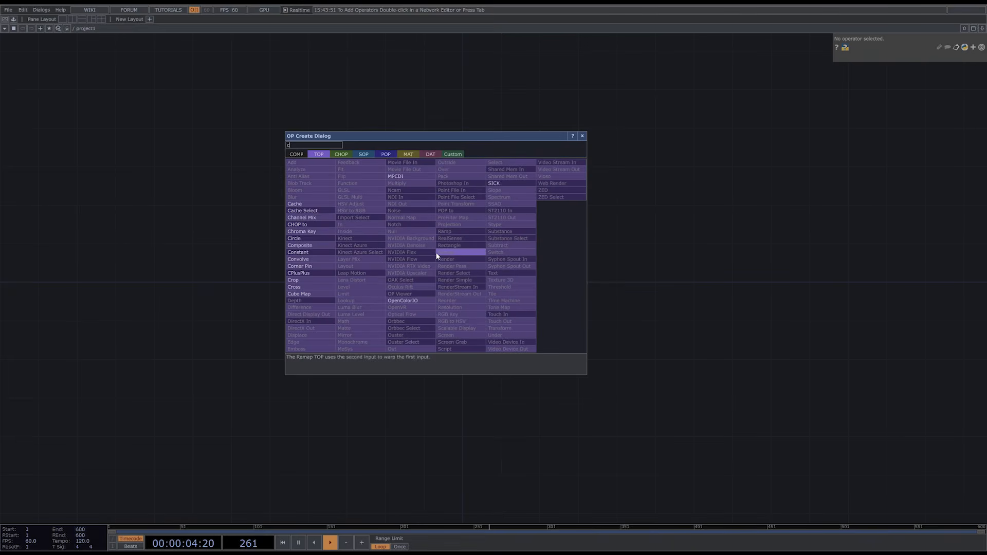
{"action": "left_click", "coordinate": [436, 254]}
{"action": "left_click", "coordinate": [376, 276]}
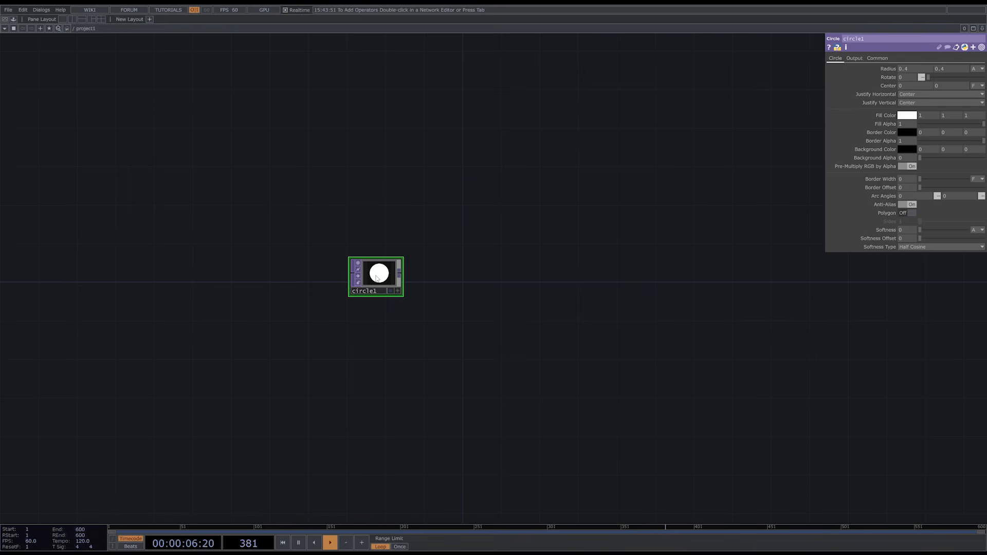
{"action": "left_click", "coordinate": [883, 58]}
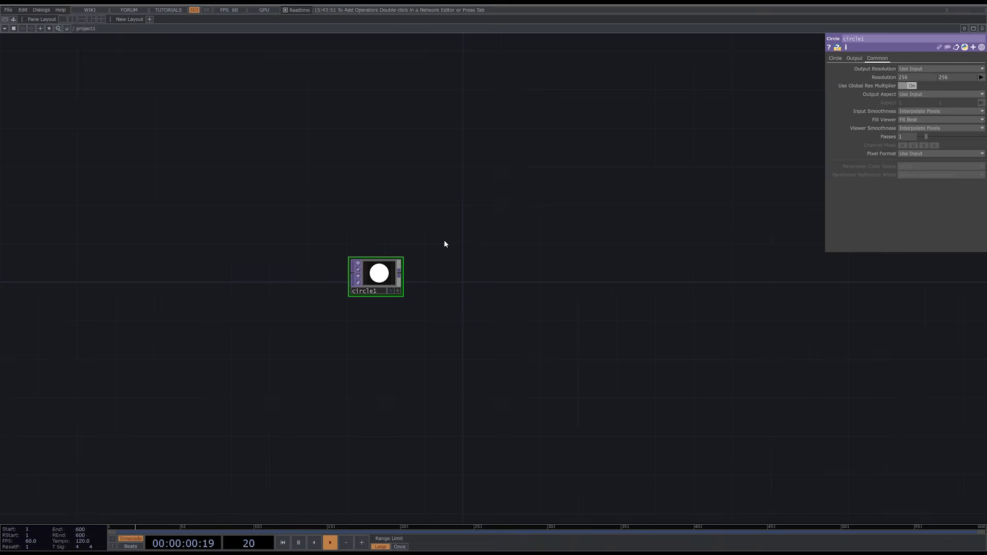
- Add a Constant CHOP above the circle operator
{"action": "key", "text": "Tab"}
{"action": "left_click", "coordinate": [349, 142]}
{"action": "type", "text": "co"}
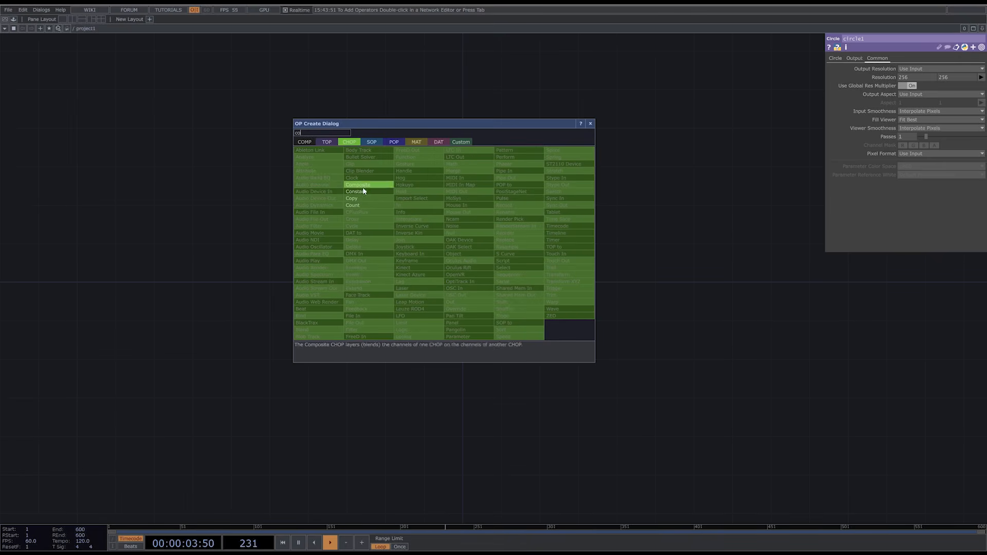
{"action": "left_click", "coordinate": [362, 190]}
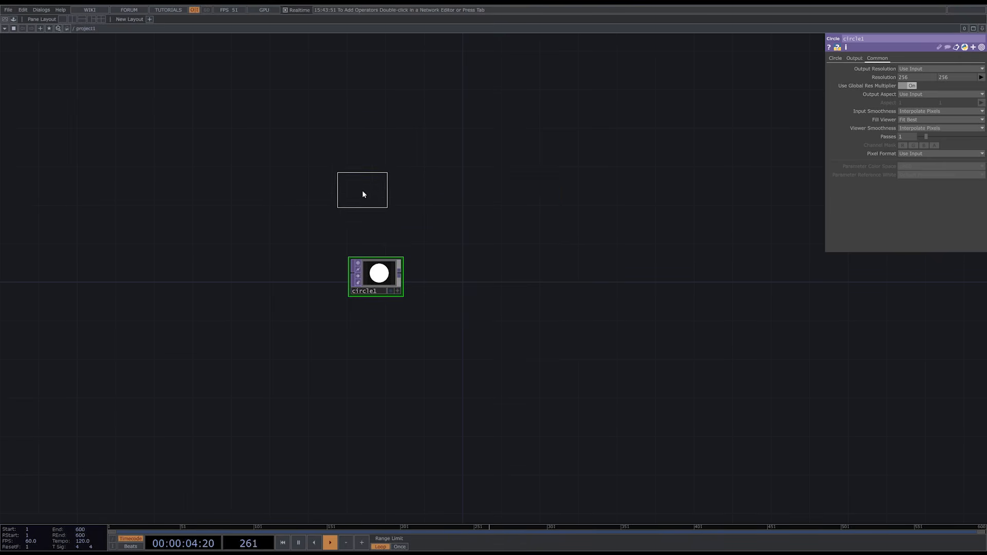
{"action": "left_click", "coordinate": [378, 212]}
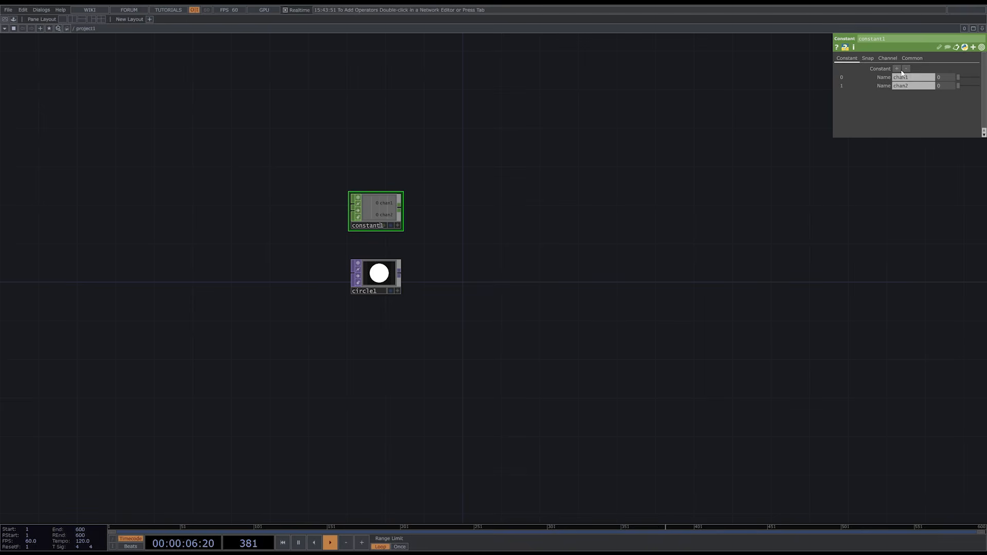
- Define two channels in the Constant CHOP: res_x with value 720 and res_y with value 1280
{"action": "left_click", "coordinate": [919, 81]}
{"action": "type", "text": "res_x"}
{"action": "left_click", "coordinate": [909, 87]}
{"action": "type", "text": "res_y "}
{"action": "type", "text": "128"}
{"action": "type", "text": "0"}
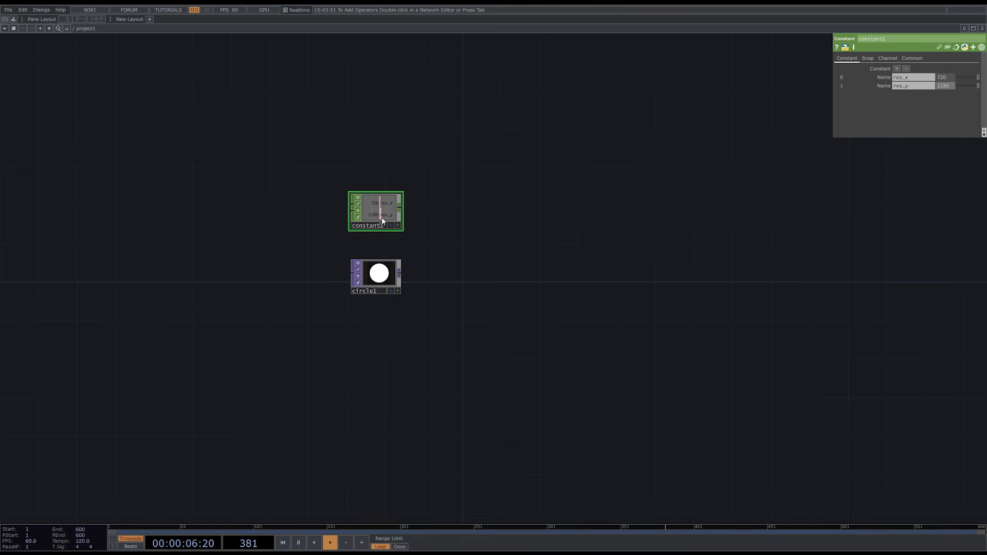
- Rename the Constant CHOP as resolution
{"action": "left_click", "coordinate": [368, 226]}
{"action": "type", "text": "res"}
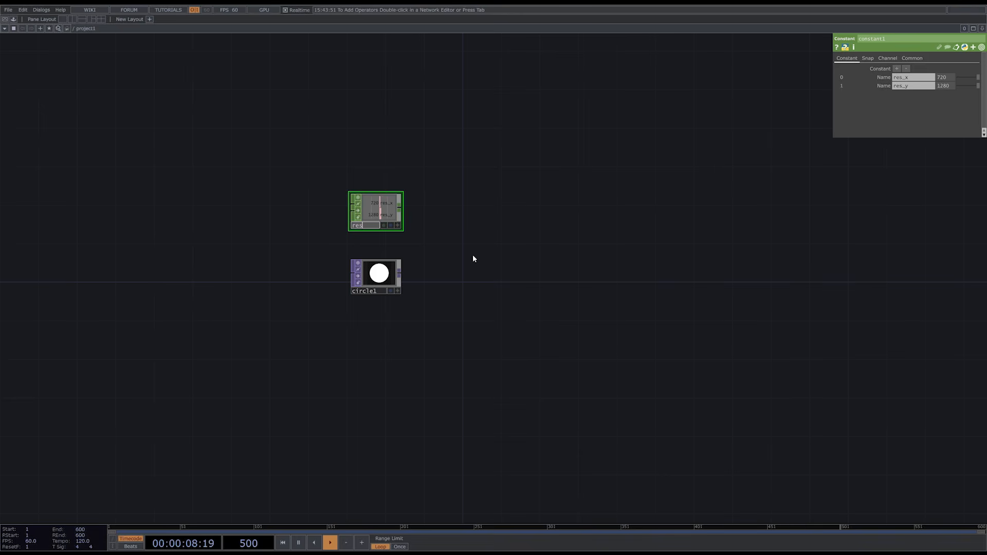
{"action": "type", "text": "olution"}
{"action": "key", "text": "Return"}
- Link circle1's resolution width and height to the res_x and res_y channels of the resolution CHOP
{"action": "left_click", "coordinate": [378, 275]}
{"action": "left_click", "coordinate": [397, 226]}
{"action": "left_click_drag", "start_coordinate": [384, 201], "coordinate": [937, 78]}
{"action": "left_click", "coordinate": [935, 75]}
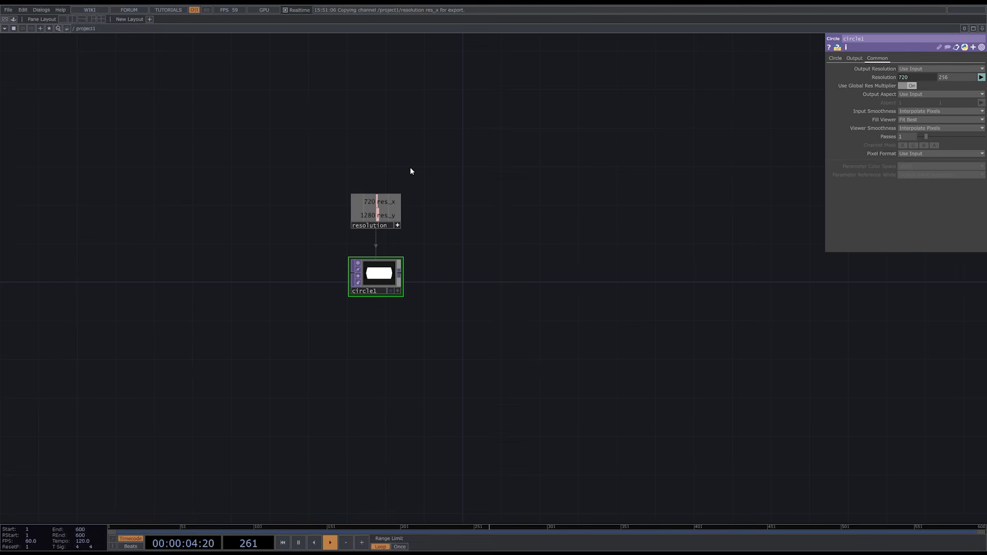
{"action": "left_click_drag", "start_coordinate": [893, 189], "coordinate": [973, 77]}
{"action": "left_click", "coordinate": [975, 76]}
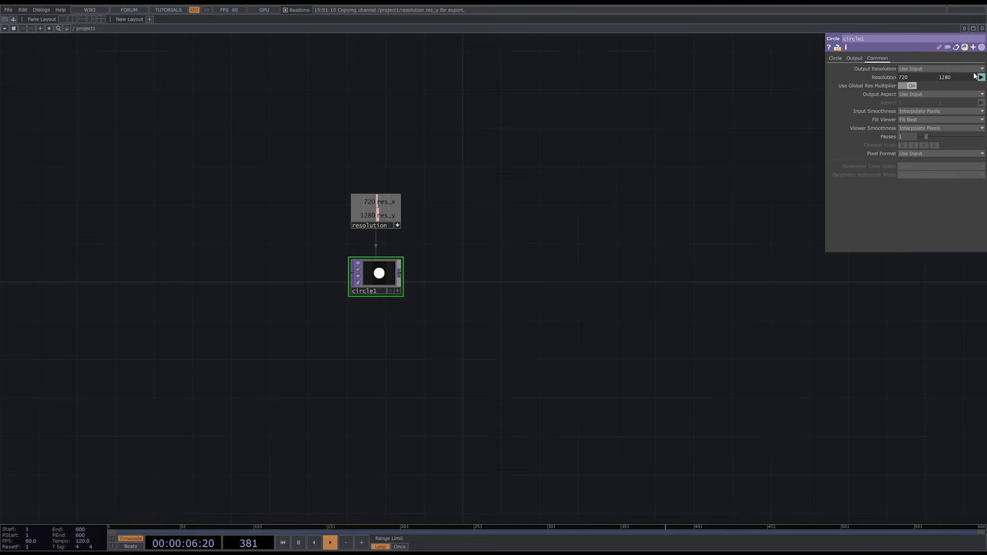
- Add a Feedback TOP beside circle1 and connect circle1's output to its input
{"action": "scroll", "coordinate": [405, 231], "scroll_direction": "up", "scroll_amount": 5}
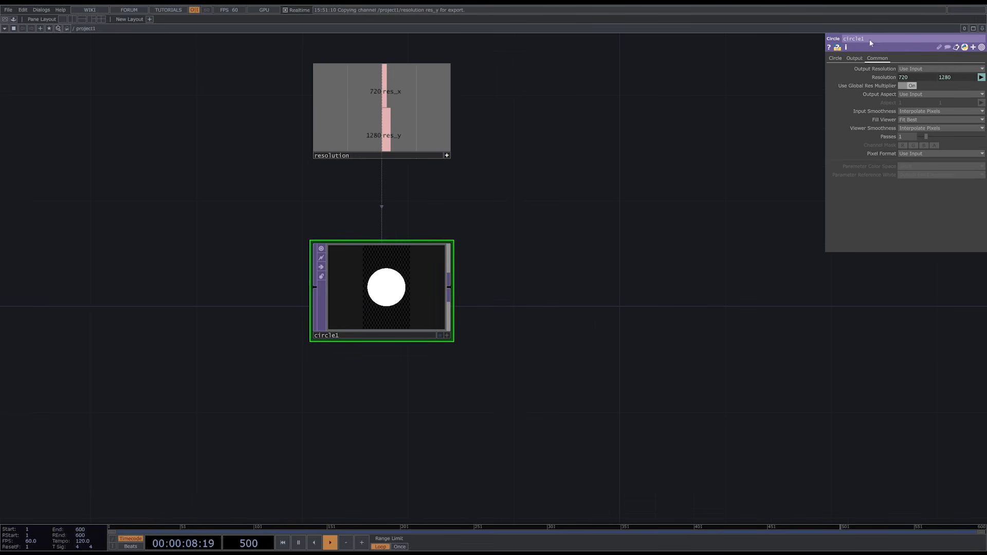
{"action": "left_click", "coordinate": [834, 58]}
{"action": "left_click_drag", "start_coordinate": [657, 297], "coordinate": [502, 324]}
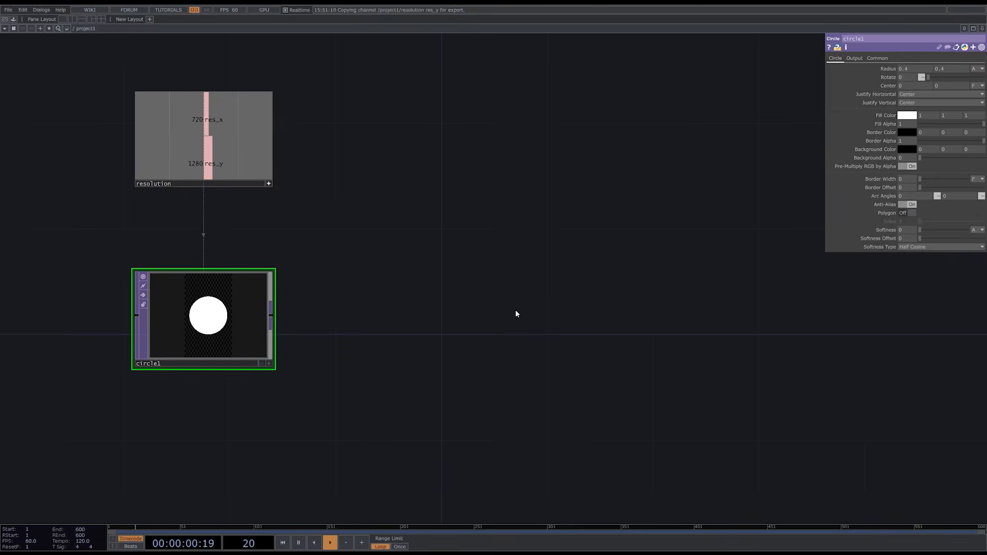
{"action": "key", "text": "Tab"}
{"action": "left_click", "coordinate": [399, 212]}
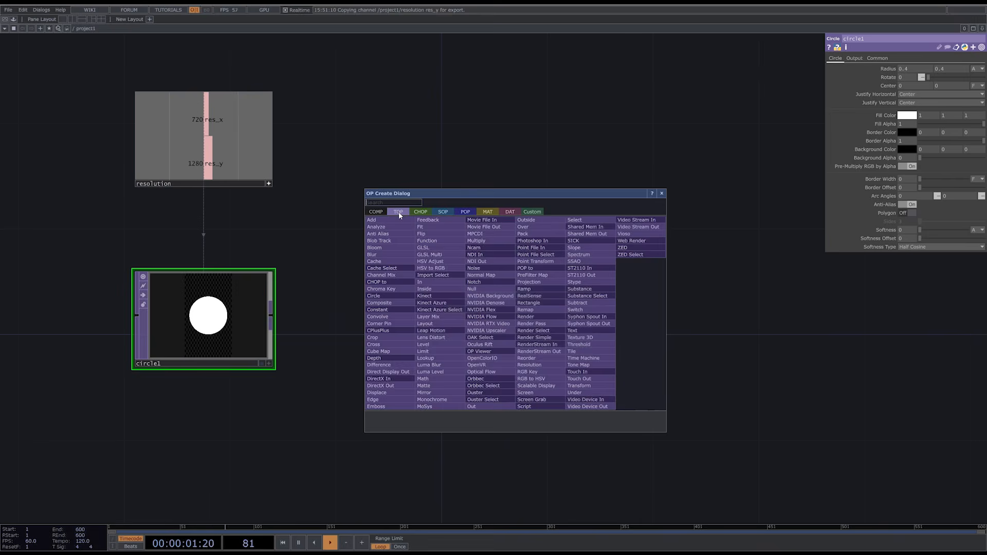
{"action": "left_click", "coordinate": [436, 221]}
{"action": "left_click", "coordinate": [516, 318]}
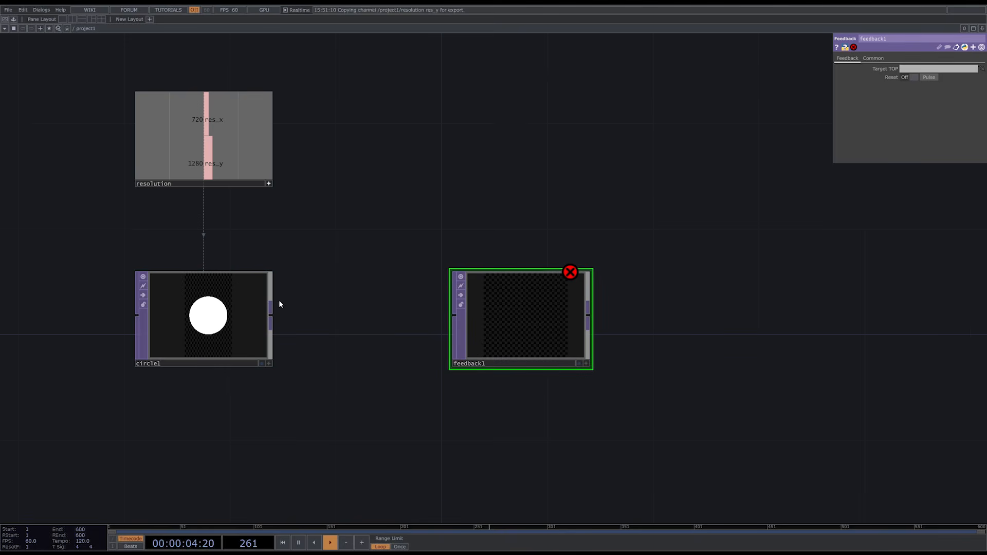
{"action": "left_click_drag", "start_coordinate": [271, 314], "coordinate": [454, 318]}
- Add an LFO CHOP on the input side of circle1
{"action": "left_click_drag", "start_coordinate": [645, 359], "coordinate": [634, 315]}
{"action": "scroll", "coordinate": [723, 312], "scroll_direction": "down", "scroll_amount": 4}
{"action": "mouse_move", "coordinate": [726, 319]}
{"action": "left_mouse_down"}
{"action": "mouse_move", "coordinate": [723, 310]}
{"action": "mouse_move", "coordinate": [728, 316]}
{"action": "left_mouse_up"}
{"action": "key", "text": "Tab"}
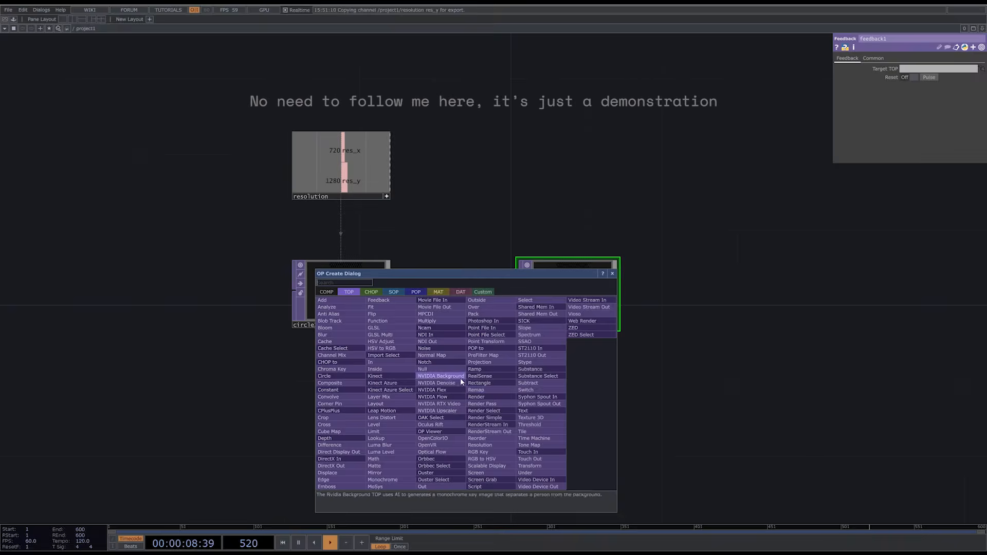
{"action": "left_click", "coordinate": [379, 293]}
{"action": "type", "text": "lf"}
{"action": "left_click", "coordinate": [423, 466]}
{"action": "left_click", "coordinate": [196, 286]}
- Drive circle1's horizontal center with the LFO's chan1 channel
{"action": "left_click", "coordinate": [313, 313]}
{"action": "left_click", "coordinate": [259, 325]}
{"action": "left_click_drag", "start_coordinate": [215, 299], "coordinate": [915, 86]}
{"action": "left_click", "coordinate": [916, 95]}
{"action": "left_click", "coordinate": [260, 322]}
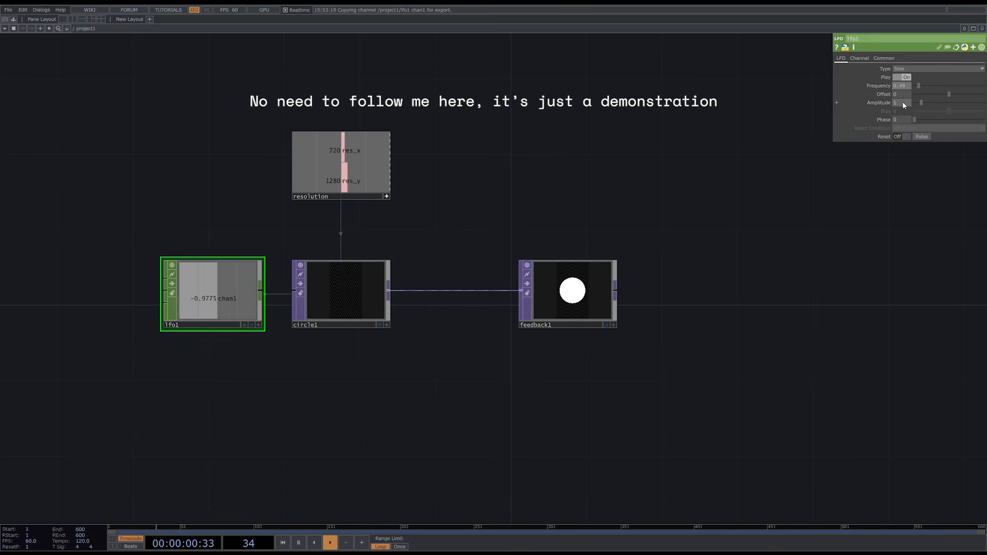
- Duplicate circle1 and place the copy below the original
{"action": "left_click", "coordinate": [350, 308]}
{"action": "key", "text": "ctrl+c"}
{"action": "key", "text": "ctrl+v"}
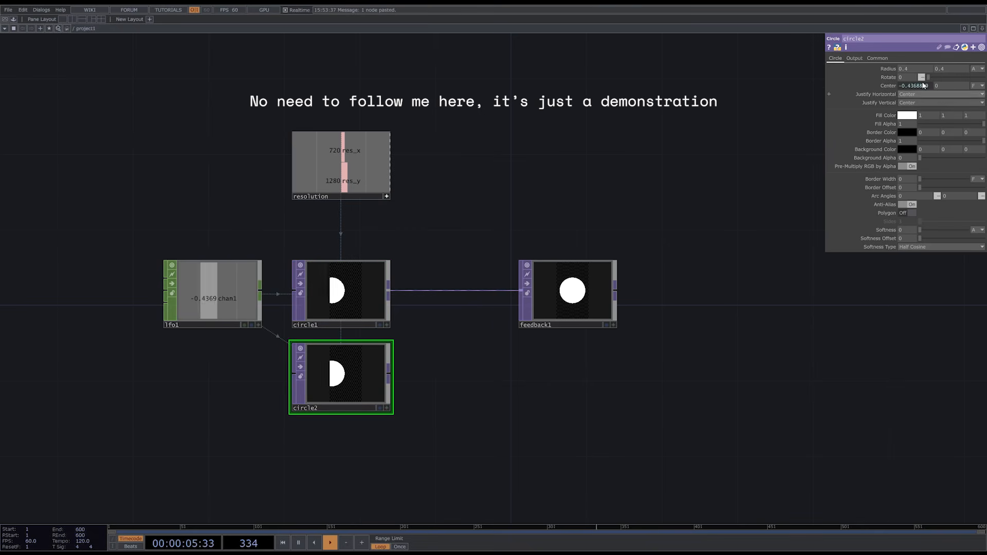
- Move the LFO reference in circle2 from the horizontal center value to the vertical one
{"action": "key", "text": "ctrl+c"}
{"action": "left_click", "coordinate": [862, 95]}
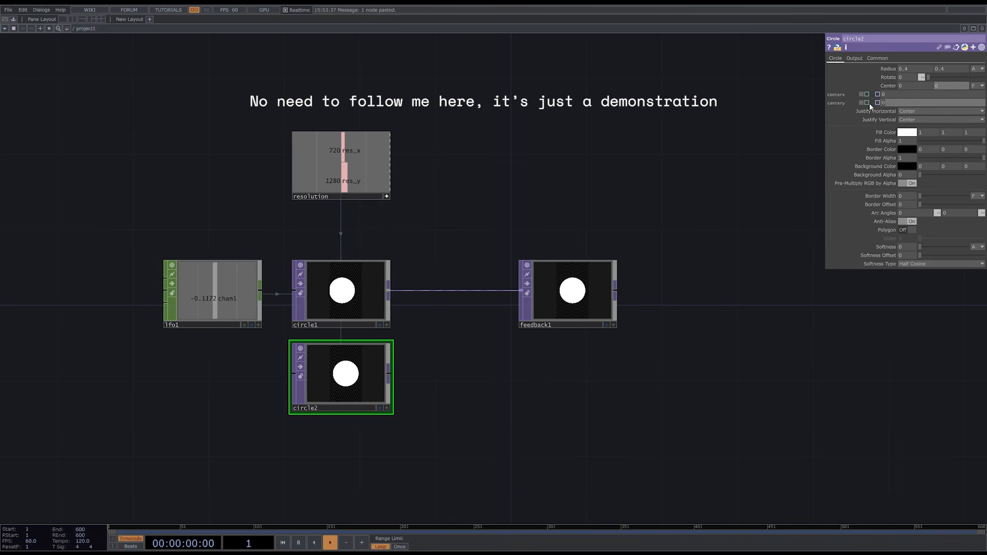
{"action": "left_click", "coordinate": [867, 103]}
{"action": "left_click", "coordinate": [885, 103]}
{"action": "key", "text": "ctrl+v"}
{"action": "key", "text": "Return"}
{"action": "left_click", "coordinate": [888, 86]}
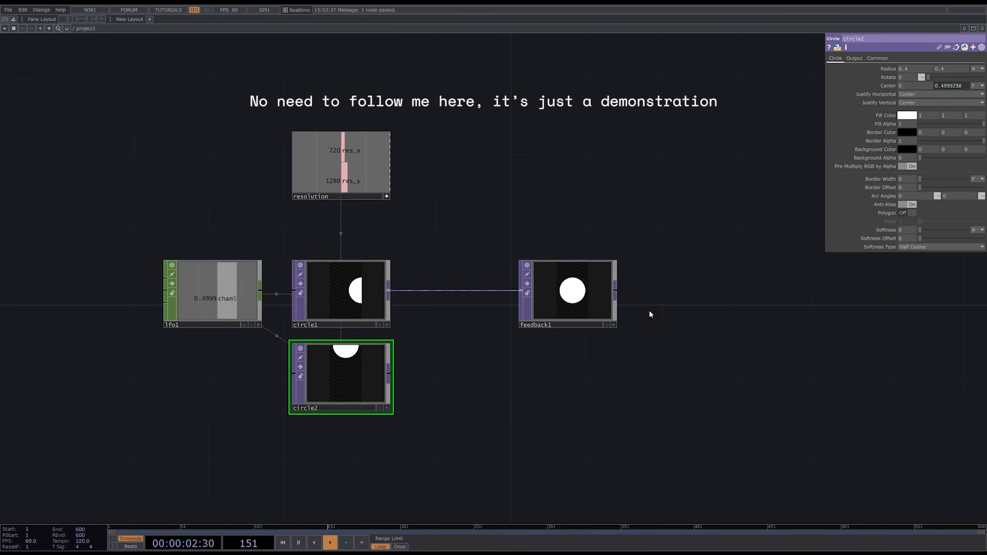
- Set feedback1's Target TOP to circle2 and switch its Reset on and off again
{"action": "left_click", "coordinate": [560, 317]}
{"action": "left_click_drag", "start_coordinate": [341, 380], "coordinate": [938, 68]}
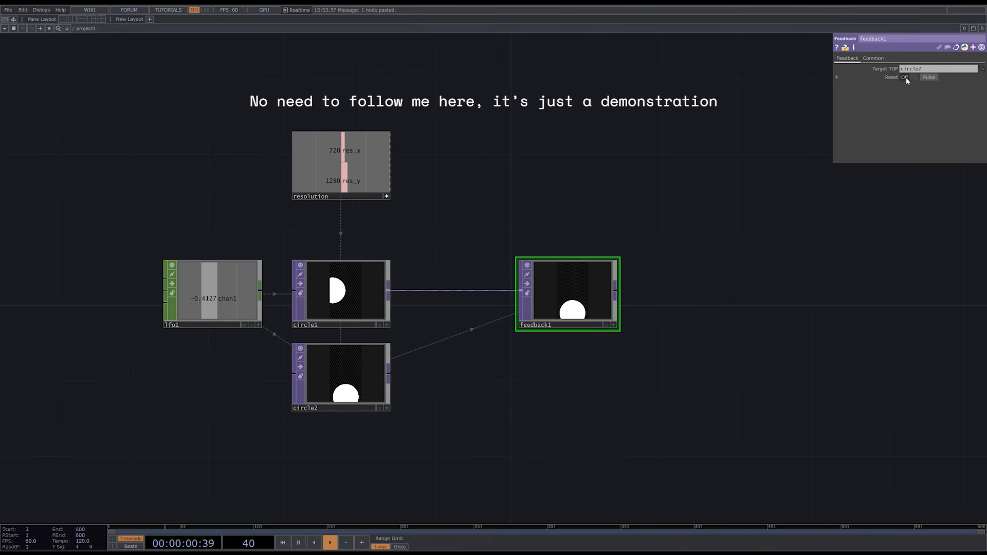
{"action": "left_click", "coordinate": [906, 78]}
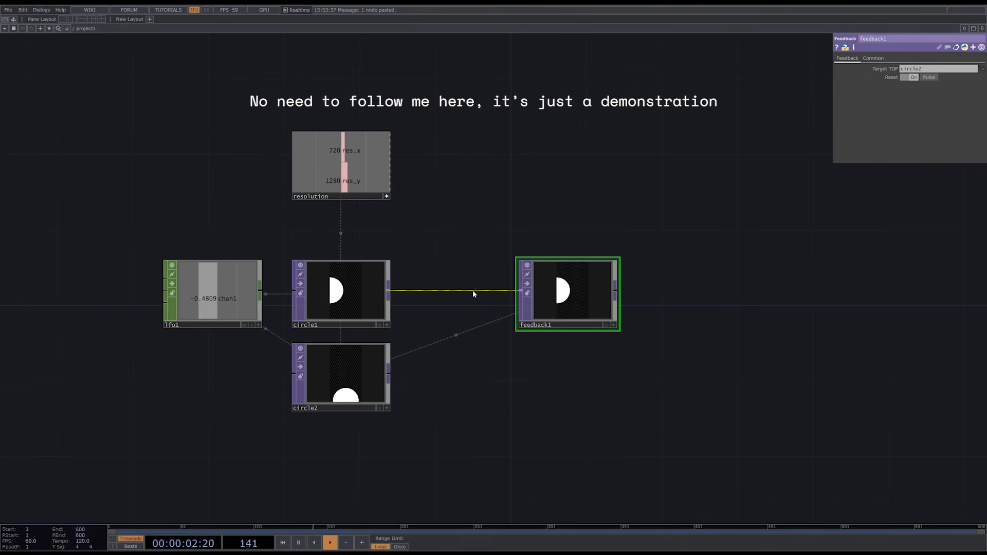
{"action": "left_click", "coordinate": [913, 78]}
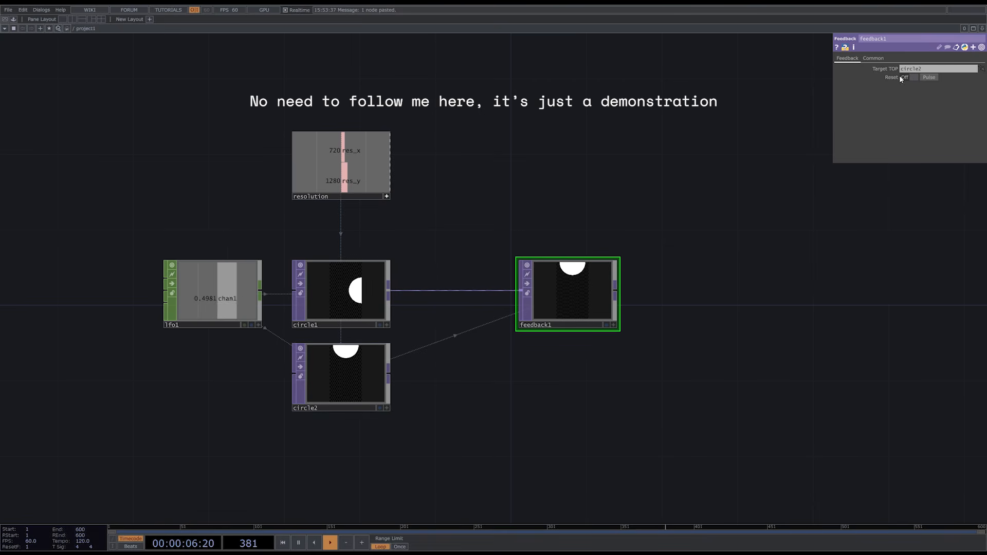
- Clear feedback1's Target TOP and delete the circle2 and lfo1 operators
{"action": "left_click_drag", "start_coordinate": [927, 70], "coordinate": [886, 68]}
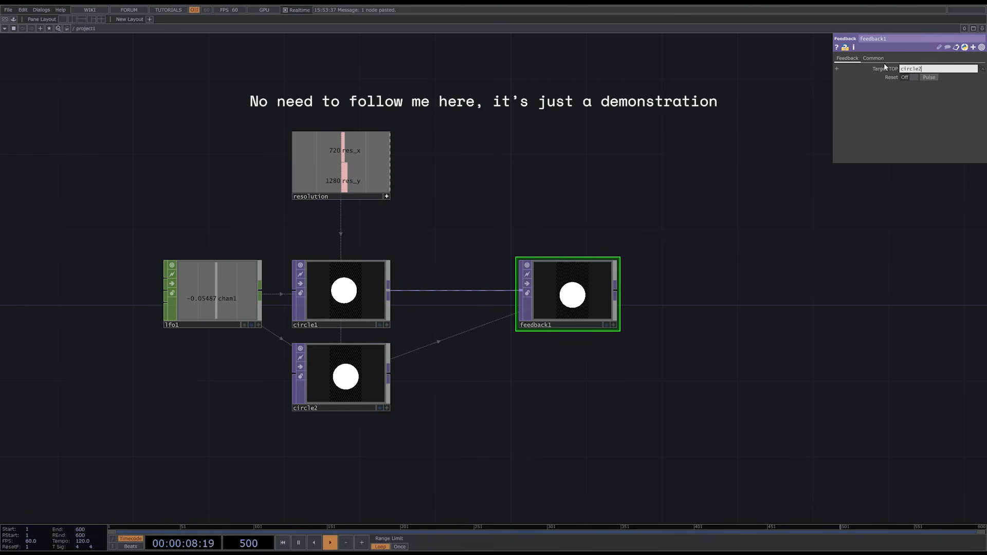
{"action": "key", "text": "BackSpace"}
{"action": "left_click_drag", "start_coordinate": [478, 476], "coordinate": [261, 378]}
{"action": "key", "text": "Delete"}
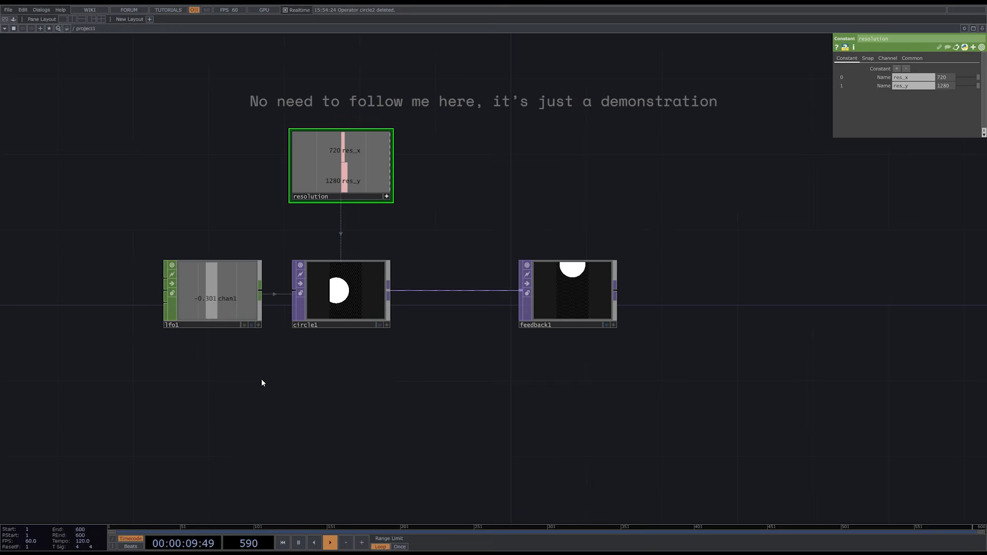
{"action": "left_click", "coordinate": [197, 292]}
{"action": "key", "text": "Delete"}
- Remove the broken LFO reference from circle1's horizontal center
{"action": "left_click", "coordinate": [302, 296]}
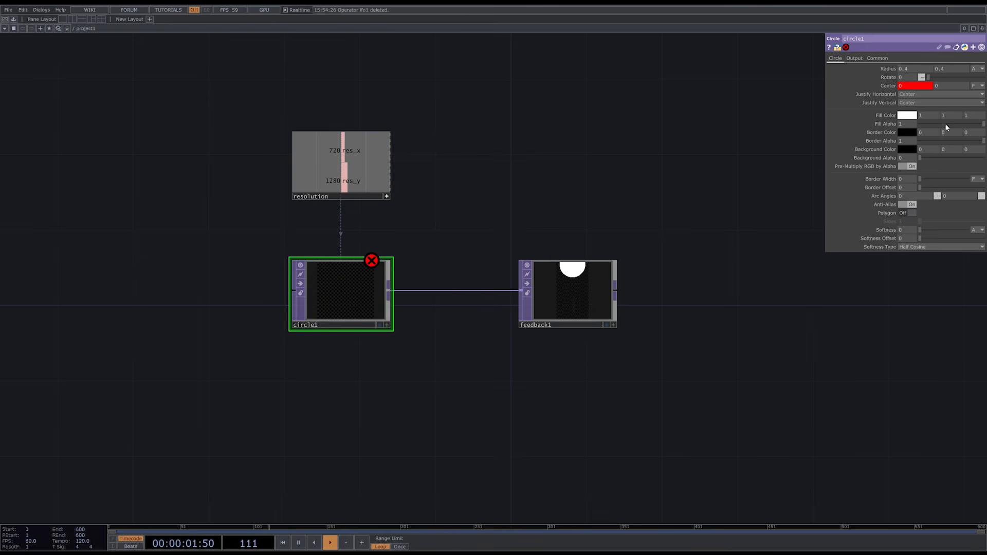
{"action": "left_click", "coordinate": [927, 85]}
{"action": "left_click_drag", "start_coordinate": [938, 95], "coordinate": [824, 96]}
{"action": "key", "text": "BackSpace"}
{"action": "left_click", "coordinate": [672, 163]}
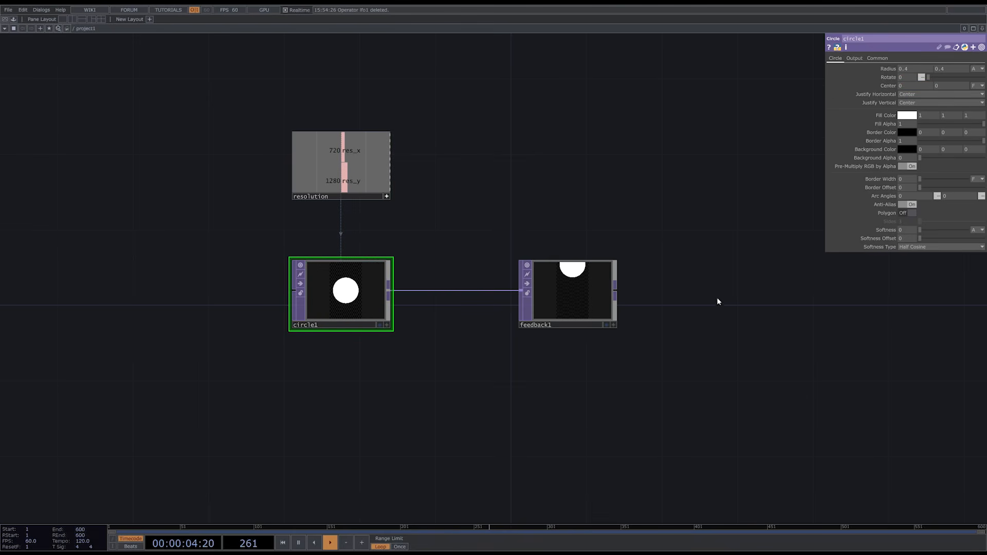
- Pulse the reset of feedback1 to feed it with the input circle
{"action": "left_click", "coordinate": [581, 287]}
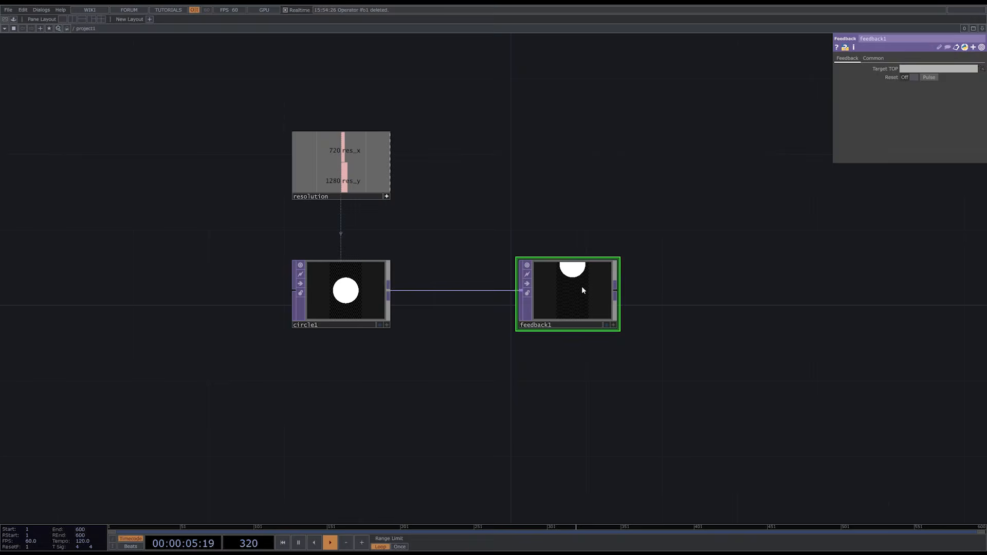
{"action": "left_click", "coordinate": [929, 78]}
- Add a Transform TOP connected to the output of feedback1
{"action": "left_click_drag", "start_coordinate": [865, 361], "coordinate": [678, 366]}
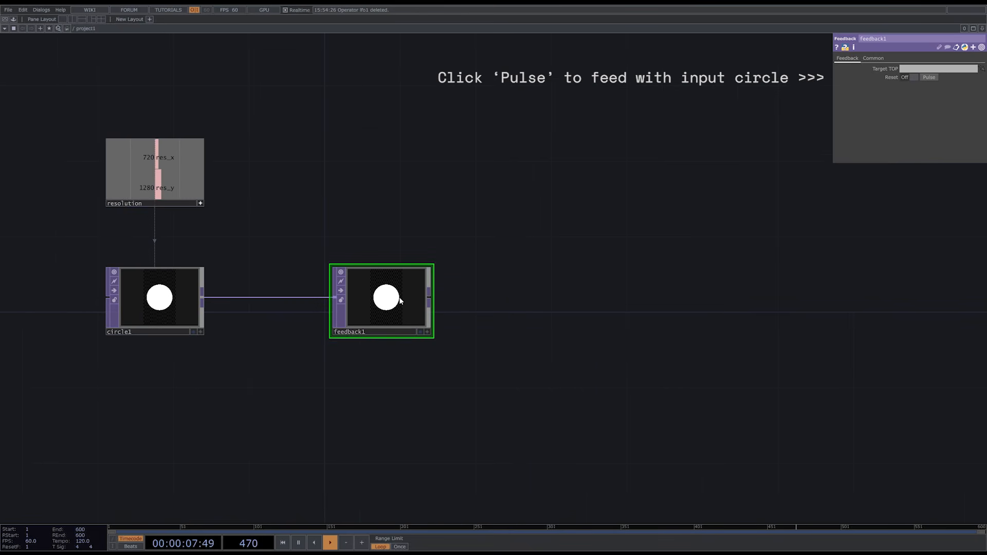
{"action": "left_click", "coordinate": [430, 302]}
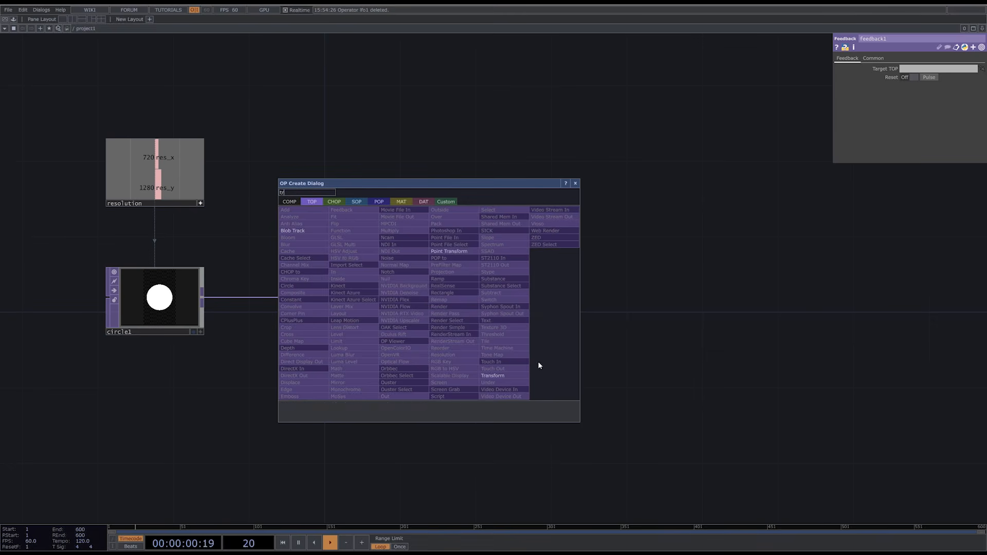
{"action": "left_click", "coordinate": [518, 369]}
{"action": "left_click", "coordinate": [581, 296]}
- Add a Null TOP after transform1 and rename it feedback_target
{"action": "left_click", "coordinate": [619, 297]}
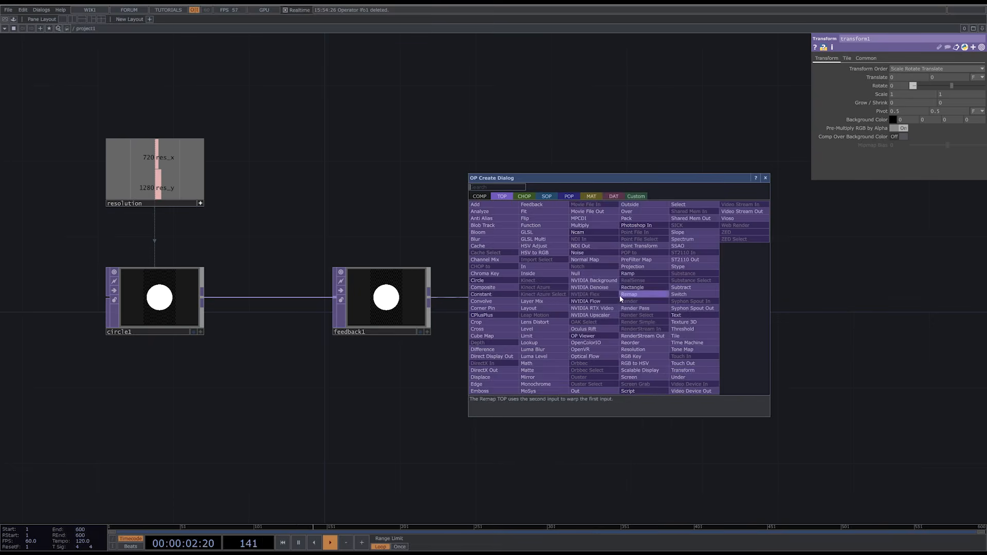
{"action": "type", "text": "nu"}
{"action": "left_click", "coordinate": [599, 276]}
{"action": "left_click", "coordinate": [773, 305]}
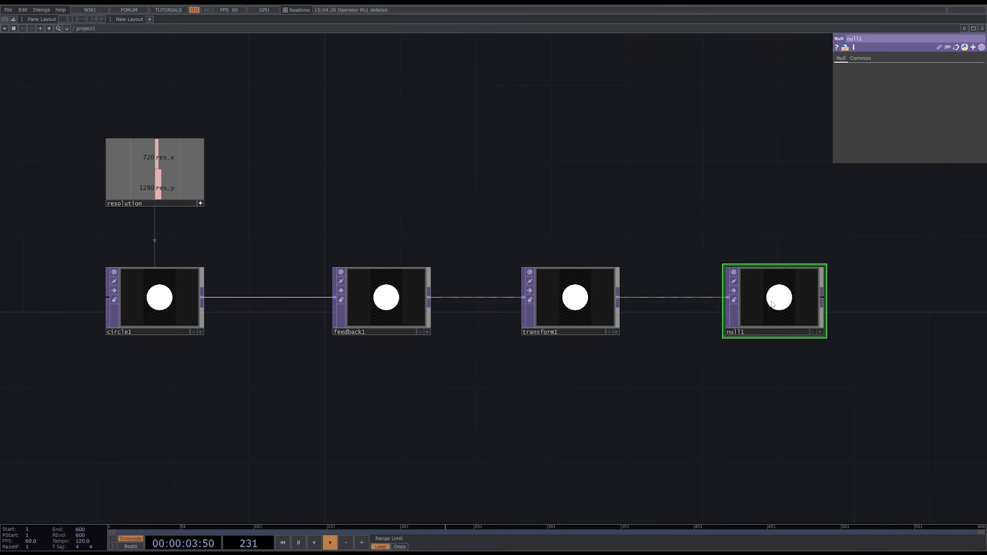
{"action": "left_click", "coordinate": [755, 333]}
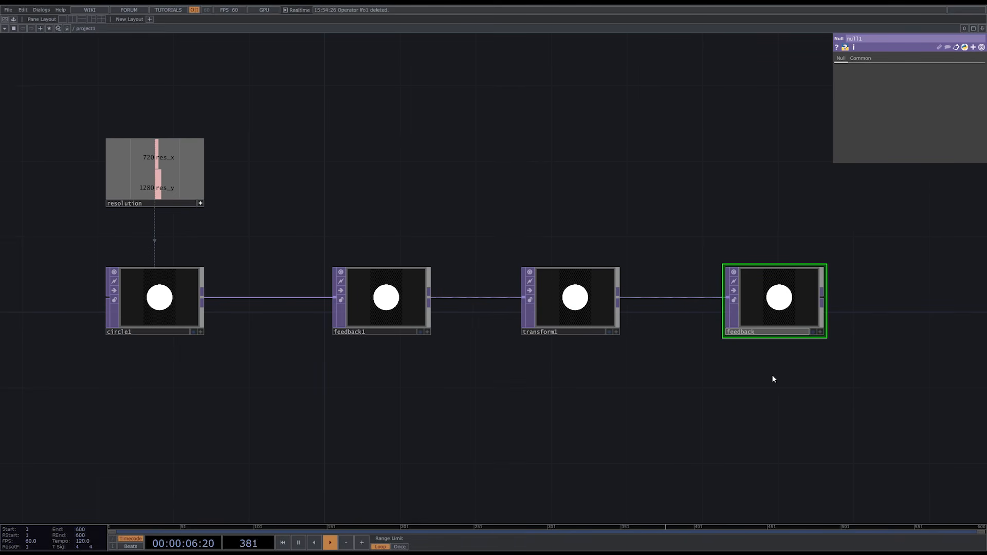
{"action": "key", "text": "Return"}
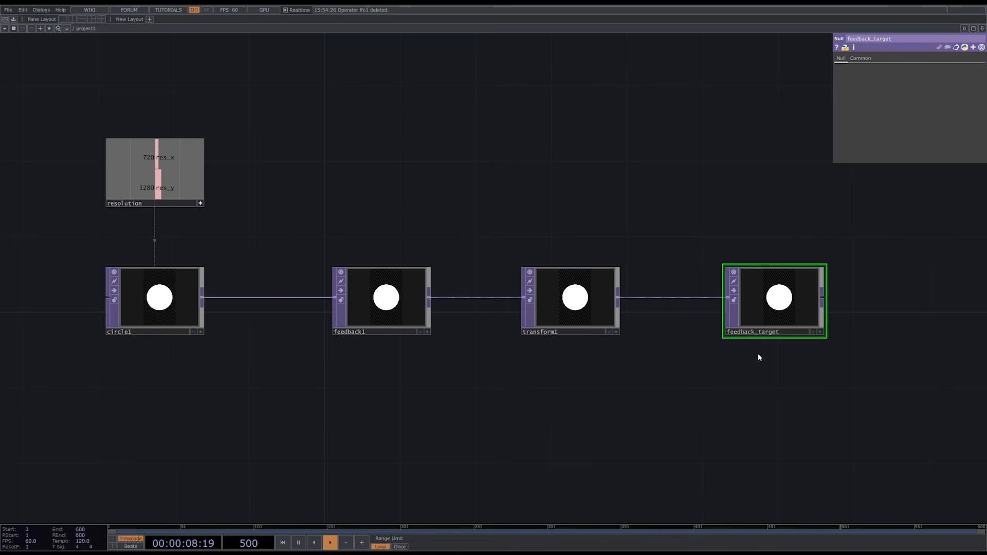
- Set feedback1's Target TOP to feedback_target and move transform1 above the feedback line
{"action": "left_click", "coordinate": [403, 302]}
{"action": "left_click_drag", "start_coordinate": [783, 282], "coordinate": [936, 68]}
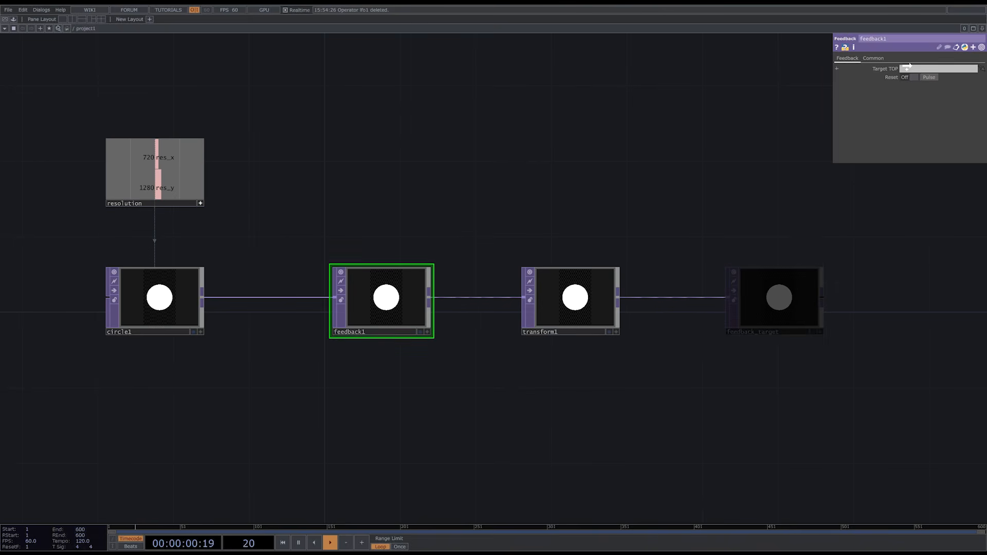
{"action": "left_click_drag", "start_coordinate": [578, 261], "coordinate": [586, 141]}
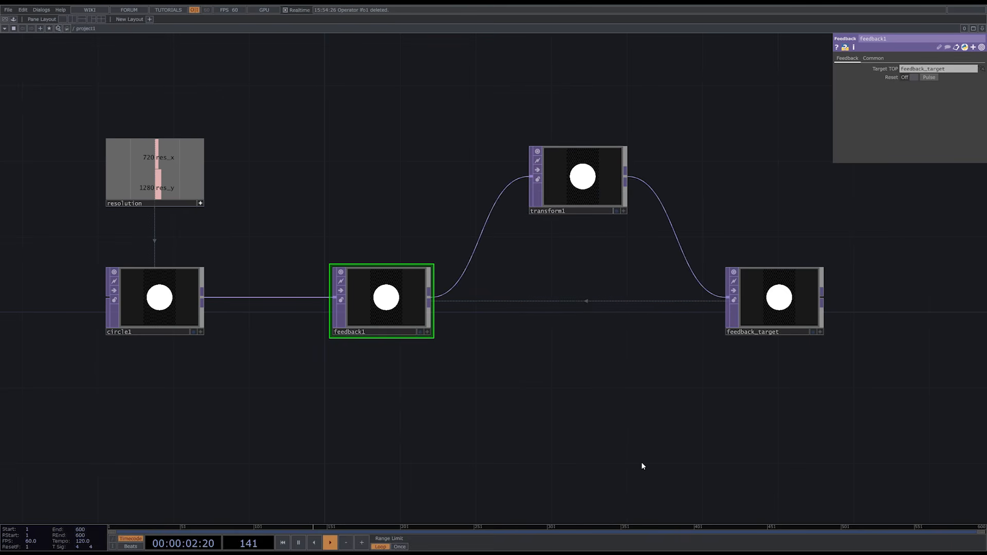
- Set transform1's scale to 0.976 on both axes and pulse feedback1's reset
{"action": "left_click", "coordinate": [575, 208]}
{"action": "scroll", "coordinate": [701, 171], "scroll_direction": "up", "scroll_amount": 3}
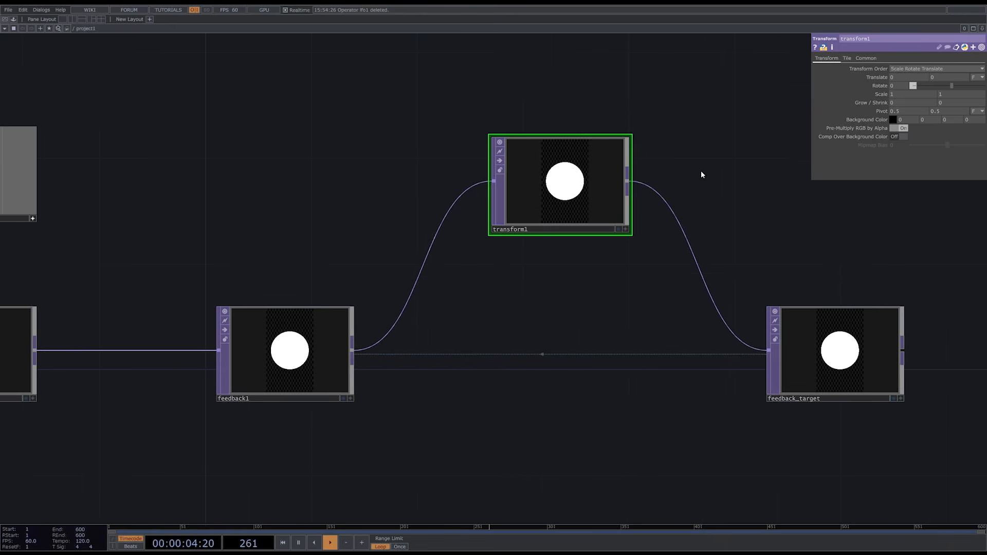
{"action": "left_click_drag", "start_coordinate": [706, 169], "coordinate": [697, 163]}
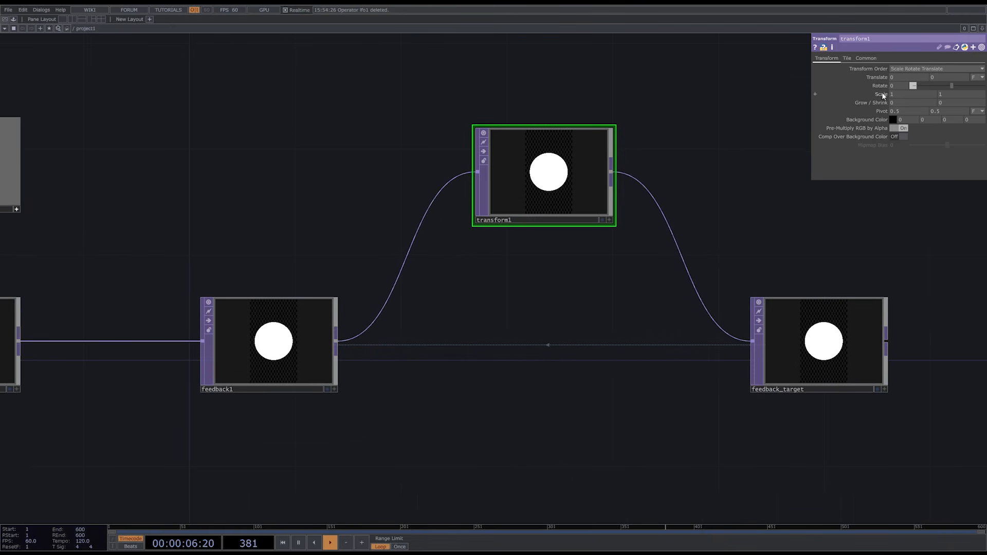
{"action": "middle_click_drag", "start_coordinate": [884, 106], "coordinate": [699, 181]}
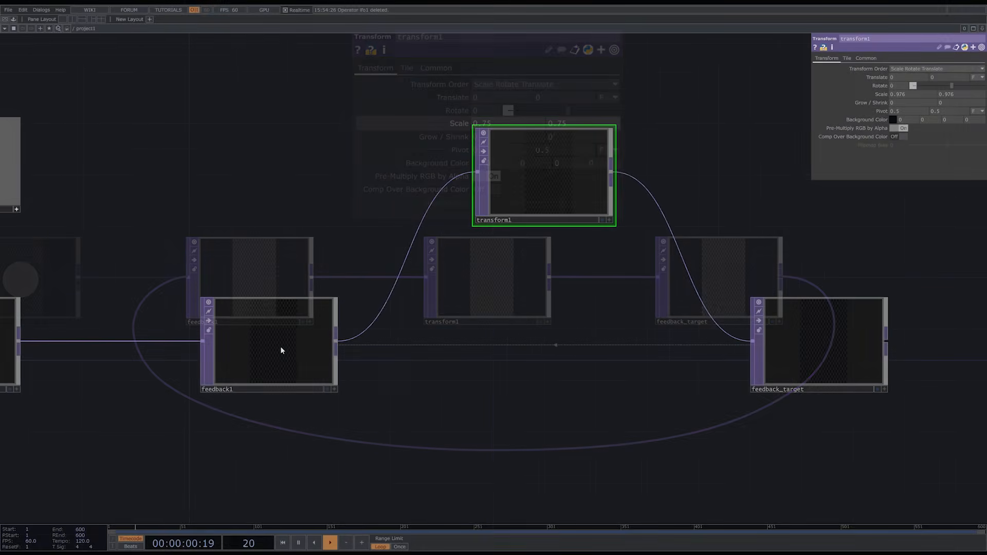
{"action": "left_click", "coordinate": [281, 350]}
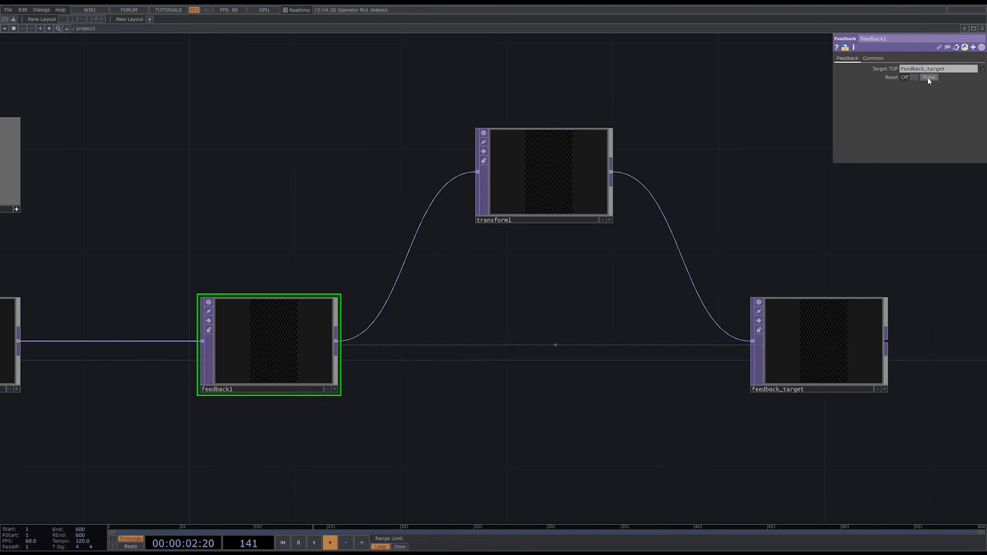
{"action": "left_click", "coordinate": [929, 77]}
- Add a Keyboard In CHOP directly above feedback1
{"action": "key", "text": "Tab"}
{"action": "left_click", "coordinate": [245, 114]}
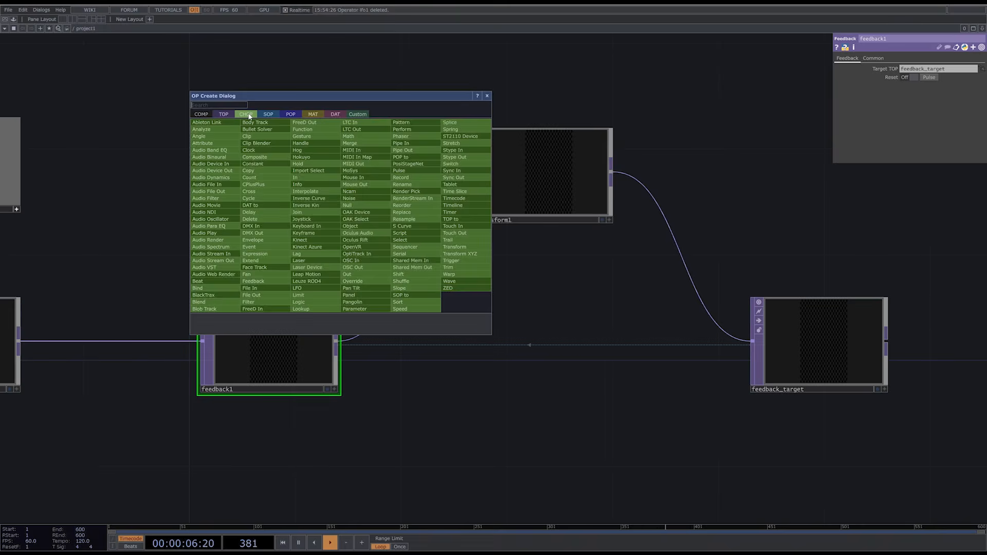
{"action": "type", "text": "k"}
{"action": "left_click", "coordinate": [324, 226]}
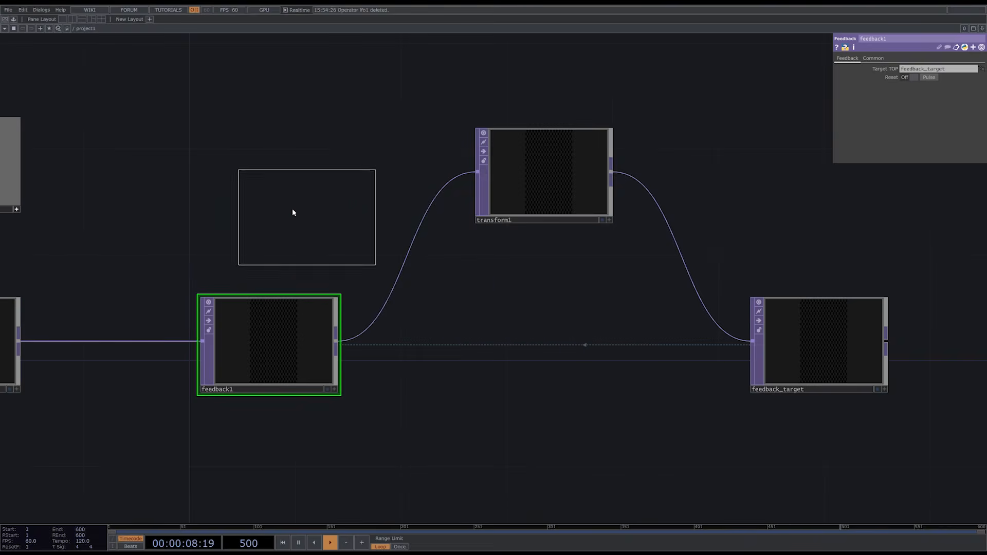
{"action": "left_click", "coordinate": [273, 176]}
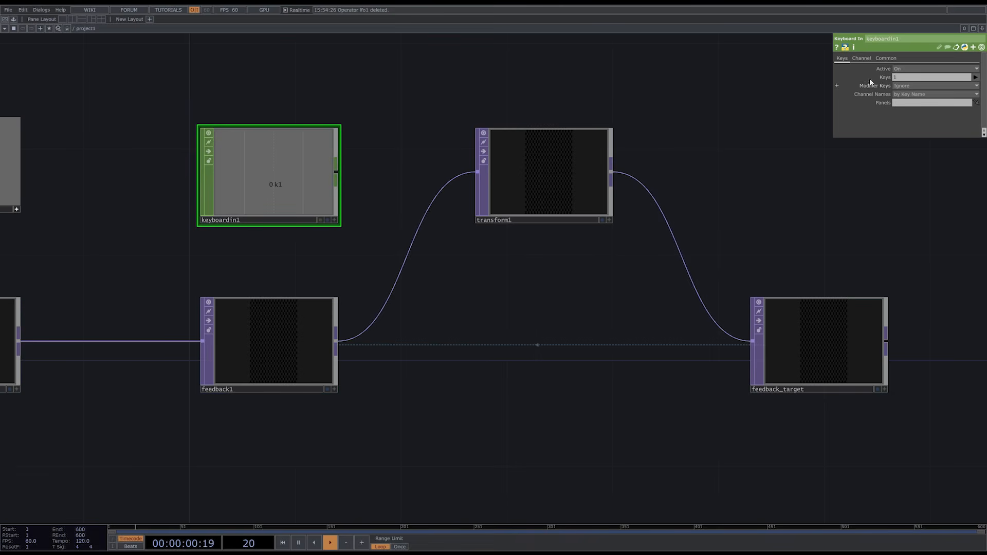
- Export keyboardin1's k1 channel to feedback1's Reset Pulse parameter and trigger the reset from the keyboard
{"action": "left_click", "coordinate": [302, 319]}
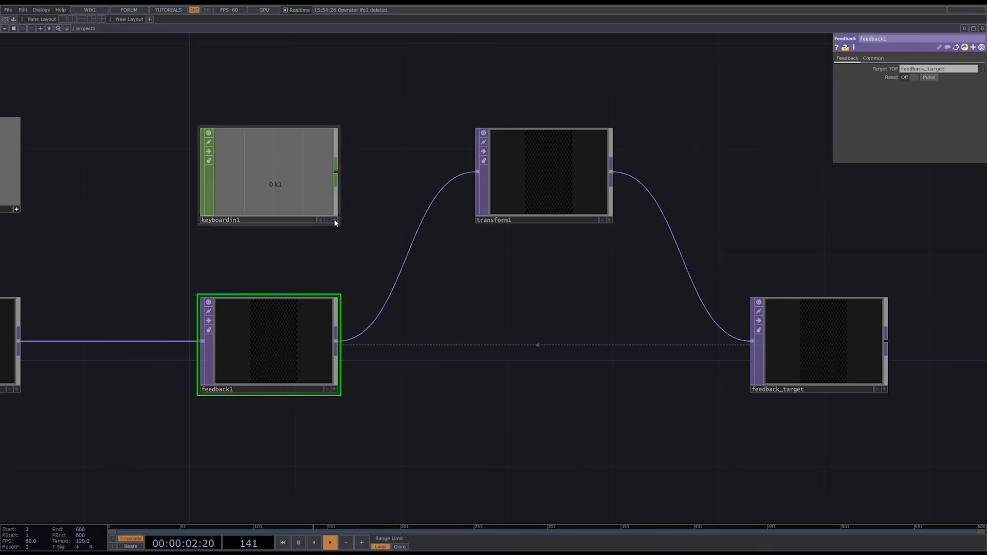
{"action": "left_click_drag", "start_coordinate": [302, 194], "coordinate": [859, 180]}
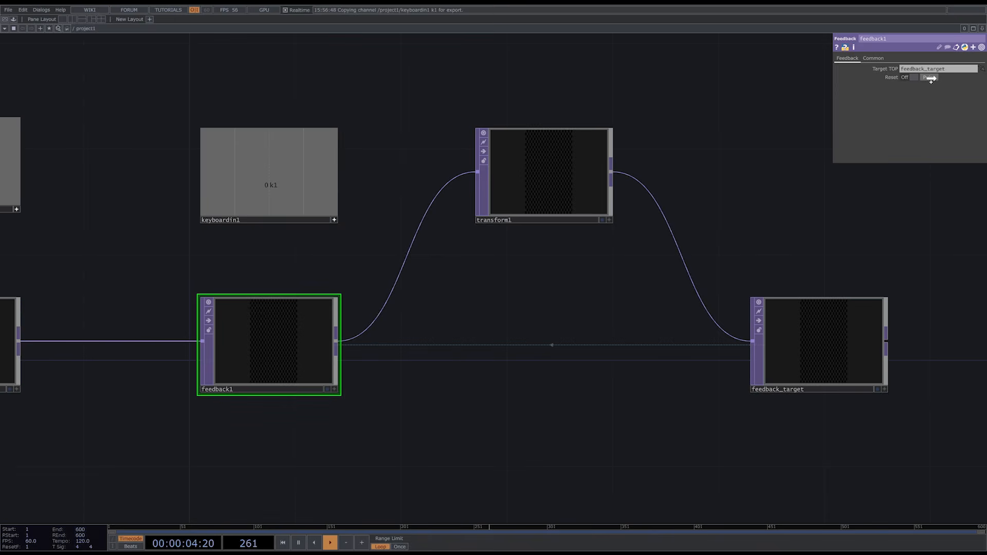
{"action": "left_click_drag", "start_coordinate": [930, 79], "coordinate": [931, 78]}
{"action": "key", "text": "1"}
{"action": "key", "text": "1"}
- Add a Null TOP connected to the output of feedback_target and display it as the network background
{"action": "left_click_drag", "start_coordinate": [853, 225], "coordinate": [764, 228]}
{"action": "scroll", "coordinate": [761, 228], "scroll_direction": "down", "scroll_amount": 3}
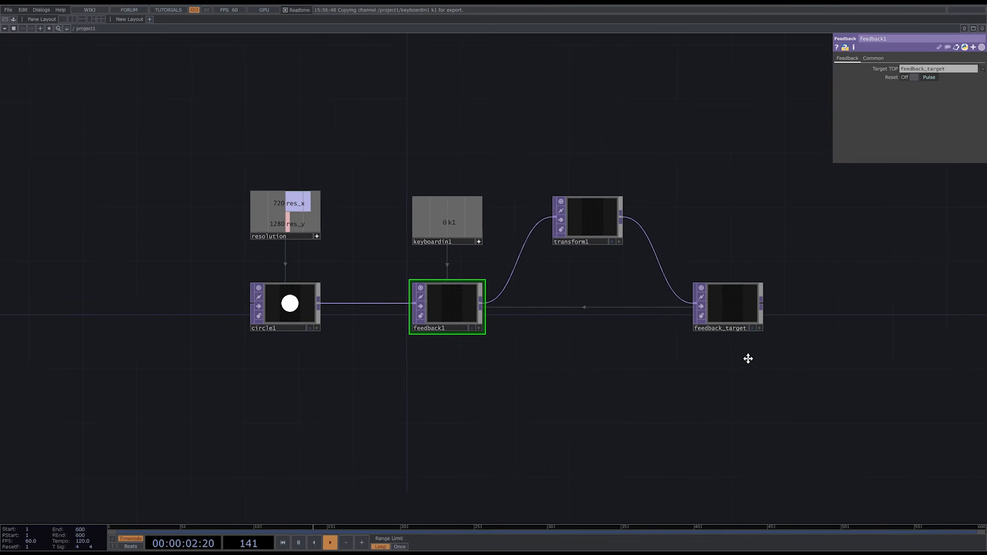
{"action": "left_click_drag", "start_coordinate": [747, 357], "coordinate": [535, 357]}
{"action": "right_click", "coordinate": [527, 306]}
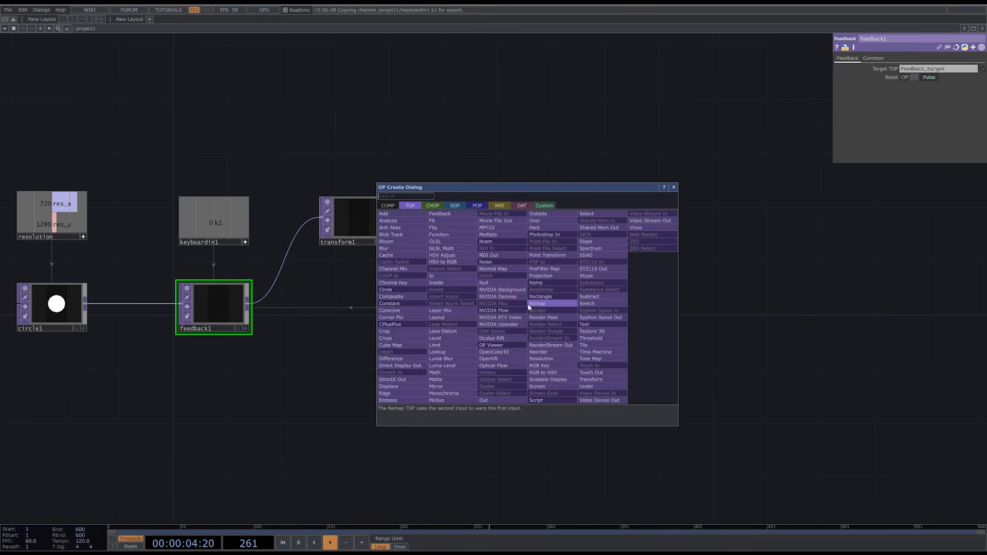
{"action": "left_click", "coordinate": [527, 304]}
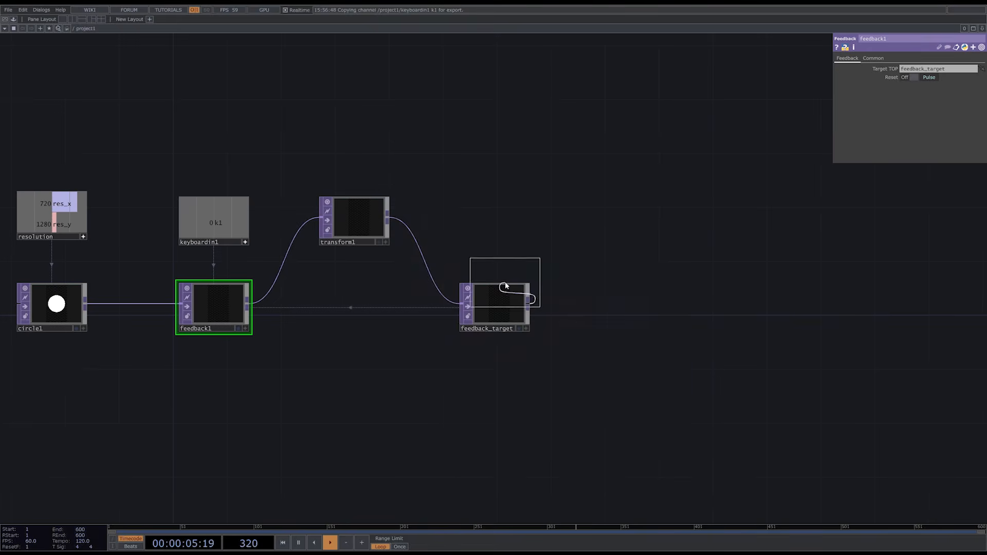
{"action": "left_click", "coordinate": [839, 309]}
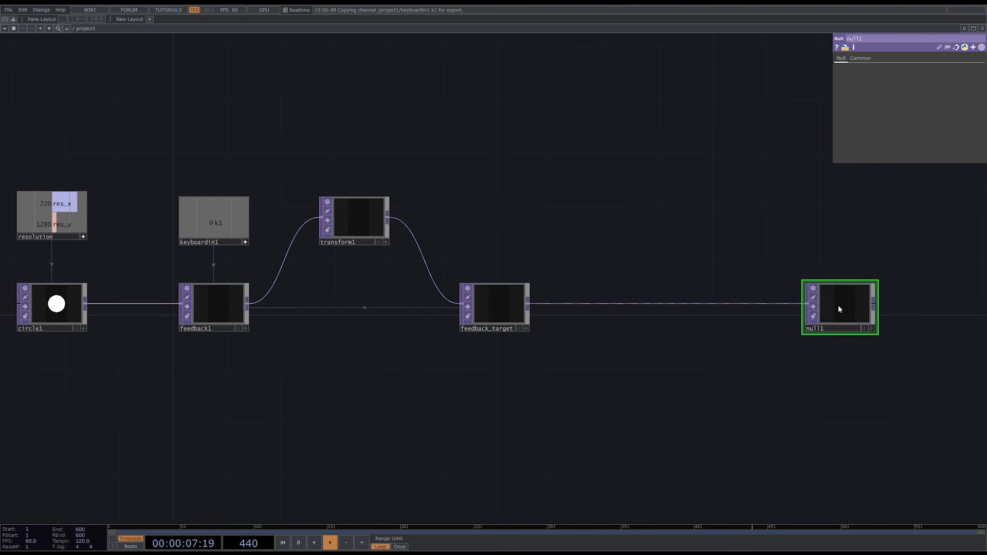
{"action": "left_click", "coordinate": [865, 328]}
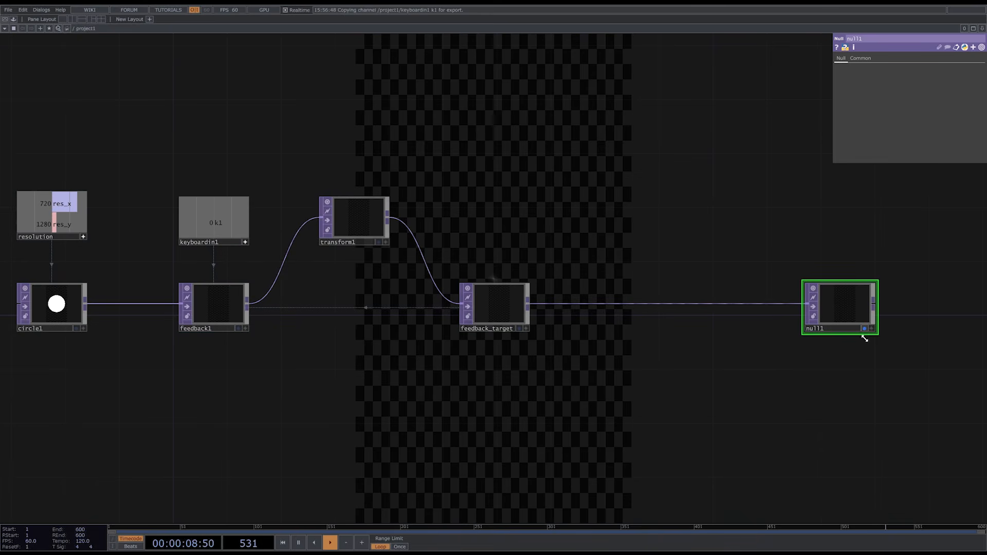
- Split the workspace into two side-by-side panes, turn the second into a TOP viewer and narrow it
{"action": "left_click", "coordinate": [75, 21]}
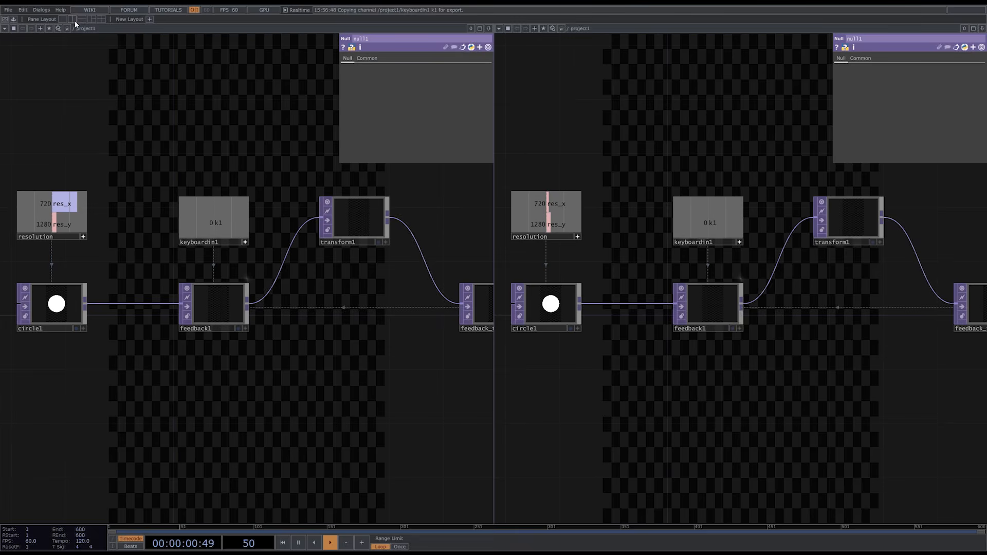
{"action": "left_click", "coordinate": [499, 30]}
{"action": "left_click", "coordinate": [528, 59]}
{"action": "left_click_drag", "start_coordinate": [494, 206], "coordinate": [712, 208]}
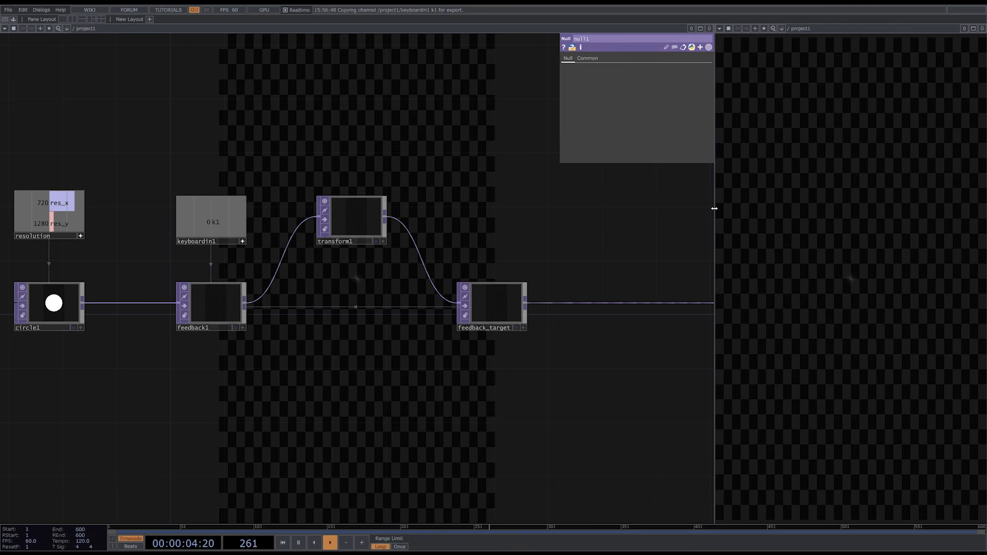
- Turn off the Backdrop TOPs display in the network editor
{"action": "right_click", "coordinate": [472, 169]}
{"action": "mouse_move", "coordinate": [452, 189]}
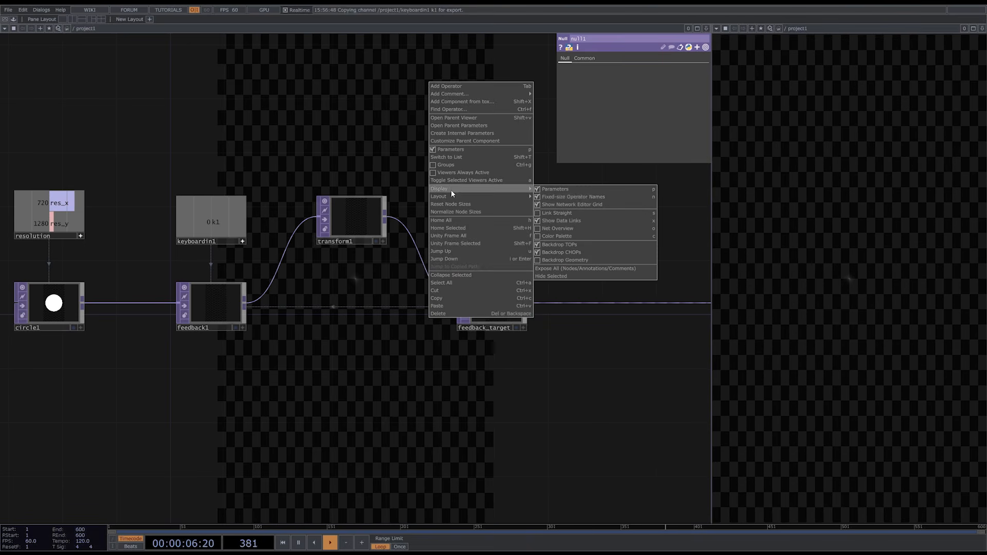
{"action": "left_click", "coordinate": [568, 243]}
- Insert an RGB Key TOP between feedback_target and null1 and trigger the feedback reset
{"action": "scroll", "coordinate": [566, 242], "scroll_direction": "down", "scroll_amount": 2}
{"action": "left_click_drag", "start_coordinate": [566, 242], "coordinate": [368, 241]}
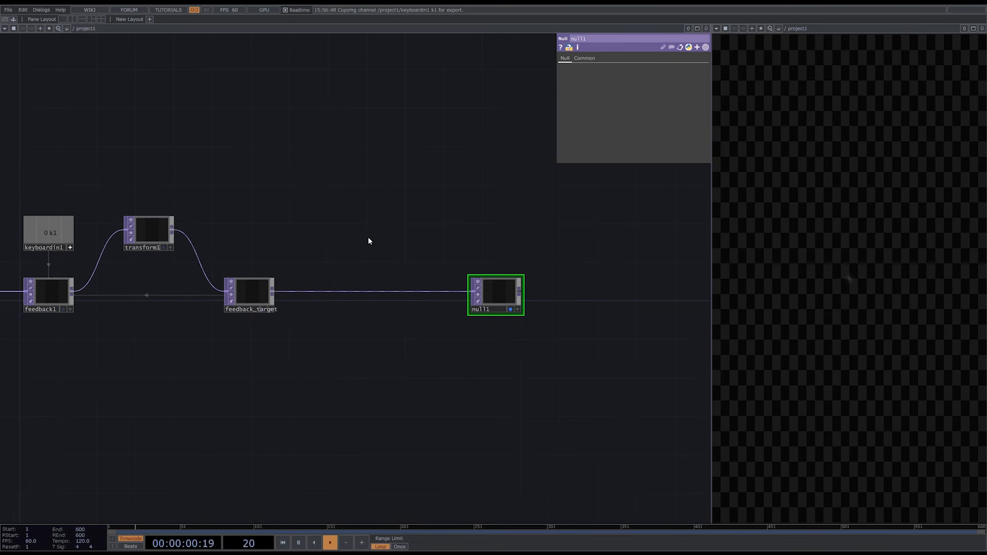
{"action": "right_click", "coordinate": [276, 293]}
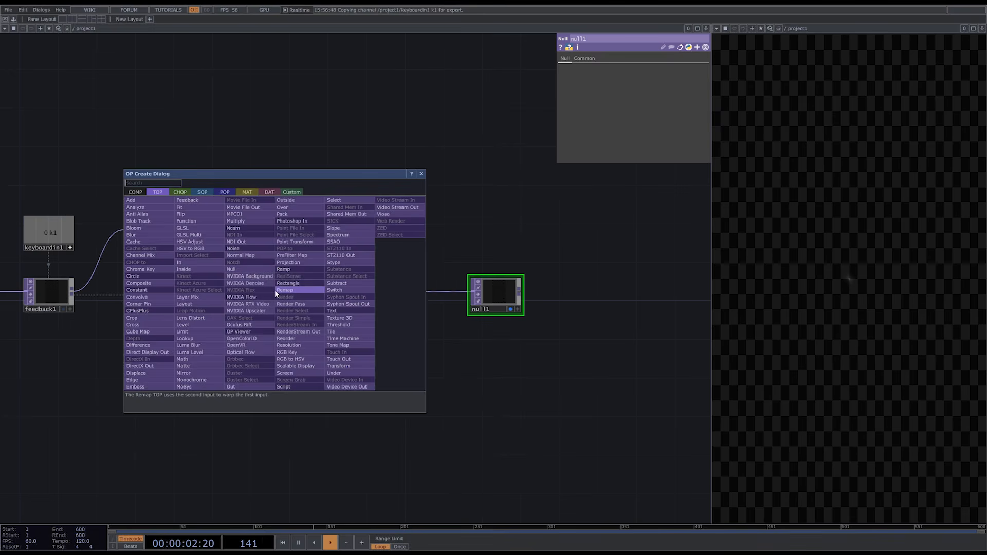
{"action": "type", "text": "rgb"}
{"action": "left_click", "coordinate": [287, 352]}
{"action": "left_click", "coordinate": [419, 291]}
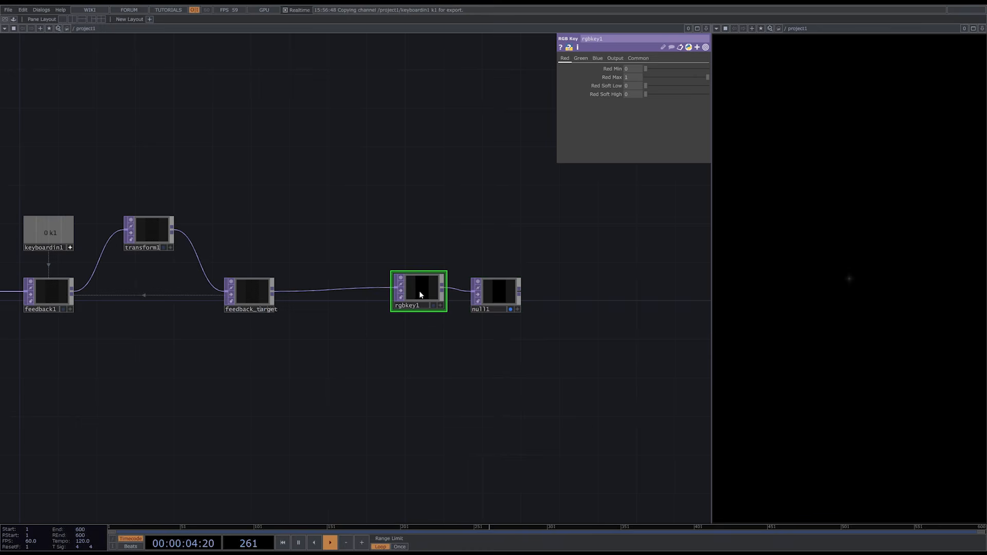
{"action": "key", "text": "h"}
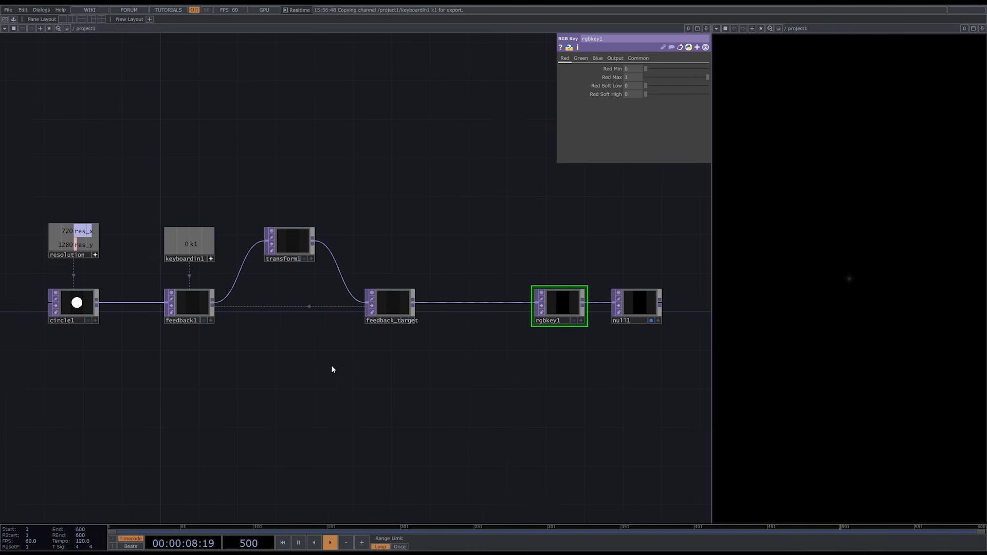
{"action": "key", "text": "1"}
- Add a Noise TOP and a Displace TOP side by side below the feedback line
{"action": "left_click_drag", "start_coordinate": [331, 365], "coordinate": [399, 324]}
{"action": "key", "text": "Tab"}
{"action": "type", "text": "noi"}
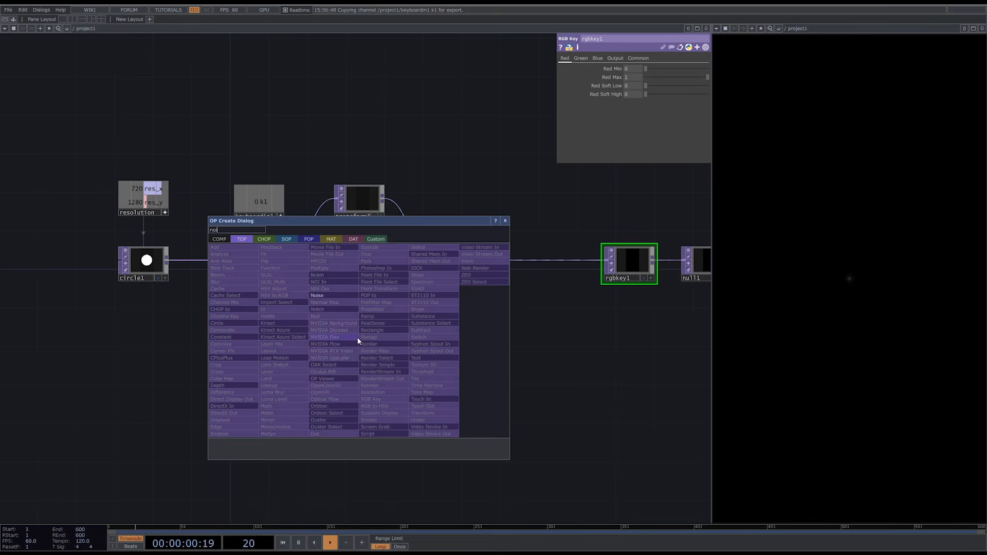
{"action": "key", "text": "Return"}
{"action": "left_click", "coordinate": [332, 332]}
{"action": "key", "text": "Tab"}
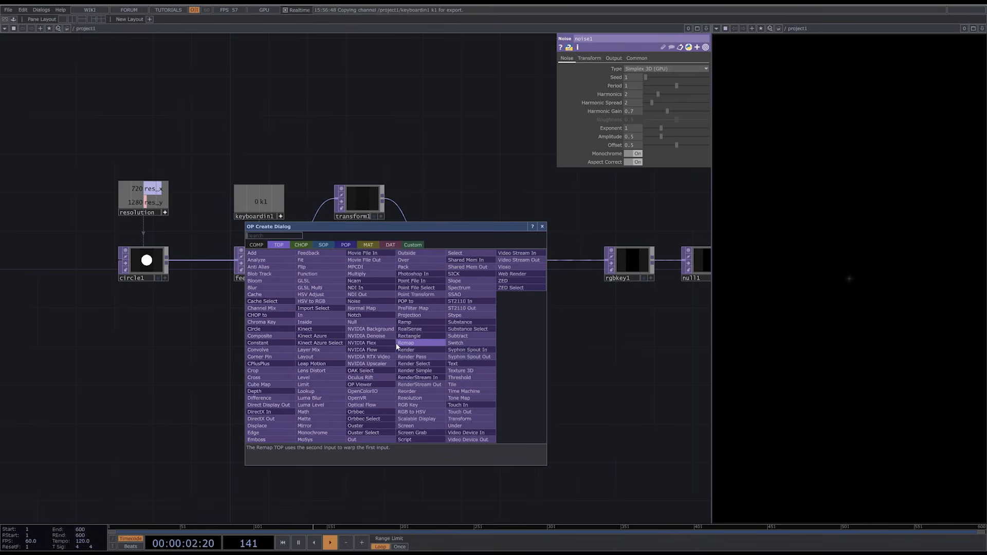
{"action": "type", "text": "dis"}
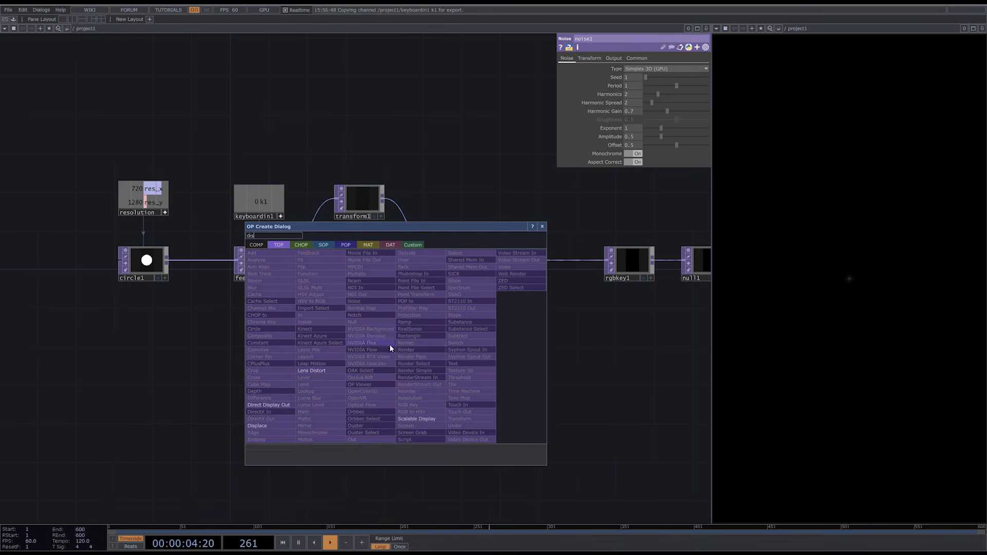
{"action": "left_click", "coordinate": [257, 426]}
{"action": "left_click", "coordinate": [424, 332]}
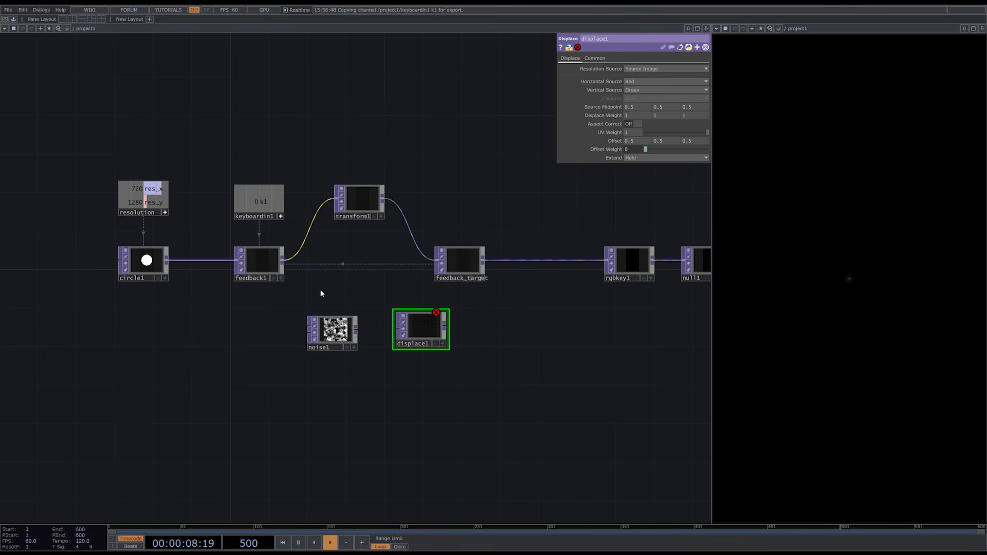
- Connect feedback1 and noise1 to displace1's first and second inputs and set its Displace Weight to 0.01
{"action": "left_click_drag", "start_coordinate": [283, 261], "coordinate": [392, 323]}
{"action": "left_click_drag", "start_coordinate": [356, 330], "coordinate": [395, 333]}
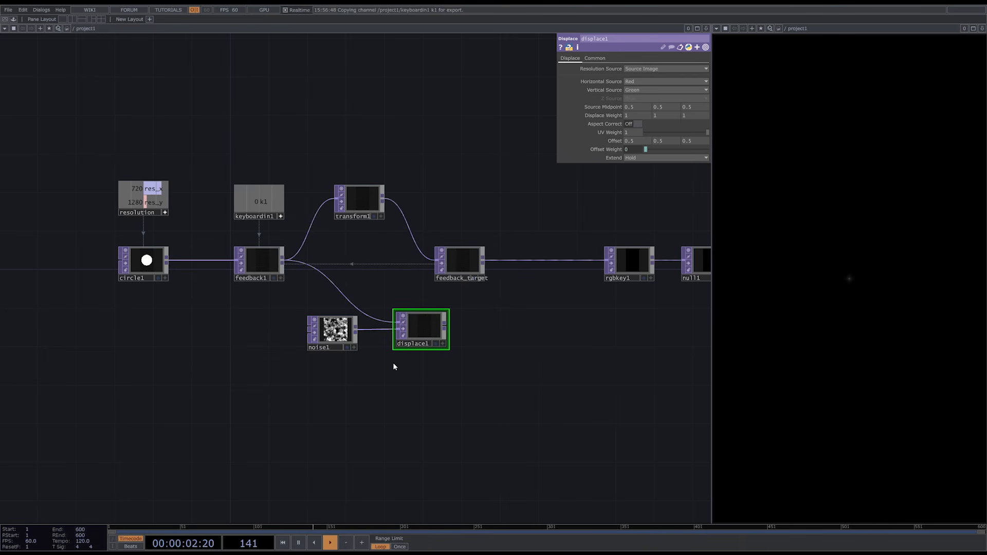
{"action": "scroll", "coordinate": [414, 330], "scroll_direction": "up", "scroll_amount": 5}
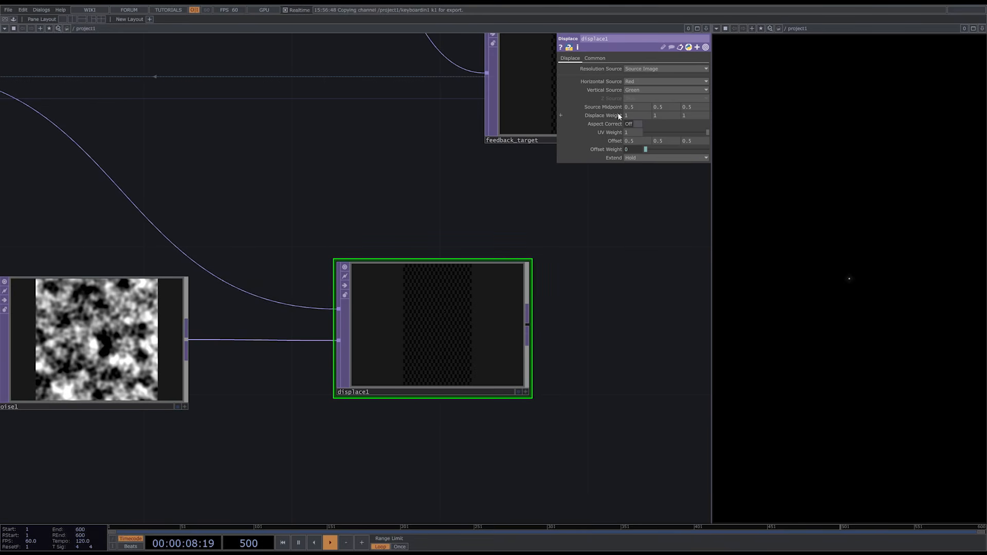
{"action": "middle_click_drag", "start_coordinate": [619, 116], "coordinate": [616, 107]}
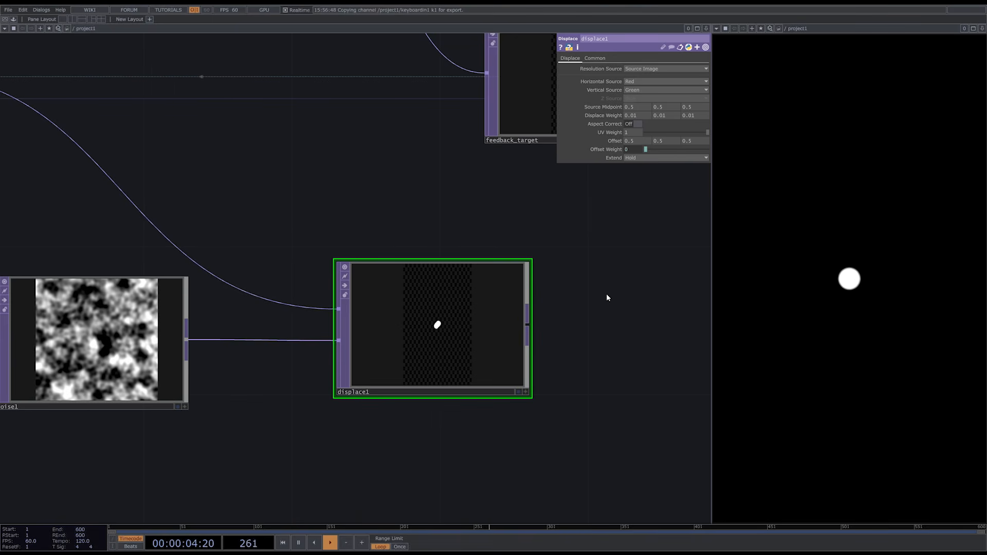
- Set noise1's type to Perlin 3D (GPU) and turn off Monochrome
{"action": "left_click", "coordinate": [114, 349]}
{"action": "left_click_drag", "start_coordinate": [257, 432], "coordinate": [359, 433]}
{"action": "left_click", "coordinate": [690, 69]}
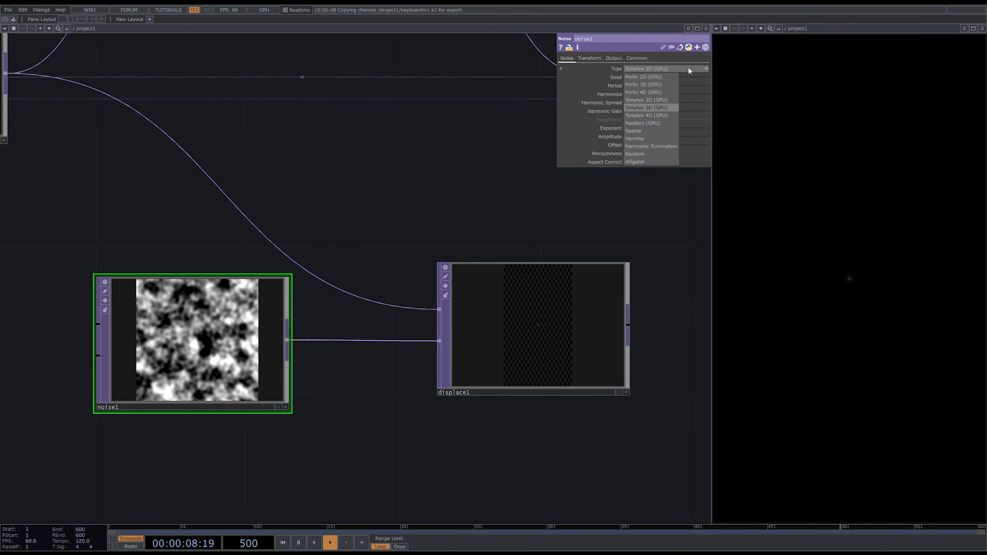
{"action": "left_click", "coordinate": [653, 85]}
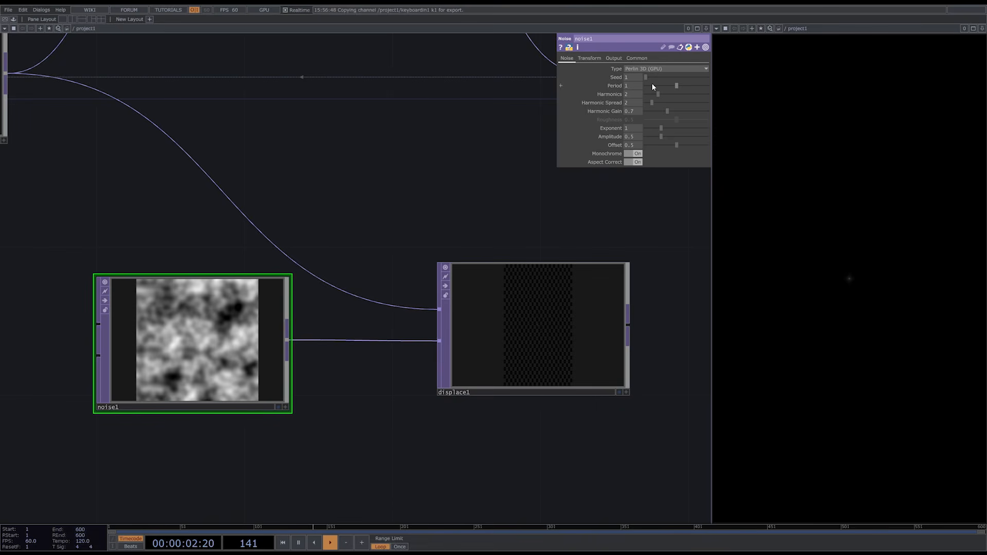
{"action": "left_click", "coordinate": [633, 154]}
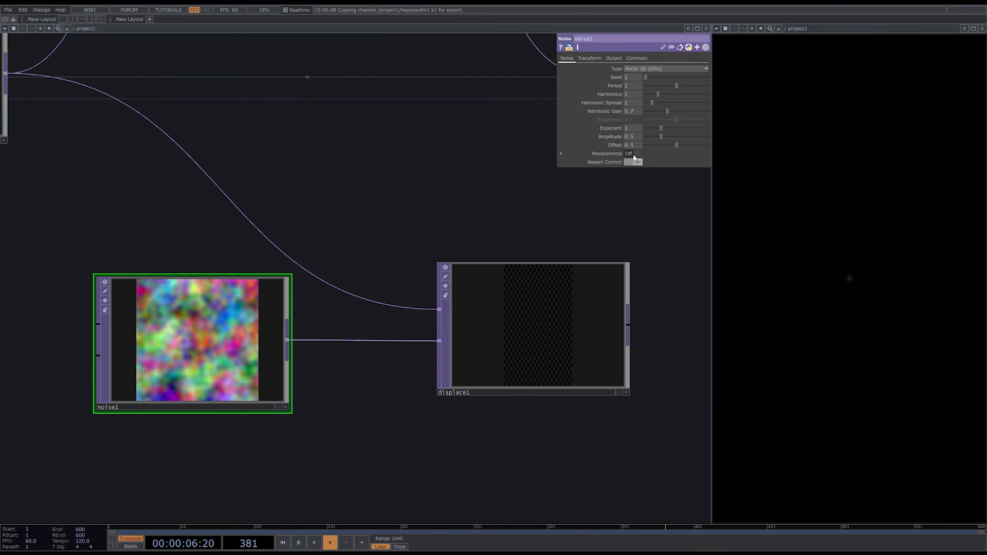
- Export the resolution CHOP's res_x and res_y channels to noise1's resolution, giving 720 by 1280
{"action": "left_click", "coordinate": [644, 60]}
{"action": "scroll", "coordinate": [520, 355], "scroll_direction": "down", "scroll_amount": 5}
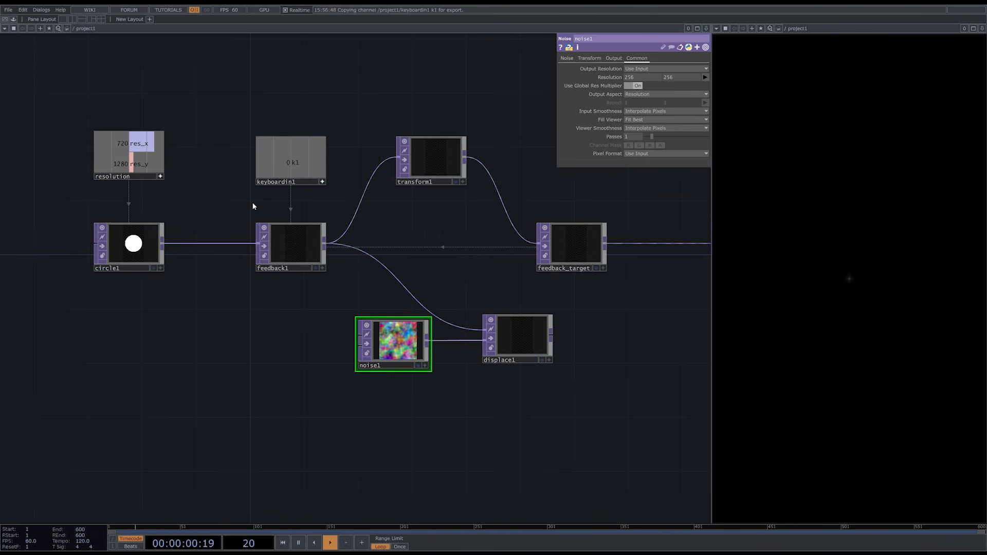
{"action": "left_click_drag", "start_coordinate": [138, 143], "coordinate": [637, 77]}
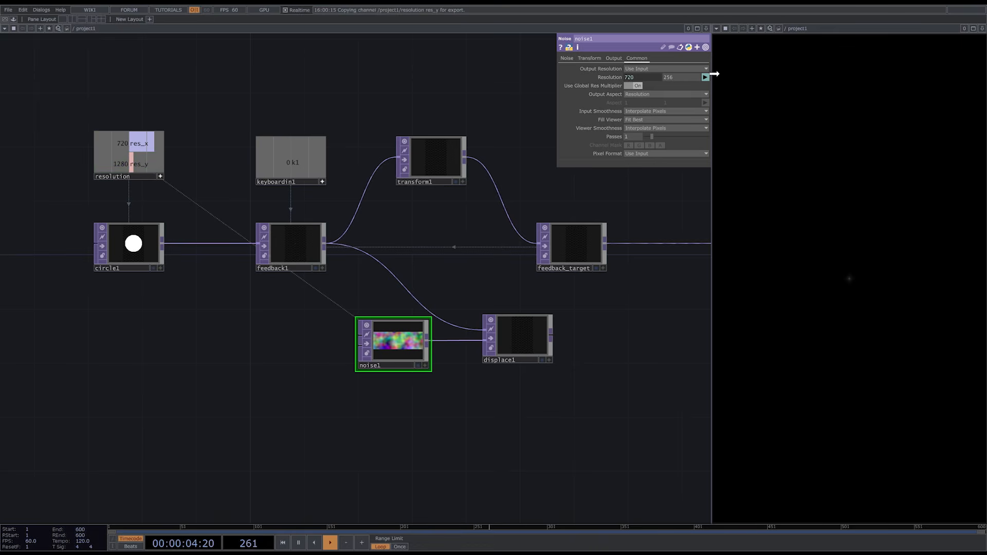
{"action": "left_click_drag", "start_coordinate": [681, 78], "coordinate": [680, 77]}
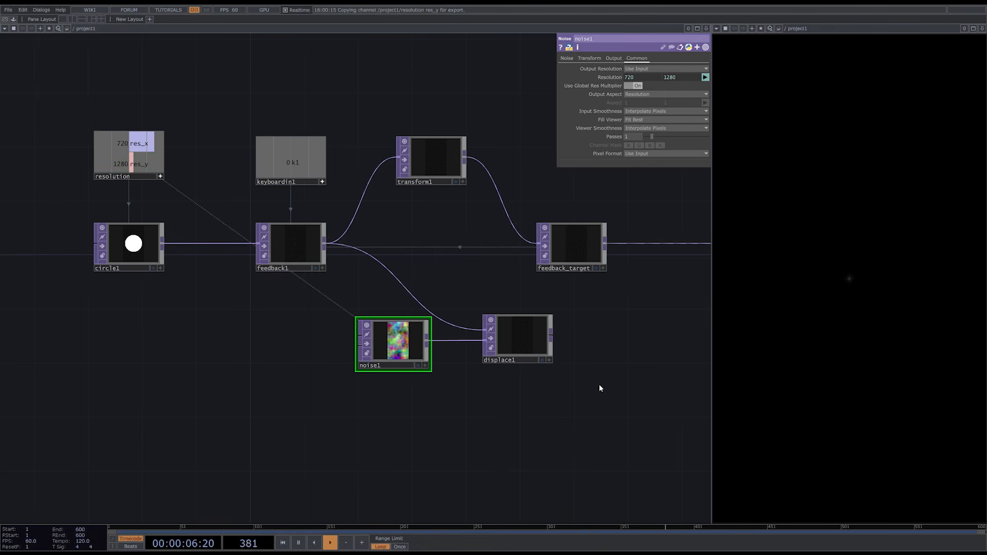
- Animate noise1 by setting its Translate Z to the expression absTime.seconds
{"action": "left_click", "coordinate": [588, 58]}
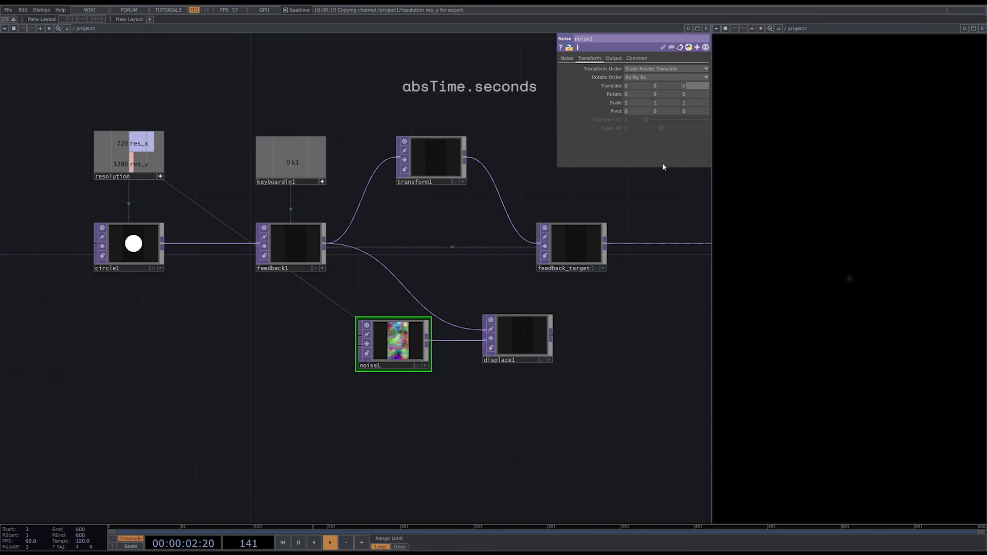
{"action": "type", "text": "absTime"}
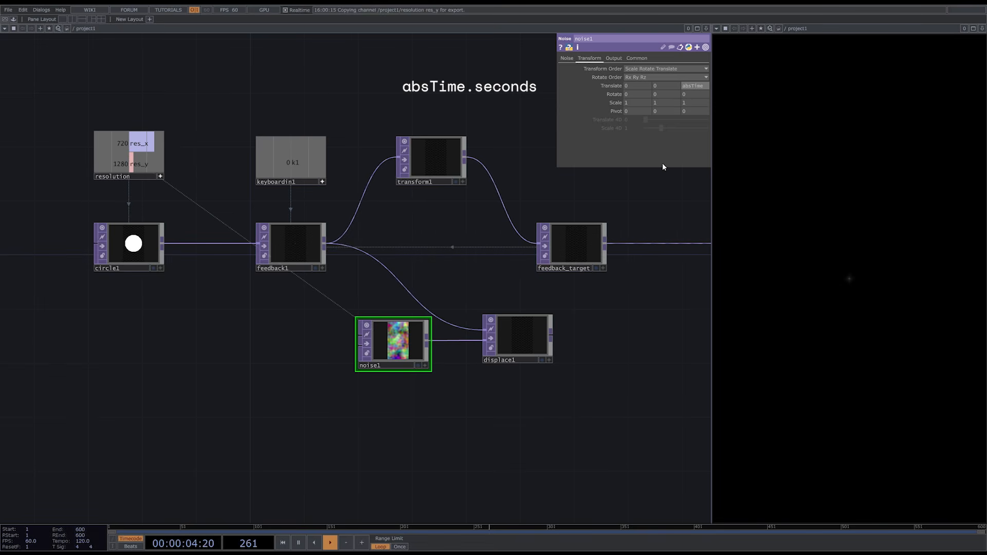
{"action": "type", "text": ".seconds"}
{"action": "key", "text": "Return"}
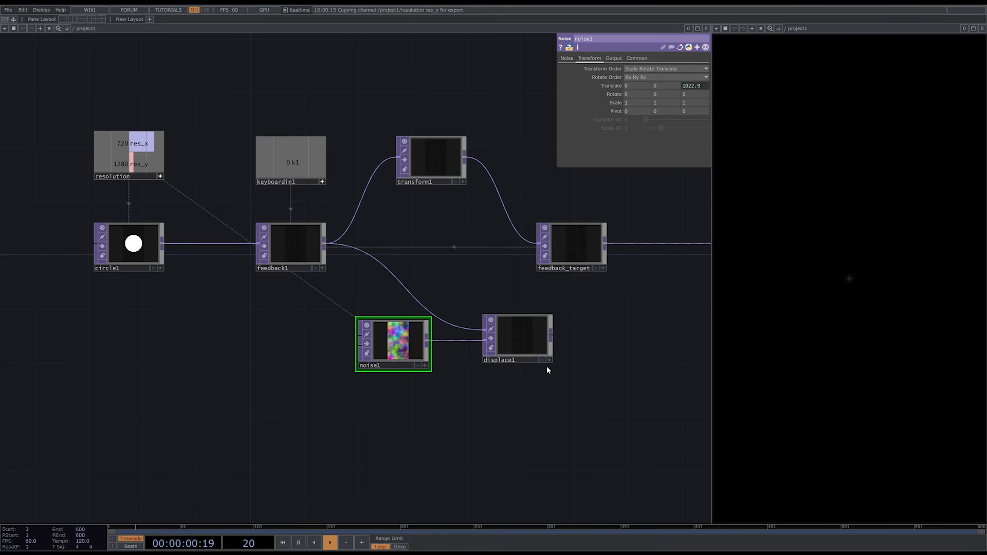
- Slow the noise animation by changing noise1's Translate Z expression to absTime.seconds * 0.1
{"action": "scroll", "coordinate": [546, 362], "scroll_direction": "up", "scroll_amount": 5}
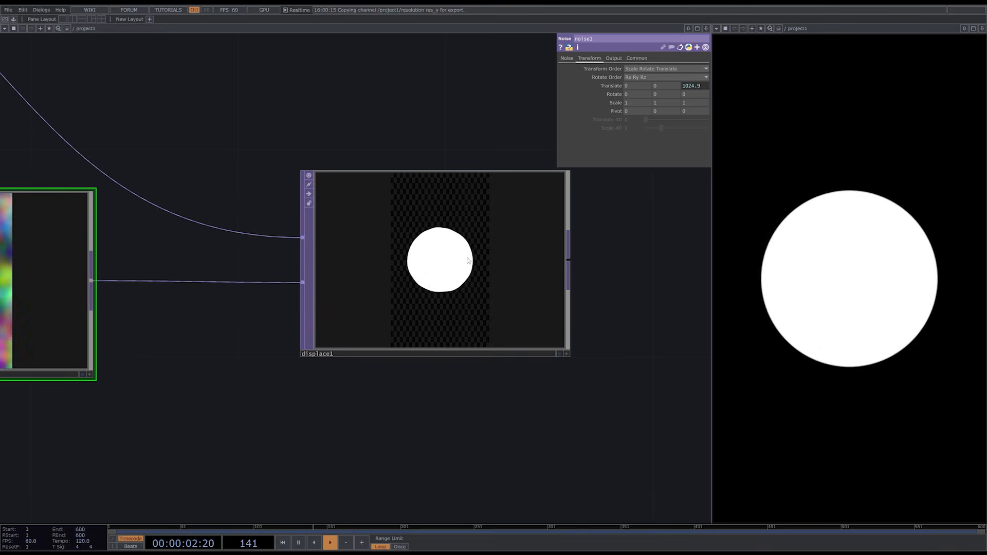
{"action": "scroll", "coordinate": [526, 329], "scroll_direction": "down", "scroll_amount": 5}
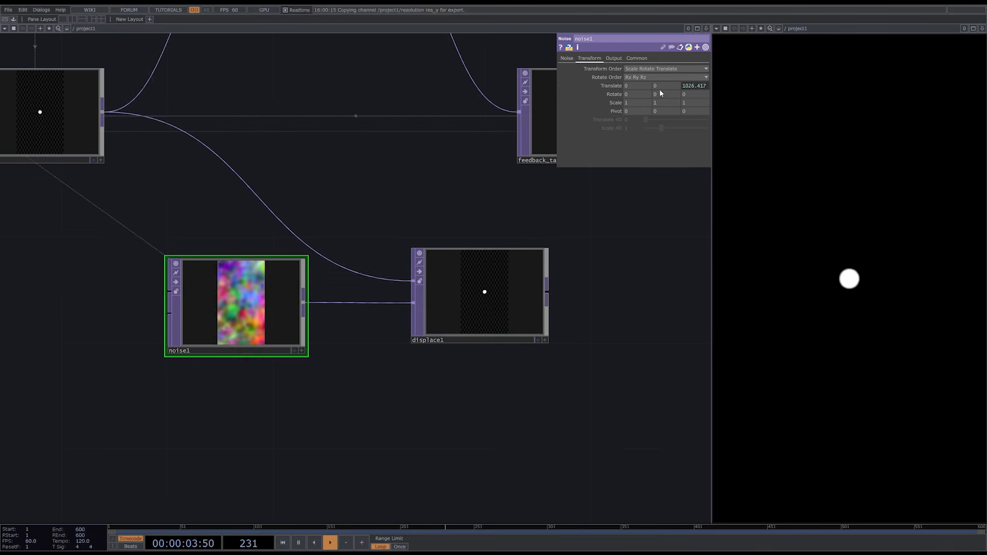
{"action": "left_click", "coordinate": [694, 87]}
{"action": "left_click", "coordinate": [678, 110]}
{"action": "type", "text": "* 0.1"}
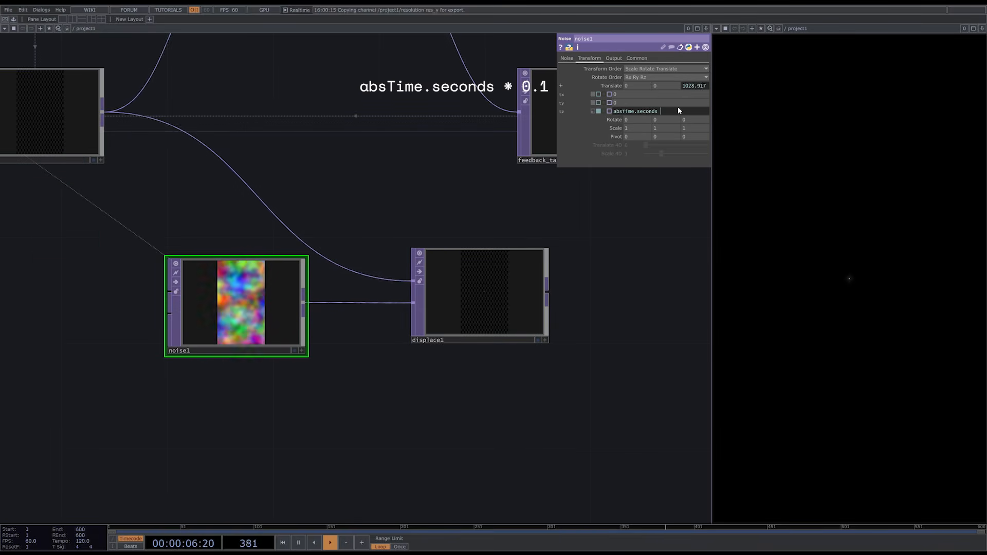
{"action": "key", "text": "Return"}
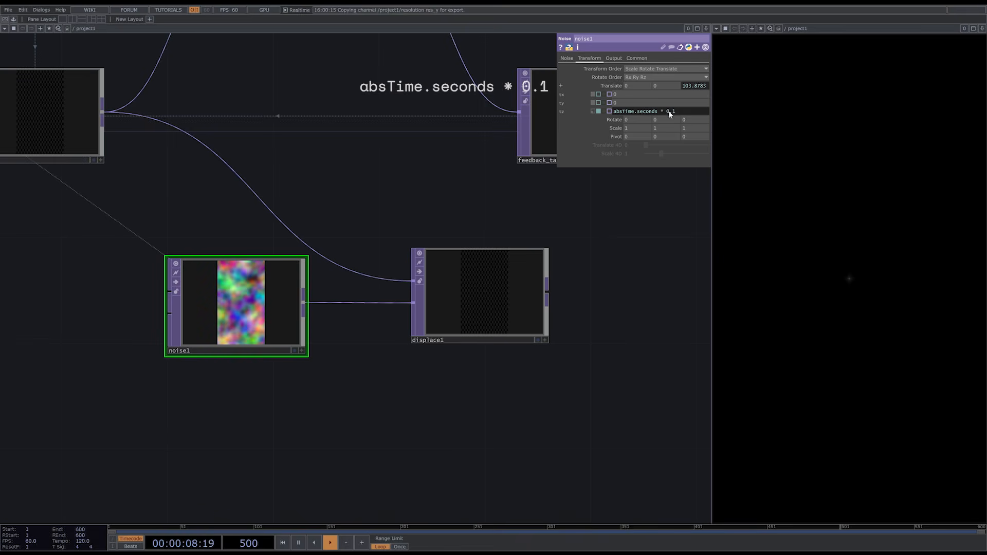
- Delete transform1 and connect displace1's output to feedback_target in its place
{"action": "scroll", "coordinate": [471, 434], "scroll_direction": "down", "scroll_amount": 1}
{"action": "scroll", "coordinate": [471, 435], "scroll_direction": "down", "scroll_amount": 3}
{"action": "left_click", "coordinate": [382, 181]}
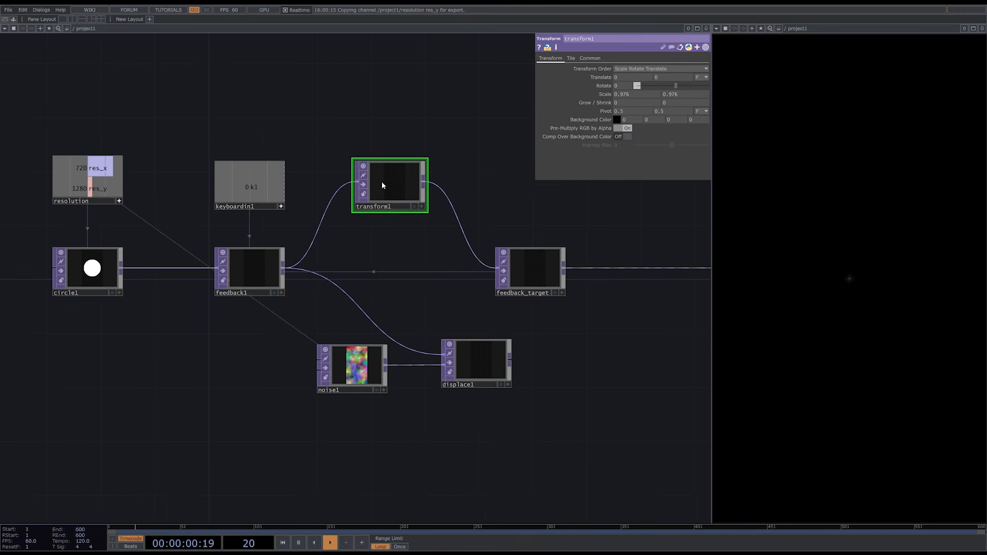
{"action": "key", "text": "Delete"}
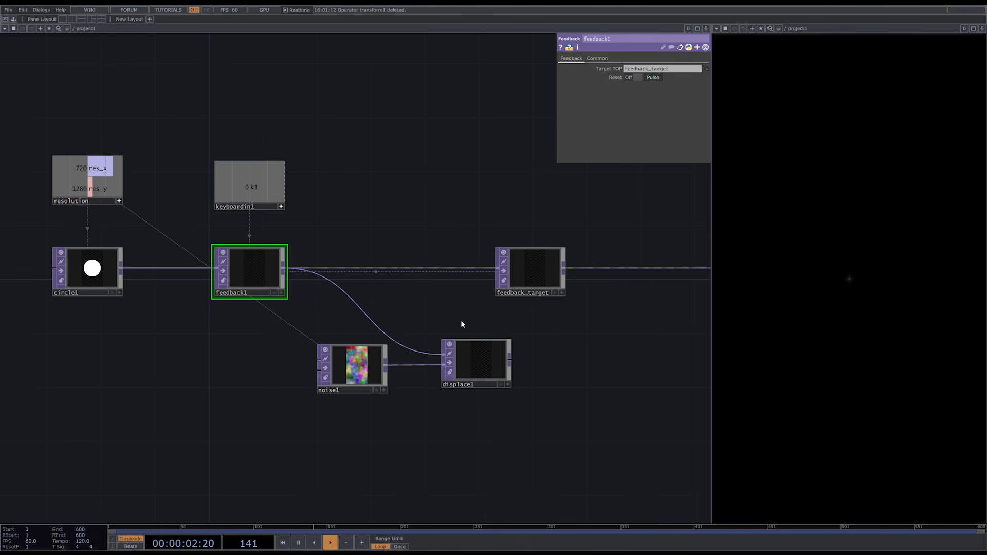
{"action": "left_click_drag", "start_coordinate": [499, 273], "coordinate": [497, 271]}
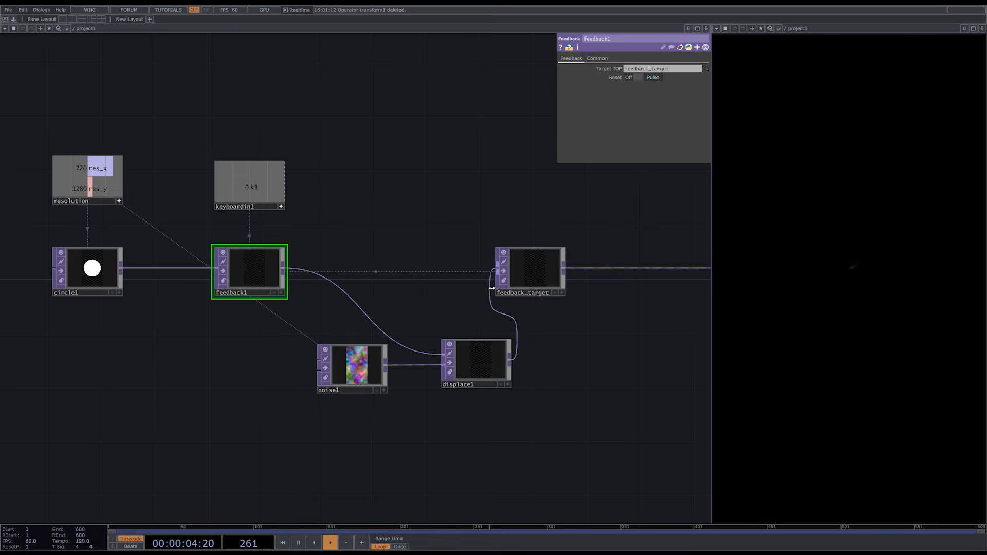
- Rearrange the network with noise1 below feedback1, displace1 beside them, and feedback_target close to rgbkey1
{"action": "right_click_drag", "start_coordinate": [487, 432], "coordinate": [374, 364]}
{"action": "left_click_drag", "start_coordinate": [480, 375], "coordinate": [360, 326]}
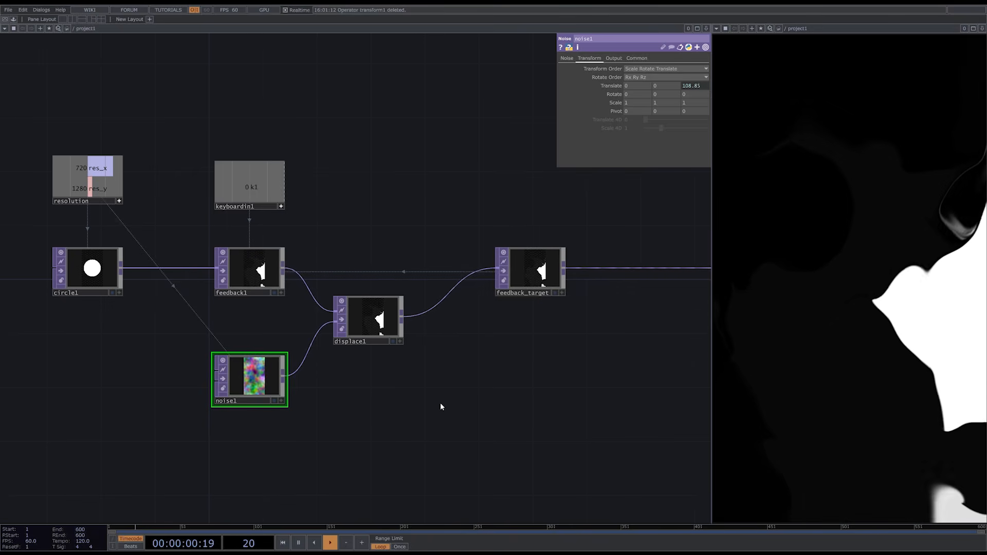
{"action": "left_click_drag", "start_coordinate": [463, 398], "coordinate": [329, 400]}
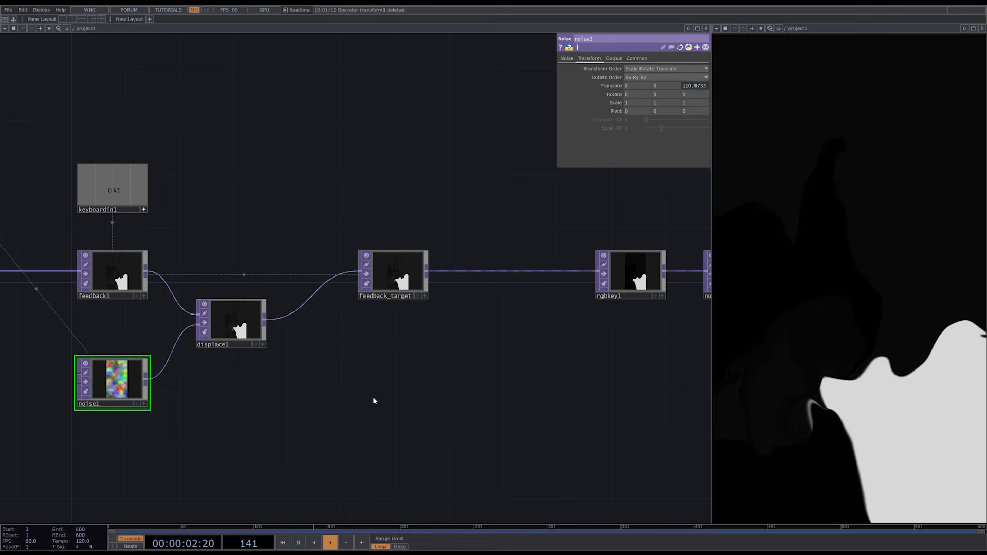
{"action": "left_click_drag", "start_coordinate": [399, 281], "coordinate": [526, 276]}
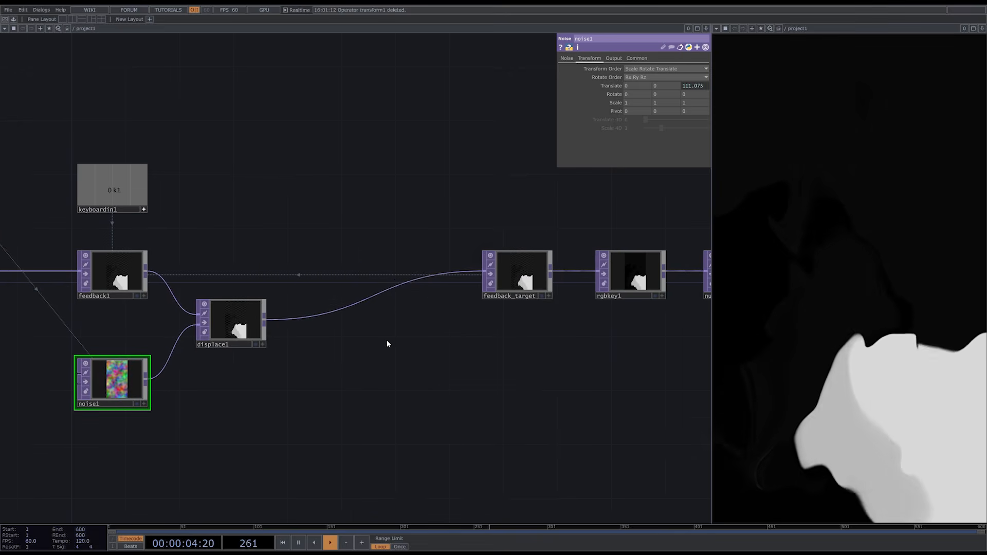
- Add an Edge TOP and wire it between displace1 and feedback_target
{"action": "key", "text": "Tab"}
{"action": "type", "text": "edge"}
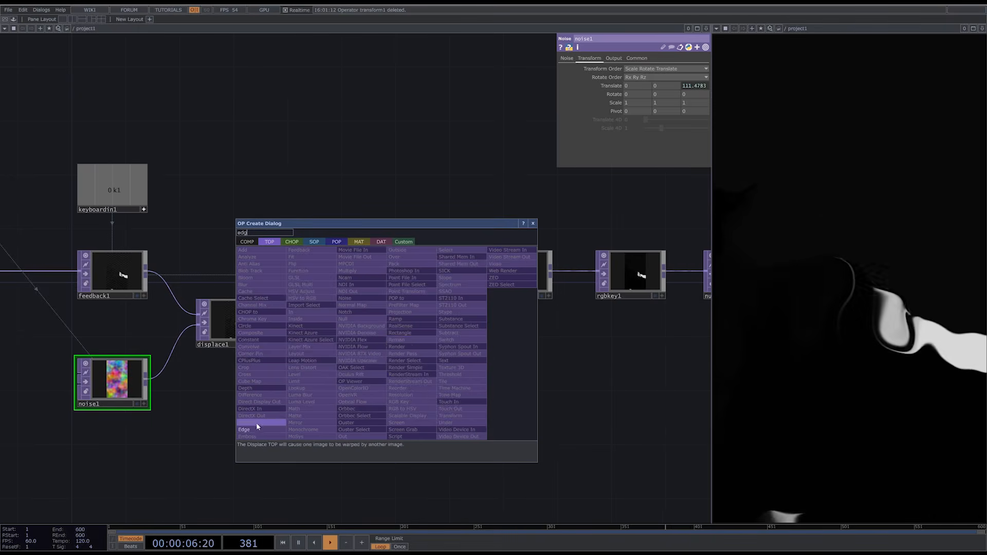
{"action": "left_click", "coordinate": [257, 428]}
{"action": "left_click", "coordinate": [365, 340]}
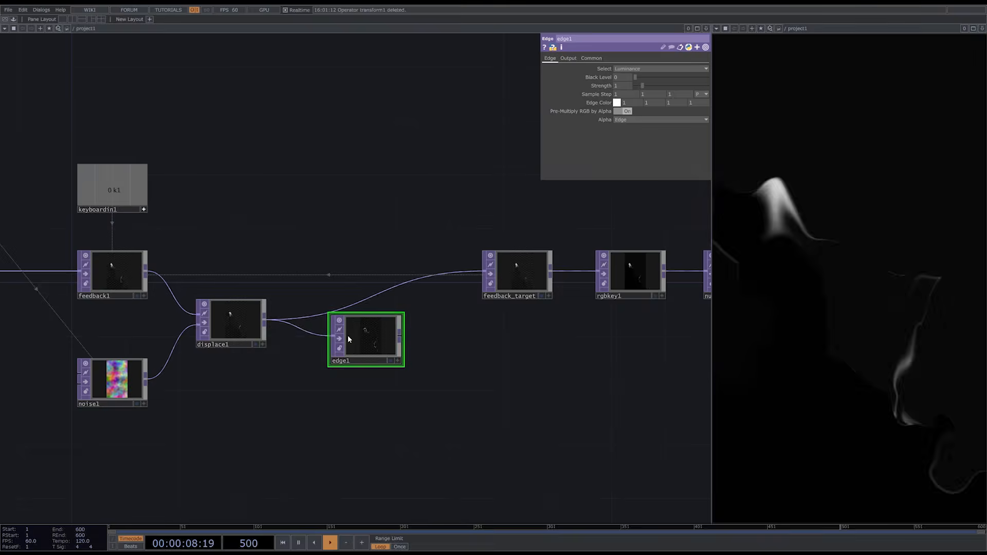
{"action": "left_click_drag", "start_coordinate": [400, 336], "coordinate": [380, 325]}
- Set edge1's Strength to 0.66, Sample Step to 0.15 and Edge Color to a pale blue, and reset the feedback
{"action": "middle_click_drag", "start_coordinate": [605, 95], "coordinate": [572, 85]}
{"action": "left_click_drag", "start_coordinate": [643, 85], "coordinate": [640, 84]}
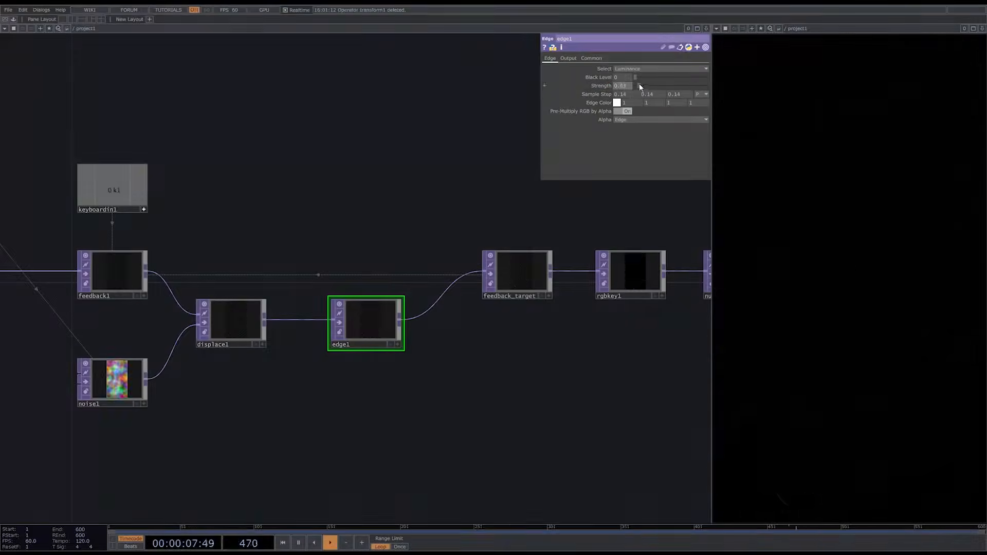
{"action": "left_click", "coordinate": [617, 103]}
{"action": "left_click_drag", "start_coordinate": [599, 111], "coordinate": [638, 105]}
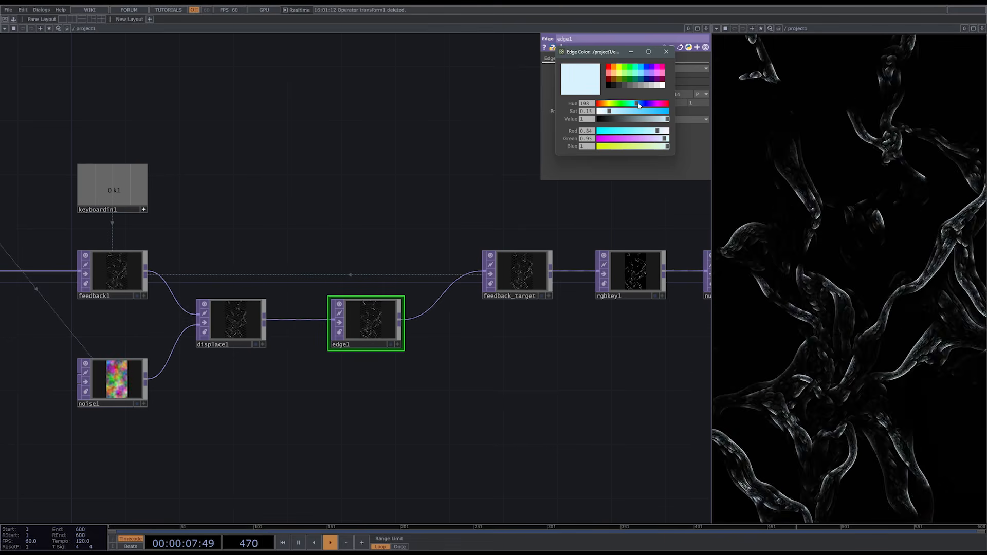
{"action": "left_click", "coordinate": [666, 52]}
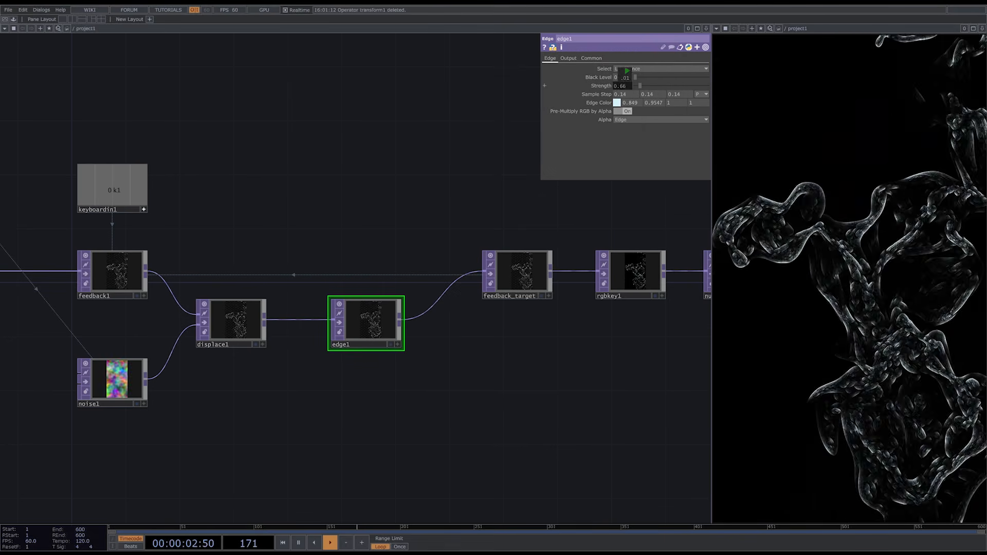
{"action": "middle_click_drag", "start_coordinate": [605, 93], "coordinate": [606, 109]}
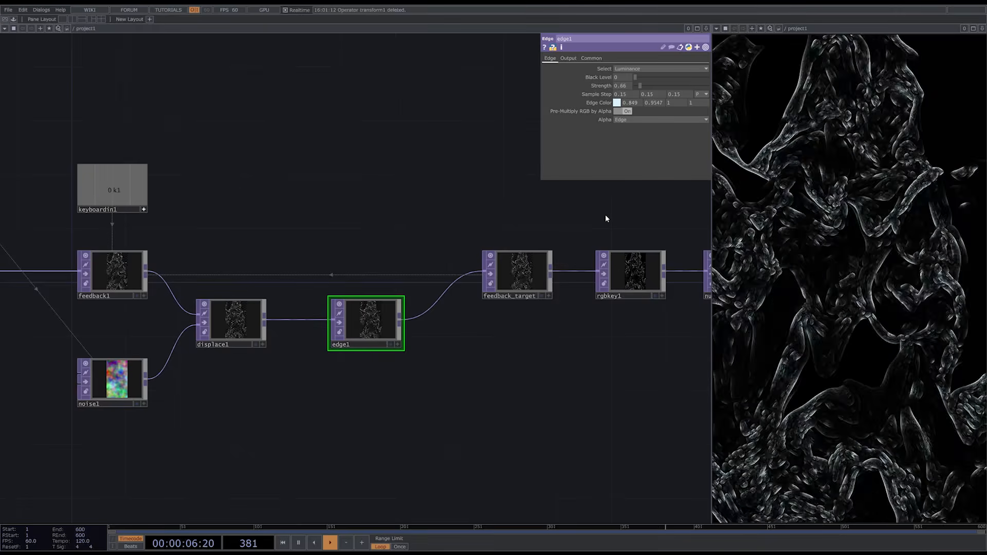
{"action": "key", "text": "1"}
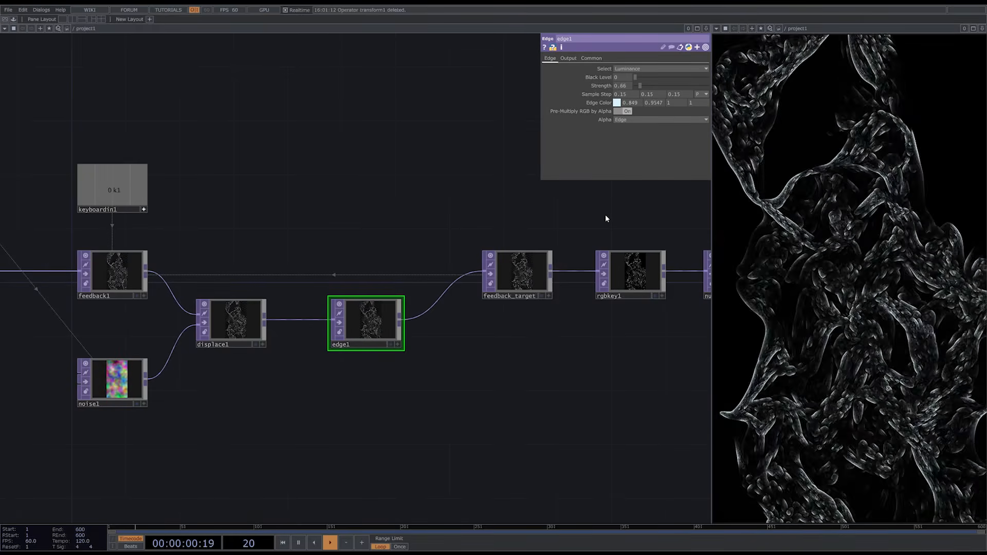
- Duplicate circle1 and place the copy below displace1
{"action": "scroll", "coordinate": [547, 350], "scroll_direction": "down", "scroll_amount": 2}
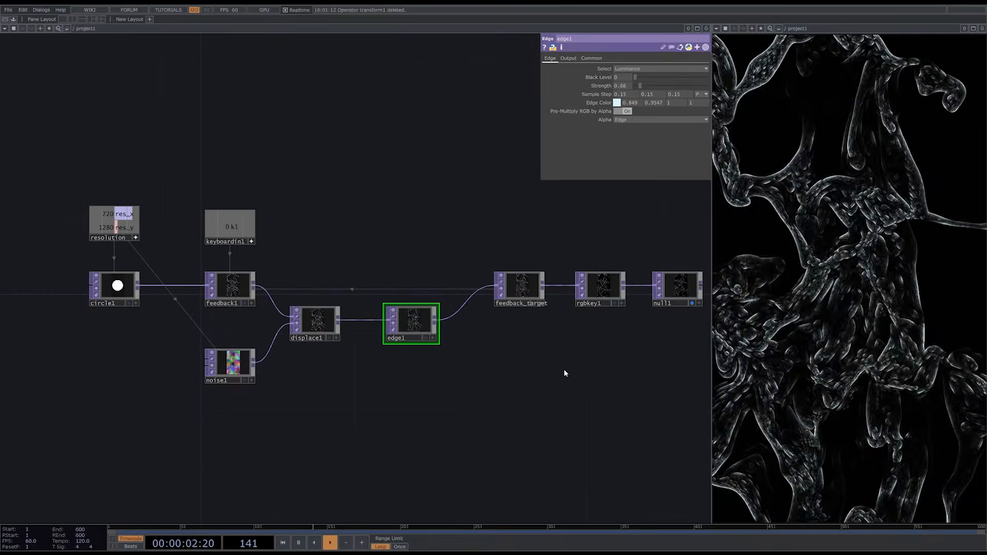
{"action": "left_click", "coordinate": [114, 286]}
{"action": "key", "text": "ctrl+c"}
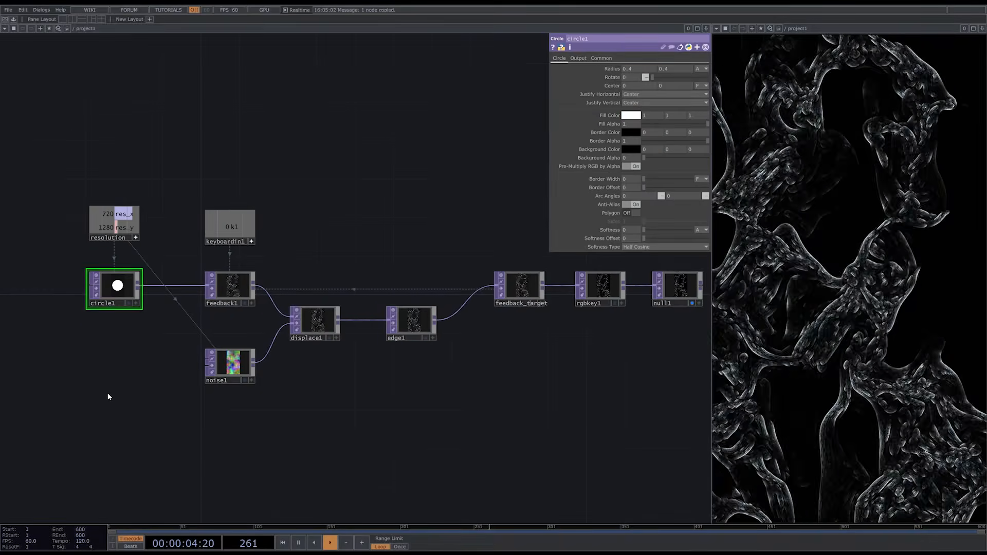
{"action": "key", "text": "ctrl+v"}
{"action": "left_click_drag", "start_coordinate": [111, 329], "coordinate": [311, 422]}
- Add a Multiply TOP and connect displace1 and circle2 to its first and second inputs
{"action": "key", "text": "Tab"}
{"action": "type", "text": "mu"}
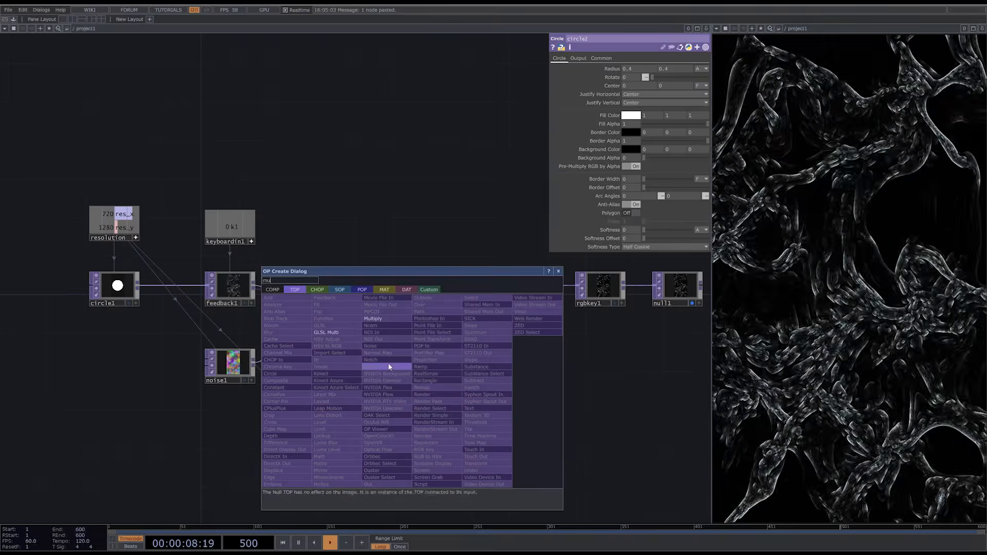
{"action": "left_click", "coordinate": [379, 319]}
{"action": "left_click", "coordinate": [386, 381]}
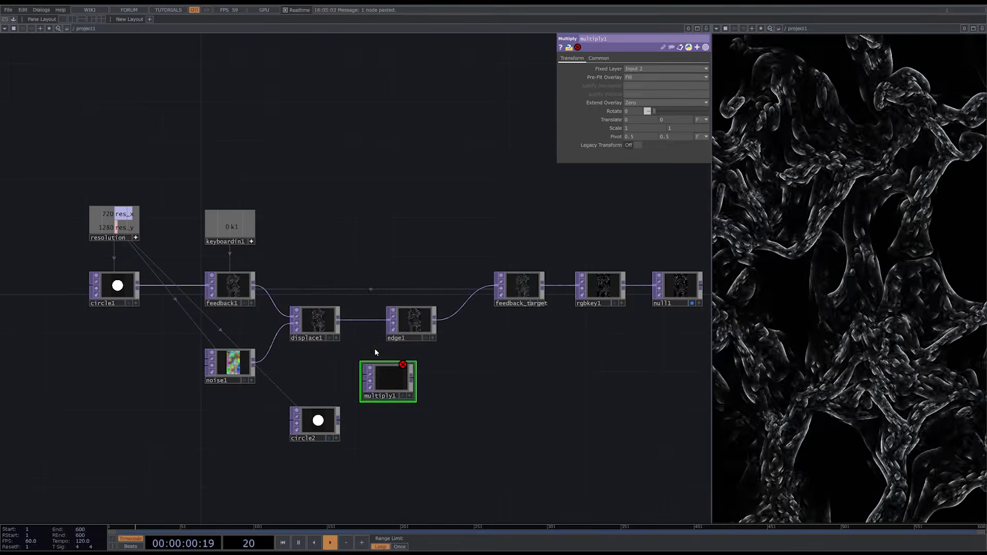
{"action": "left_click_drag", "start_coordinate": [338, 320], "coordinate": [368, 370]}
{"action": "left_click_drag", "start_coordinate": [338, 421], "coordinate": [369, 381]}
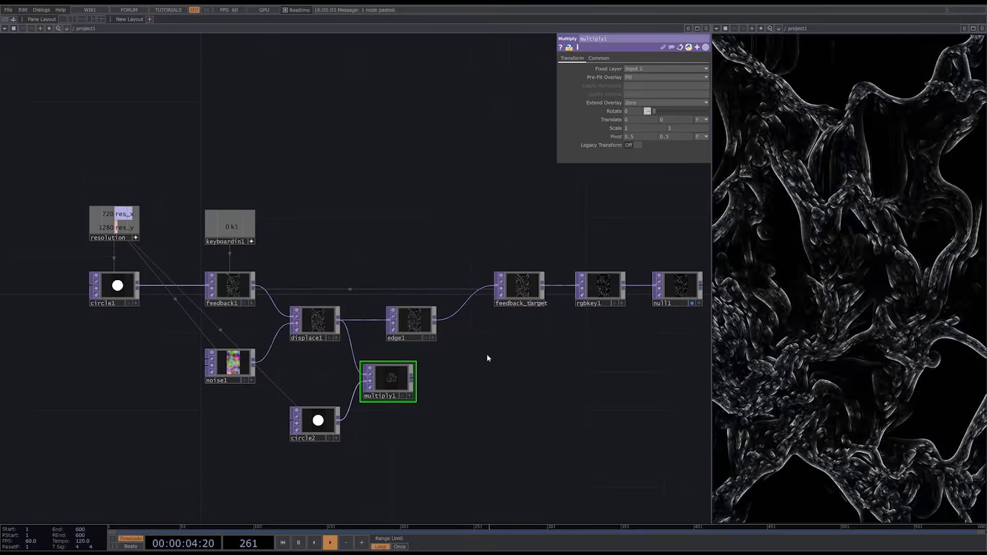
- Move edge1 and the nodes after it farther along to make room, and connect multiply1's output to edge1's input
{"action": "left_click_drag", "start_coordinate": [484, 355], "coordinate": [438, 356]}
{"action": "left_click_drag", "start_coordinate": [651, 347], "coordinate": [360, 250]}
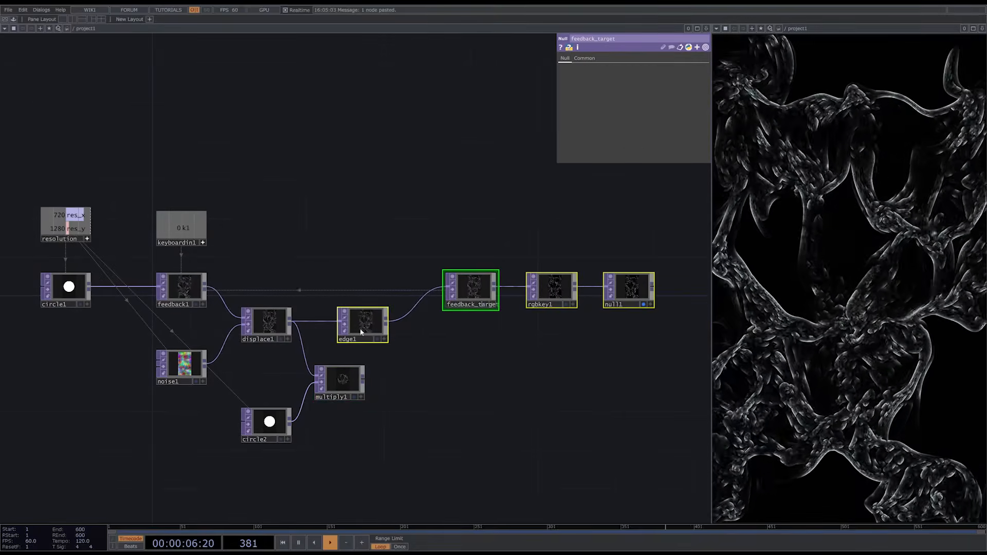
{"action": "left_click_drag", "start_coordinate": [360, 328], "coordinate": [478, 326]}
{"action": "left_click", "coordinate": [458, 353]}
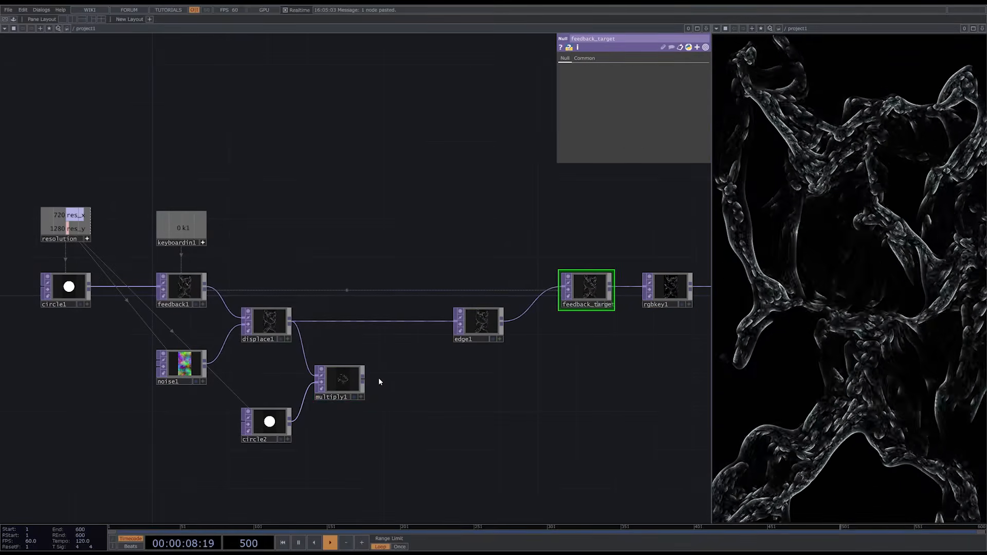
{"action": "mouse_move", "coordinate": [365, 379]}
{"action": "left_mouse_down"}
{"action": "mouse_move", "coordinate": [393, 320]}
{"action": "mouse_move", "coordinate": [367, 377]}
{"action": "left_mouse_up"}
{"action": "left_click_drag", "start_coordinate": [534, 383], "coordinate": [553, 256]}
{"action": "left_click_drag", "start_coordinate": [368, 259], "coordinate": [369, 255]}
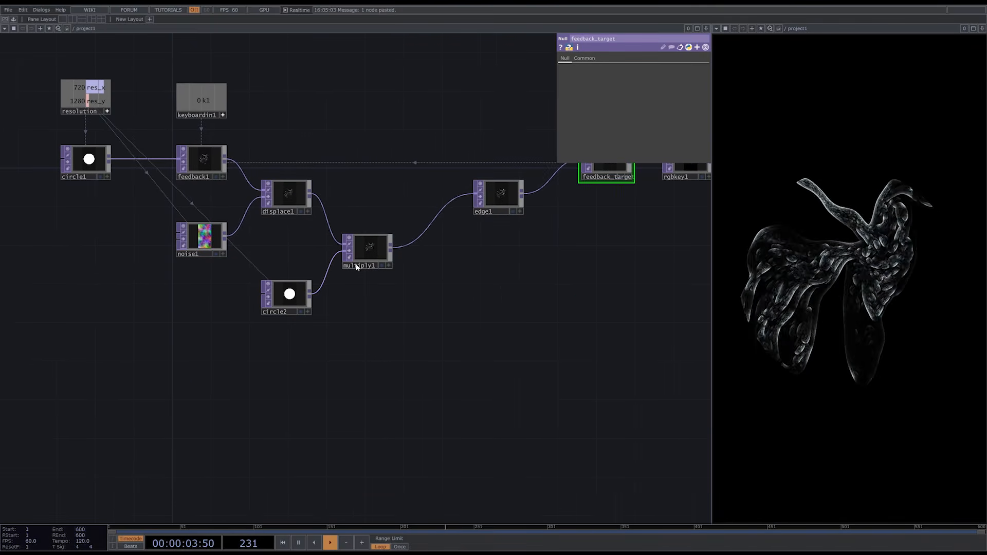
- Duplicate circle2 and place the copy directly below it
{"action": "left_click", "coordinate": [291, 294]}
{"action": "key", "text": "ctrl+c"}
{"action": "key", "text": "ctrl+v"}
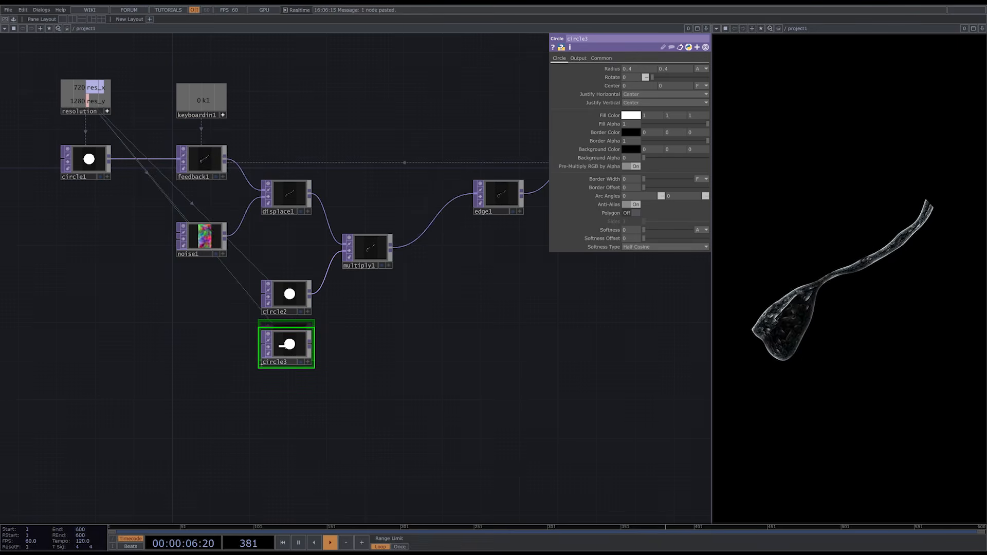
{"action": "left_click", "coordinate": [284, 355]}
- Turn circle3 into a thin white outline by setting Fill Alpha to 0, Border Color to white and a very small Border Width
{"action": "scroll", "coordinate": [284, 355], "scroll_direction": "up", "scroll_amount": 6}
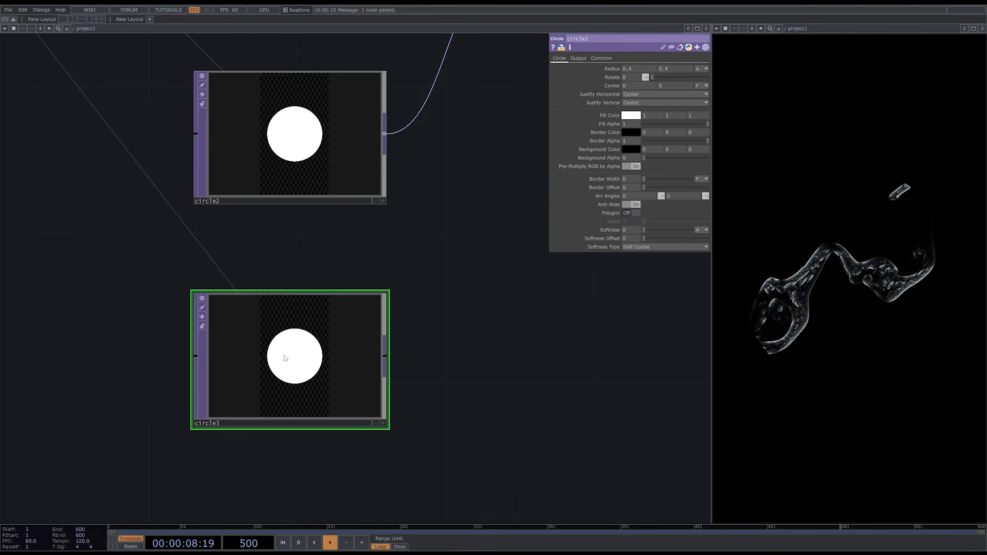
{"action": "left_click_drag", "start_coordinate": [708, 125], "coordinate": [580, 121]}
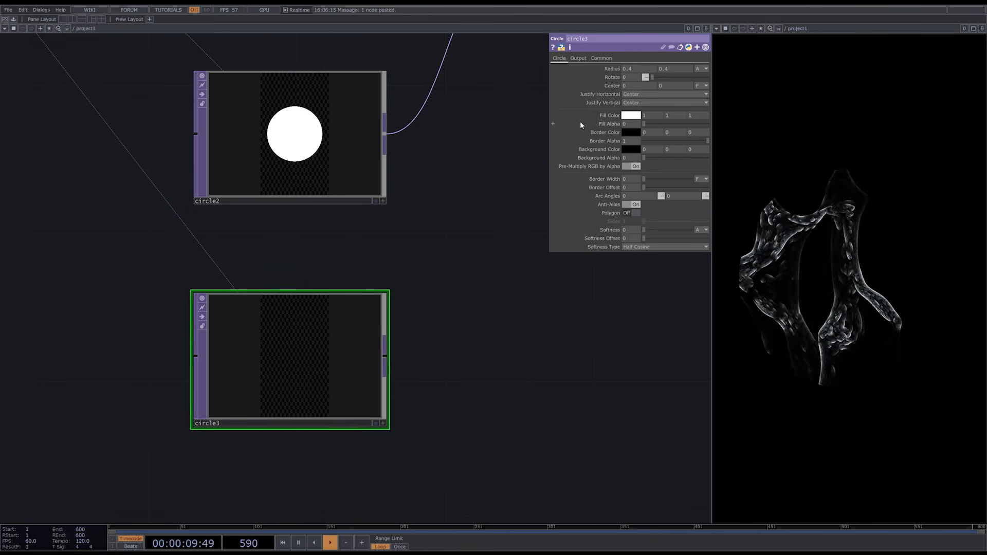
{"action": "left_click", "coordinate": [633, 133]}
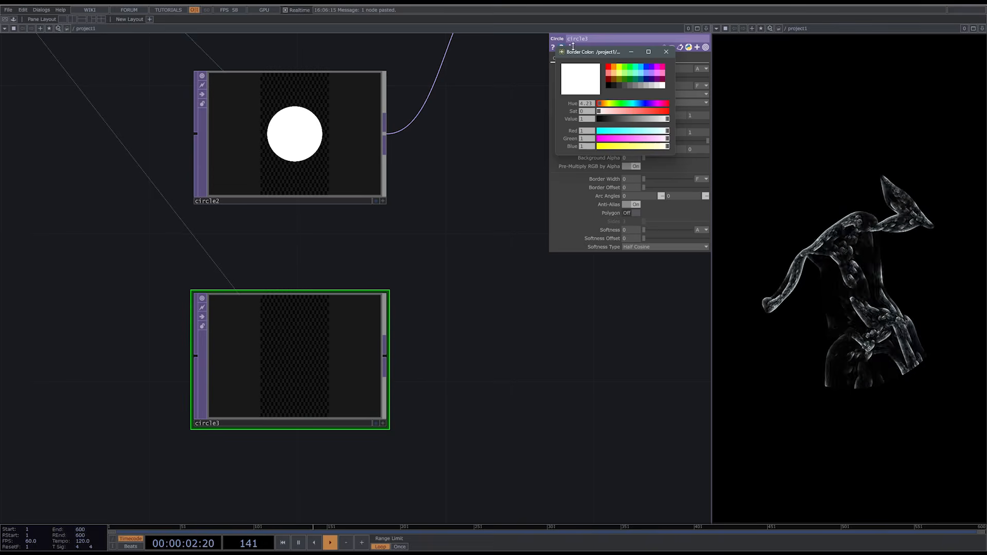
{"action": "left_click", "coordinate": [666, 52]}
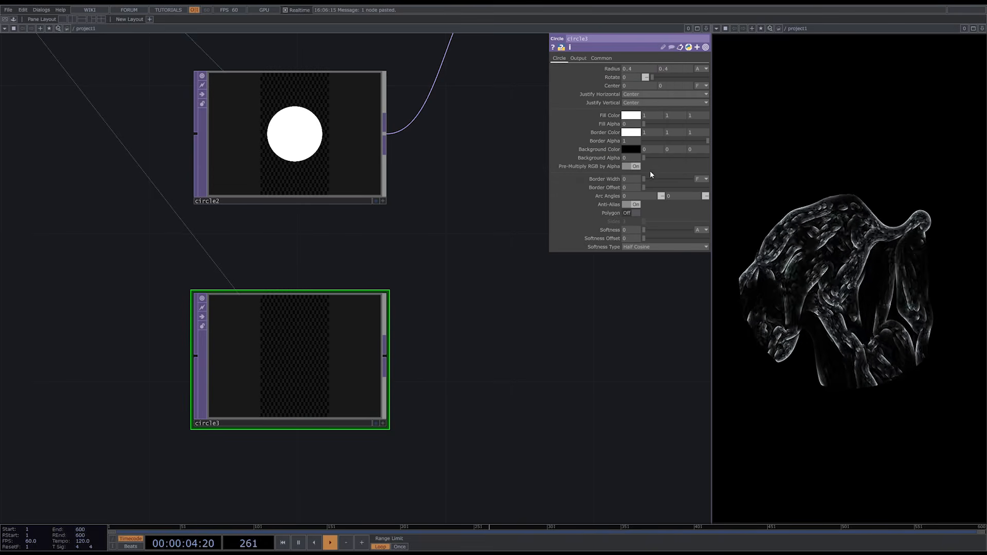
{"action": "left_click_drag", "start_coordinate": [645, 179], "coordinate": [651, 179]}
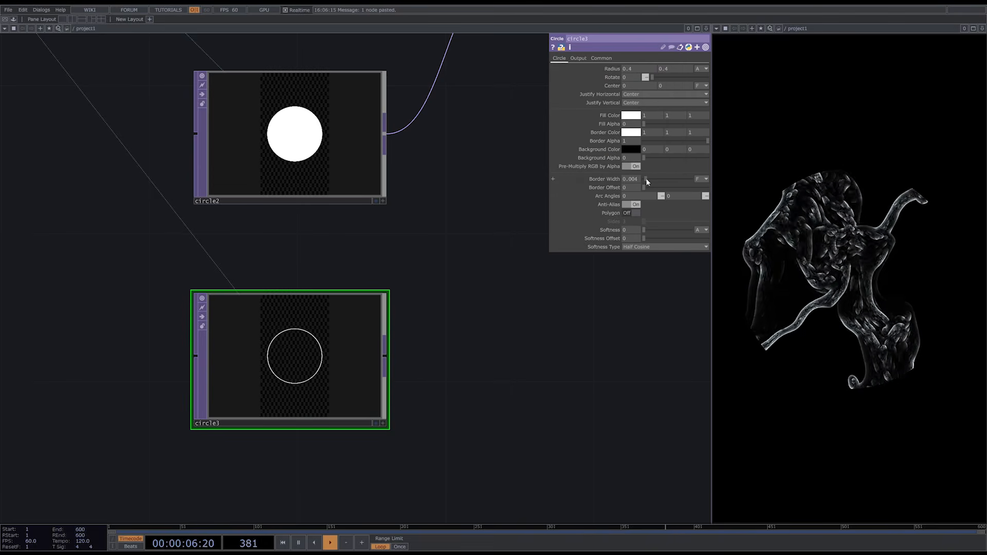
{"action": "scroll", "coordinate": [297, 341], "scroll_direction": "down", "scroll_amount": 5}
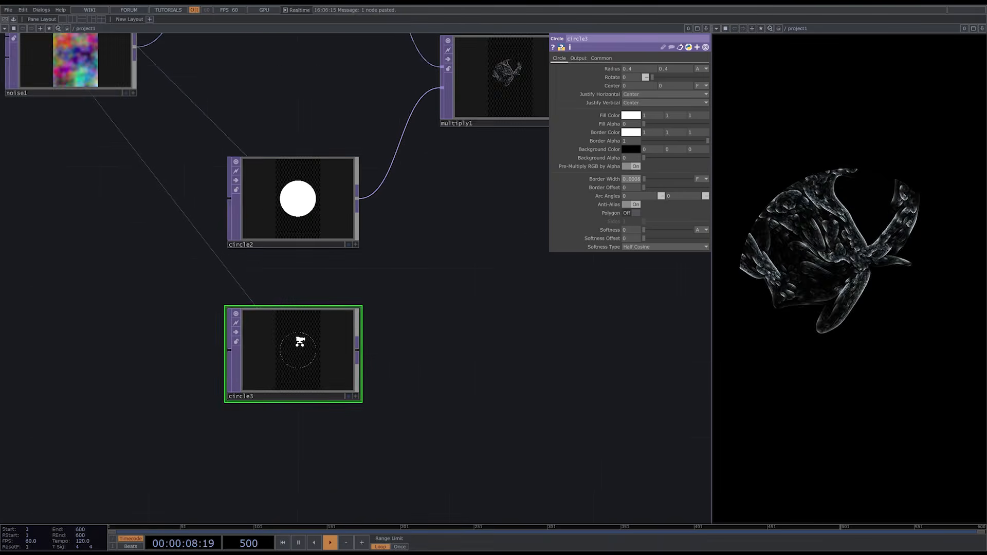
- Add an Add TOP and place it beside circle3, below multiply1
{"action": "key", "text": "Tab"}
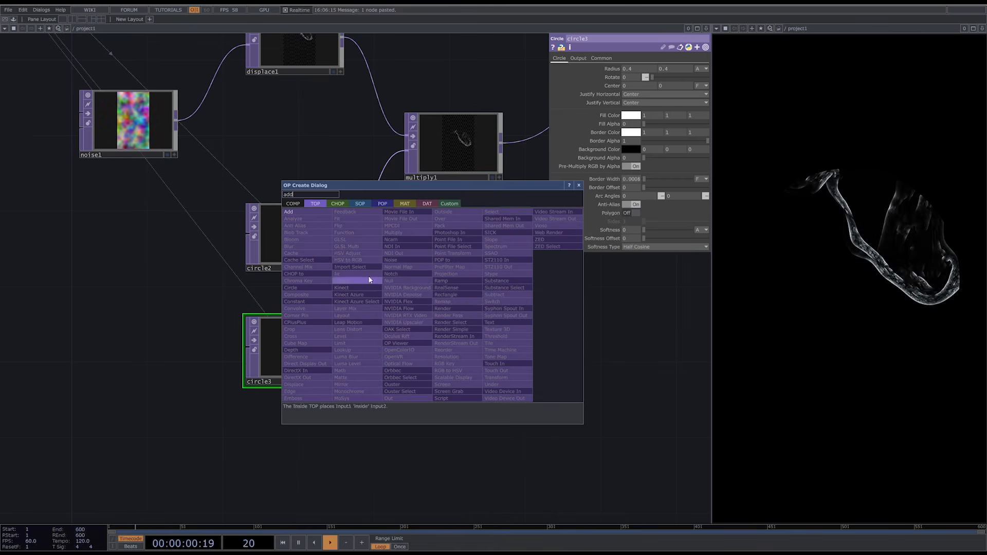
{"action": "left_click", "coordinate": [294, 211]}
{"action": "left_click", "coordinate": [446, 299]}
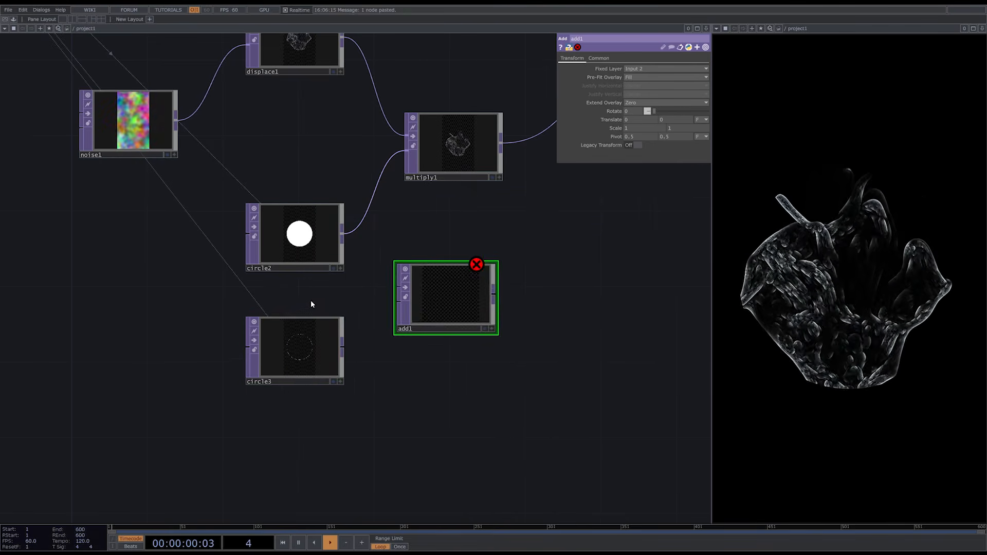
{"action": "scroll", "coordinate": [315, 301], "scroll_direction": "down", "scroll_amount": 3}
{"action": "left_click_drag", "start_coordinate": [485, 299], "coordinate": [353, 361]}
{"action": "scroll", "coordinate": [432, 320], "scroll_direction": "down", "scroll_amount": 3}
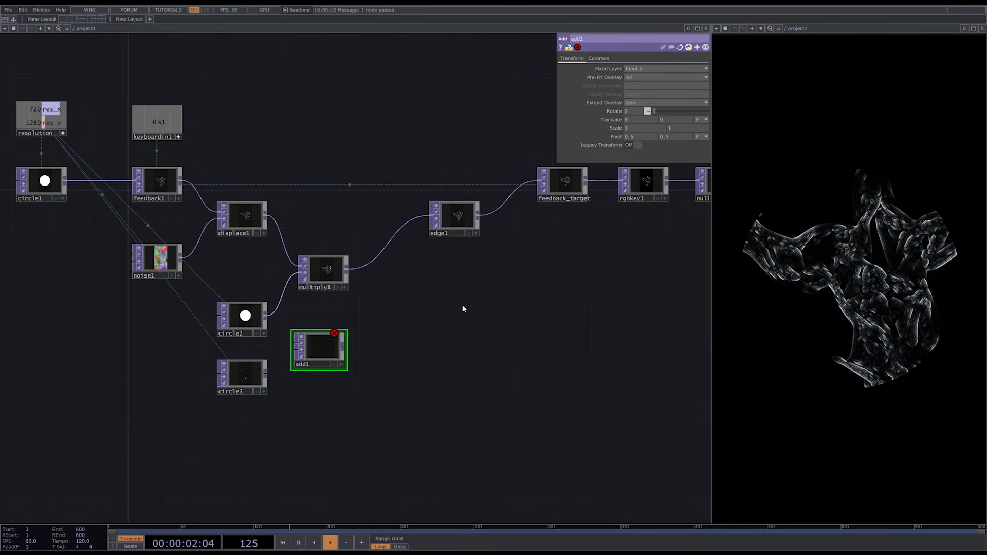
- Align edge1 with multiply1, place add1 after it, and connect edge1 and circle3 to add1's first and second inputs
{"action": "left_click_drag", "start_coordinate": [460, 219], "coordinate": [415, 273]}
{"action": "left_click_drag", "start_coordinate": [322, 351], "coordinate": [516, 343]}
{"action": "left_click_drag", "start_coordinate": [432, 269], "coordinate": [489, 336]}
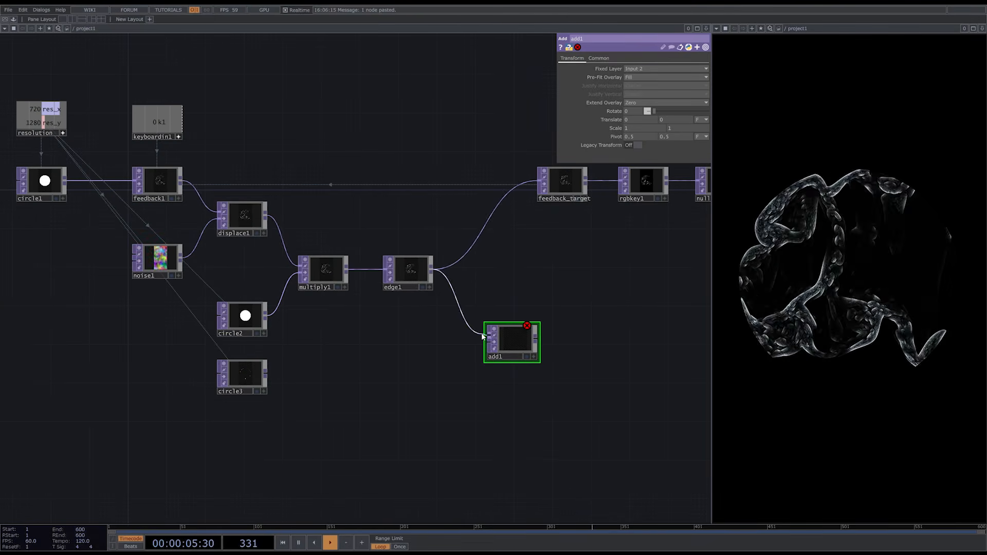
{"action": "left_click_drag", "start_coordinate": [266, 374], "coordinate": [488, 343]}
- Move feedback_target, rgbkey1 and null1 farther along, and connect add1's output to feedback_target in place of edge1
{"action": "left_click_drag", "start_coordinate": [706, 275], "coordinate": [581, 292]}
{"action": "right_click_drag", "start_coordinate": [617, 257], "coordinate": [442, 195]}
{"action": "left_click_drag", "start_coordinate": [451, 200], "coordinate": [535, 200]}
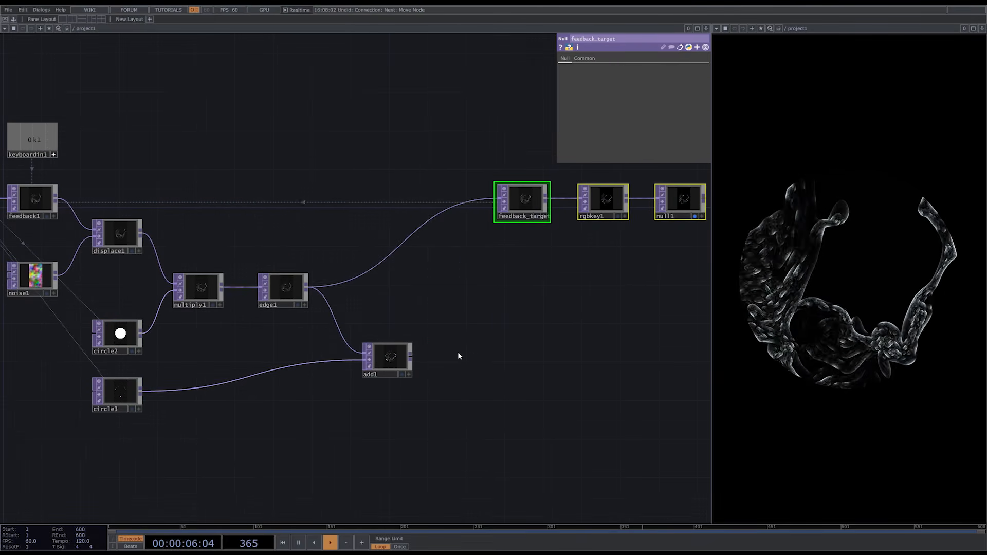
{"action": "left_click", "coordinate": [459, 347]}
{"action": "left_click_drag", "start_coordinate": [415, 356], "coordinate": [496, 200]}
{"action": "scroll", "coordinate": [481, 312], "scroll_direction": "down", "scroll_amount": 3}
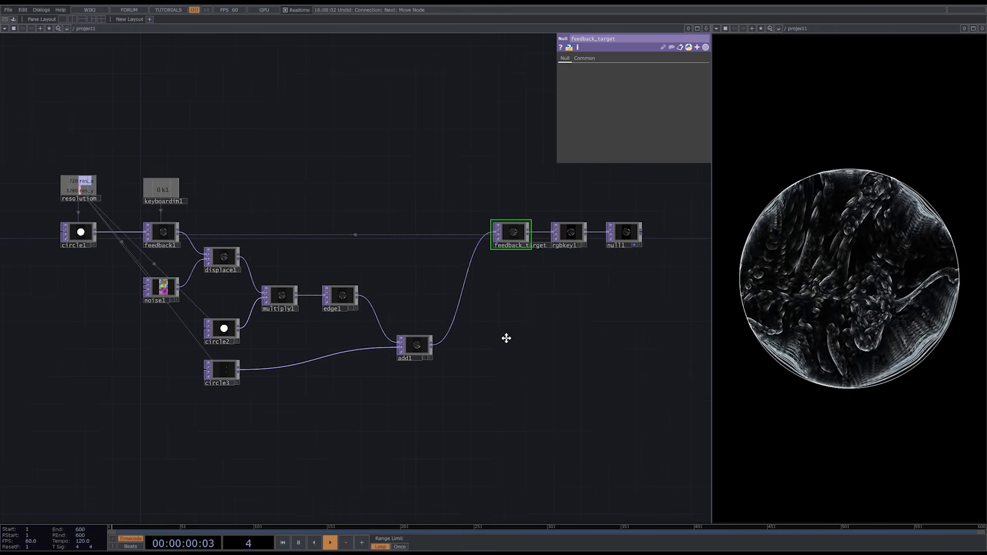
{"action": "left_click_drag", "start_coordinate": [501, 334], "coordinate": [518, 353]}
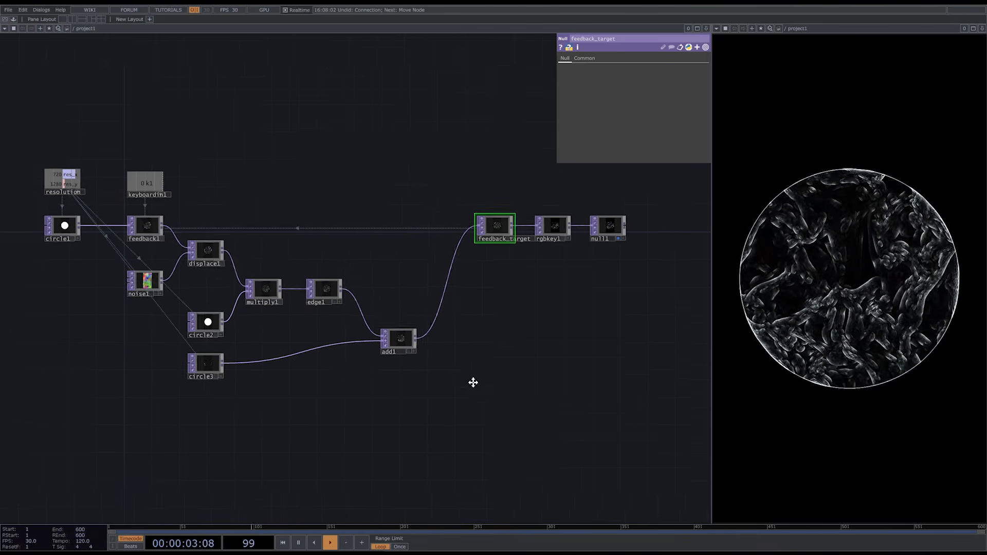
- Add a Multiply TOP below add1 and connect edge1 and circle3 to its first and second inputs
{"action": "left_click_drag", "start_coordinate": [472, 381], "coordinate": [392, 326]}
{"action": "key", "text": "Tab"}
{"action": "type", "text": "m"}
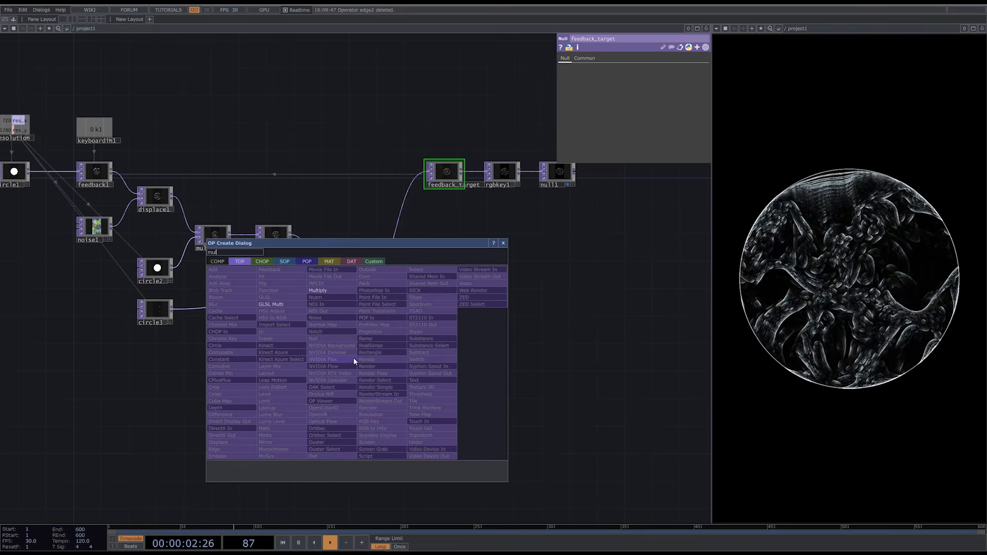
{"action": "left_click", "coordinate": [323, 291]}
{"action": "left_click", "coordinate": [348, 361]}
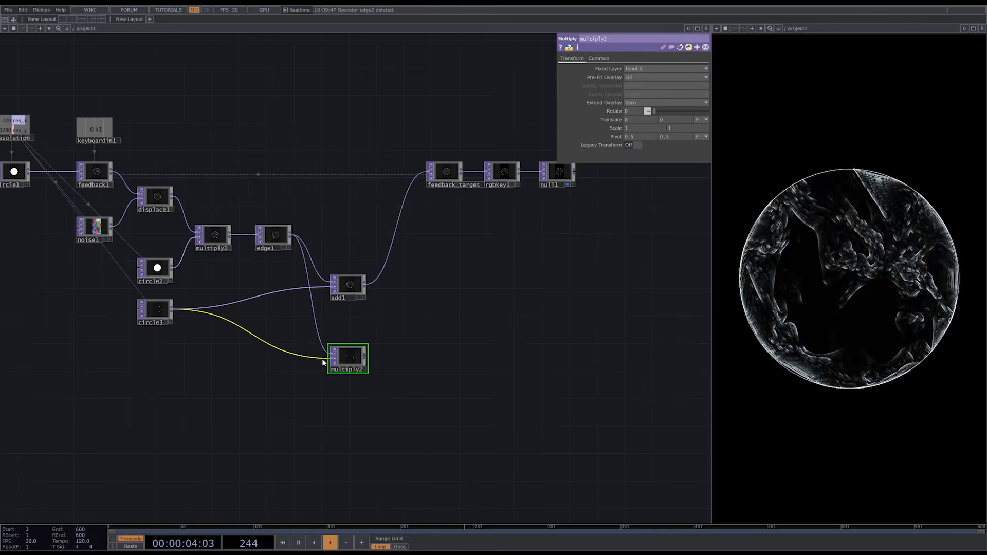
- Append a Feedback TOP to multiply2's output
{"action": "scroll", "coordinate": [336, 373], "scroll_direction": "up", "scroll_amount": 5}
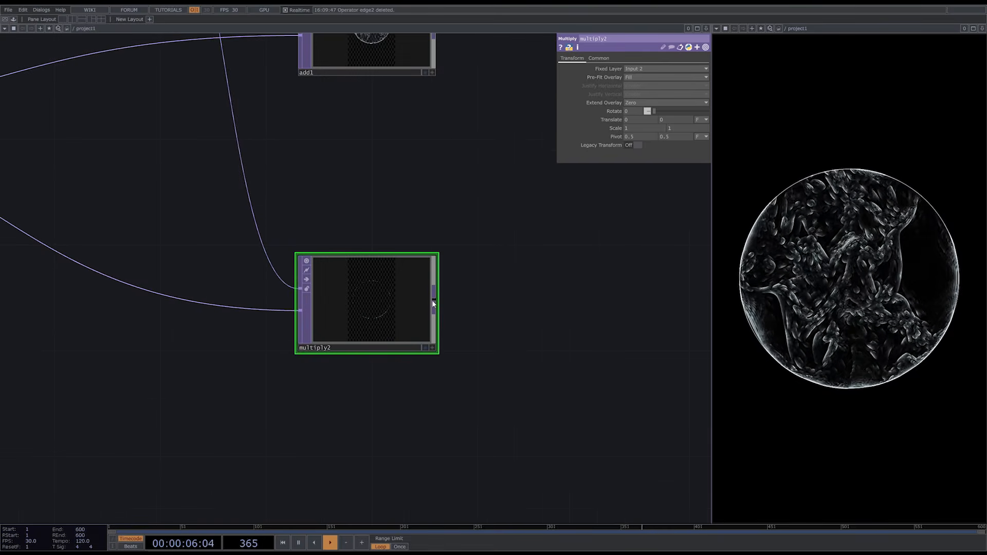
{"action": "right_click", "coordinate": [433, 303]}
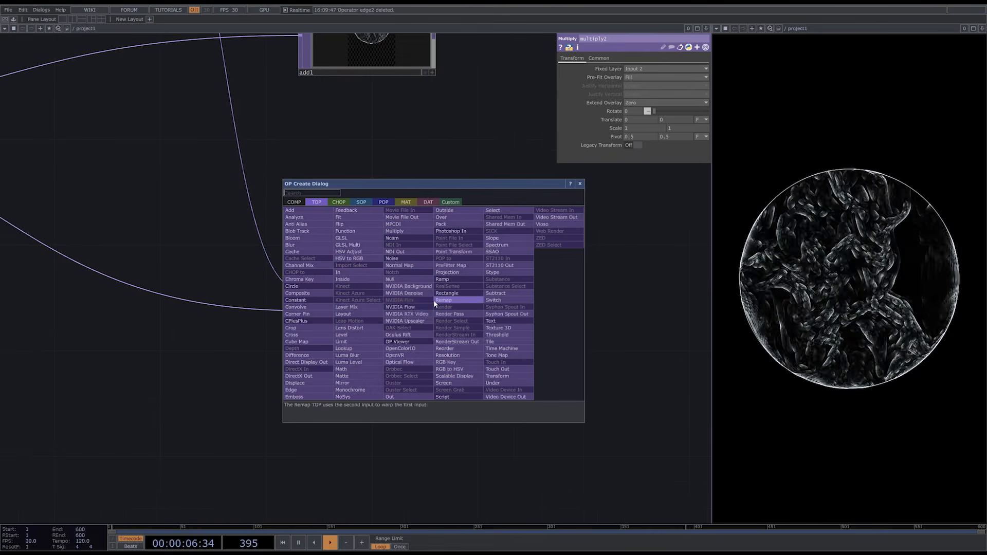
{"action": "left_click", "coordinate": [378, 225]}
{"action": "left_click", "coordinate": [621, 305]}
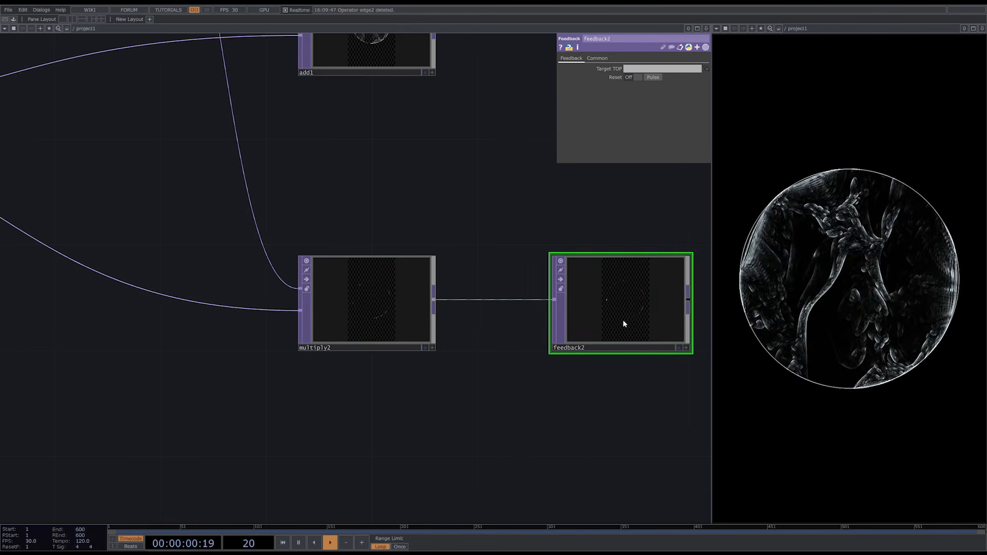
- Link keyboardin1's k1 channel to feedback2's reset Pulse as a CHOP reference
{"action": "left_click_drag", "start_coordinate": [615, 428], "coordinate": [474, 419]}
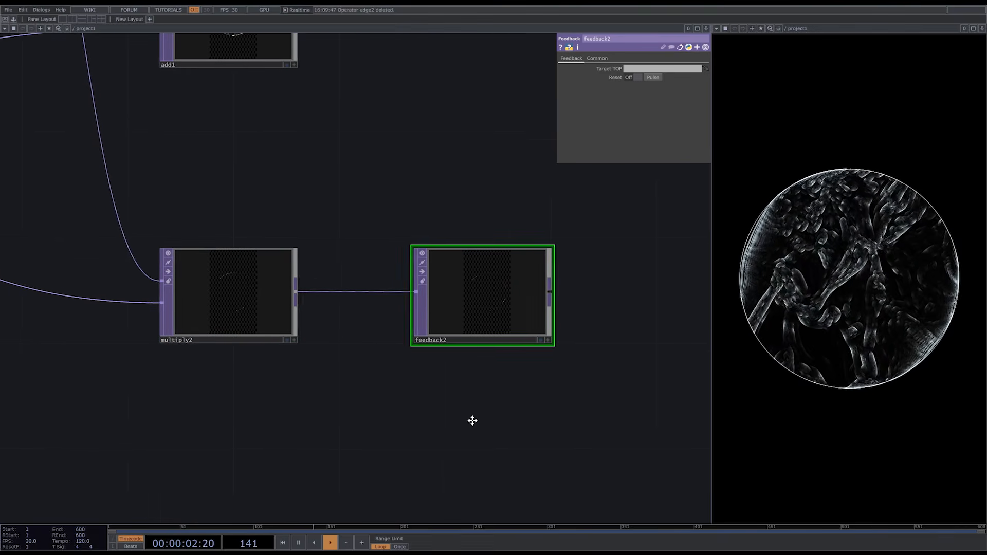
{"action": "scroll", "coordinate": [471, 421], "scroll_direction": "down", "scroll_amount": 4}
{"action": "scroll", "coordinate": [471, 423], "scroll_direction": "down", "scroll_amount": 2}
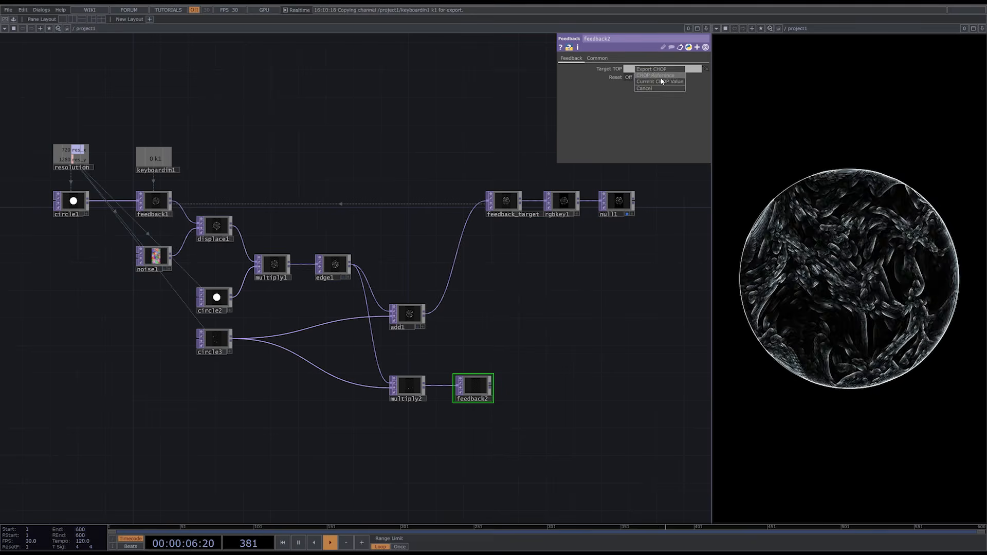
{"action": "left_click", "coordinate": [661, 77]}
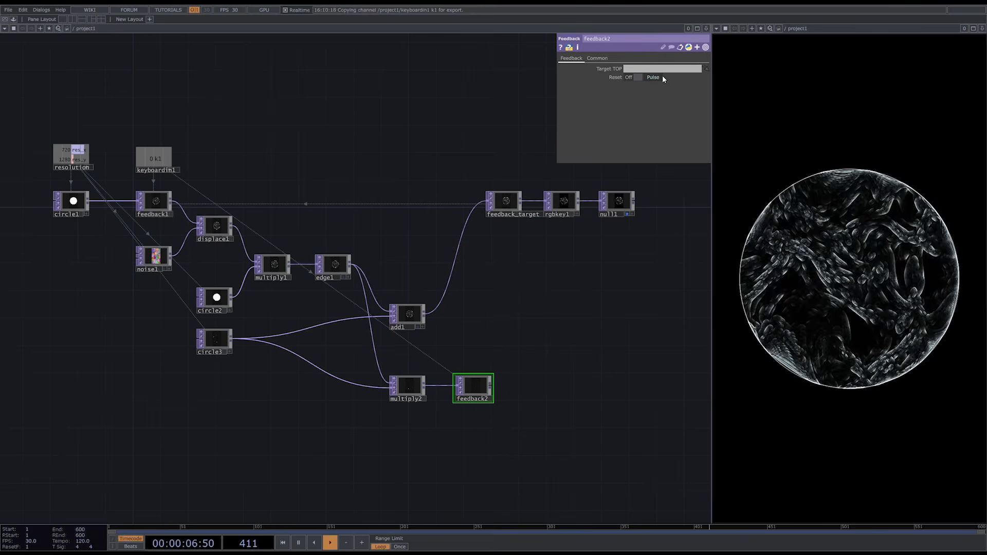
- Append a Transform TOP to feedback2 and set its Scale to 1.02 on both axes
{"action": "right_click", "coordinate": [493, 388]}
{"action": "type", "text": "tr"}
{"action": "left_click", "coordinate": [551, 460]}
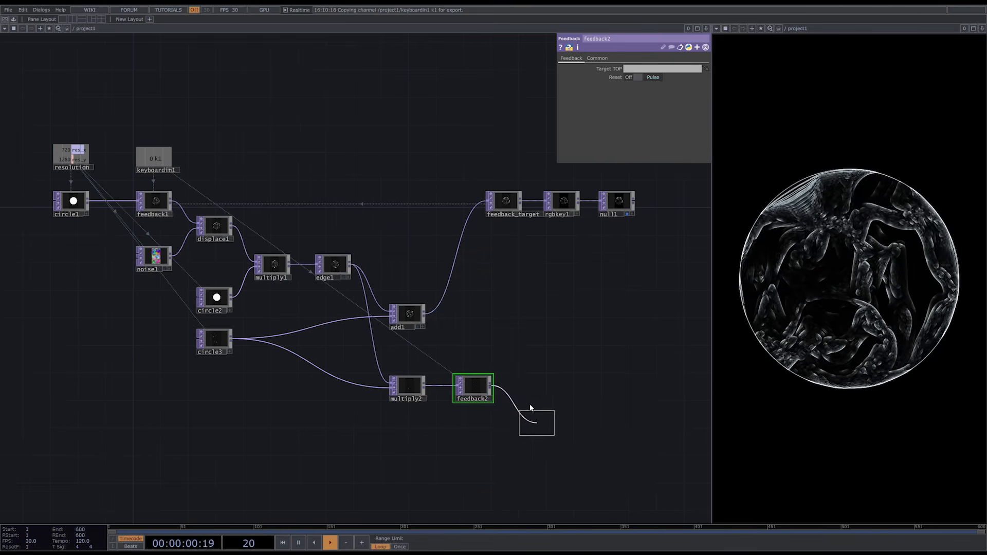
{"action": "left_click", "coordinate": [526, 391]}
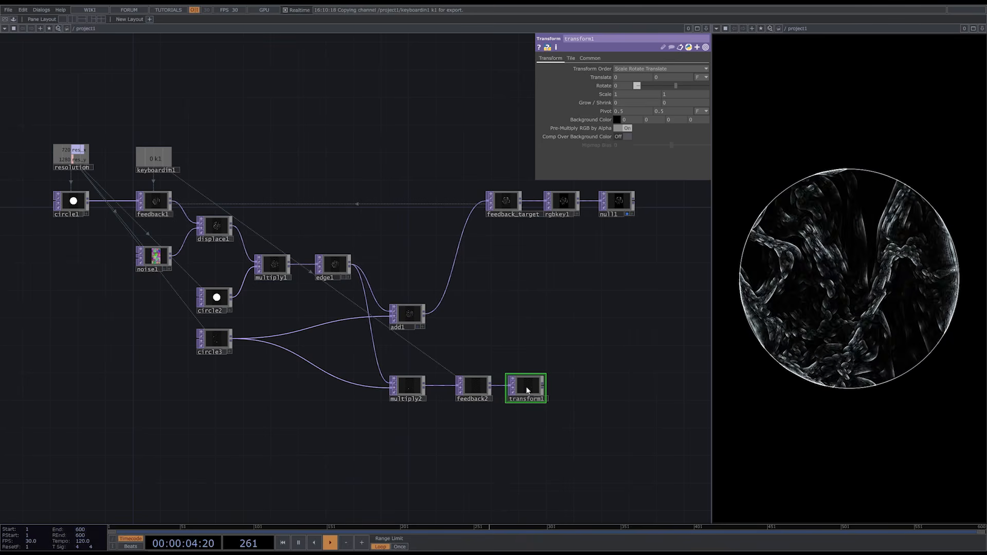
{"action": "scroll", "coordinate": [528, 389], "scroll_direction": "up", "scroll_amount": 10}
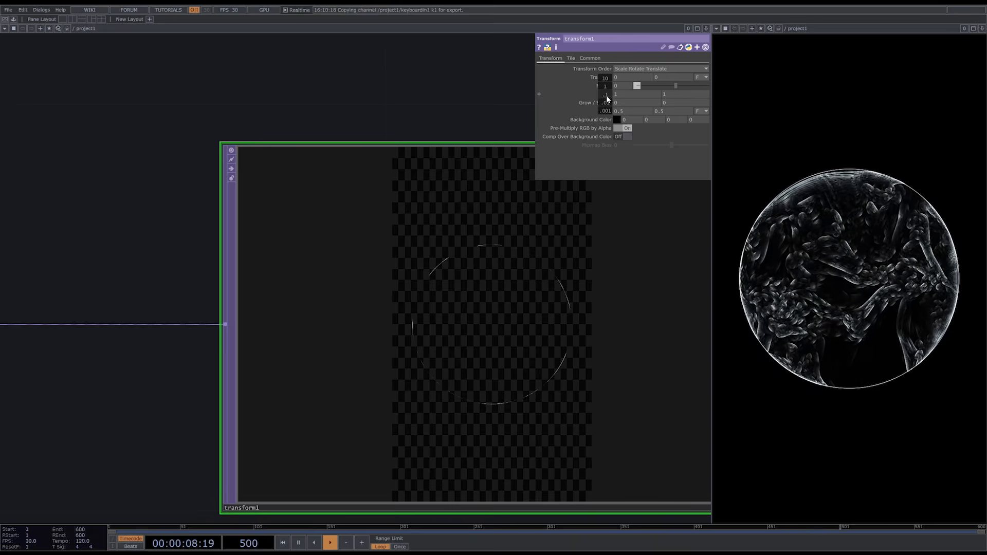
{"action": "left_click_drag", "start_coordinate": [606, 96], "coordinate": [614, 104]}
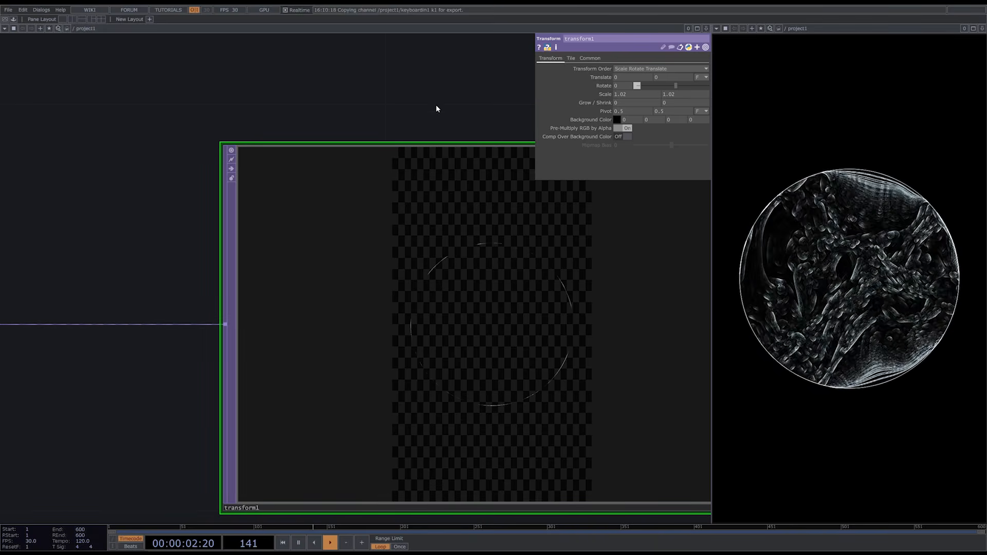
- Set feedback2's Target TOP to transform1
{"action": "scroll", "coordinate": [553, 323], "scroll_direction": "down", "scroll_amount": 5}
{"action": "left_click", "coordinate": [270, 319]}
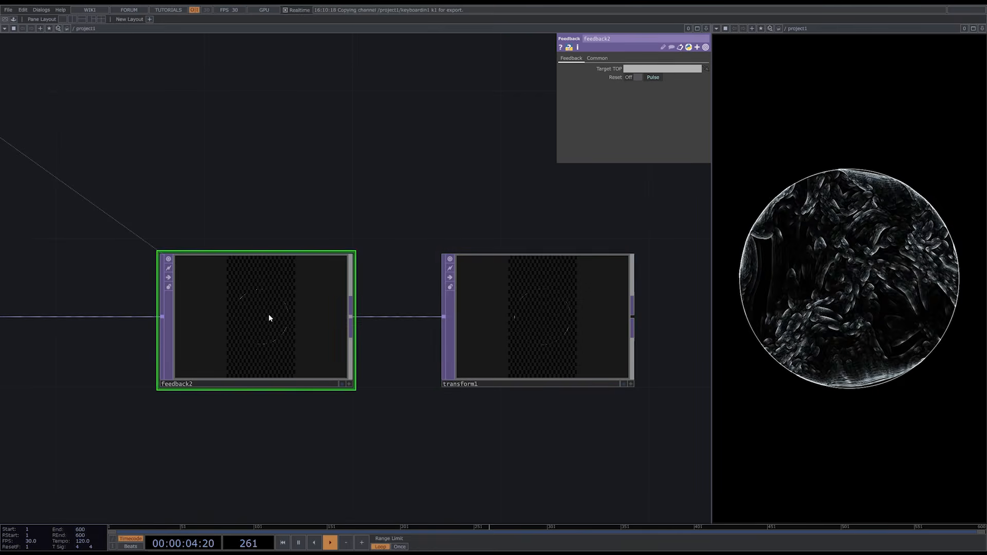
{"action": "left_click_drag", "start_coordinate": [567, 338], "coordinate": [647, 73]}
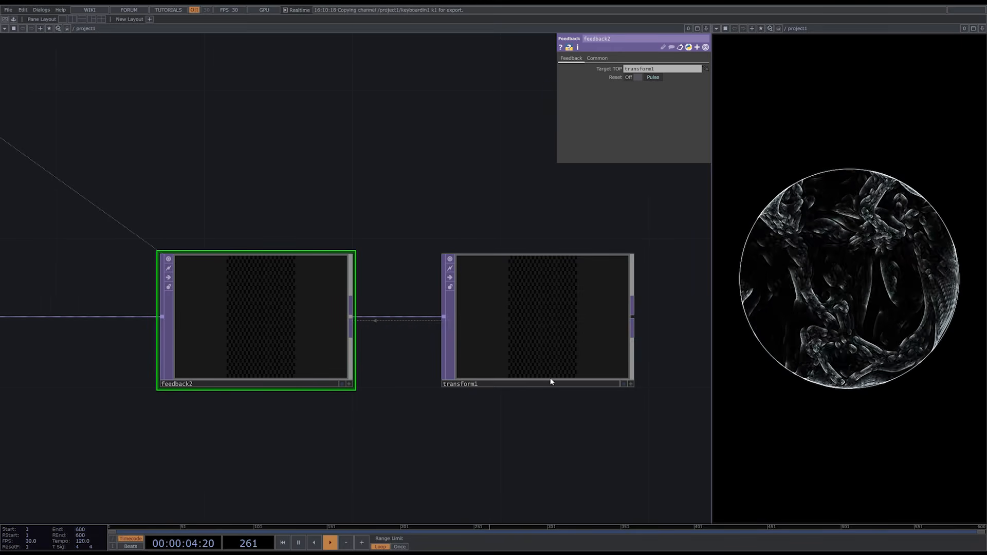
- Add an Over TOP and place it after transform1
{"action": "scroll", "coordinate": [549, 383], "scroll_direction": "down", "scroll_amount": 4}
{"action": "left_click_drag", "start_coordinate": [494, 361], "coordinate": [443, 291]}
{"action": "double_click", "coordinate": [538, 365]}
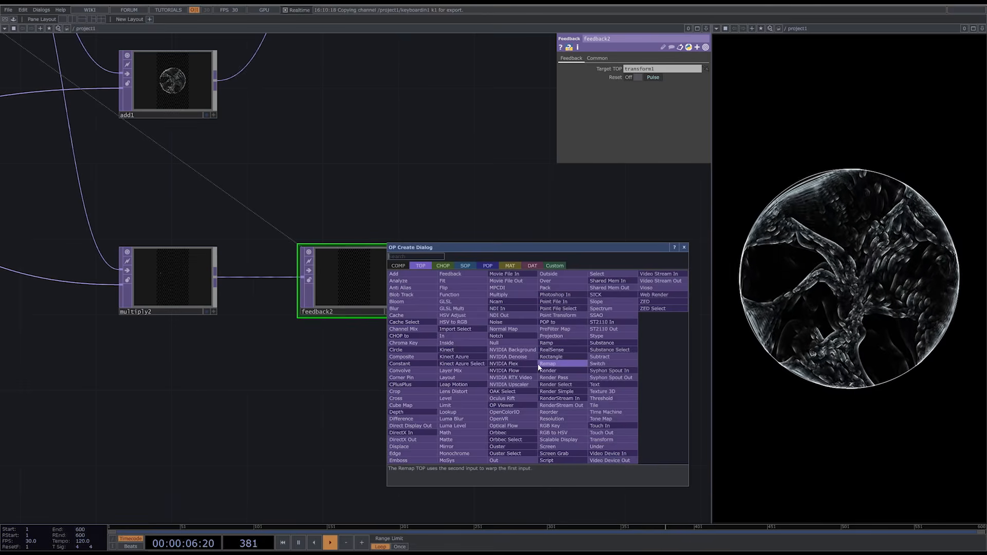
{"action": "type", "text": "over"}
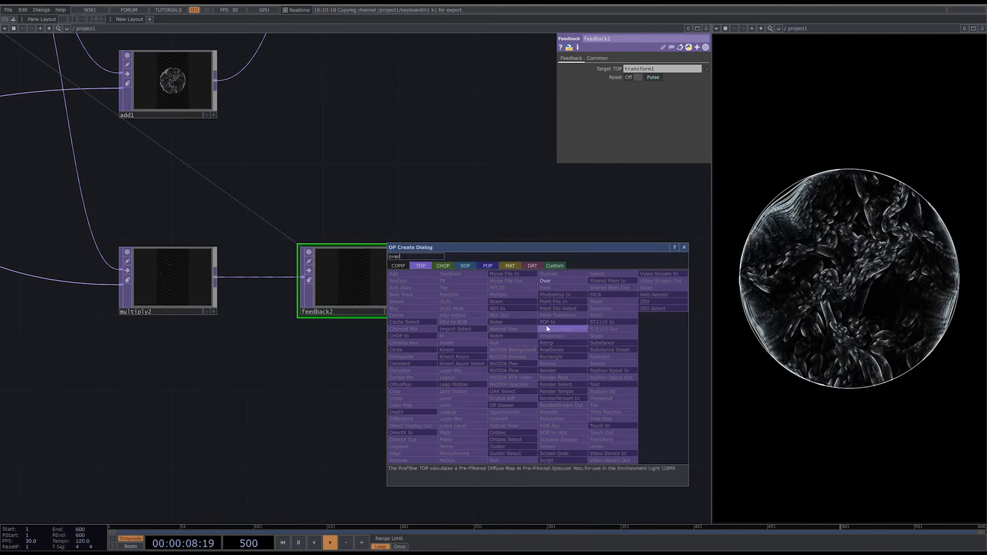
{"action": "left_click", "coordinate": [559, 281]}
{"action": "left_click", "coordinate": [611, 280]}
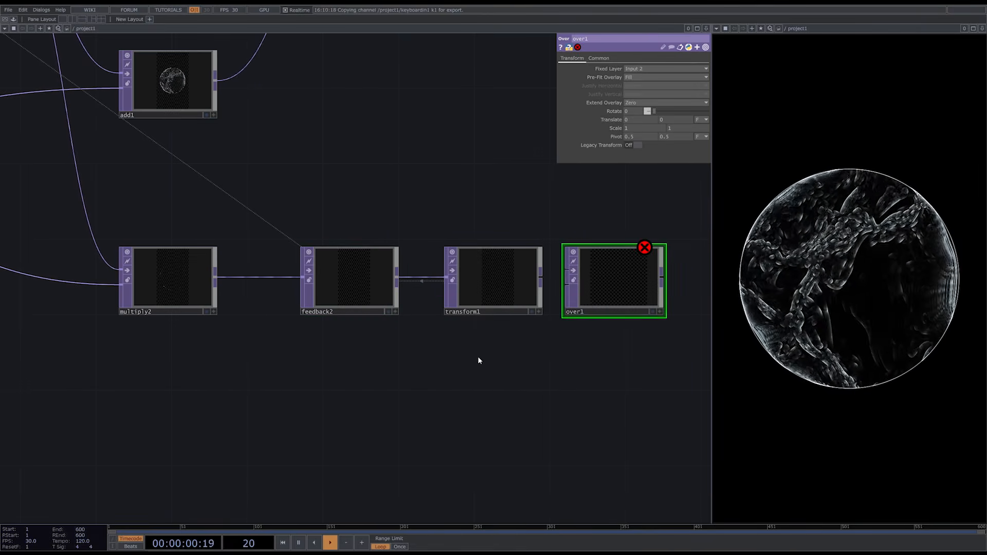
- Move feedback2 and transform1 above multiply2's row, and connect transform1 and multiply2 to over1's first and second inputs
{"action": "left_click_drag", "start_coordinate": [479, 357], "coordinate": [340, 158]}
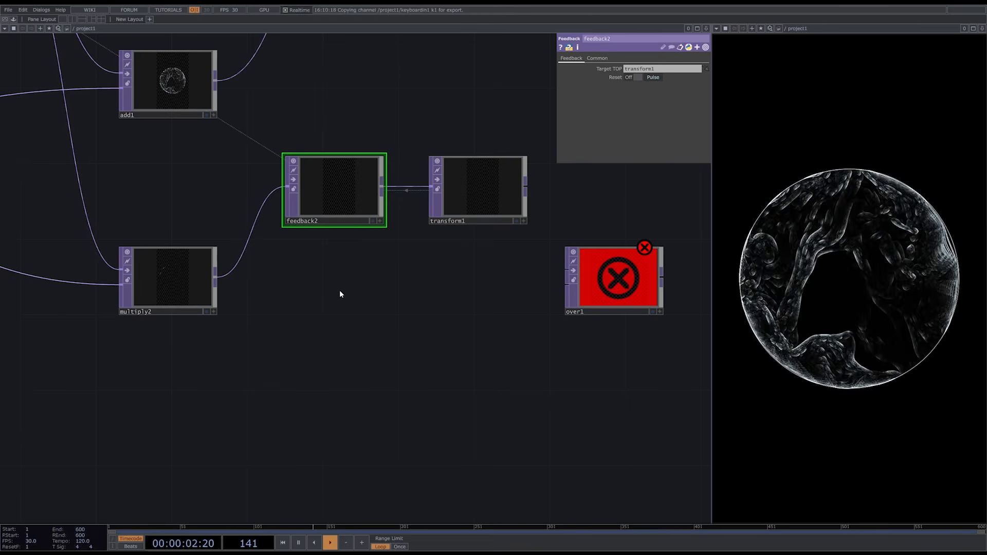
{"action": "left_click_drag", "start_coordinate": [526, 186], "coordinate": [563, 286]}
- Set feedback2's Target TOP to over1 and inspect over1's radiating output
{"action": "left_click_drag", "start_coordinate": [630, 289], "coordinate": [334, 202]}
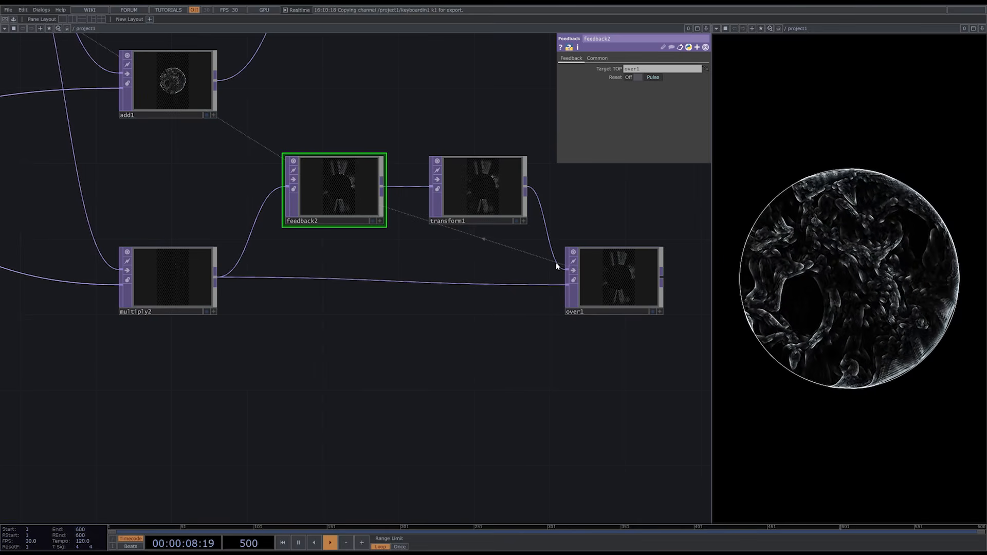
{"action": "scroll", "coordinate": [611, 278], "scroll_direction": "up", "scroll_amount": 10}
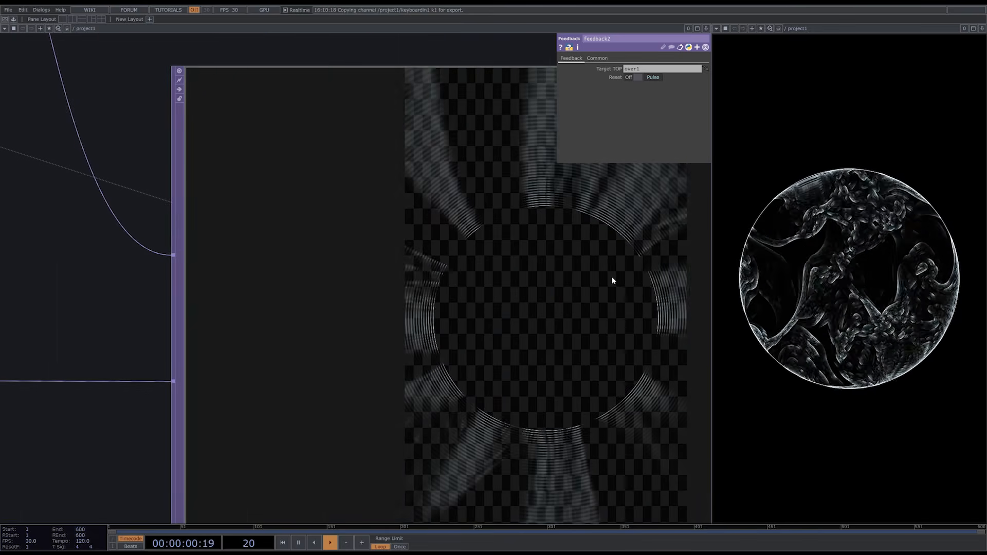
{"action": "scroll", "coordinate": [612, 280], "scroll_direction": "down", "scroll_amount": 10}
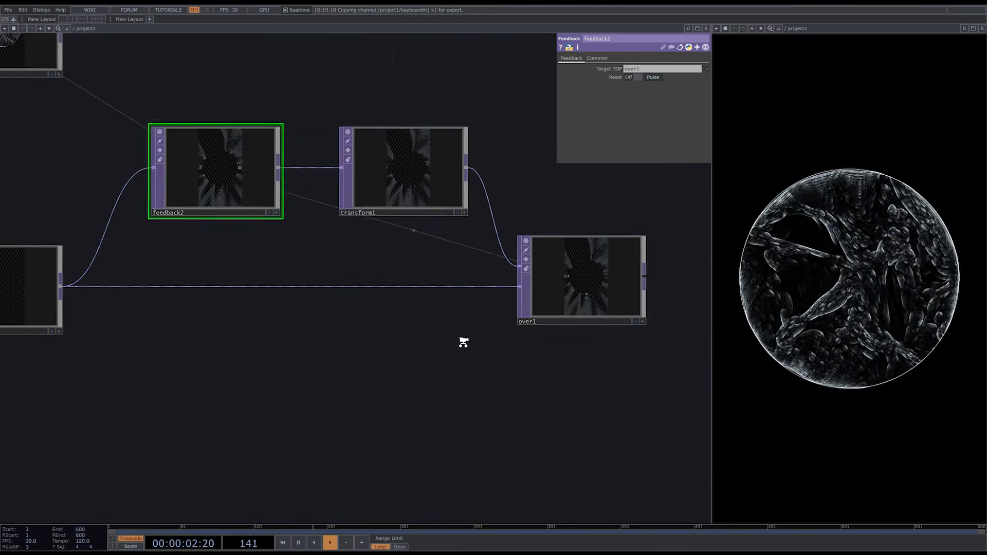
- Move rgbkey1 and null1 farther from feedback_target to make room for another node
{"action": "scroll", "coordinate": [463, 343], "scroll_direction": "down", "scroll_amount": 5}
{"action": "left_click_drag", "start_coordinate": [505, 351], "coordinate": [345, 435]}
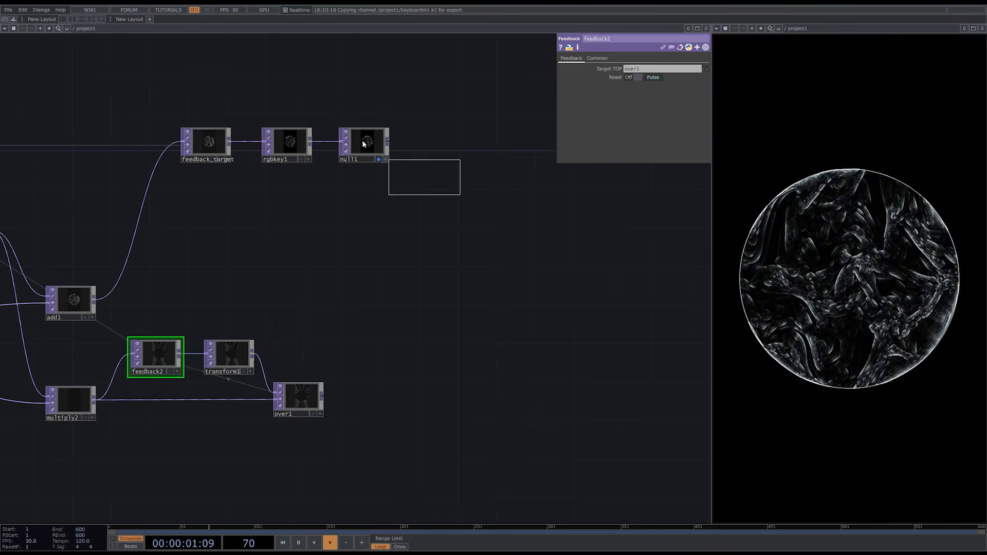
{"action": "right_click_drag", "start_coordinate": [363, 141], "coordinate": [295, 135]}
{"action": "scroll", "coordinate": [197, 285], "scroll_direction": "down", "scroll_amount": 3}
{"action": "left_click_drag", "start_coordinate": [260, 185], "coordinate": [451, 183]}
- Add a second Add TOP, connect feedback_target and over1 to its inputs, and connect its output to rgbkey1
{"action": "key", "text": "Tab"}
{"action": "type", "text": "add"}
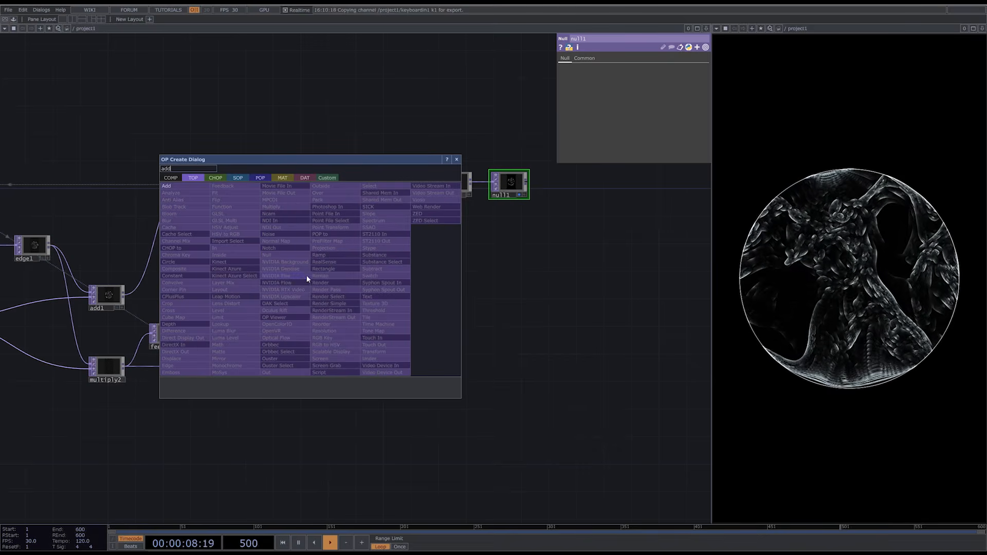
{"action": "key", "text": "Return"}
{"action": "left_click", "coordinate": [320, 265]}
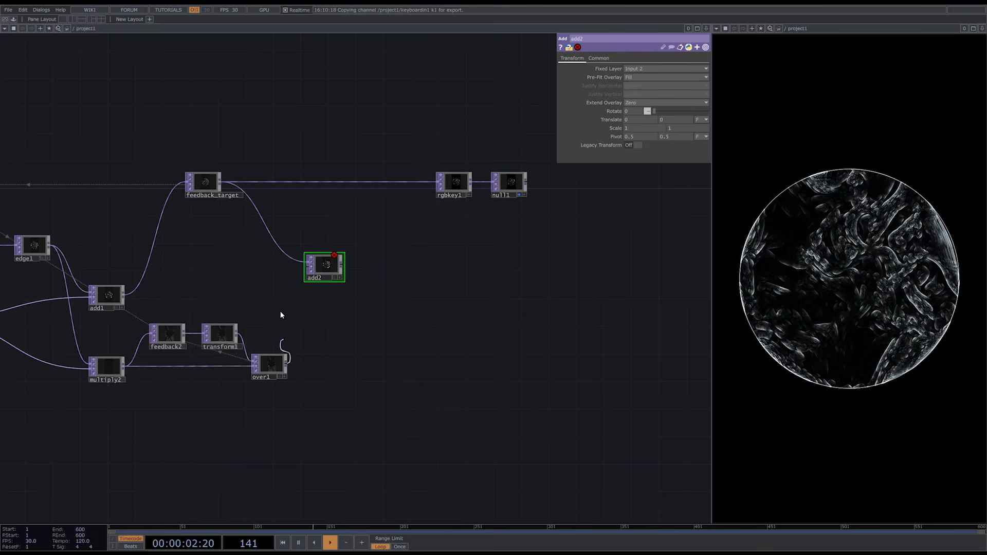
{"action": "left_click", "coordinate": [382, 183]}
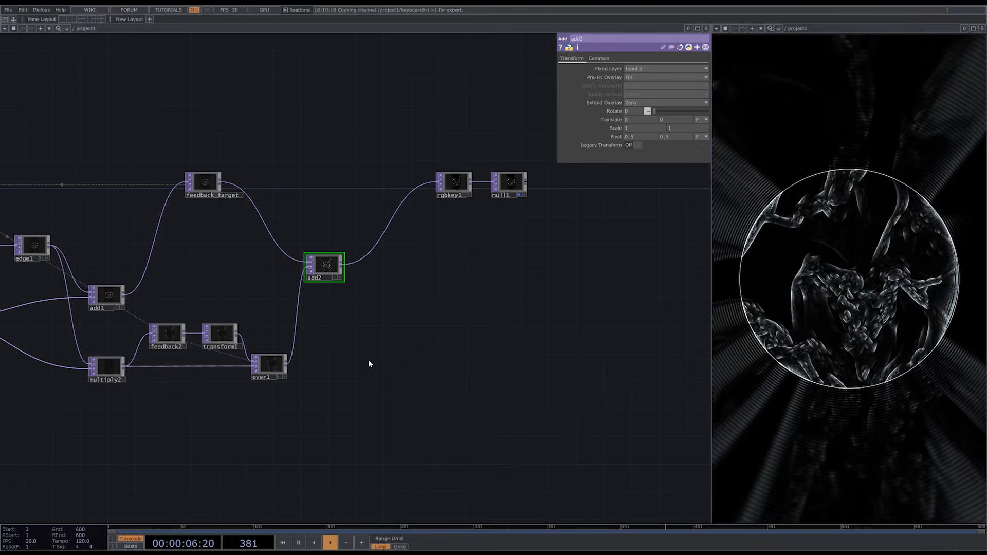
- Shift add2 slightly farther away from over1 in the network
{"action": "key", "text": "h"}
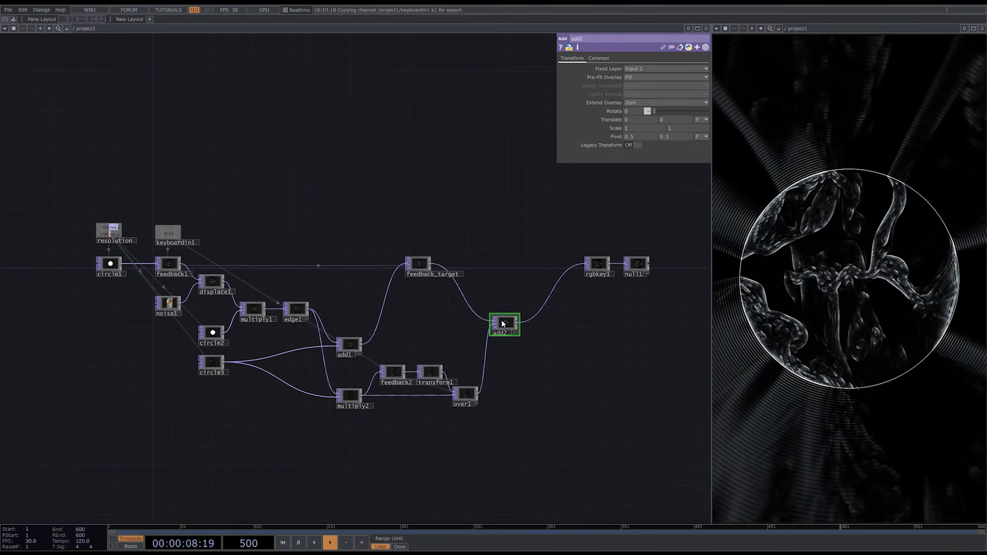
{"action": "left_click_drag", "start_coordinate": [502, 323], "coordinate": [510, 322]}
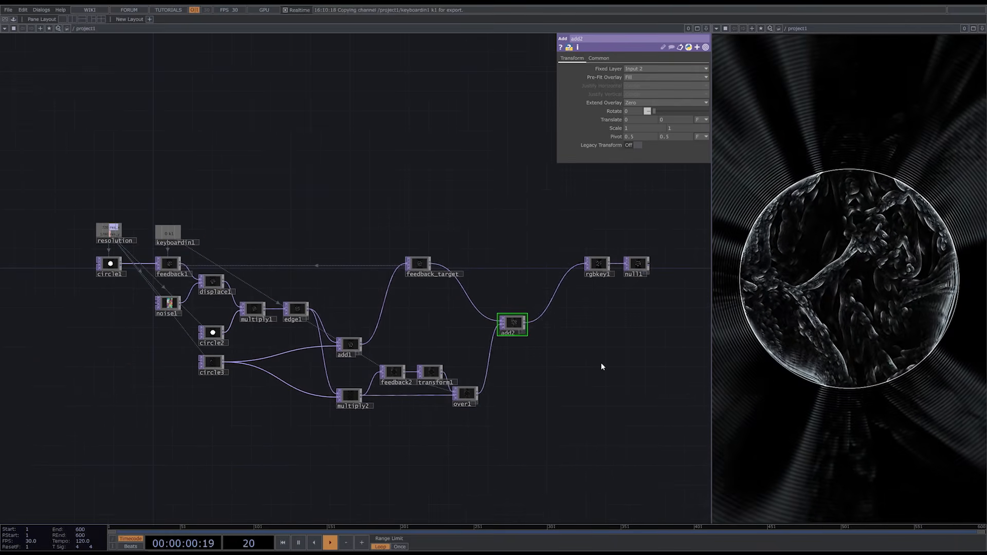
{"action": "scroll", "coordinate": [527, 415], "scroll_direction": "up", "scroll_amount": 3}
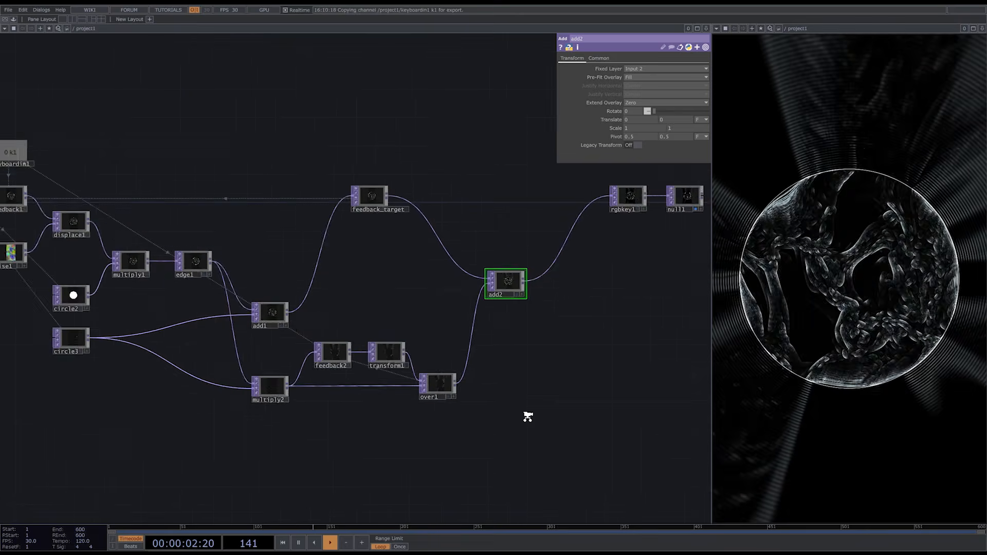
- Insert a Level TOP between over1 and add2, with Brightness 0.83 and Gamma 0.94
{"action": "scroll", "coordinate": [528, 417], "scroll_direction": "up", "scroll_amount": 1}
{"action": "key", "text": "Tab"}
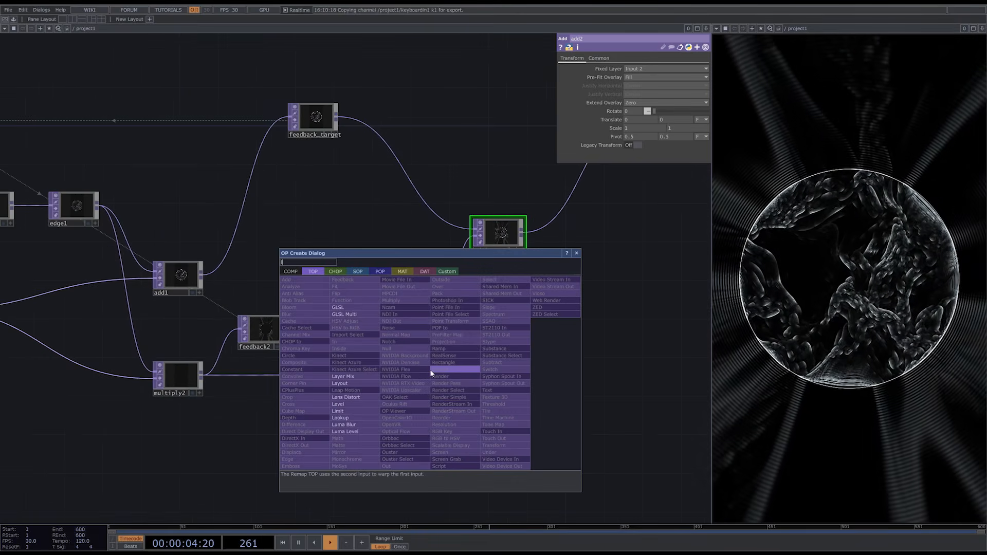
{"action": "left_click", "coordinate": [342, 405]}
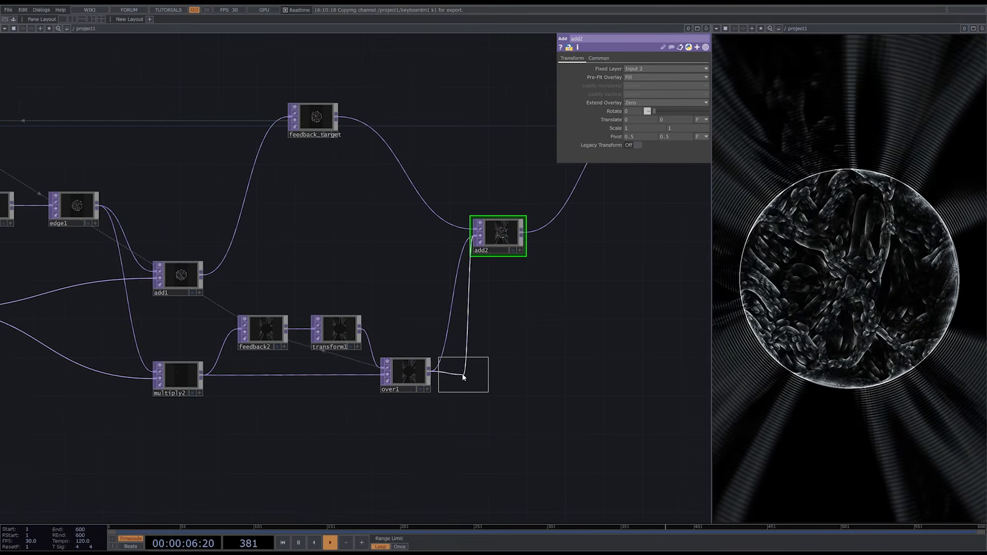
{"action": "left_click", "coordinate": [463, 377]}
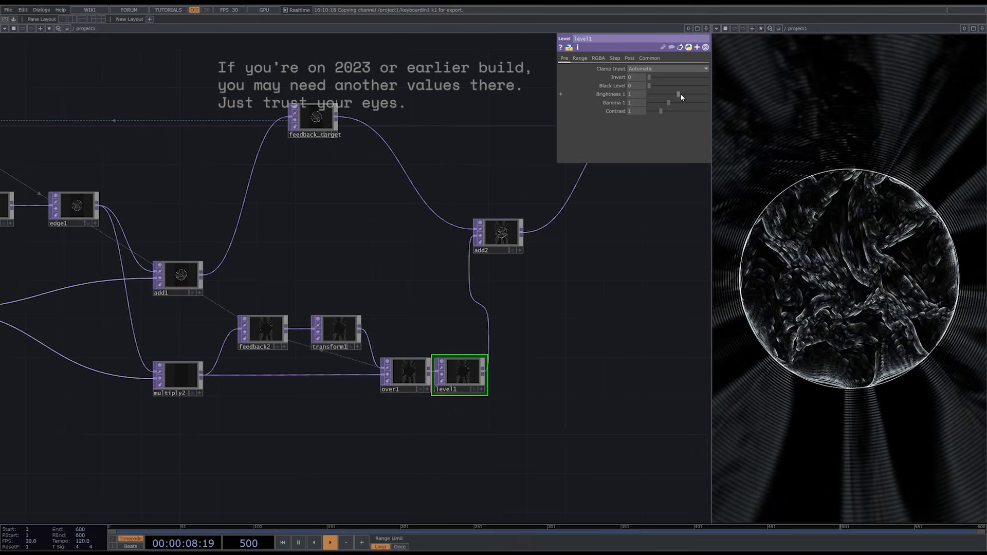
{"action": "left_click_drag", "start_coordinate": [681, 94], "coordinate": [668, 102]}
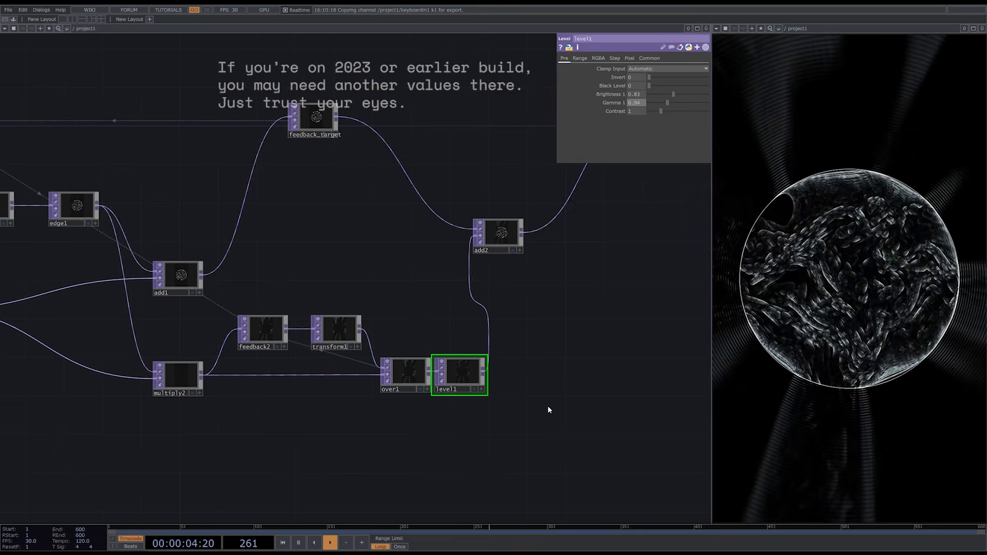
- Set circle2's Softness to 0.002 and its Softness Offset to 1
{"action": "left_click_drag", "start_coordinate": [70, 402], "coordinate": [335, 412]}
{"action": "left_click", "coordinate": [177, 265]}
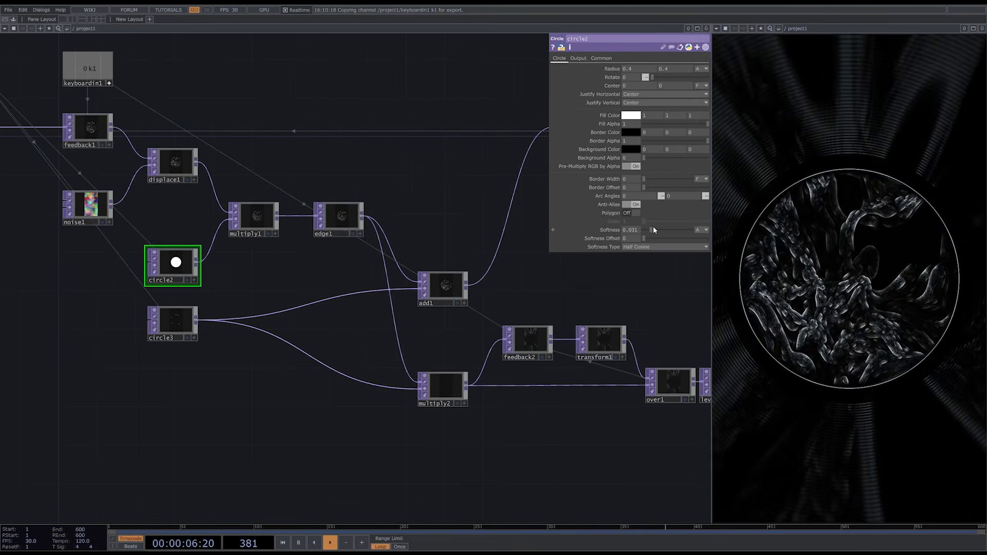
{"action": "mouse_move", "coordinate": [653, 229]}
{"action": "left_mouse_down"}
{"action": "mouse_move", "coordinate": [667, 232]}
{"action": "mouse_move", "coordinate": [605, 230]}
{"action": "mouse_move", "coordinate": [738, 241]}
{"action": "mouse_move", "coordinate": [653, 230]}
{"action": "mouse_move", "coordinate": [708, 227]}
{"action": "mouse_move", "coordinate": [594, 227]}
{"action": "mouse_move", "coordinate": [647, 229]}
{"action": "left_mouse_up"}
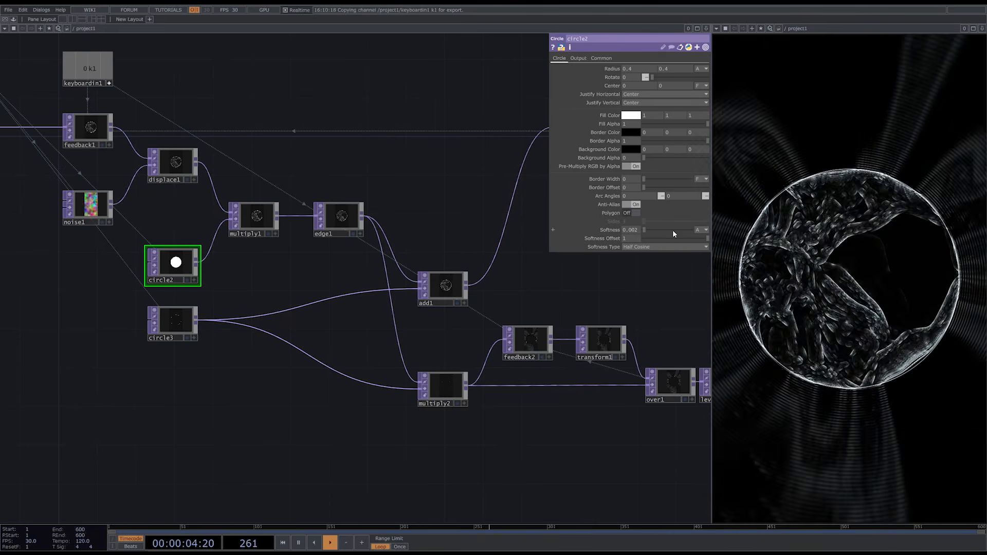
{"action": "left_click", "coordinate": [646, 229]}
- Move add2, rgbkey1 and null1 farther along the network and align rgbkey1 and null1 level with add2
{"action": "scroll", "coordinate": [252, 402], "scroll_direction": "down", "scroll_amount": 5}
{"action": "left_click_drag", "start_coordinate": [517, 359], "coordinate": [384, 379]}
{"action": "left_click_drag", "start_coordinate": [386, 346], "coordinate": [418, 342]}
{"action": "right_click_drag", "start_coordinate": [533, 257], "coordinate": [412, 345]}
{"action": "left_click_drag", "start_coordinate": [418, 341], "coordinate": [485, 337]}
{"action": "left_click", "coordinate": [583, 363]}
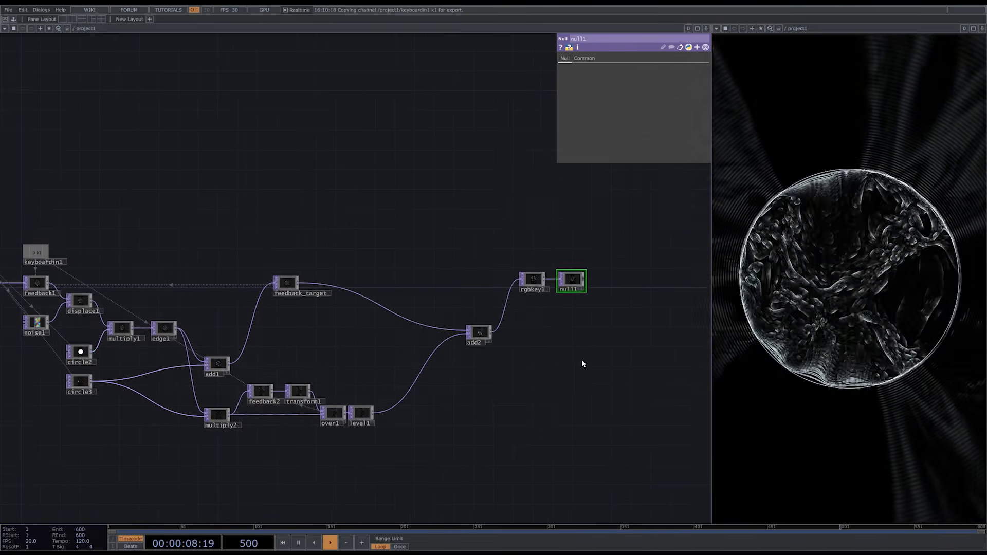
{"action": "right_click_drag", "start_coordinate": [583, 364], "coordinate": [532, 277]}
{"action": "left_click_drag", "start_coordinate": [532, 280], "coordinate": [538, 335]}
- Insert a Transform TOP between feedback_target and add2
{"action": "scroll", "coordinate": [320, 278], "scroll_direction": "up", "scroll_amount": 5}
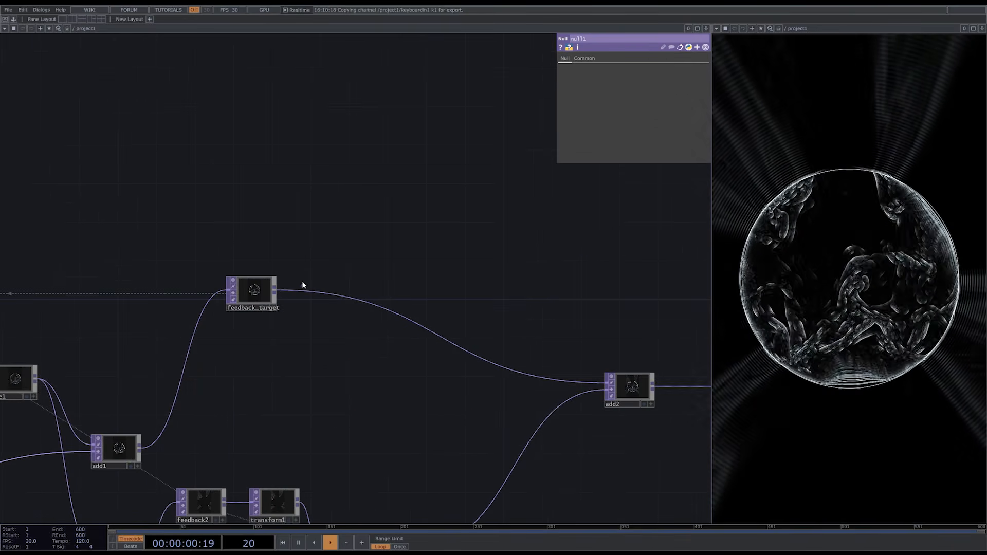
{"action": "key", "text": "Tab"}
{"action": "type", "text": "tr"}
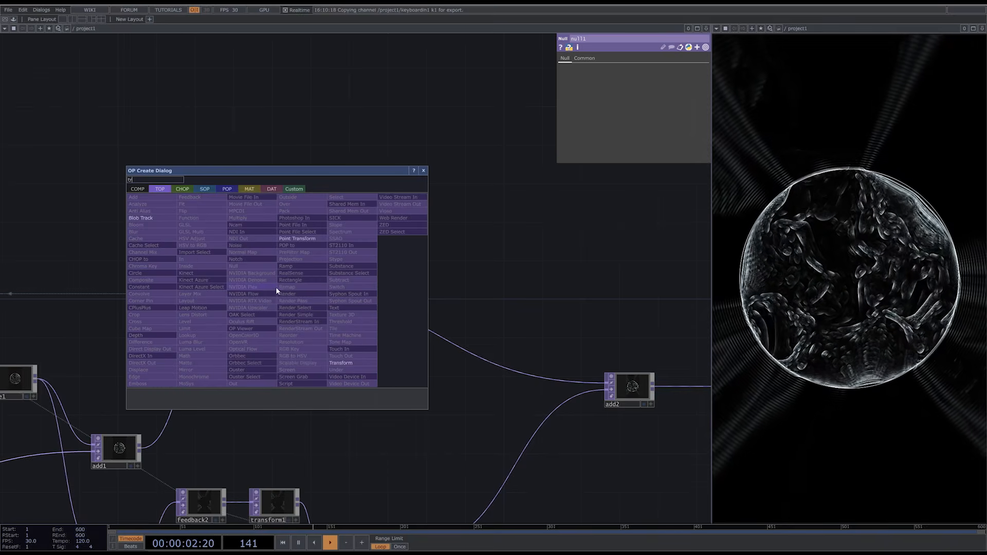
{"action": "left_click", "coordinate": [341, 363]}
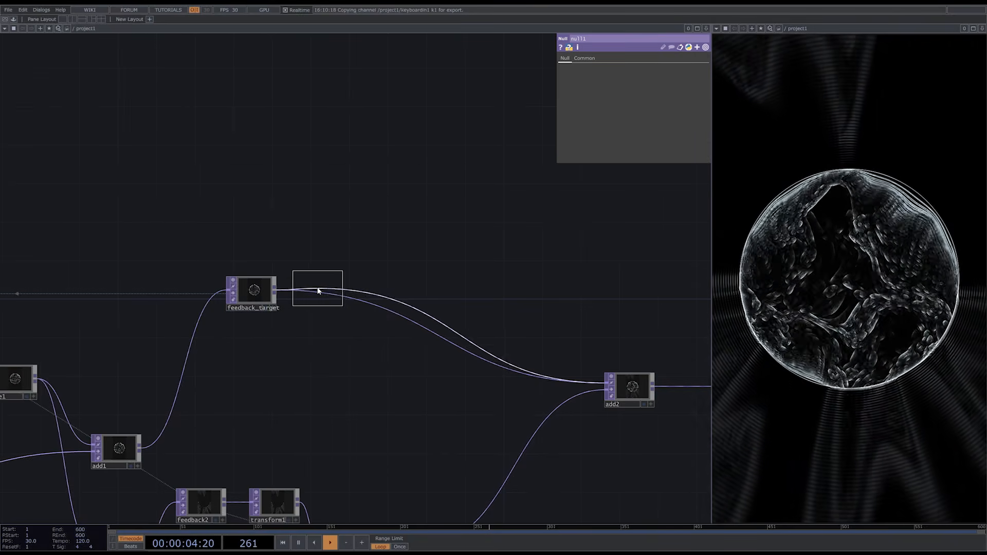
{"action": "left_click", "coordinate": [318, 291]}
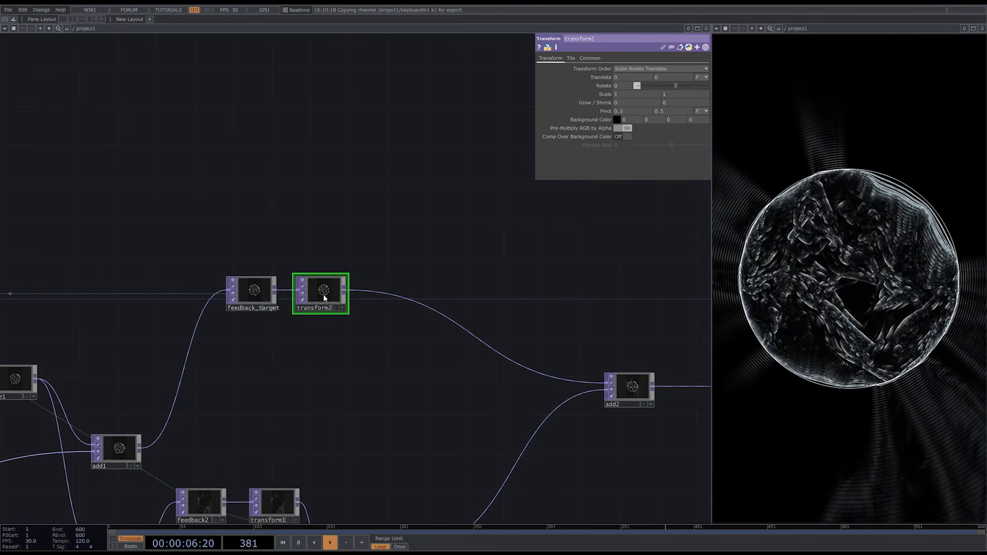
- Add an LFO CHOP just above transform2 in the network
{"action": "key", "text": "Tab"}
{"action": "left_click", "coordinate": [237, 148]}
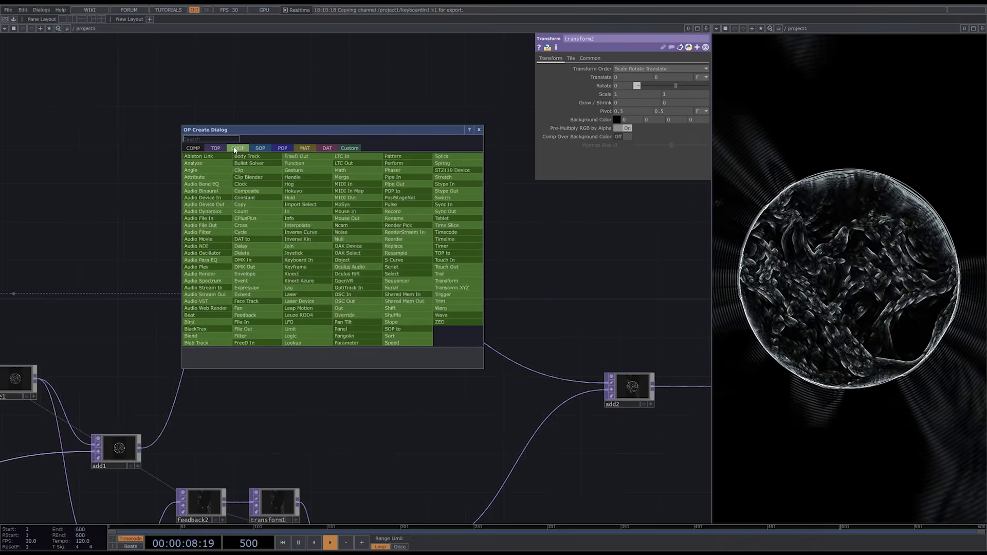
{"action": "type", "text": "lfo"}
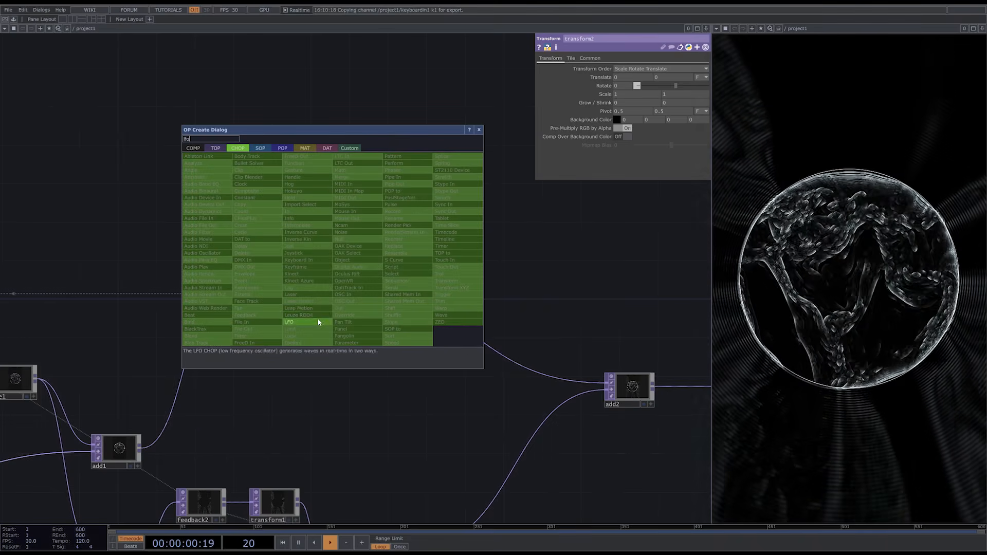
{"action": "left_click", "coordinate": [318, 322]}
{"action": "left_click", "coordinate": [323, 236]}
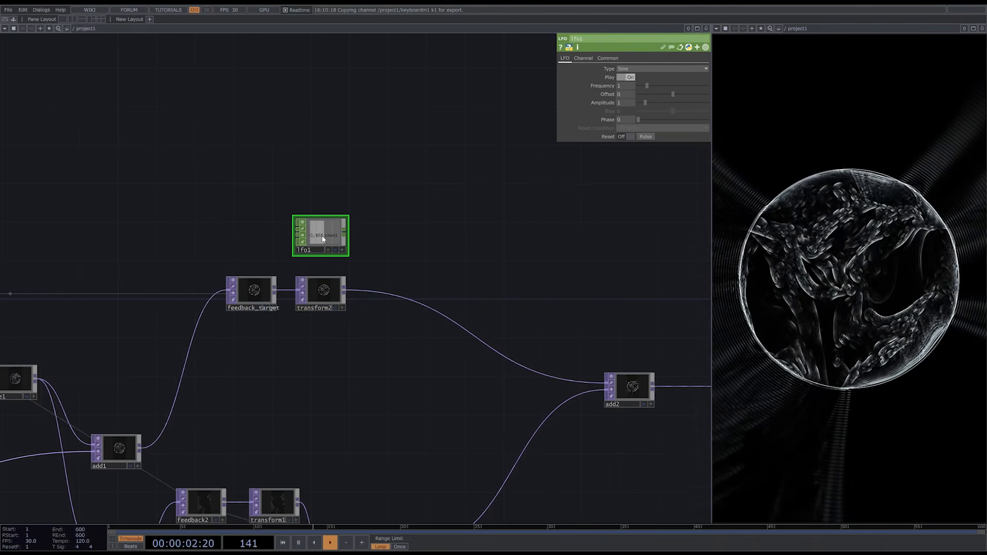
- Export lfo1's chan1 channel to transform2's Rotate parameter
{"action": "left_click", "coordinate": [324, 289]}
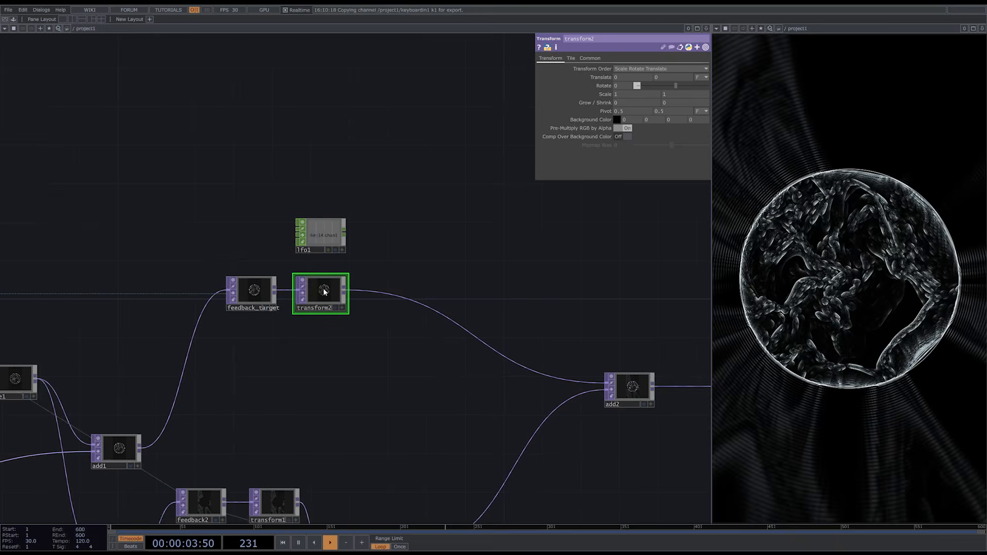
{"action": "left_click", "coordinate": [343, 250]}
{"action": "mouse_move", "coordinate": [324, 233]}
{"action": "left_mouse_down"}
{"action": "mouse_move", "coordinate": [607, 124]}
{"action": "mouse_move", "coordinate": [619, 89]}
{"action": "mouse_move", "coordinate": [632, 83]}
{"action": "left_mouse_up"}
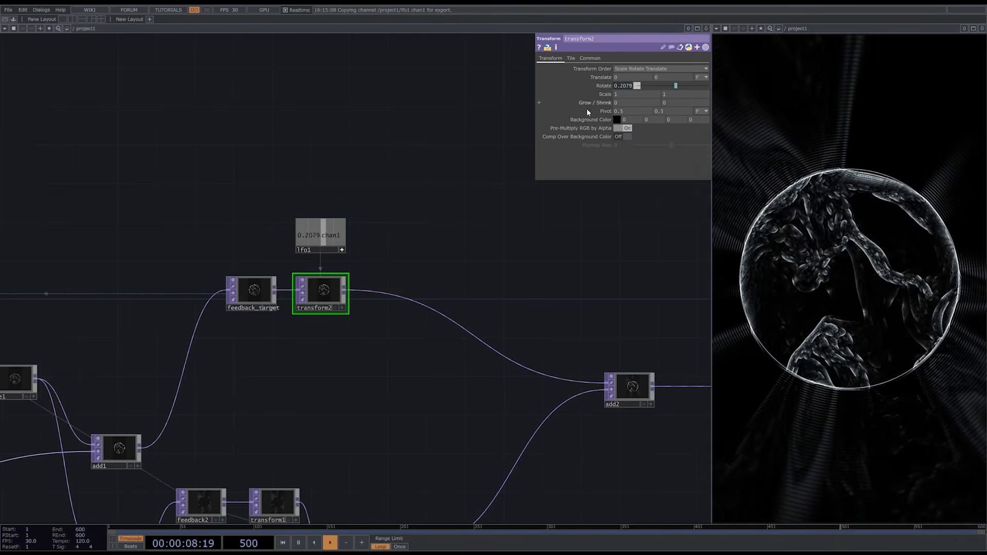
- Set lfo1's waveform type to Ramp, its Amplitude to 360 and its Frequency to -0.03
{"action": "left_click", "coordinate": [343, 249]}
{"action": "left_click", "coordinate": [337, 227]}
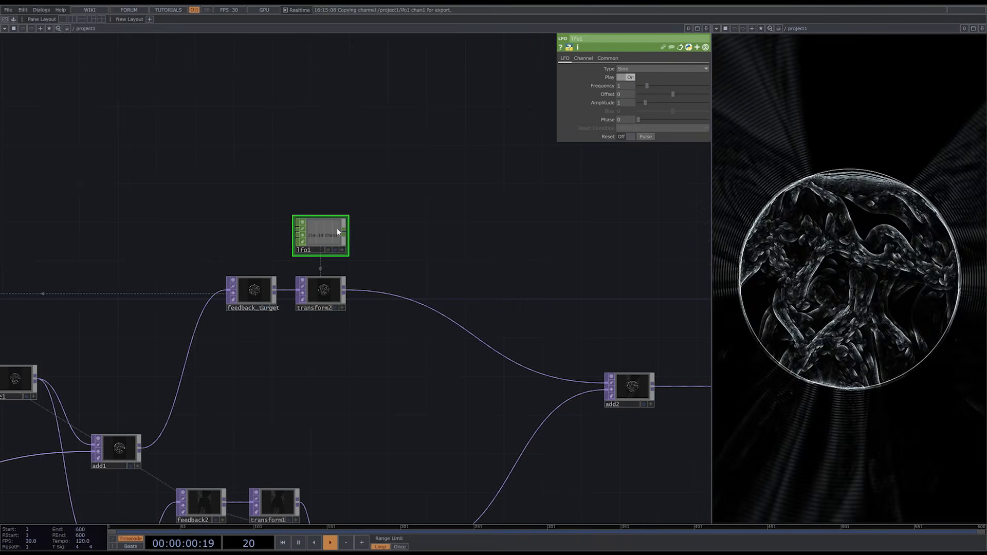
{"action": "left_click", "coordinate": [659, 69]}
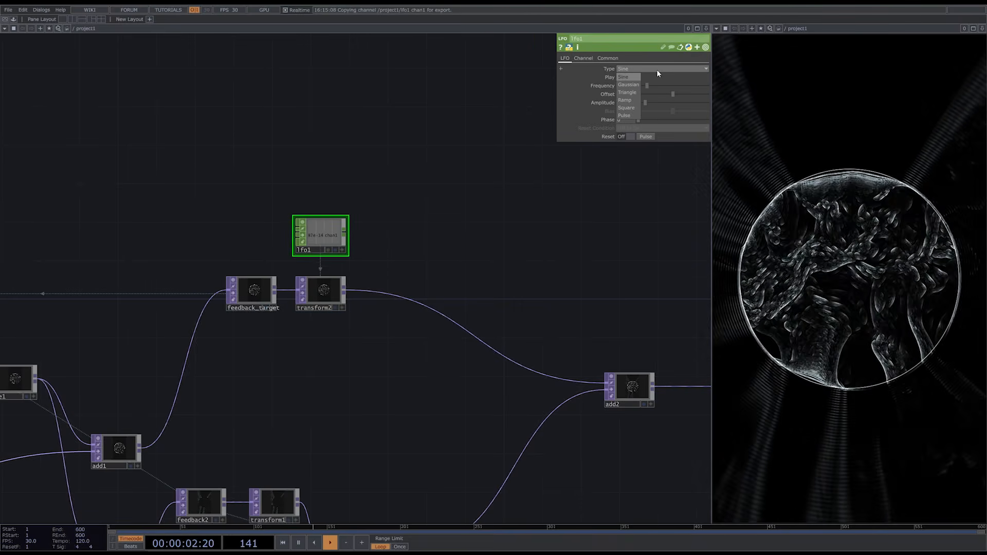
{"action": "left_click", "coordinate": [627, 100]}
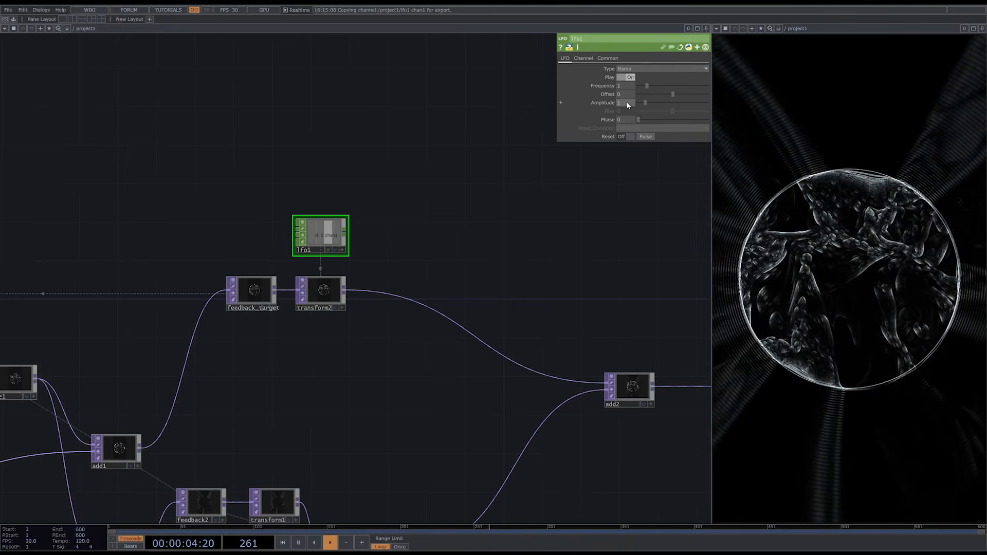
{"action": "type", "text": "360"}
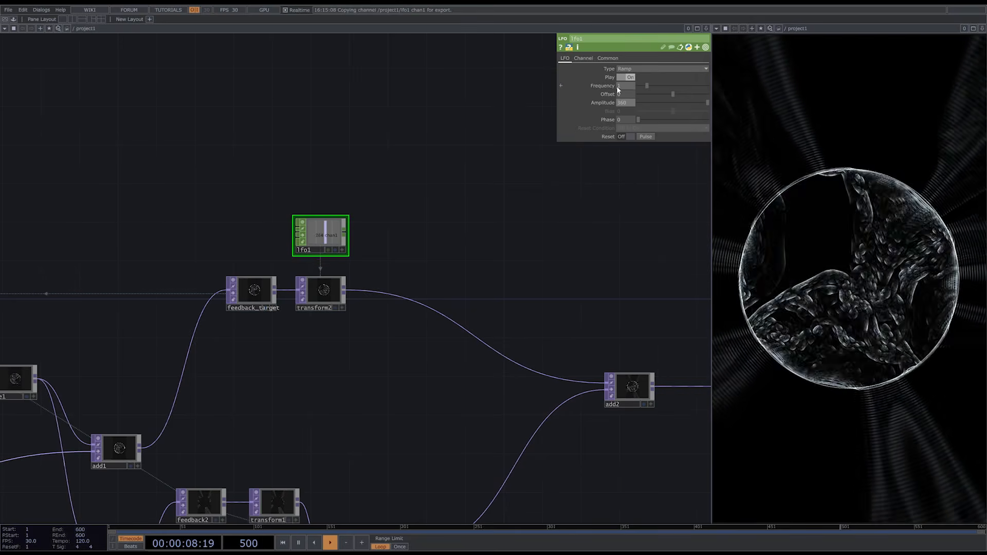
{"action": "left_click_drag", "start_coordinate": [649, 85], "coordinate": [638, 85]}
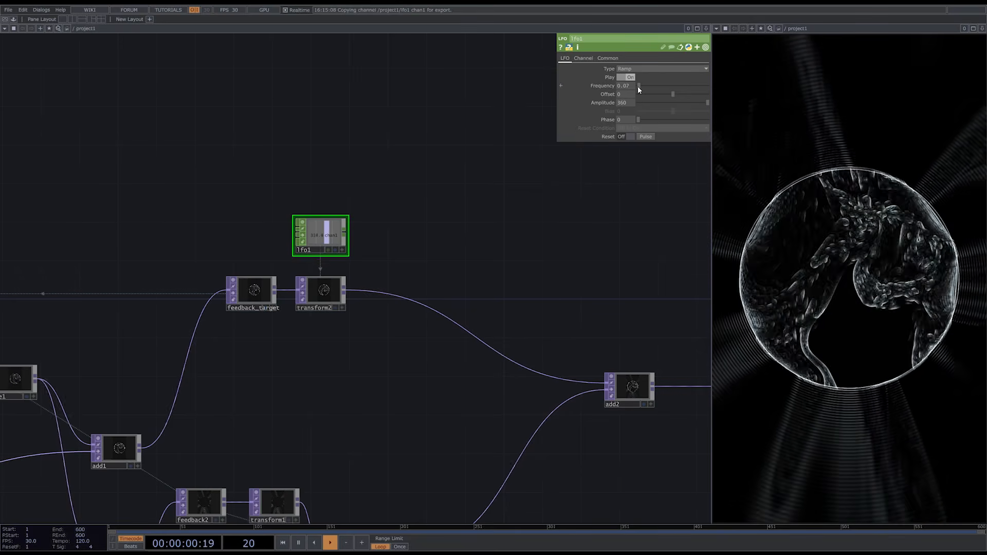
{"action": "middle_click_drag", "start_coordinate": [630, 86], "coordinate": [633, 77]}
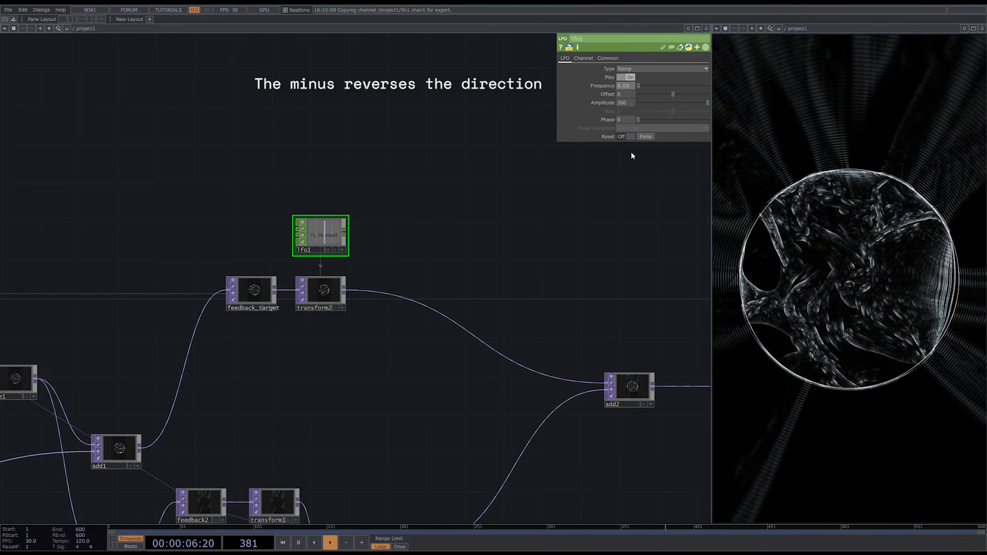
{"action": "type", "text": "-"}
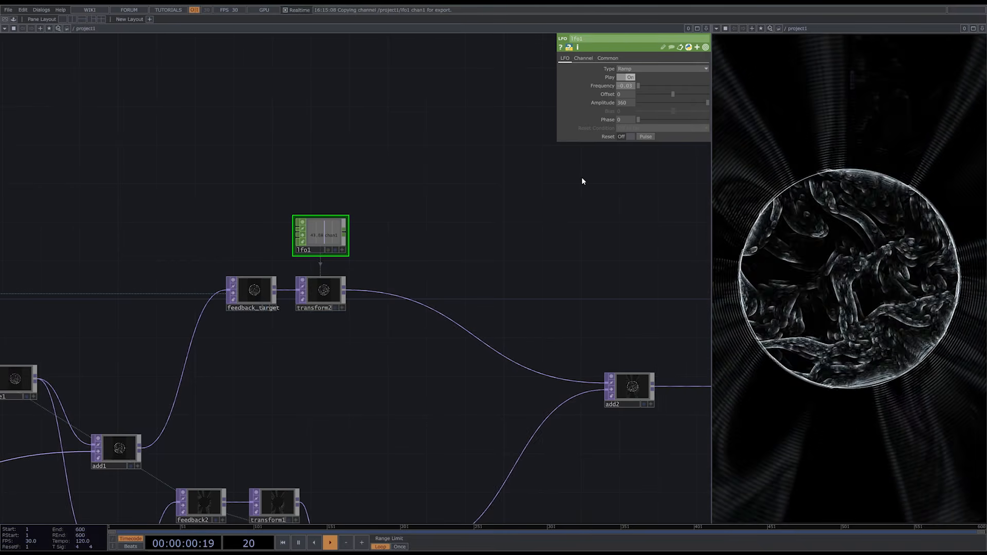
- Move null1 farther from rgbkey1 and insert a Level TOP between the two nodes
{"action": "left_click_drag", "start_coordinate": [551, 264], "coordinate": [125, 249]}
{"action": "left_click_drag", "start_coordinate": [382, 354], "coordinate": [550, 355]}
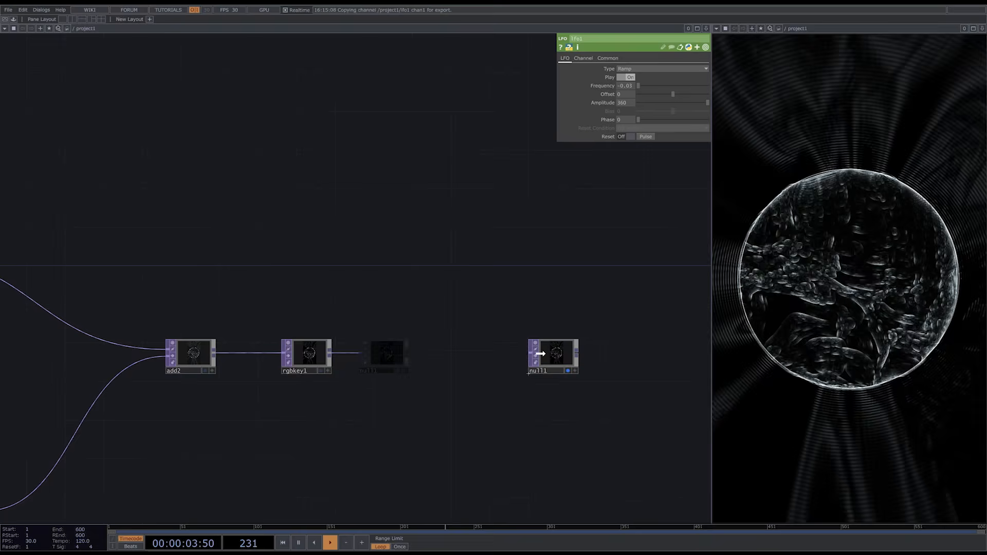
{"action": "right_click", "coordinate": [330, 353]}
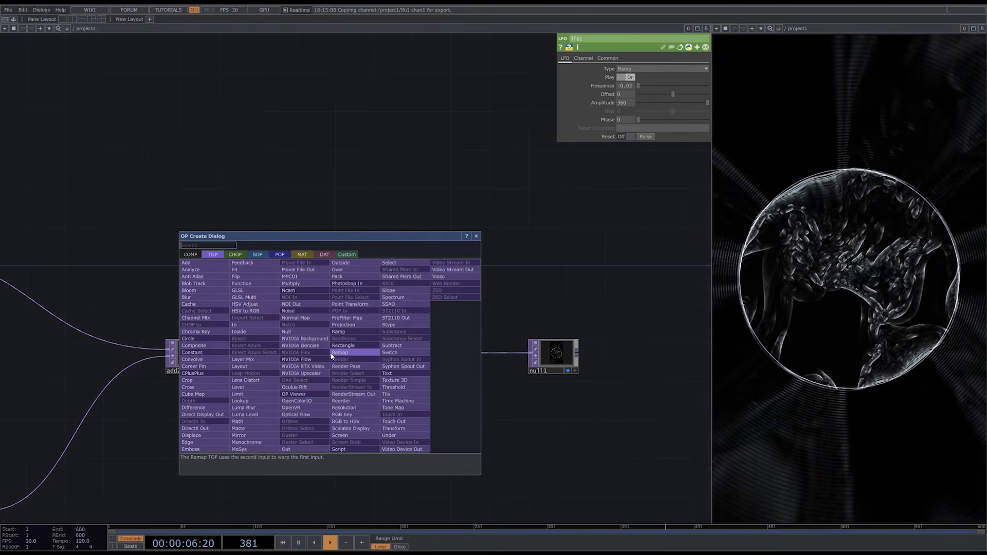
{"action": "left_click", "coordinate": [264, 385]}
{"action": "left_click", "coordinate": [368, 356]}
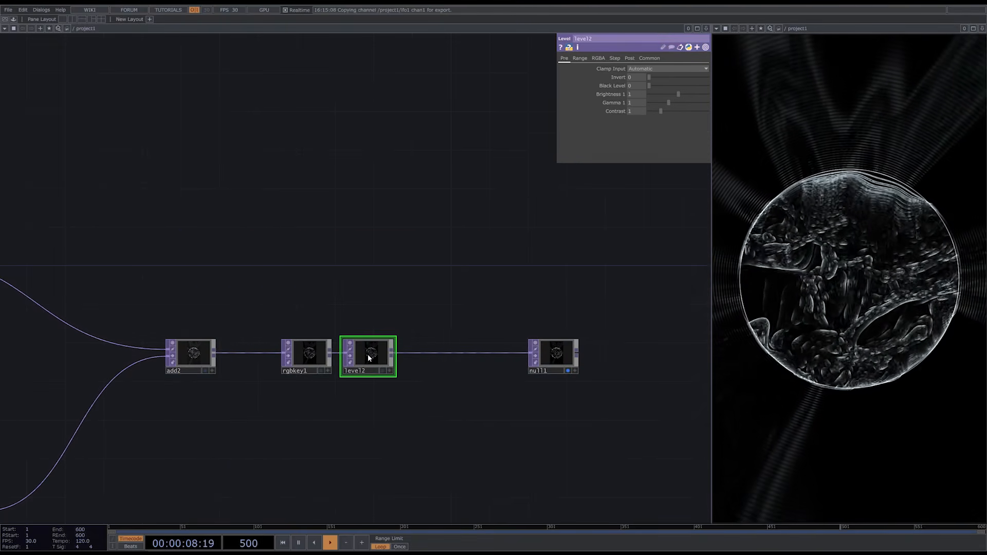
- Set level2's Brightness to 1.25, Gamma to 1.04 and Contrast to 0.9
{"action": "left_click_drag", "start_coordinate": [719, 89], "coordinate": [660, 111]}
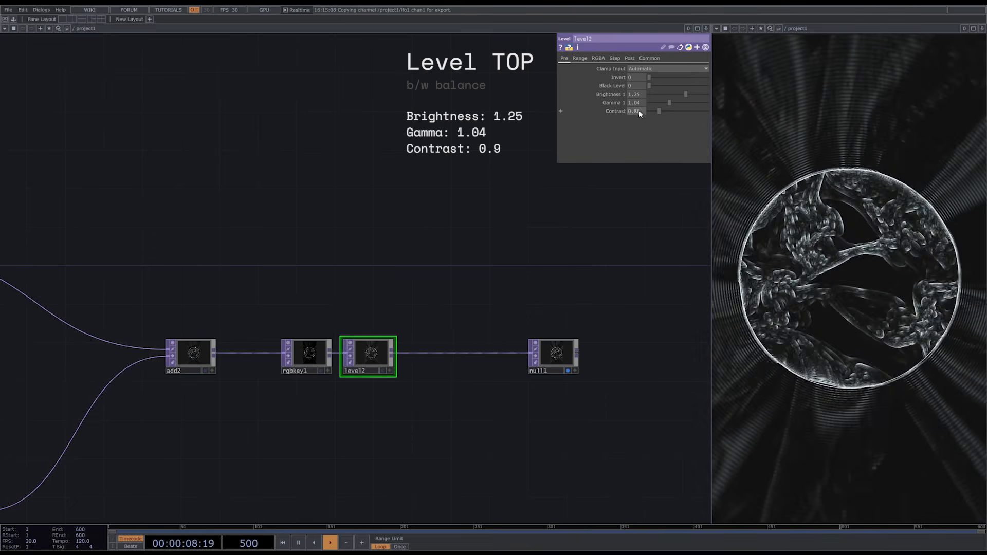
{"action": "left_click", "coordinate": [639, 112]}
{"action": "type", "text": "0.9"}
{"action": "key", "text": "Return"}
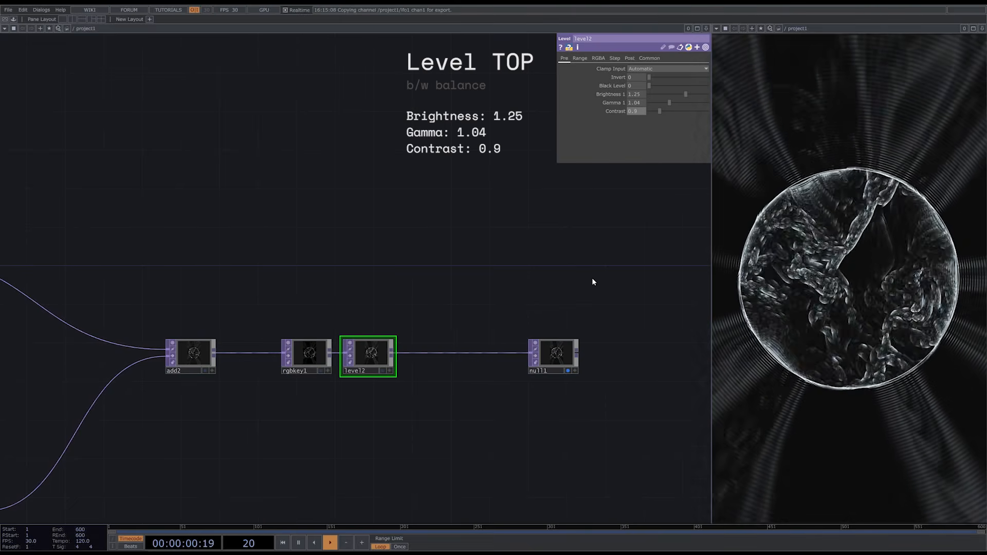
- Add a second Noise TOP and connect it between level2 and null1
{"action": "left_click_drag", "start_coordinate": [593, 282], "coordinate": [566, 265]}
{"action": "key", "text": "Tab"}
{"action": "type", "text": "noi"}
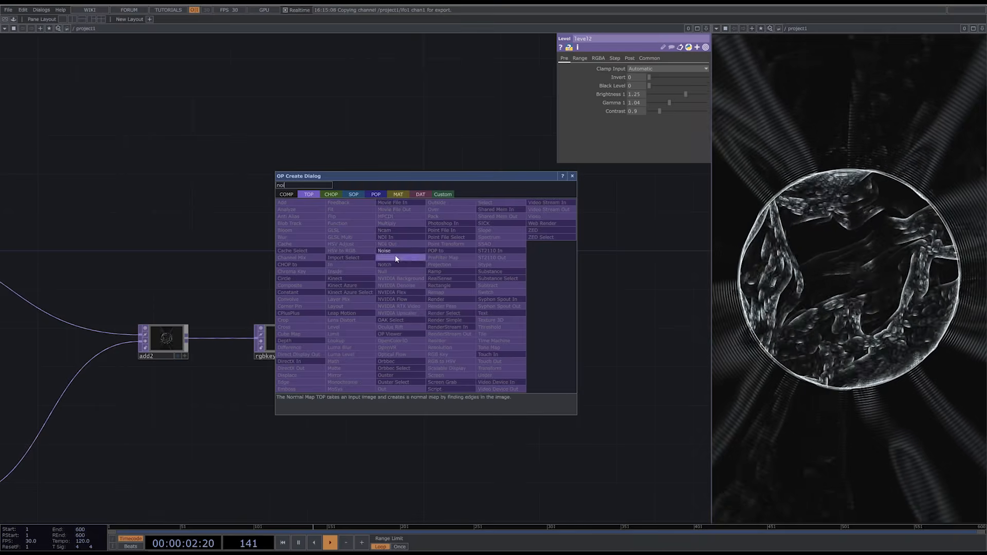
{"action": "key", "text": "Return"}
{"action": "left_click", "coordinate": [431, 309]}
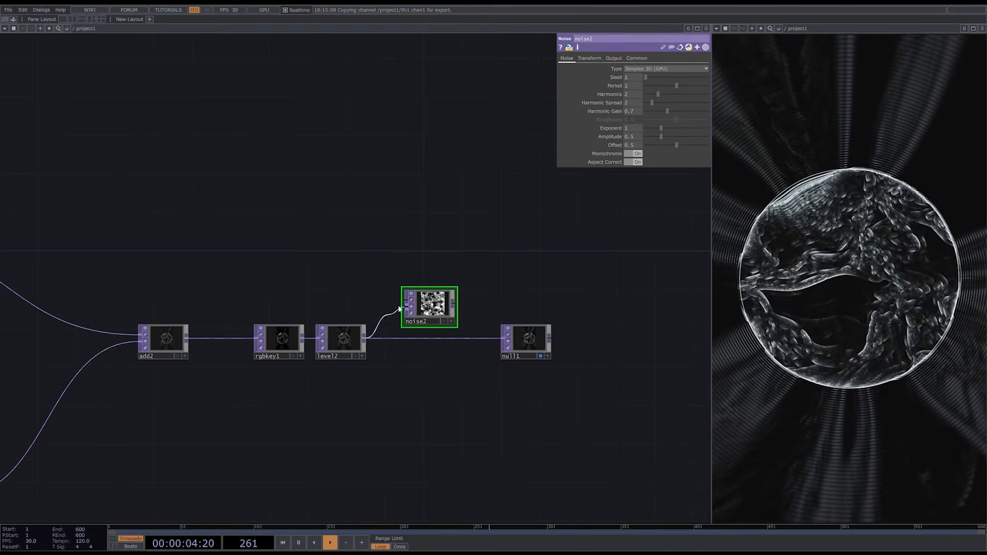
{"action": "left_click_drag", "start_coordinate": [455, 304], "coordinate": [448, 342]}
- Set noise2's Type to Random, Amplitude to about 1.91 and output Noise Scale to 0.031 for a grain effect
{"action": "left_click", "coordinate": [651, 69]}
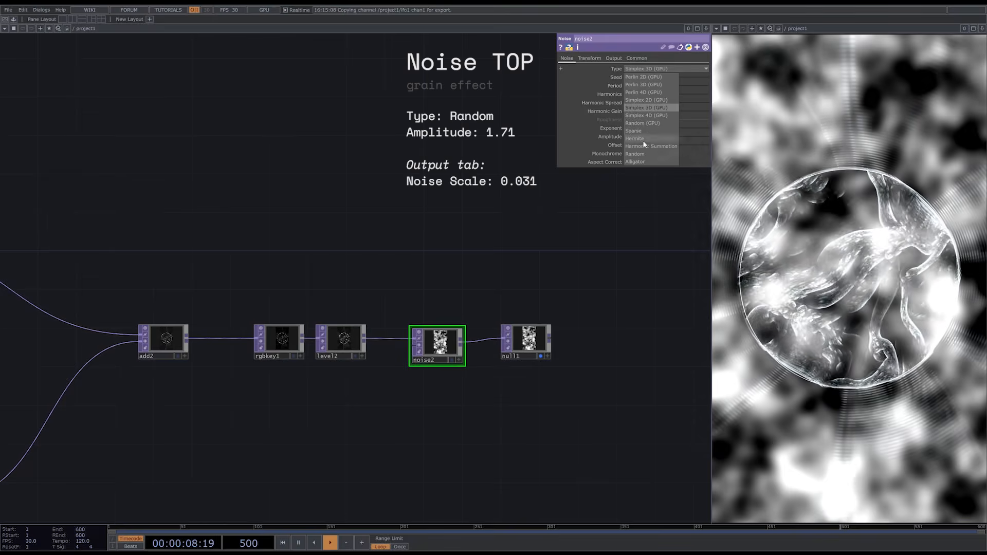
{"action": "left_click", "coordinate": [635, 154]}
{"action": "left_click_drag", "start_coordinate": [656, 136], "coordinate": [705, 136]}
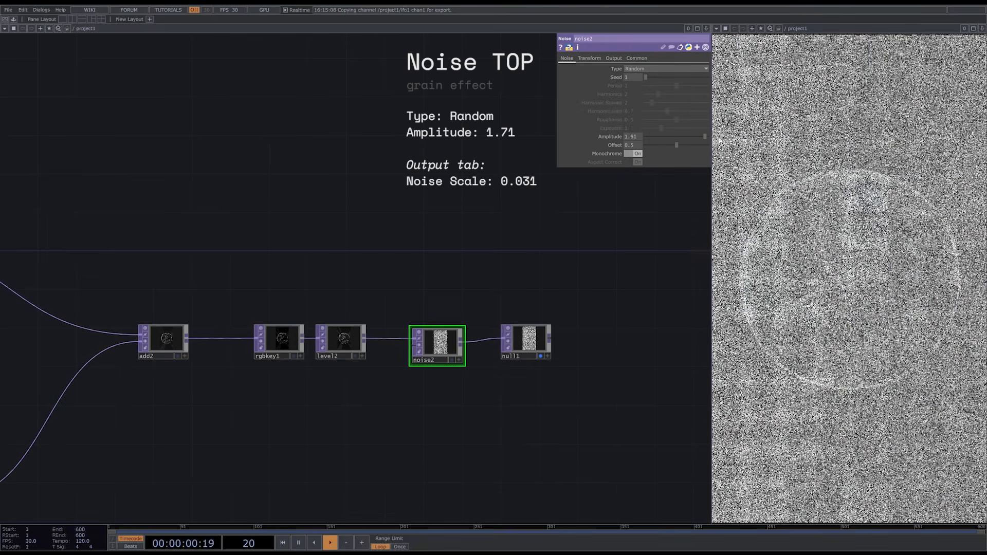
{"action": "left_click", "coordinate": [621, 59]}
{"action": "left_click_drag", "start_coordinate": [706, 85], "coordinate": [647, 85]}
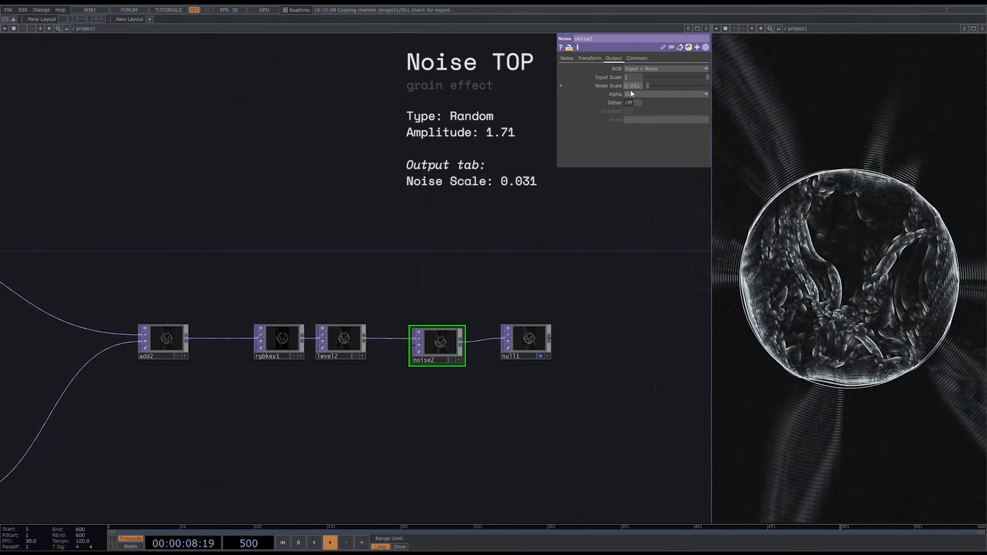
- Add a third Noise TOP above level1 and link its Resolution to the resolution node's 720 by 1280 values
{"action": "scroll", "coordinate": [455, 248], "scroll_direction": "down", "scroll_amount": 3}
{"action": "left_click_drag", "start_coordinate": [380, 366], "coordinate": [590, 327]}
{"action": "scroll", "coordinate": [422, 309], "scroll_direction": "up", "scroll_amount": 5}
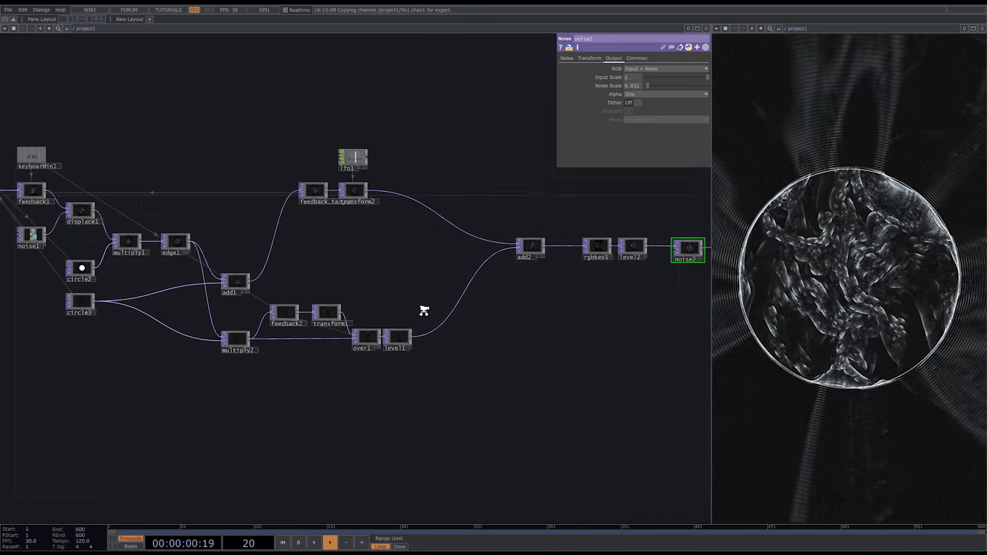
{"action": "key", "text": "Tab"}
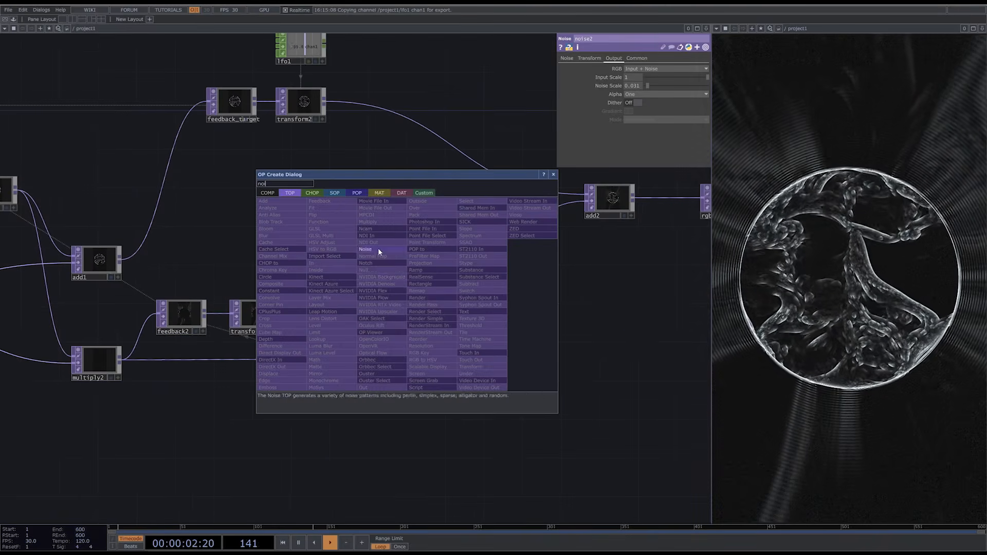
{"action": "left_click", "coordinate": [378, 249]}
{"action": "left_click", "coordinate": [378, 283]}
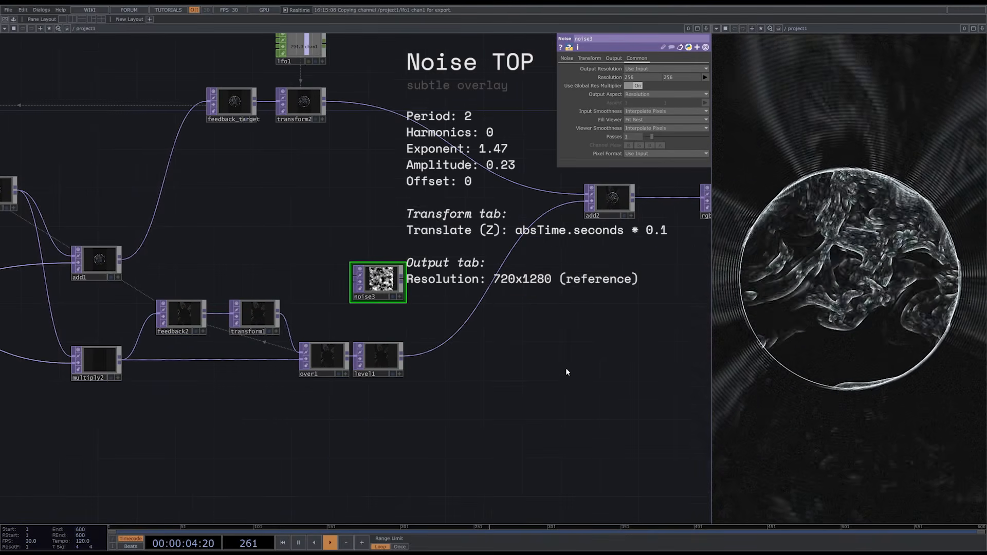
{"action": "scroll", "coordinate": [566, 367], "scroll_direction": "down", "scroll_amount": 3}
{"action": "left_click_drag", "start_coordinate": [637, 79], "coordinate": [671, 77]}
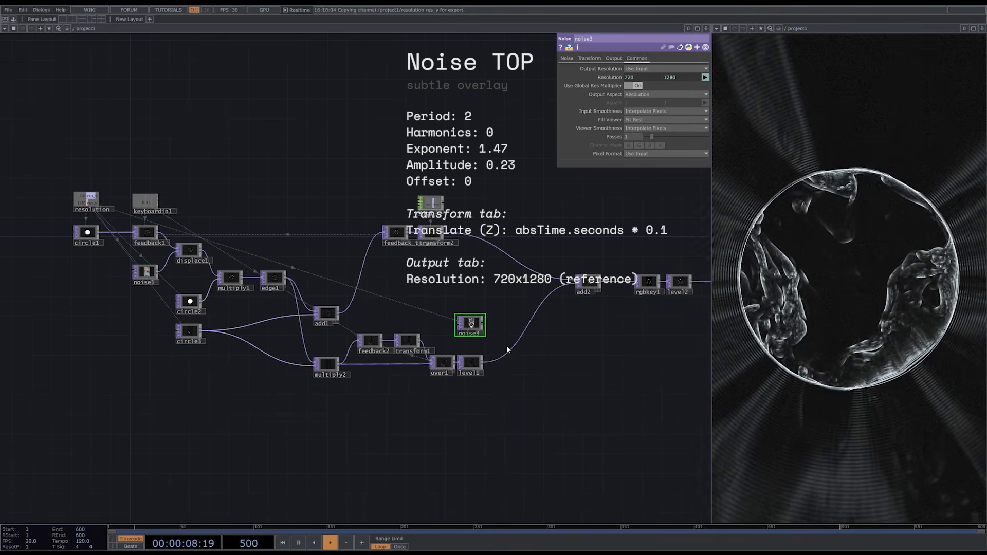
{"action": "scroll", "coordinate": [507, 345], "scroll_direction": "up", "scroll_amount": 5}
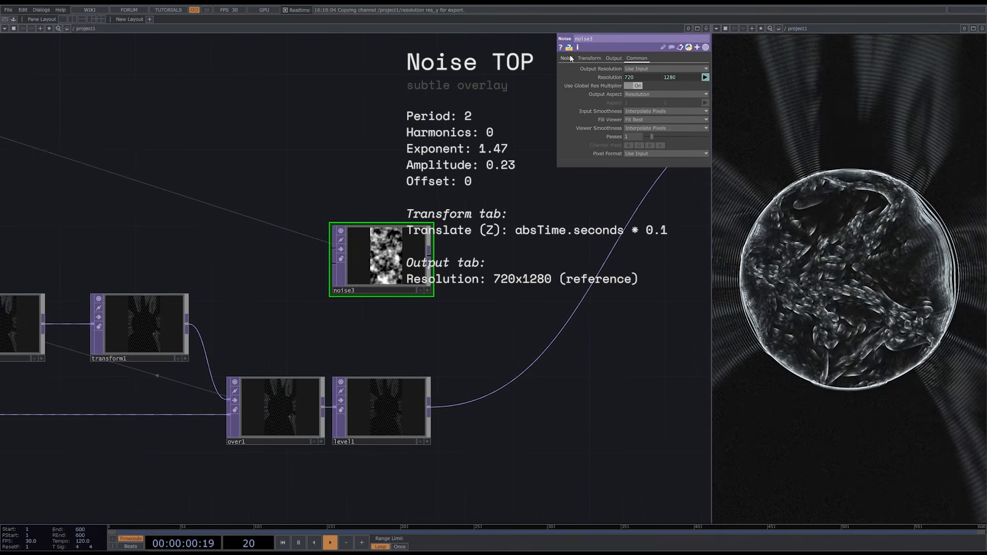
- Set noise3's Period to 2, Harmonics to 0, Exponent to 1.47, Amplitude to 0.23 and Offset to 0
{"action": "left_click", "coordinate": [569, 57]}
{"action": "left_click_drag", "start_coordinate": [683, 85], "coordinate": [585, 91]}
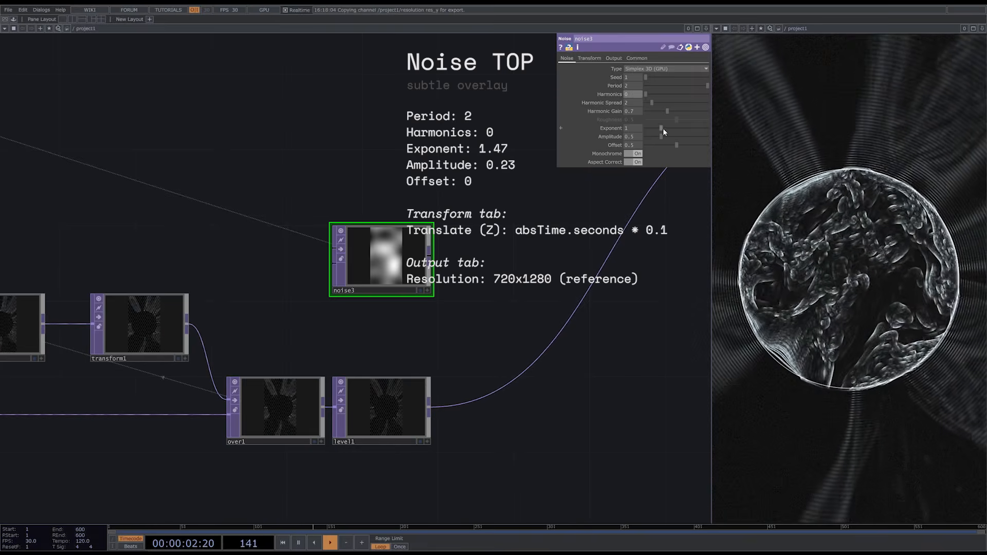
{"action": "left_click_drag", "start_coordinate": [662, 128], "coordinate": [635, 146]}
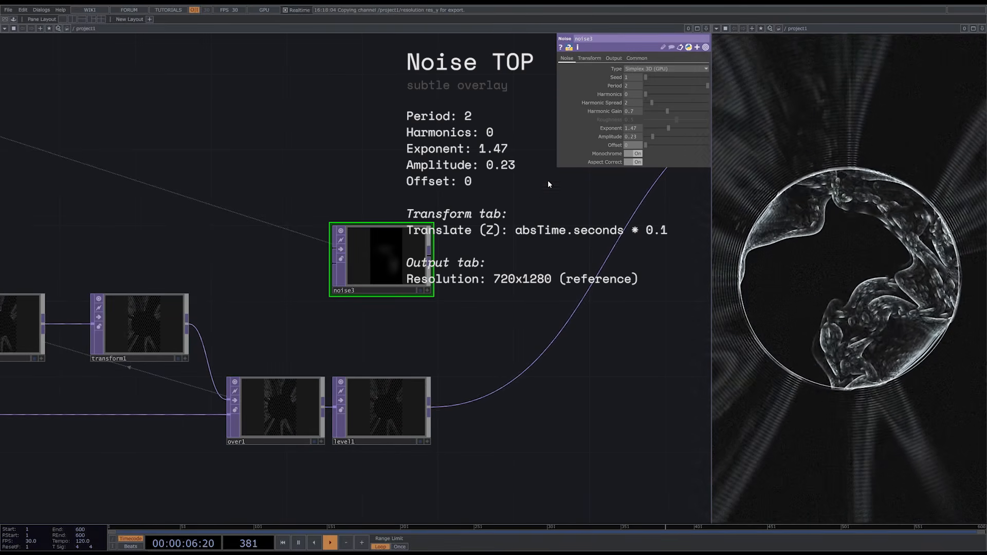
- Add a Screen TOP on the wire to add2, taking noise3 as first input and level1 as second
{"action": "left_click_drag", "start_coordinate": [514, 247], "coordinate": [364, 209]}
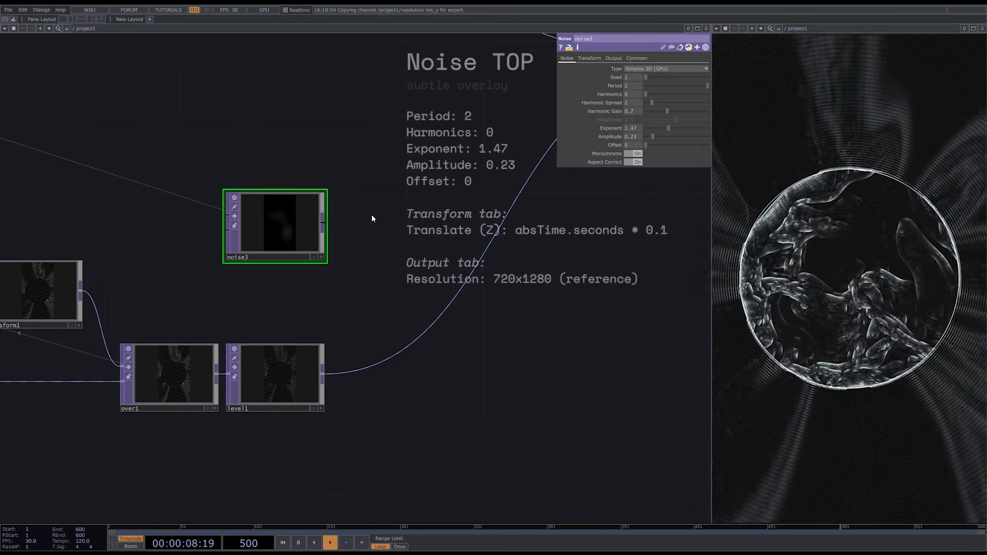
{"action": "key", "text": "Tab"}
{"action": "type", "text": "scre"}
{"action": "left_click", "coordinate": [407, 331]}
{"action": "left_click", "coordinate": [426, 263]}
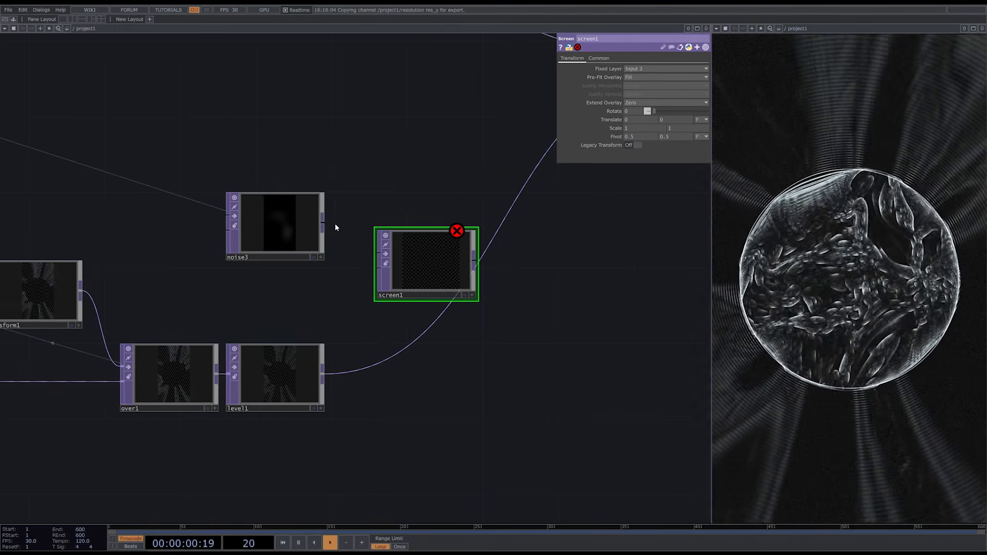
{"action": "left_click_drag", "start_coordinate": [358, 266], "coordinate": [380, 254]}
{"action": "left_click_drag", "start_coordinate": [345, 337], "coordinate": [379, 268]}
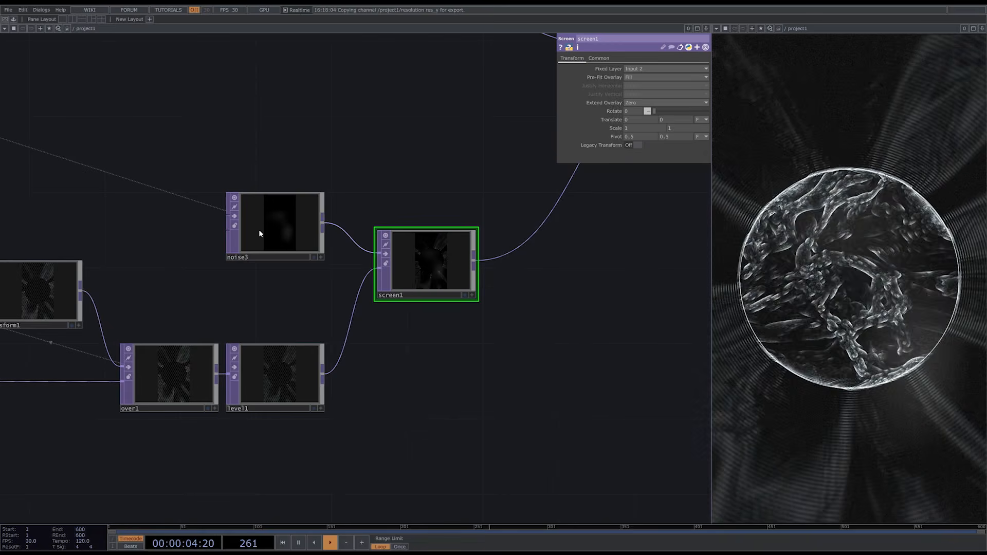
- Animate noise3 by setting its Translate Z expression to absTime.seconds * 0.1
{"action": "left_click", "coordinate": [259, 233]}
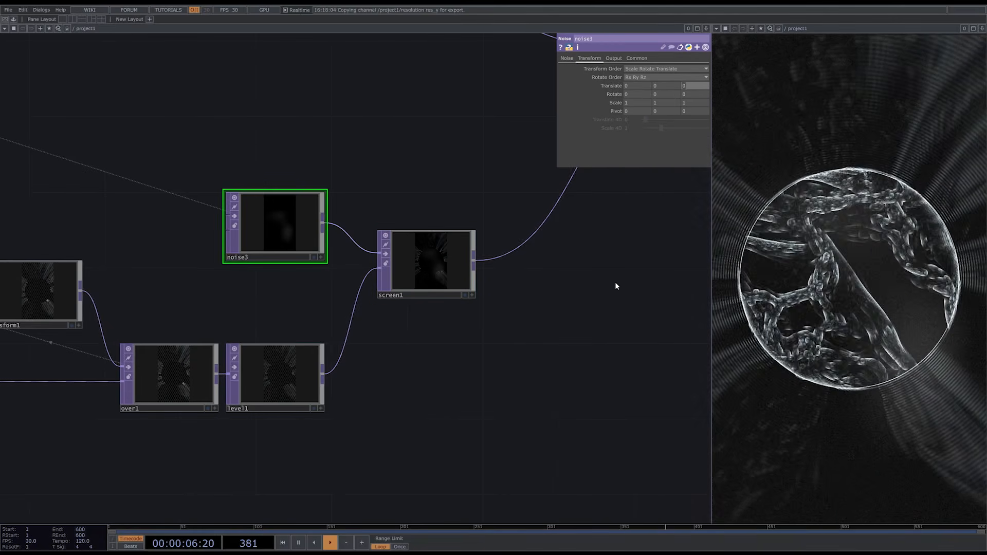
{"action": "type", "text": "absTime.seconds"}
{"action": "key", "text": "Return"}
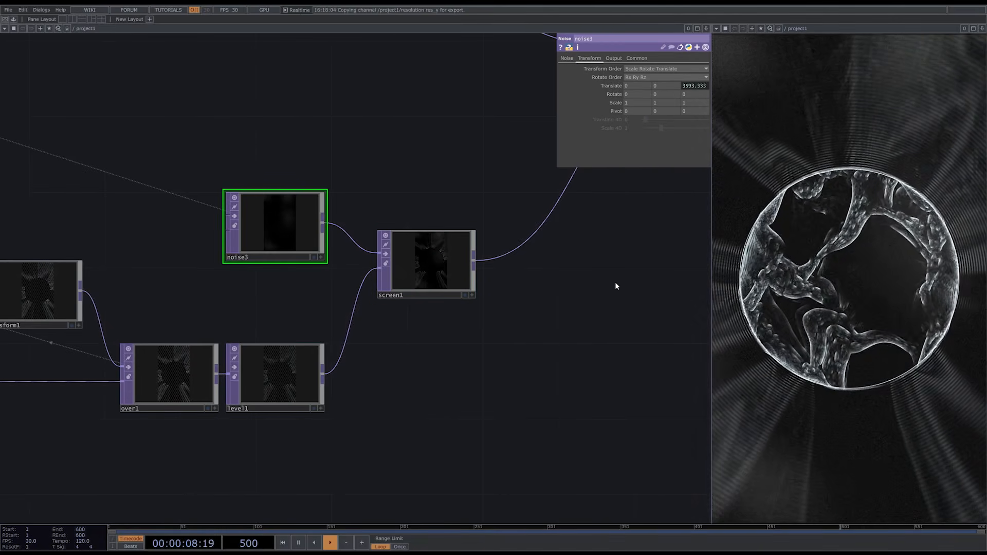
{"action": "left_click", "coordinate": [696, 85]}
{"action": "type", "text": "*"}
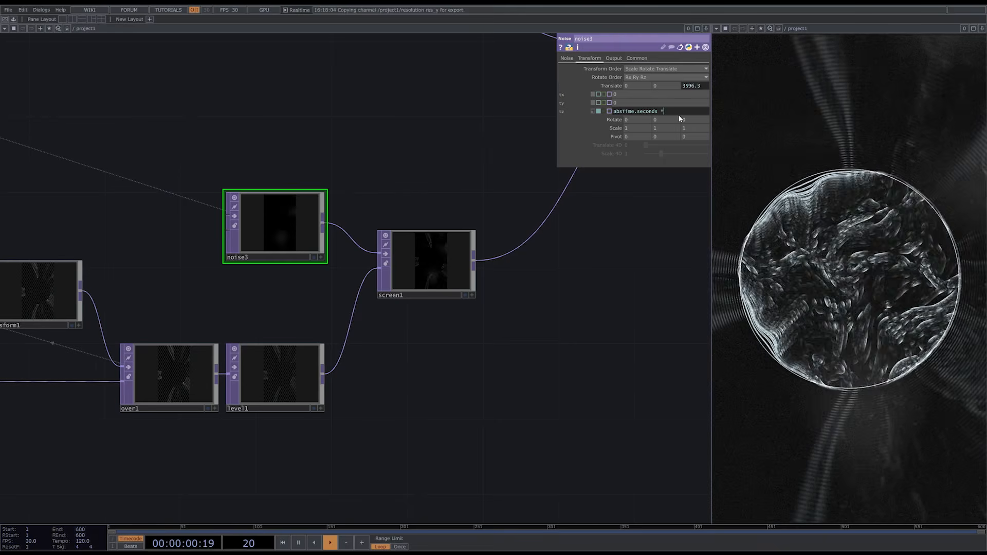
{"action": "type", "text": " 0.1"}
{"action": "key", "text": "Return"}
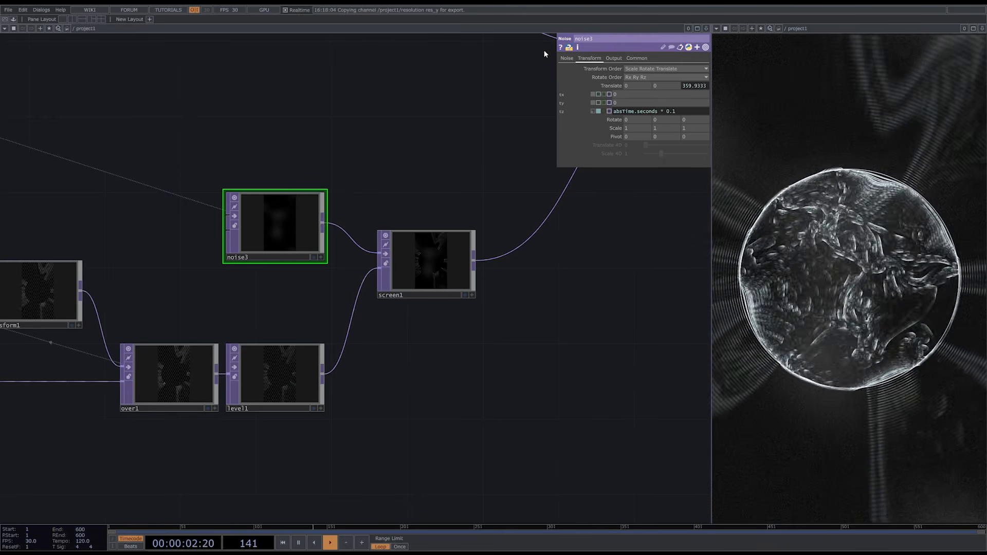
- Lower noise3's Amplitude to 0.19 and insert a Channel Mix TOP between noise3 and screen1
{"action": "left_click", "coordinate": [567, 58]}
{"action": "left_click_drag", "start_coordinate": [446, 149], "coordinate": [400, 193]}
{"action": "left_click_drag", "start_coordinate": [192, 272], "coordinate": [93, 264]}
{"action": "right_click", "coordinate": [181, 260]}
{"action": "left_click", "coordinate": [84, 227]}
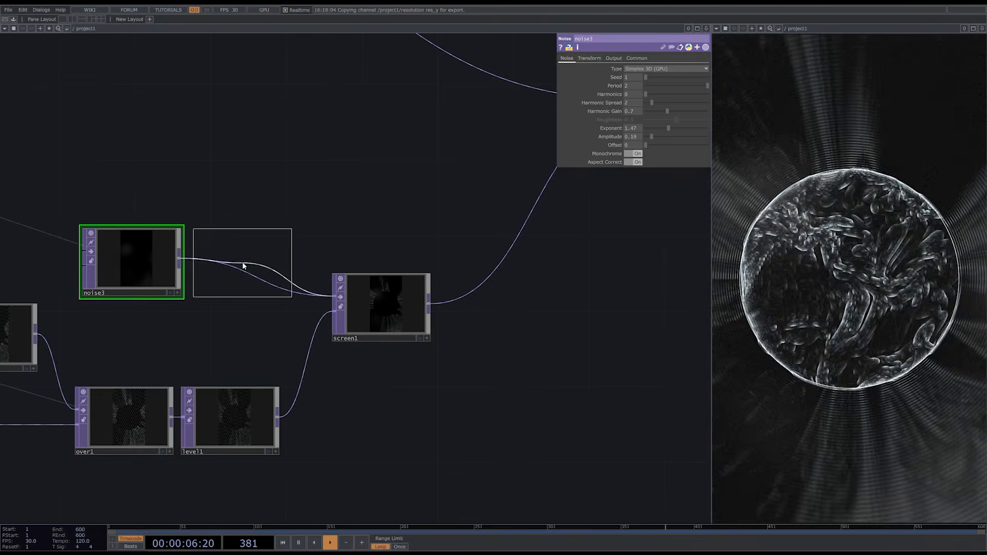
{"action": "left_click", "coordinate": [242, 261]}
- Set chanmix1's blue-column values to -0.04 for Red, 0.027 for Green and 1.2 for Blue, and align it with noise3 and screen1
{"action": "mouse_move", "coordinate": [689, 84]}
{"action": "middle_mouse_down"}
{"action": "mouse_move", "coordinate": [675, 77]}
{"action": "mouse_move", "coordinate": [689, 94]}
{"action": "mouse_move", "coordinate": [683, 87]}
{"action": "middle_mouse_up"}
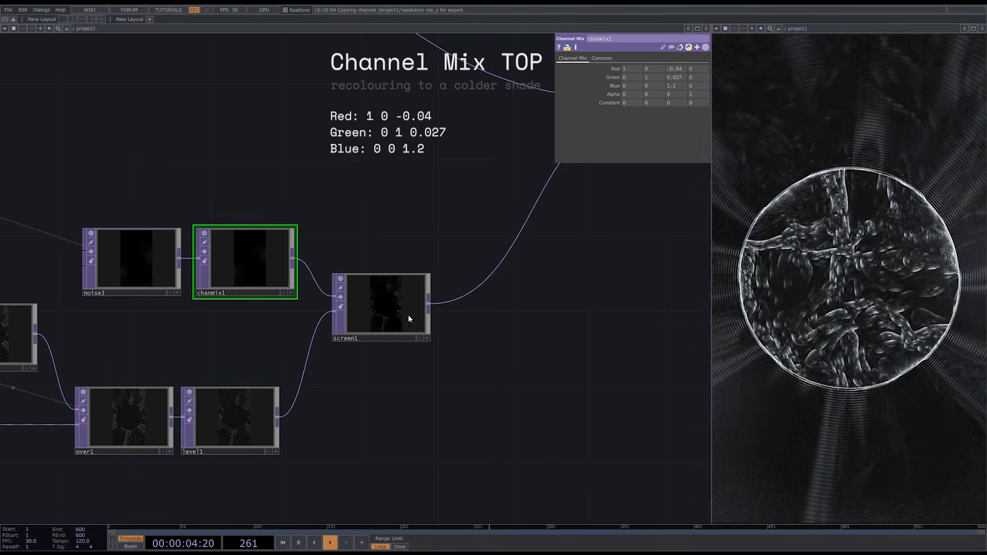
{"action": "left_click_drag", "start_coordinate": [406, 318], "coordinate": [399, 333]}
{"action": "left_click_drag", "start_coordinate": [121, 267], "coordinate": [113, 266]}
{"action": "left_click_drag", "start_coordinate": [253, 260], "coordinate": [237, 259]}
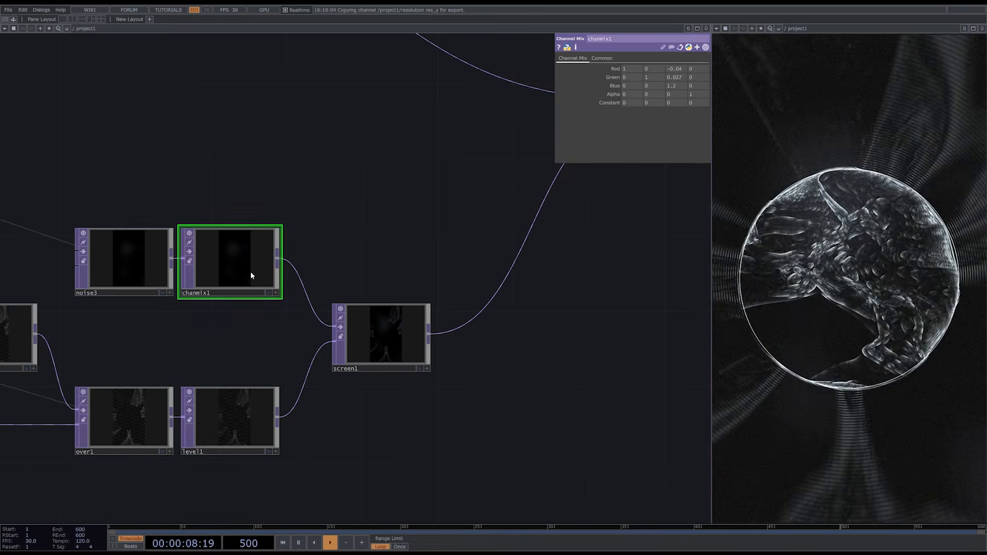
{"action": "scroll", "coordinate": [424, 422], "scroll_direction": "down", "scroll_amount": 4}
{"action": "scroll", "coordinate": [448, 429], "scroll_direction": "down", "scroll_amount": 3}
{"action": "scroll", "coordinate": [483, 424], "scroll_direction": "down", "scroll_amount": 1}
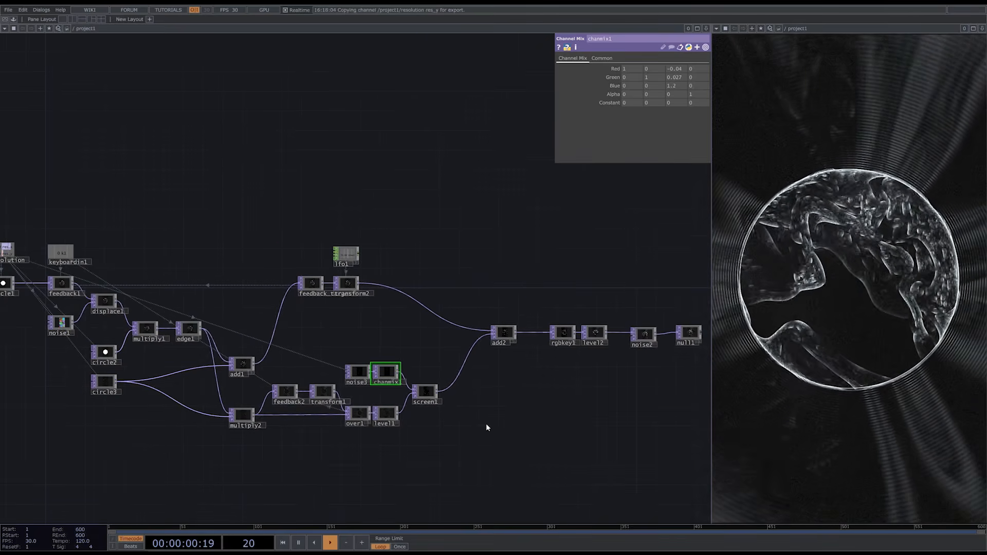
{"action": "scroll", "coordinate": [501, 411], "scroll_direction": "down", "scroll_amount": 1}
{"action": "scroll", "coordinate": [506, 407], "scroll_direction": "down", "scroll_amount": 2}
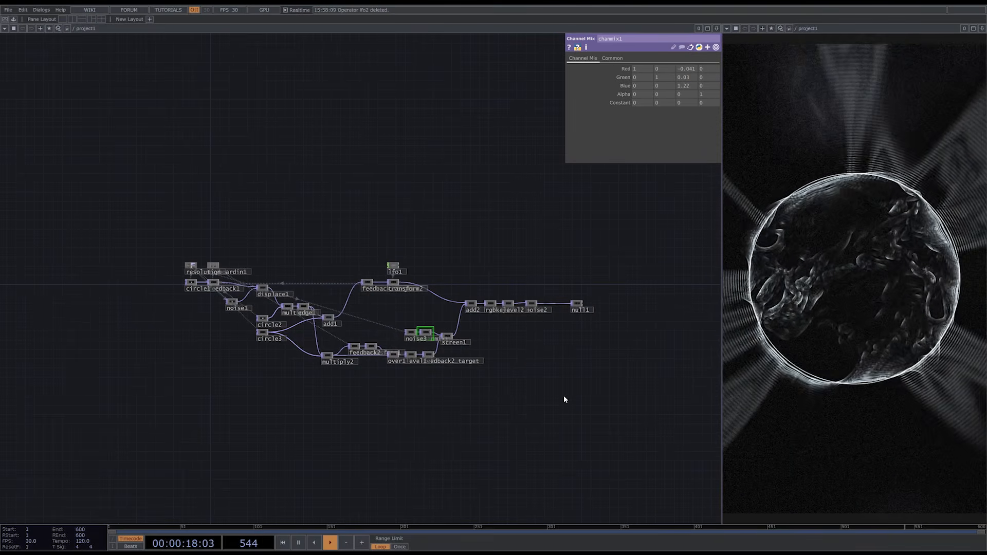
- Add an LFO CHOP in the empty area before the start of the network and set its Type to Pulse
{"action": "left_click_drag", "start_coordinate": [311, 389], "coordinate": [633, 386]}
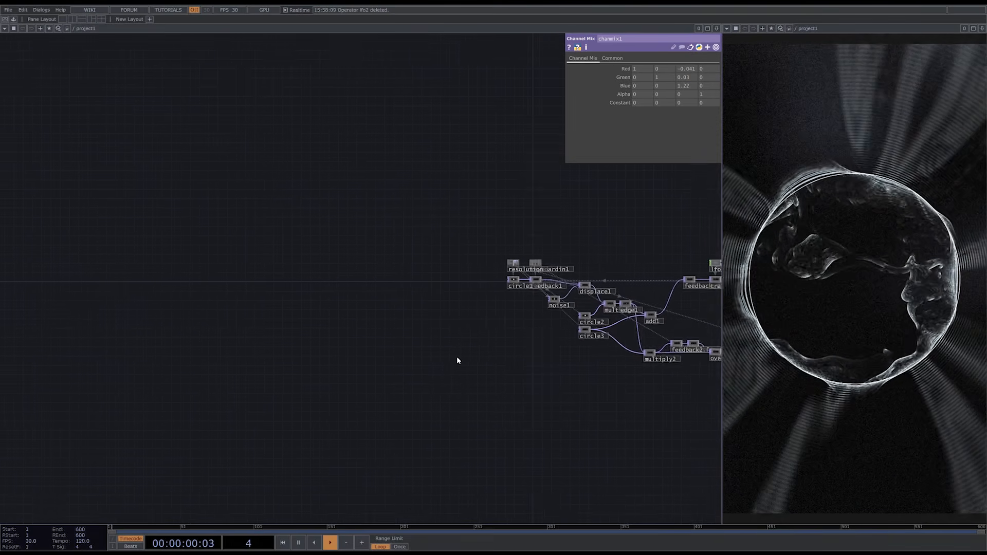
{"action": "scroll", "coordinate": [442, 337], "scroll_direction": "up", "scroll_amount": 6}
{"action": "key", "text": "Tab"}
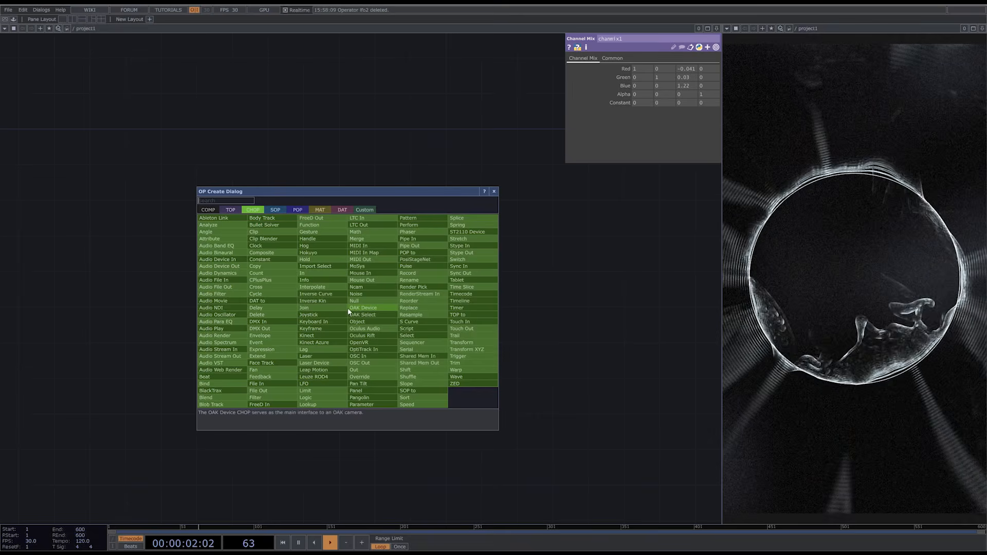
{"action": "type", "text": "lf"}
{"action": "left_click", "coordinate": [314, 384]}
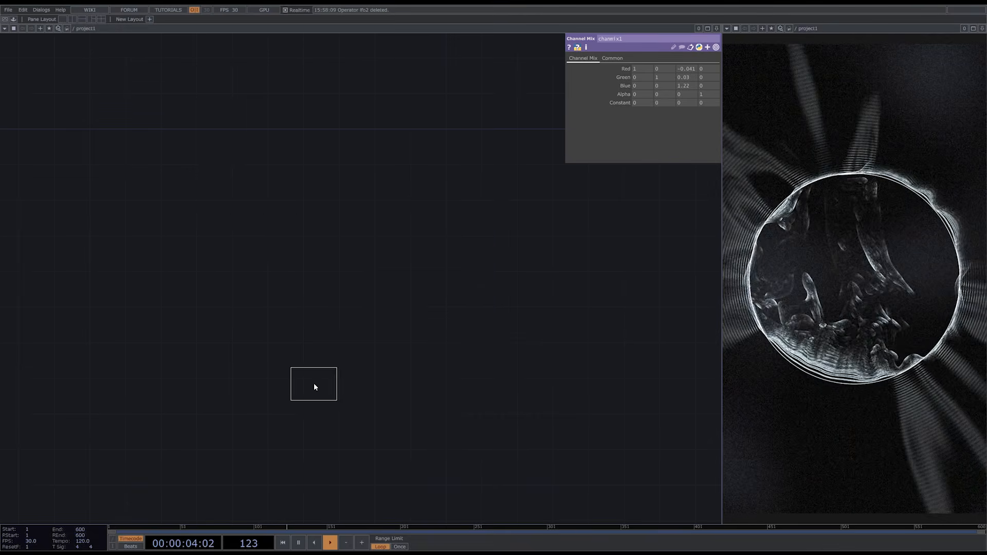
{"action": "left_click", "coordinate": [330, 267]}
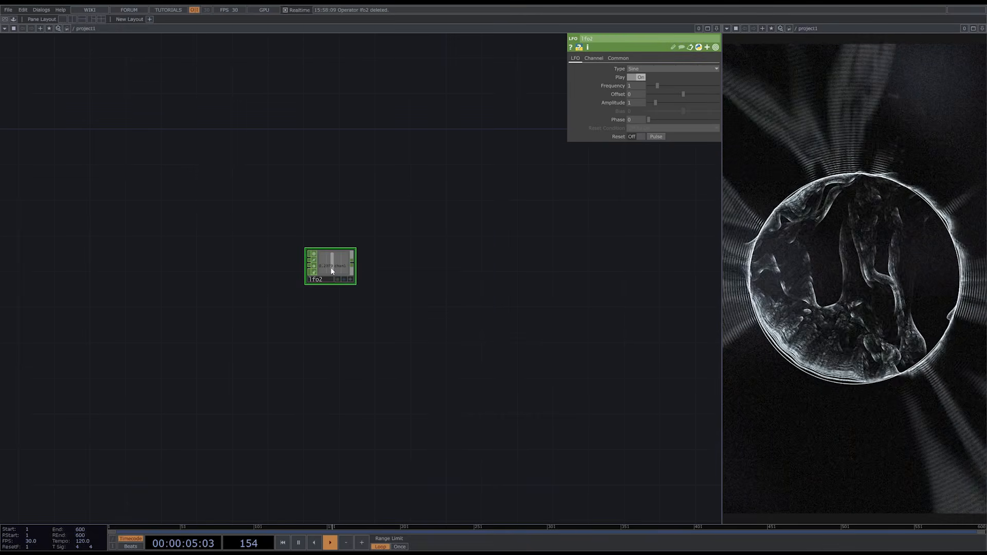
{"action": "left_click", "coordinate": [680, 68]}
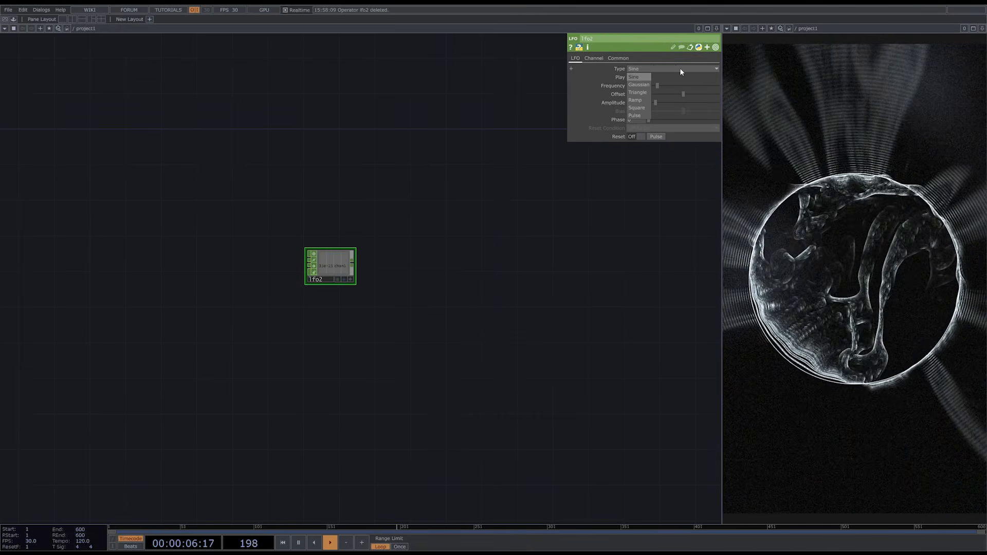
{"action": "left_click", "coordinate": [638, 115]}
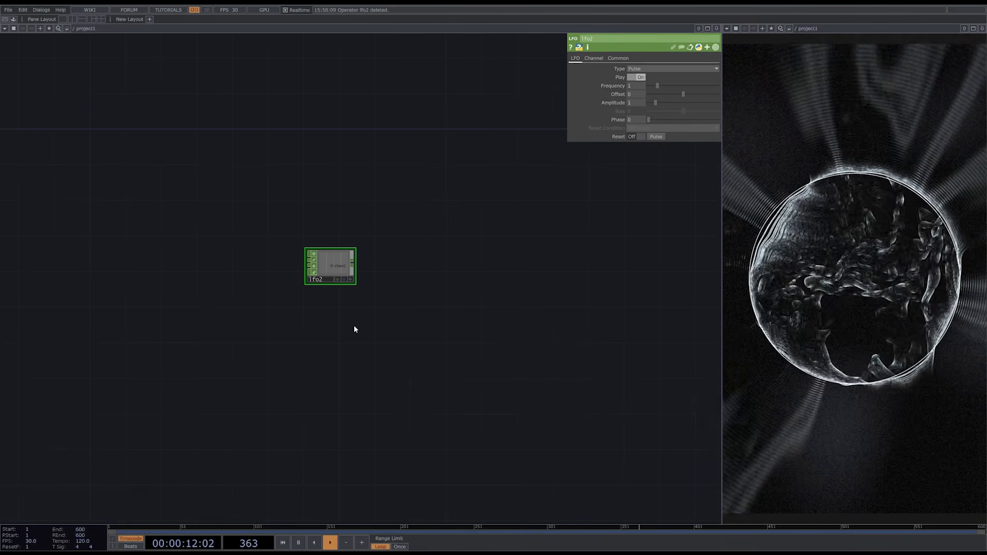
- Add a Null CHOP after lfo2 and rename it pulse
{"action": "right_click", "coordinate": [353, 266]}
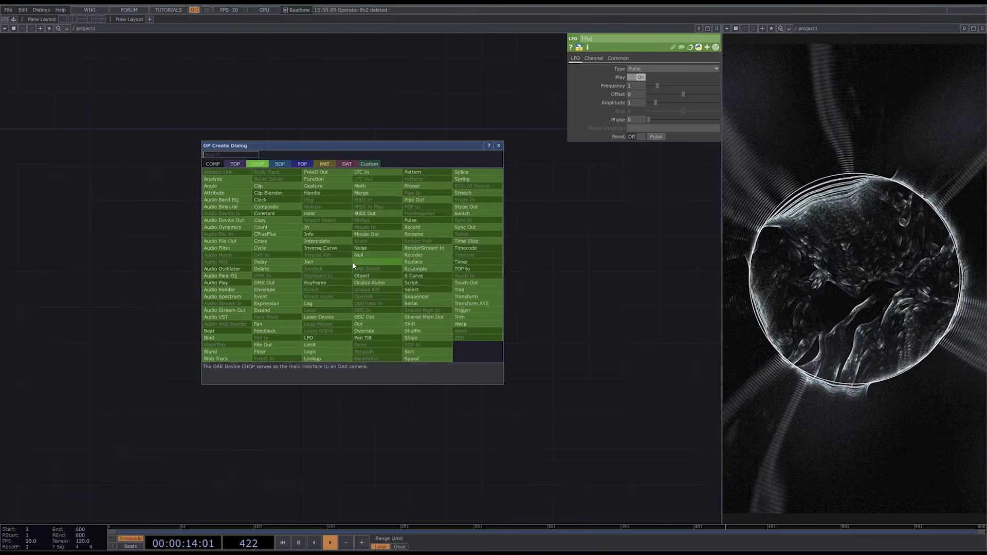
{"action": "left_click", "coordinate": [360, 255]}
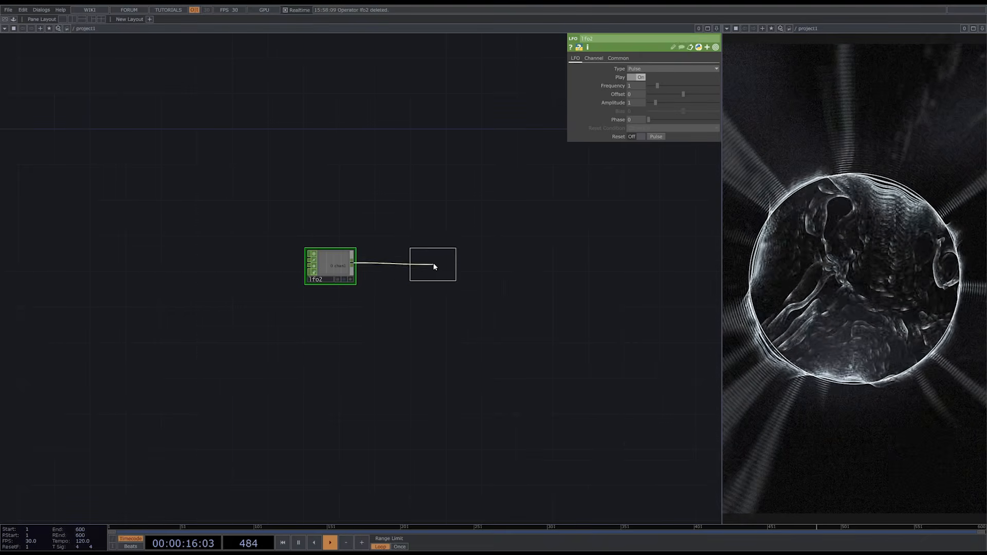
{"action": "left_click", "coordinate": [433, 262]}
{"action": "left_click_drag", "start_coordinate": [434, 263], "coordinate": [434, 266]}
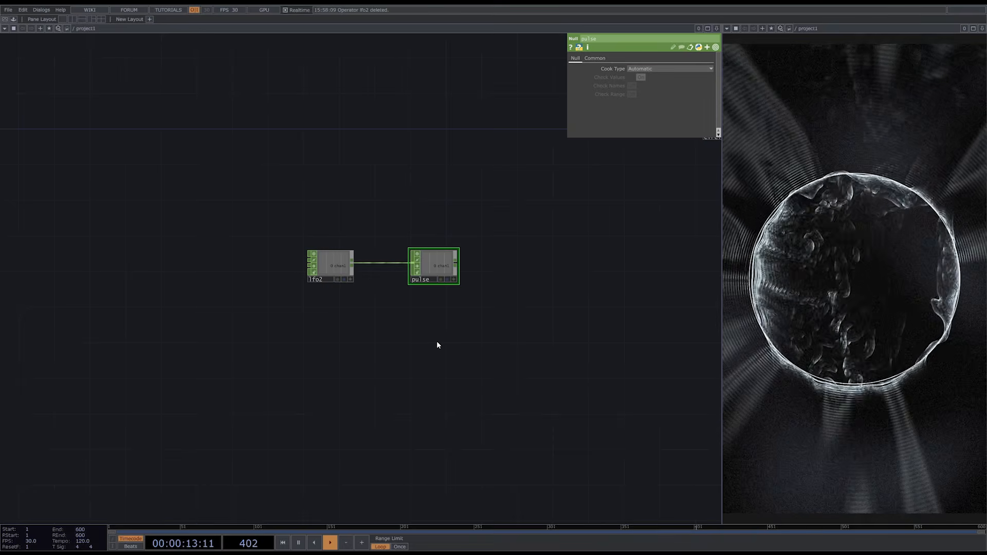
{"action": "type", "text": "pulse"}
{"action": "key", "text": "Return"}
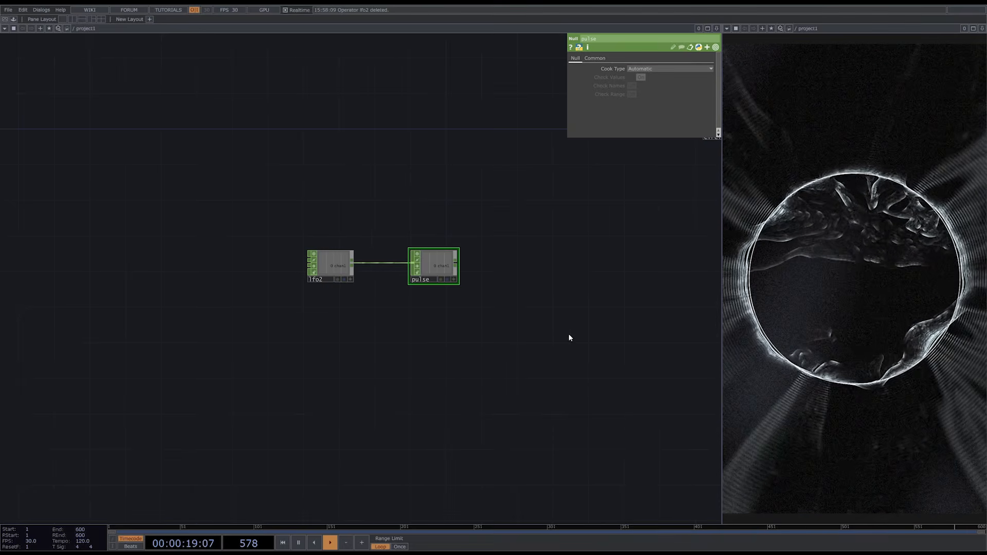
- Try transform2's Scale at 0.95 on both axes to preview a smaller circle, and undo it
{"action": "left_click_drag", "start_coordinate": [569, 337], "coordinate": [375, 364]}
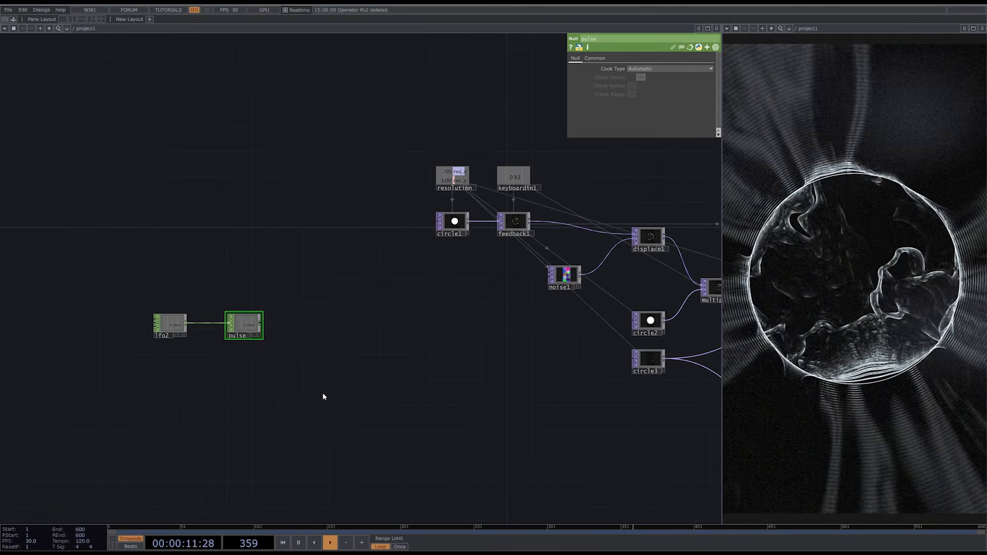
{"action": "left_click_drag", "start_coordinate": [348, 401], "coordinate": [66, 402]}
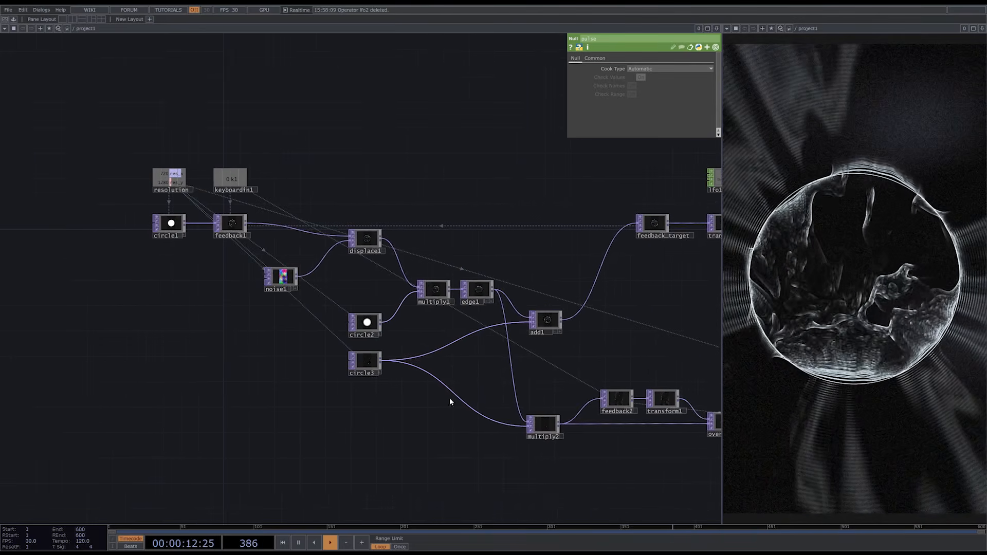
{"action": "left_click_drag", "start_coordinate": [616, 308], "coordinate": [488, 317]}
{"action": "left_click", "coordinate": [538, 241]}
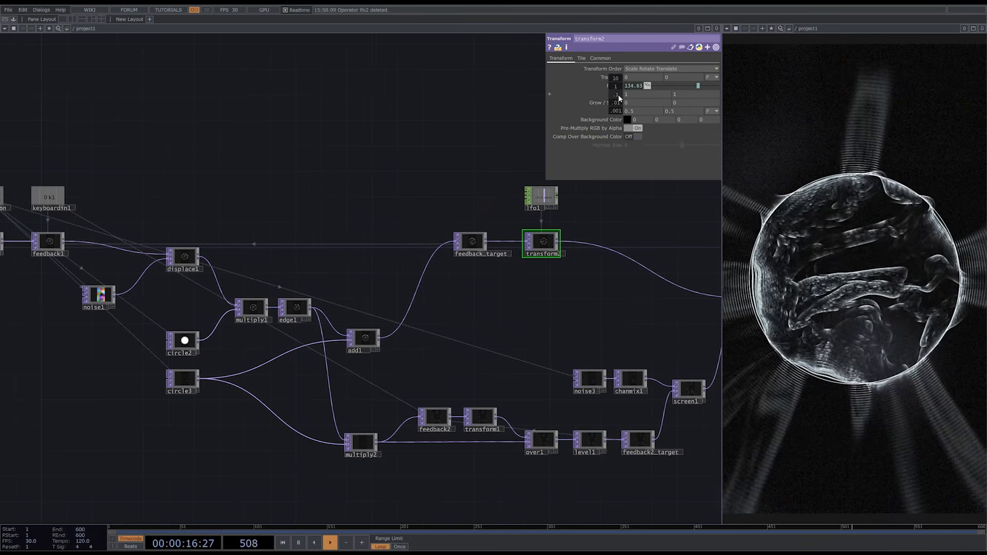
{"action": "left_click_drag", "start_coordinate": [619, 94], "coordinate": [606, 138]}
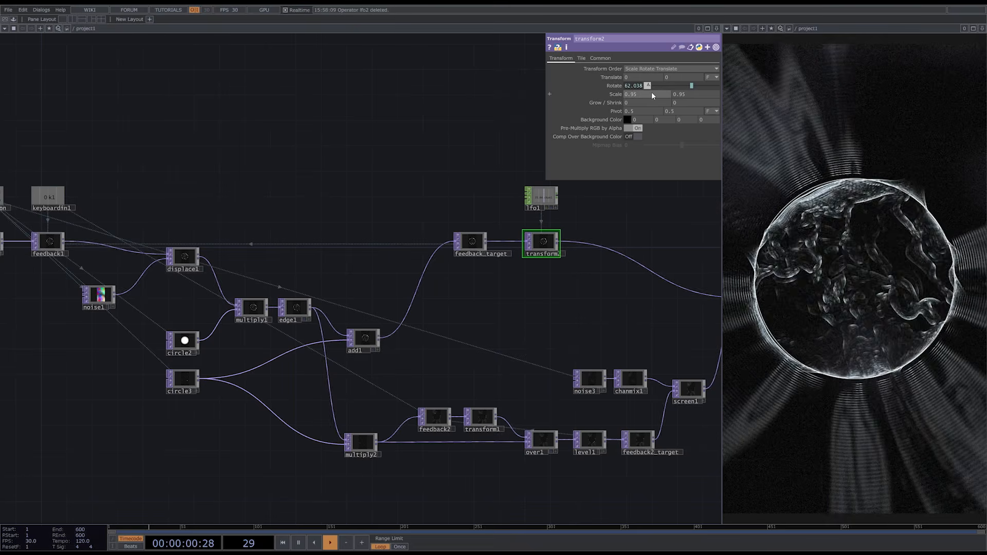
{"action": "key", "text": "ctrl+z"}
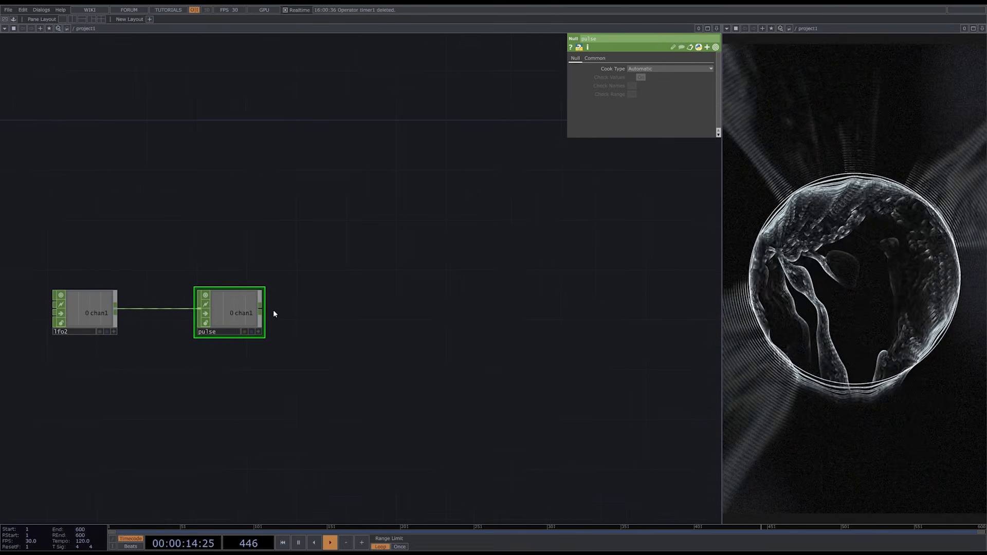
- Add a Timer CHOP after the pulse null, with pulse wired into it
{"action": "key", "text": "Tab"}
{"action": "type", "text": "tim"}
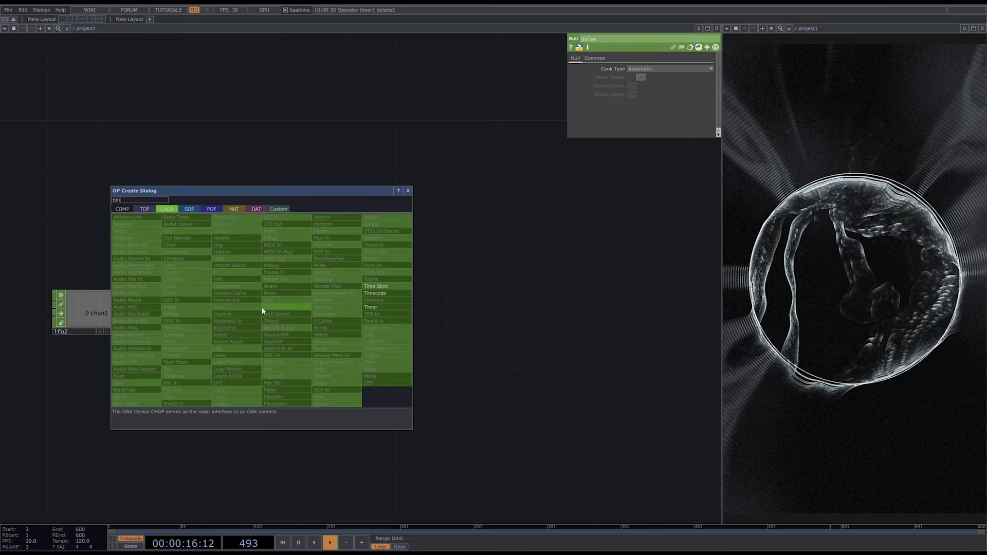
{"action": "left_click", "coordinate": [388, 307]}
{"action": "left_click", "coordinate": [346, 314]}
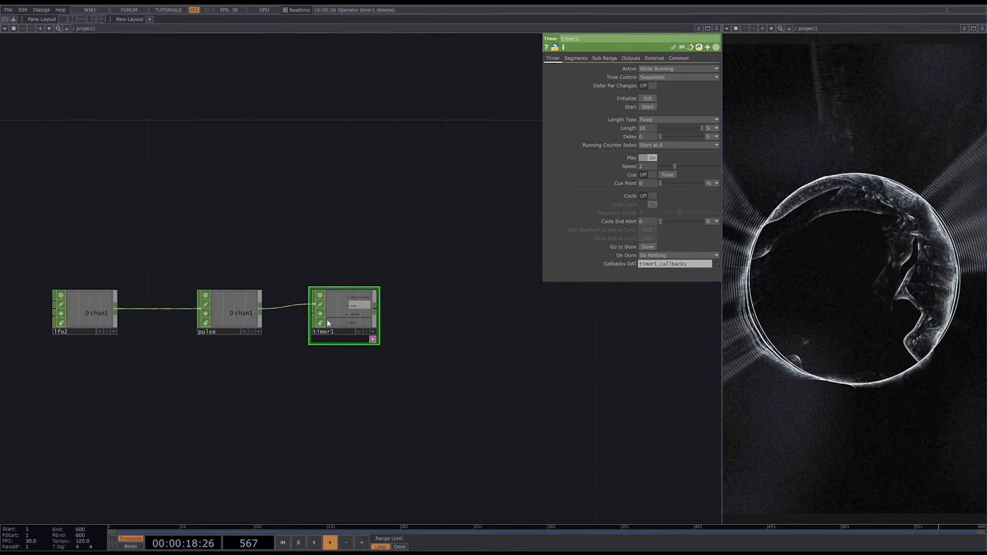
- Rewire the pulse null from timer1's upper input to its lower input and set the timer's Length to 1 second
{"action": "scroll", "coordinate": [360, 315], "scroll_direction": "up", "scroll_amount": 2}
{"action": "right_click", "coordinate": [282, 301]}
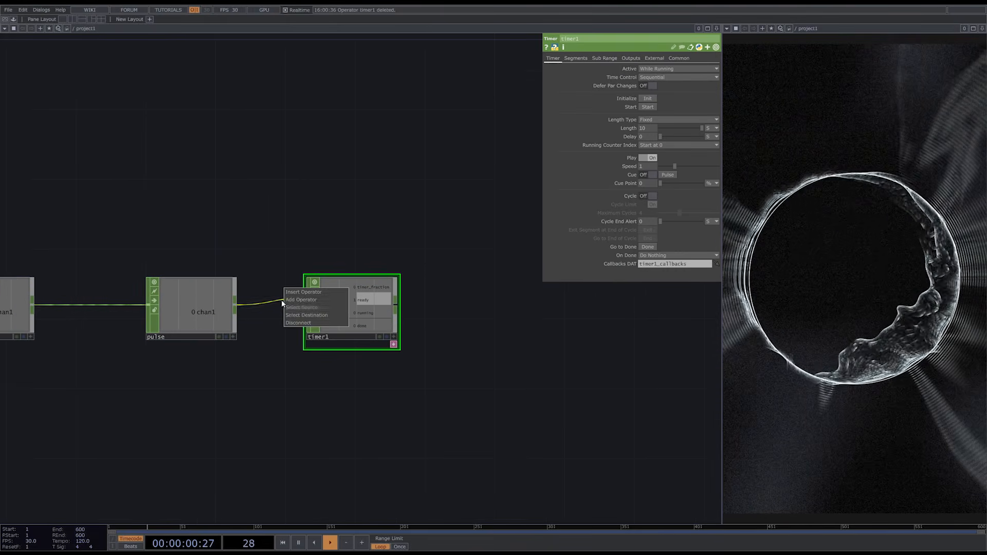
{"action": "left_click", "coordinate": [283, 314]}
{"action": "left_click_drag", "start_coordinate": [236, 305], "coordinate": [310, 312]}
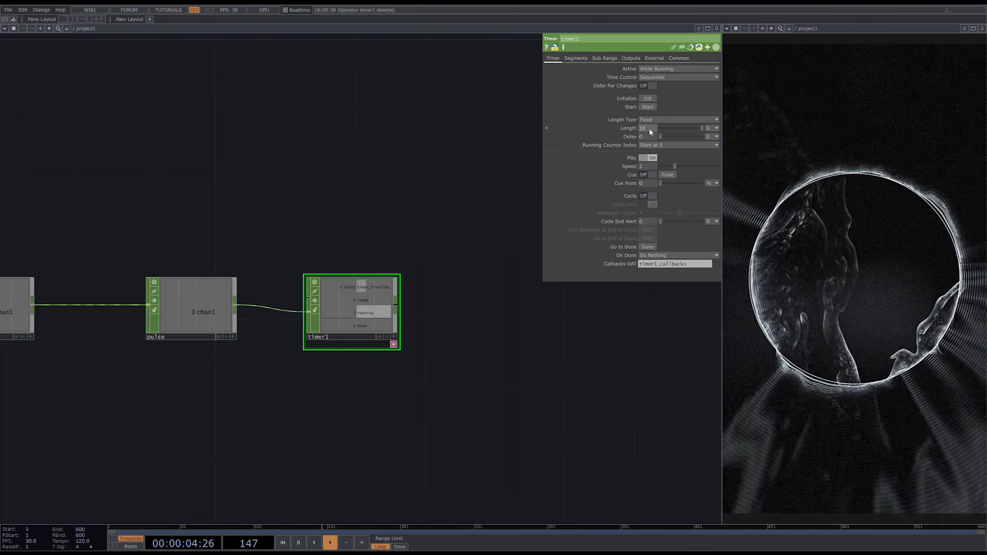
{"action": "type", "text": "1"}
{"action": "key", "text": "Return"}
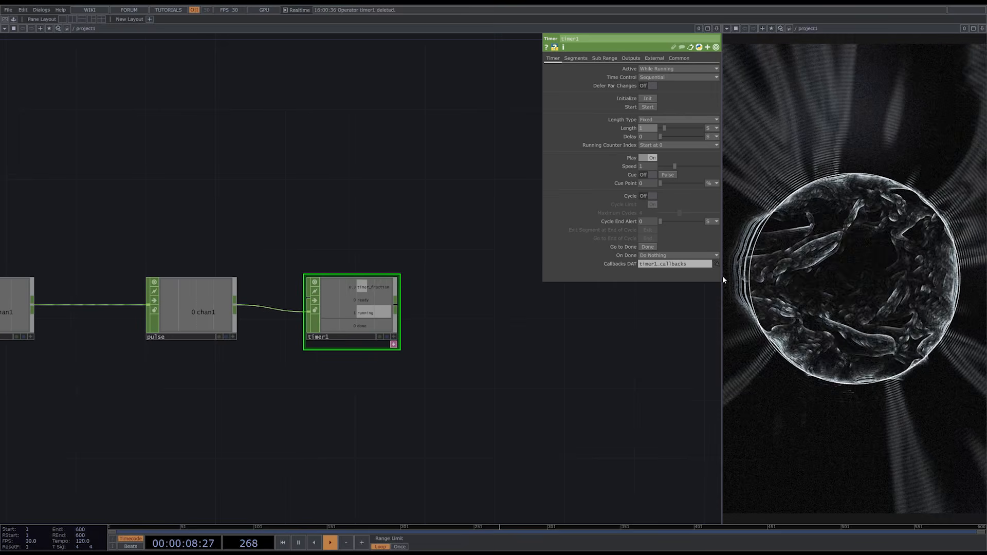
- Turn off timer1's Ready, Running and Done outputs, leaving only Timer Fraction
{"action": "left_click", "coordinate": [631, 58]}
{"action": "left_click", "coordinate": [648, 137]}
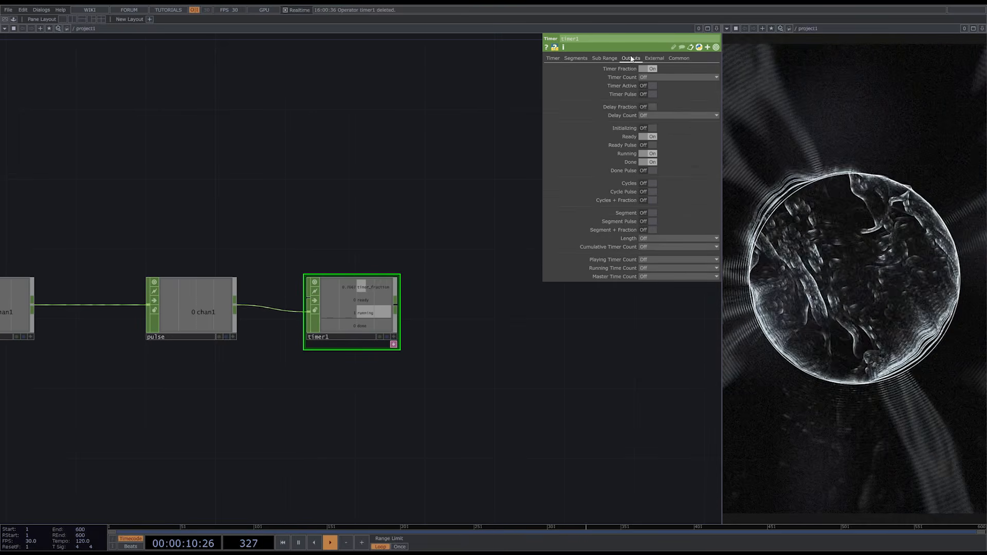
{"action": "left_click", "coordinate": [648, 153]}
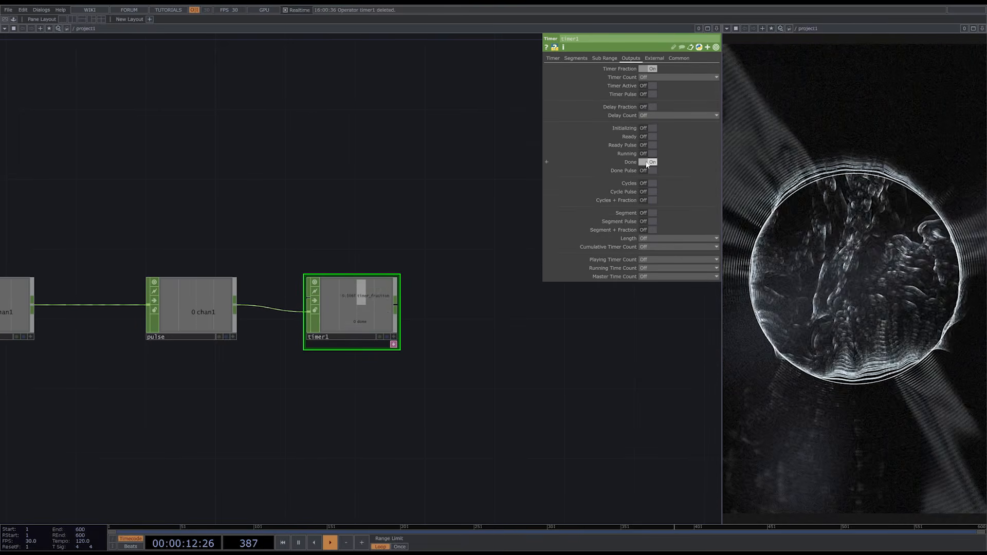
{"action": "left_click", "coordinate": [648, 162]}
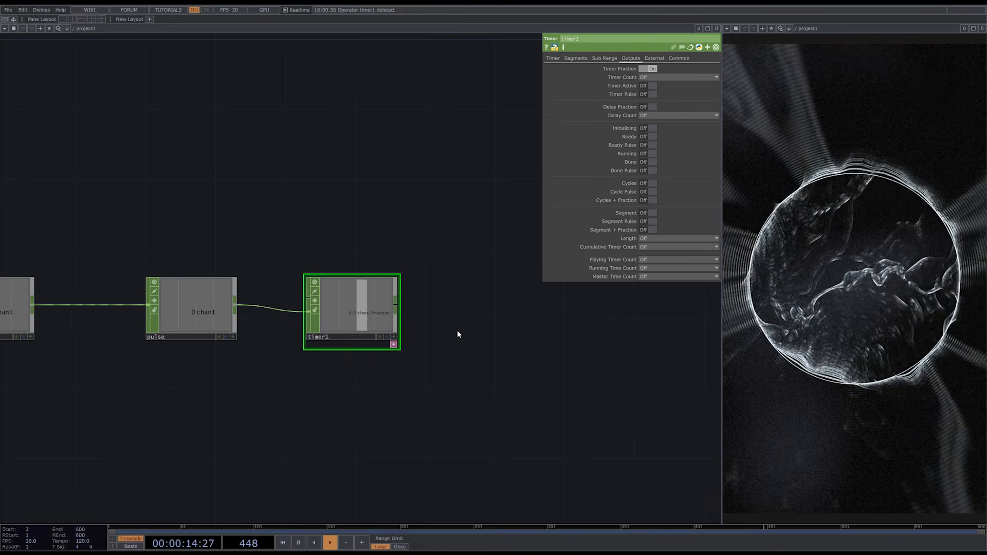
- Add a Constant CHOP above timer1 and set its chan1 value to 1
{"action": "left_click_drag", "start_coordinate": [446, 338], "coordinate": [410, 390]}
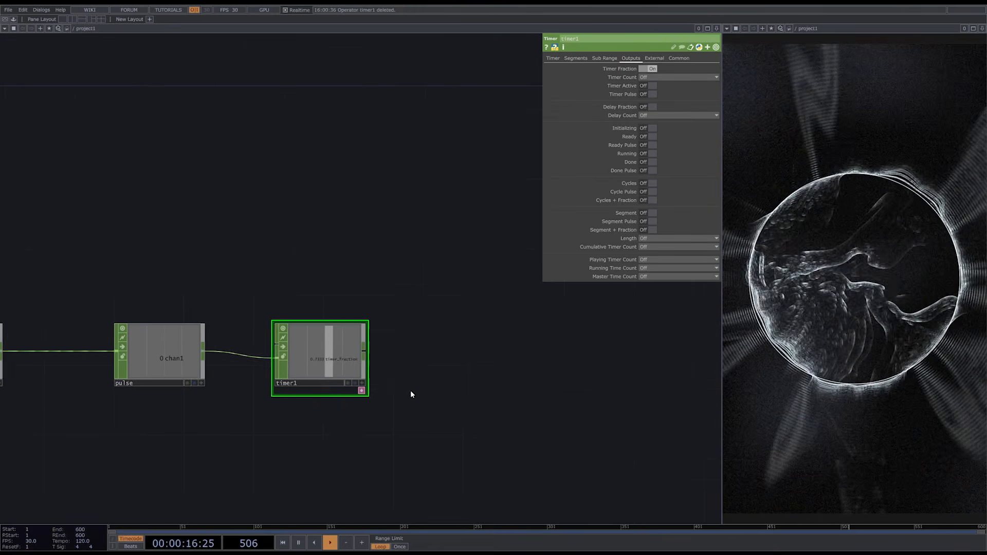
{"action": "scroll", "coordinate": [411, 390], "scroll_direction": "down", "scroll_amount": 2}
{"action": "key", "text": "Tab"}
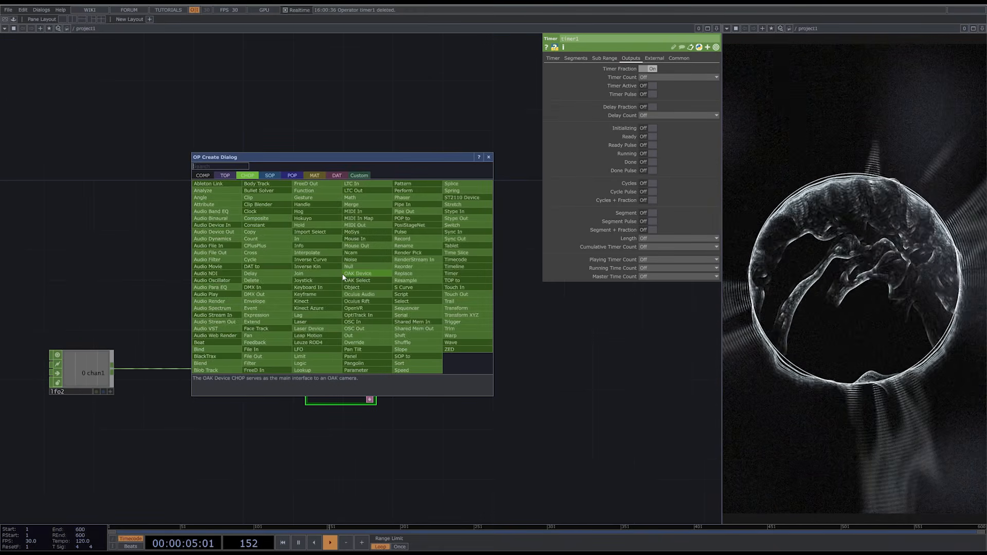
{"action": "type", "text": "con"}
{"action": "left_click", "coordinate": [275, 226]}
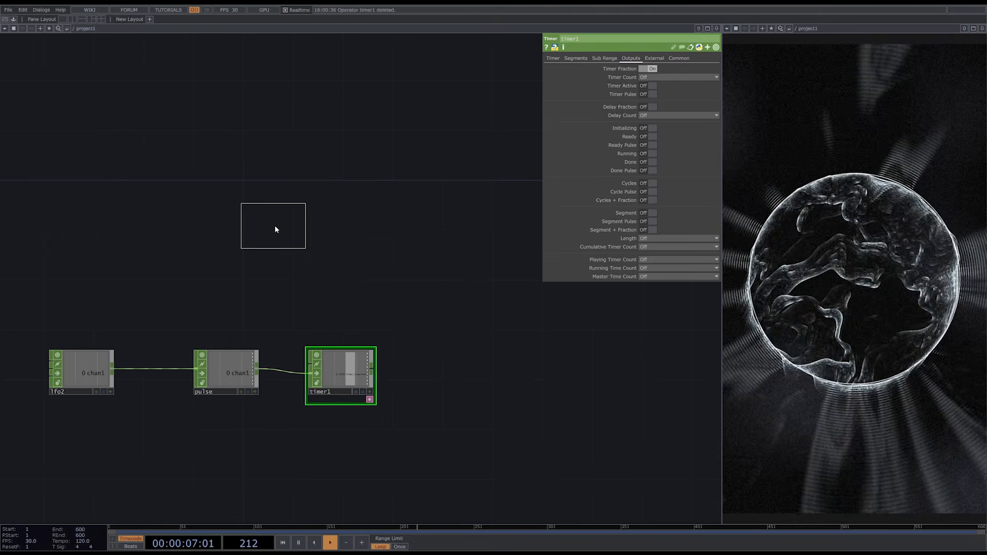
{"action": "left_click", "coordinate": [341, 279]}
{"action": "left_click", "coordinate": [677, 76]}
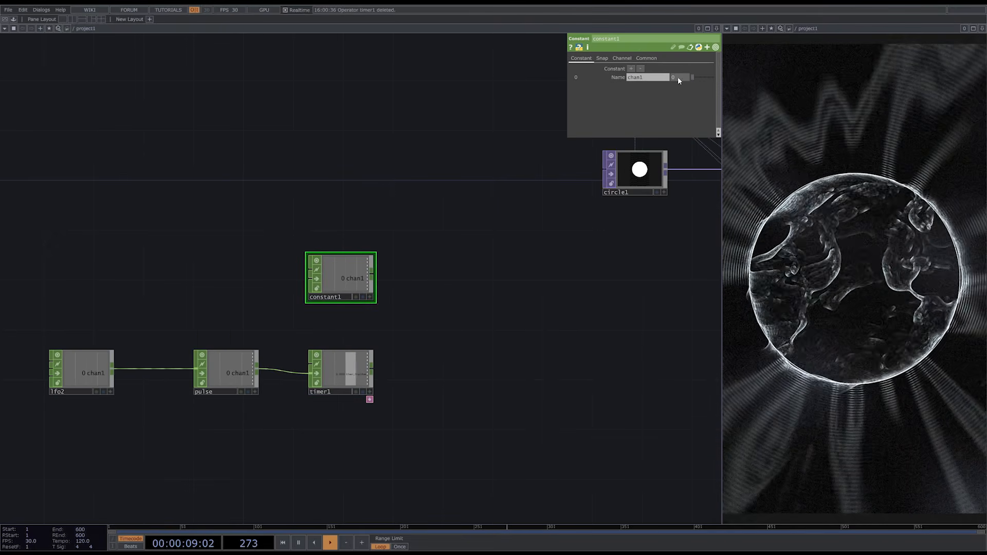
{"action": "type", "text": "1"}
{"action": "key", "text": "Return"}
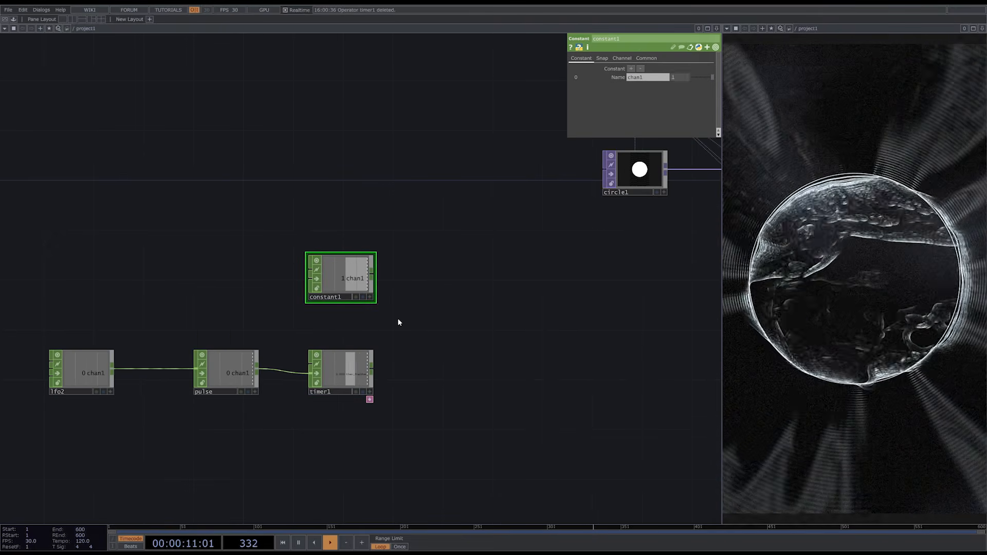
- Add a Math CHOP fed by constant1 and timer1, with Combine CHOPs set to Subtract
{"action": "key", "text": "Tab"}
{"action": "type", "text": "mat"}
{"action": "key", "text": "Return"}
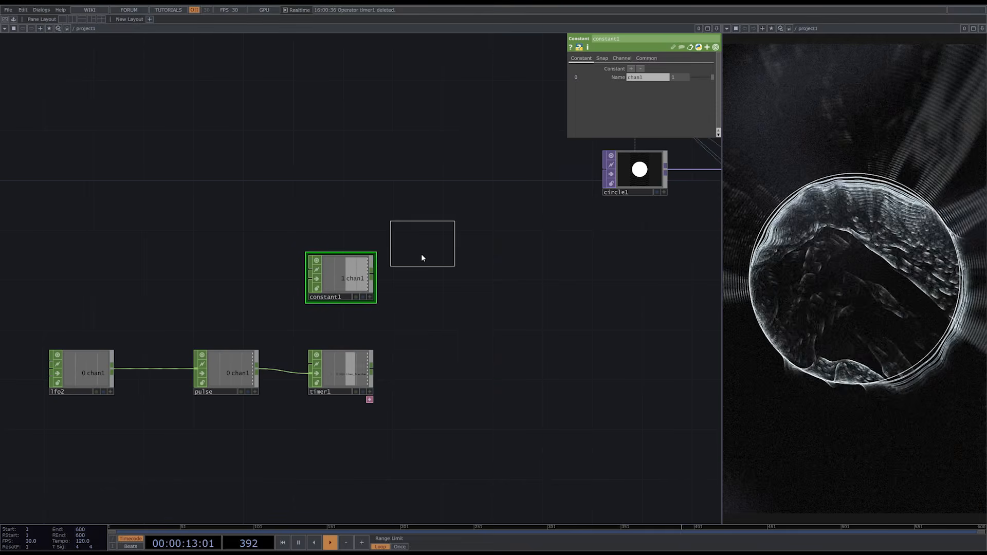
{"action": "left_click", "coordinate": [432, 327]}
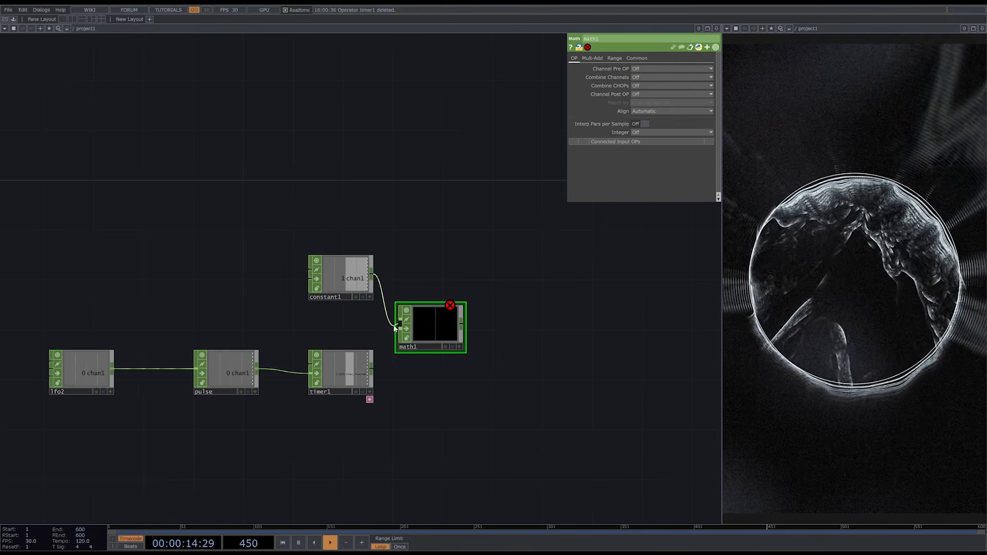
{"action": "left_click_drag", "start_coordinate": [396, 328], "coordinate": [400, 329]}
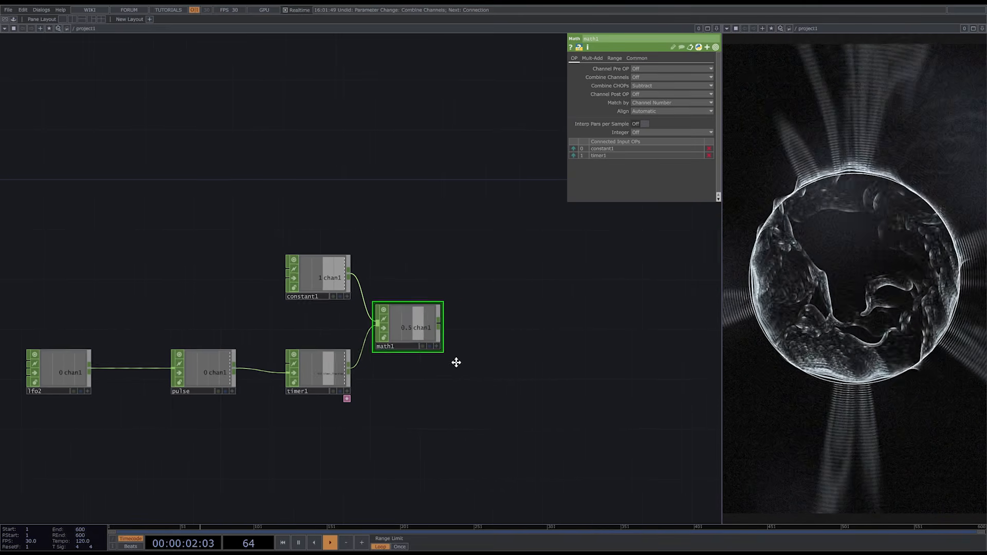
- Move the whole lfo2, pulse, timer1, constant1 and math1 group further away from the start of the main network
{"action": "left_click_drag", "start_coordinate": [456, 362], "coordinate": [380, 359]}
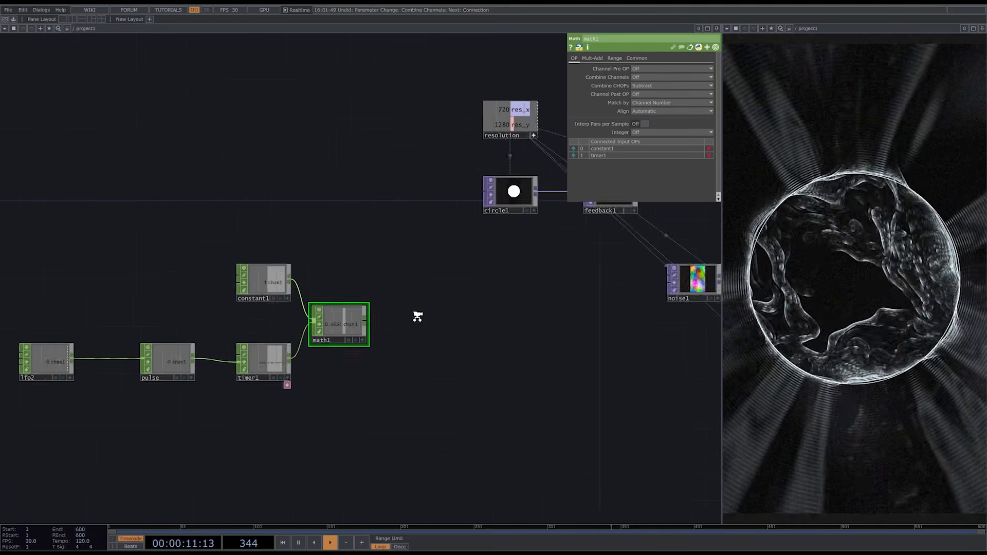
{"action": "scroll", "coordinate": [419, 315], "scroll_direction": "down", "scroll_amount": 3}
{"action": "right_click_drag", "start_coordinate": [399, 390], "coordinate": [134, 262]}
{"action": "key", "text": "ctrl+c"}
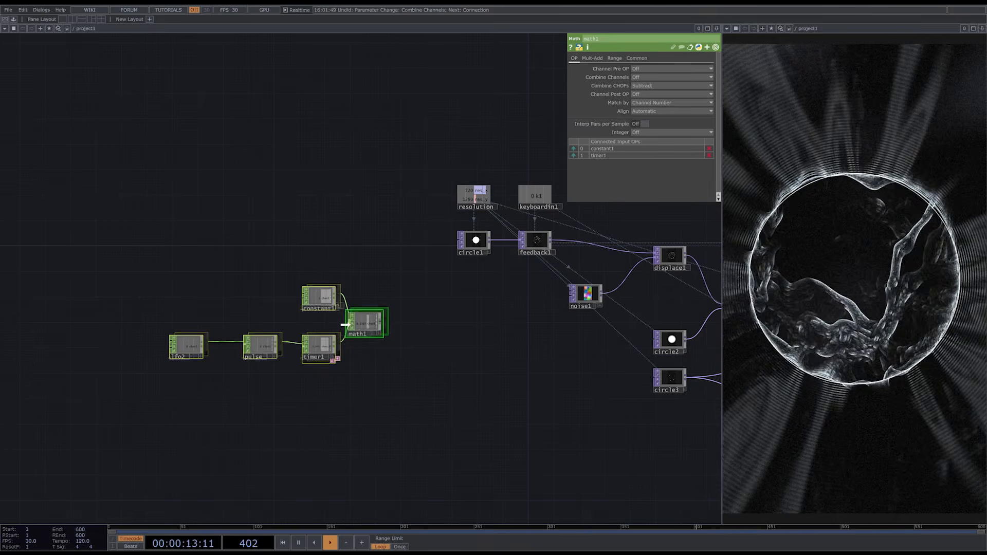
{"action": "key", "text": "ctrl+v"}
{"action": "left_click_drag", "start_coordinate": [229, 327], "coordinate": [228, 328]}
{"action": "left_click", "coordinate": [259, 376]}
{"action": "left_click_drag", "start_coordinate": [275, 374], "coordinate": [347, 362]}
- Add a Null CHOP after math1 and rename it scale
{"action": "left_click", "coordinate": [314, 326]}
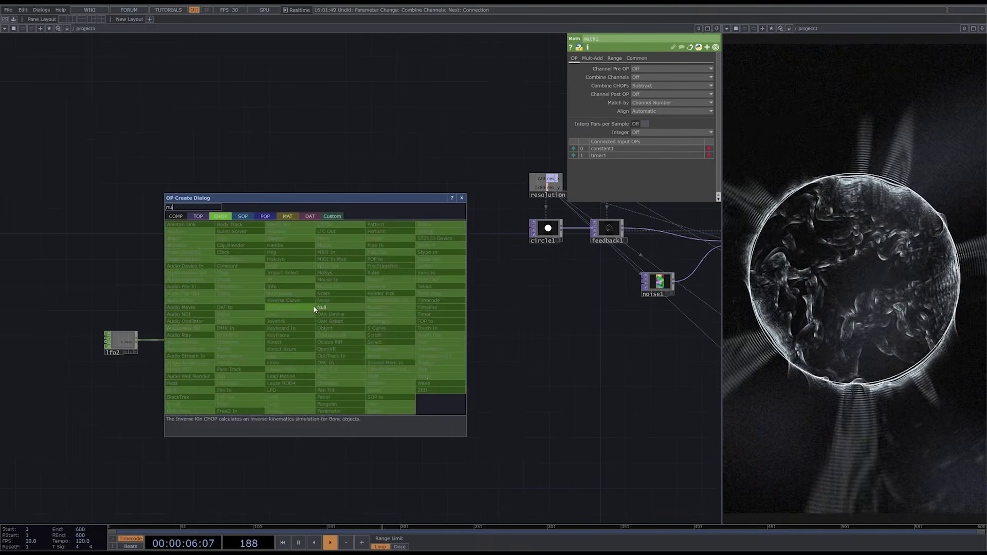
{"action": "left_click", "coordinate": [313, 306]}
{"action": "left_click", "coordinate": [430, 319]}
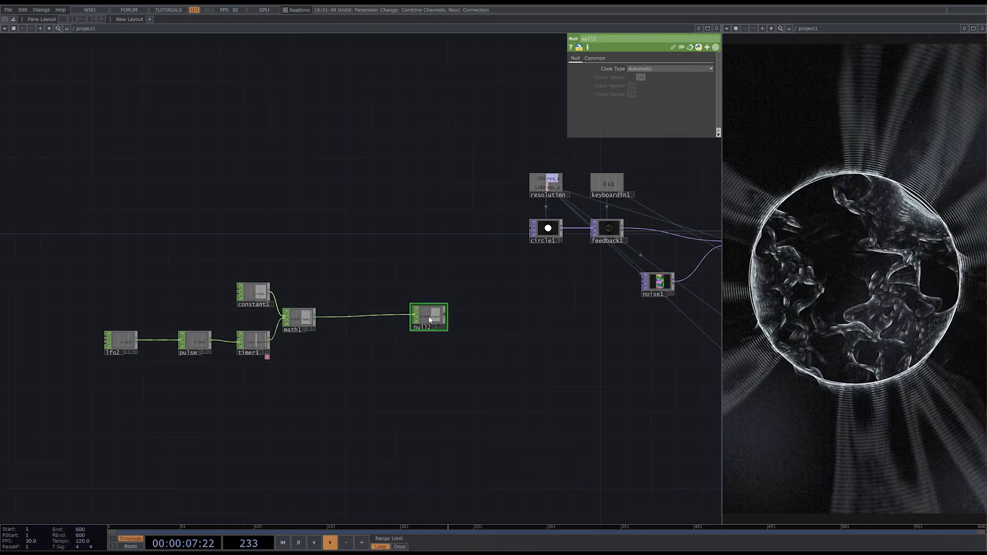
{"action": "type", "text": "scale"}
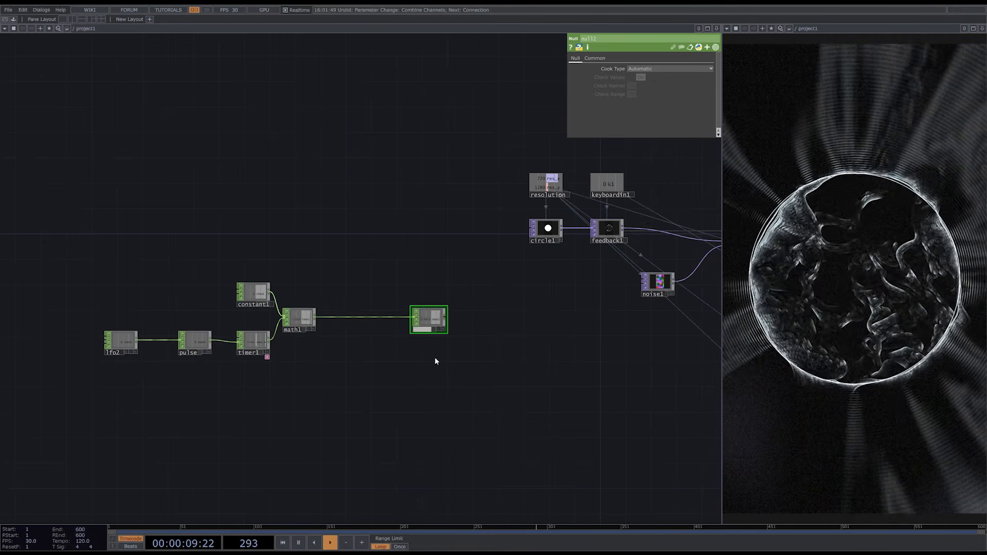
{"action": "key", "text": "Return"}
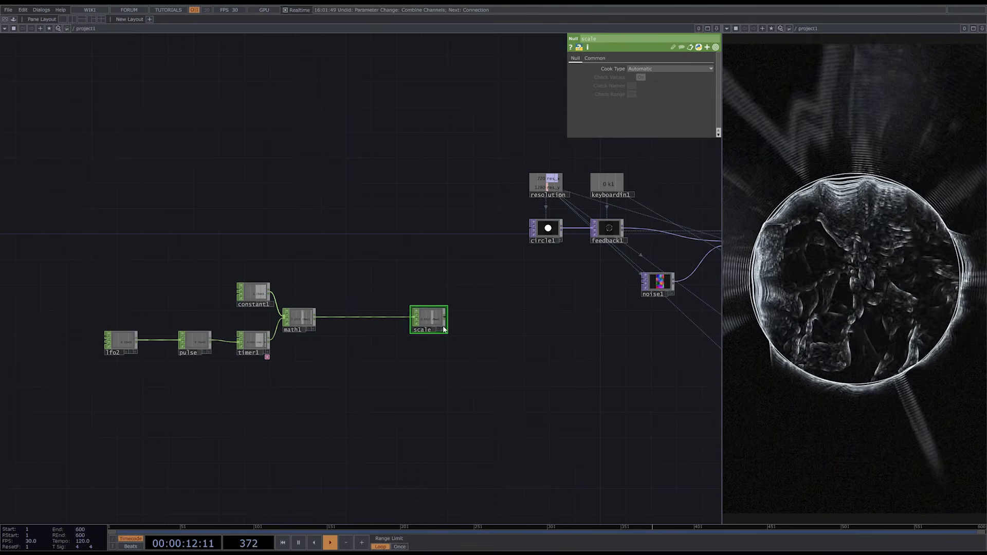
- Drive transform2's Scale on both axes with a CHOP reference to the scale null's chan1
{"action": "scroll", "coordinate": [282, 352], "scroll_direction": "down", "scroll_amount": 4}
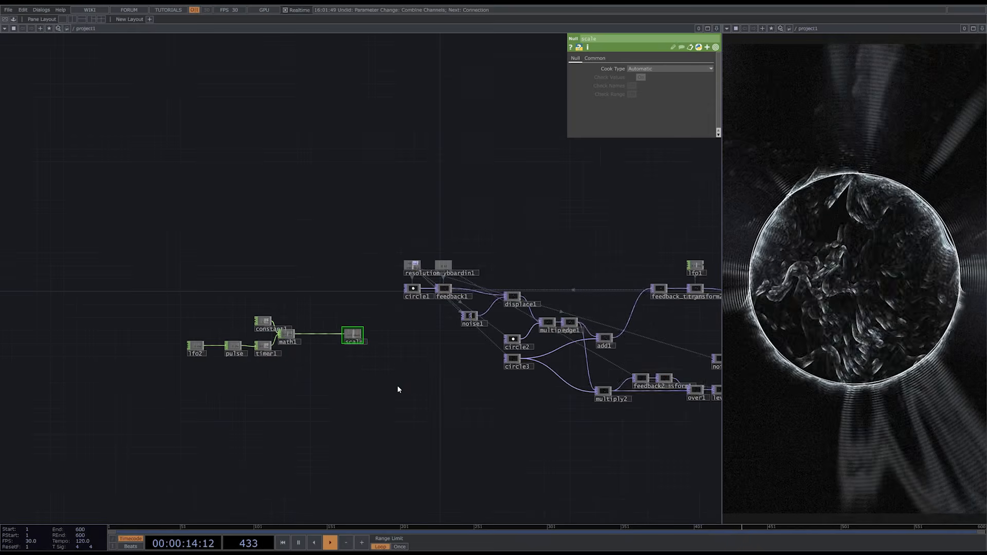
{"action": "left_click_drag", "start_coordinate": [397, 387], "coordinate": [132, 394]}
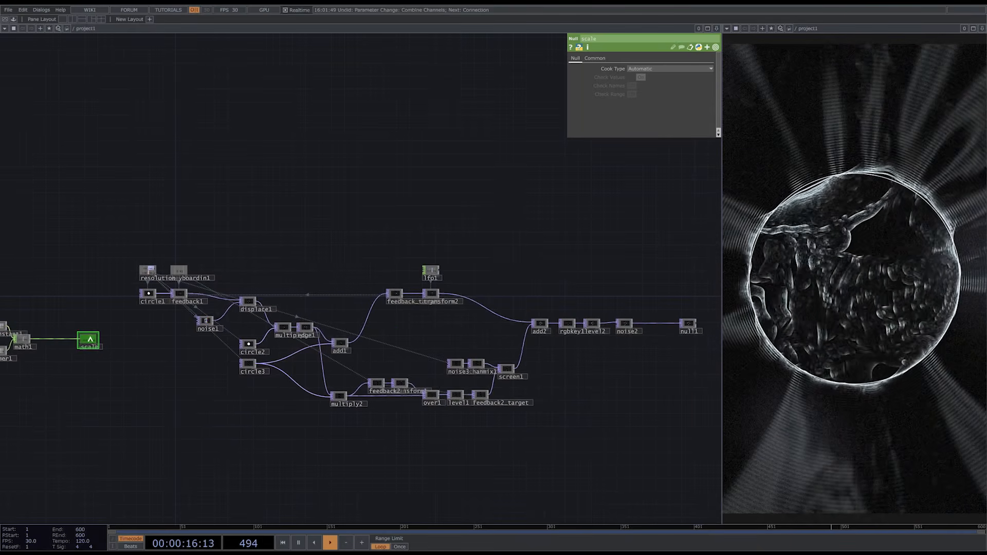
{"action": "left_click_drag", "start_coordinate": [90, 339], "coordinate": [90, 338]}
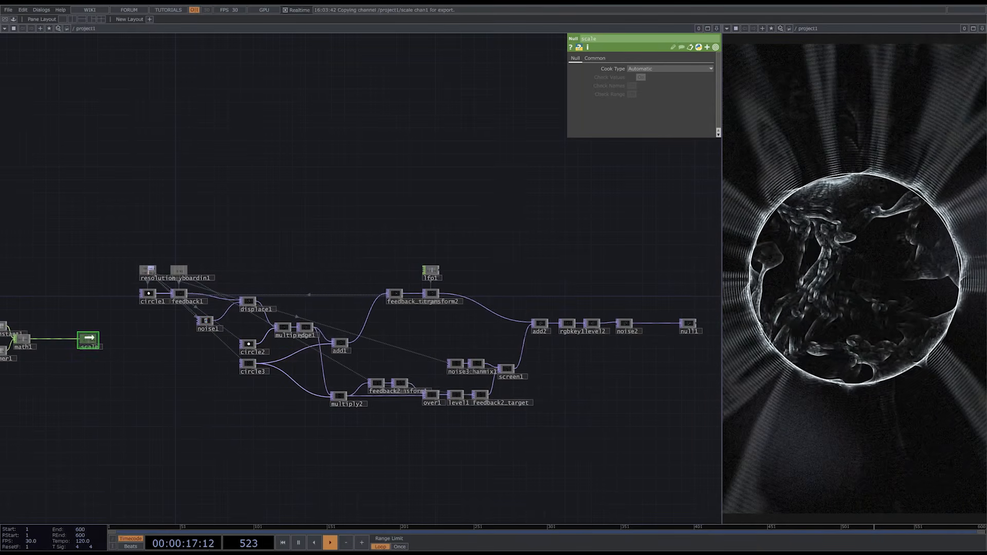
{"action": "left_click", "coordinate": [431, 296]}
{"action": "scroll", "coordinate": [431, 296], "scroll_direction": "up", "scroll_amount": 5}
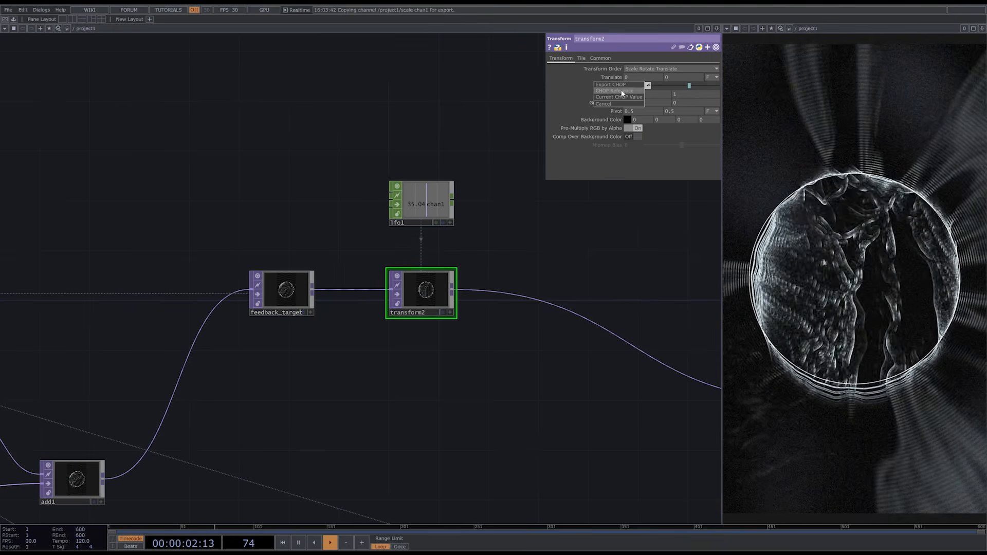
{"action": "left_click", "coordinate": [622, 92]}
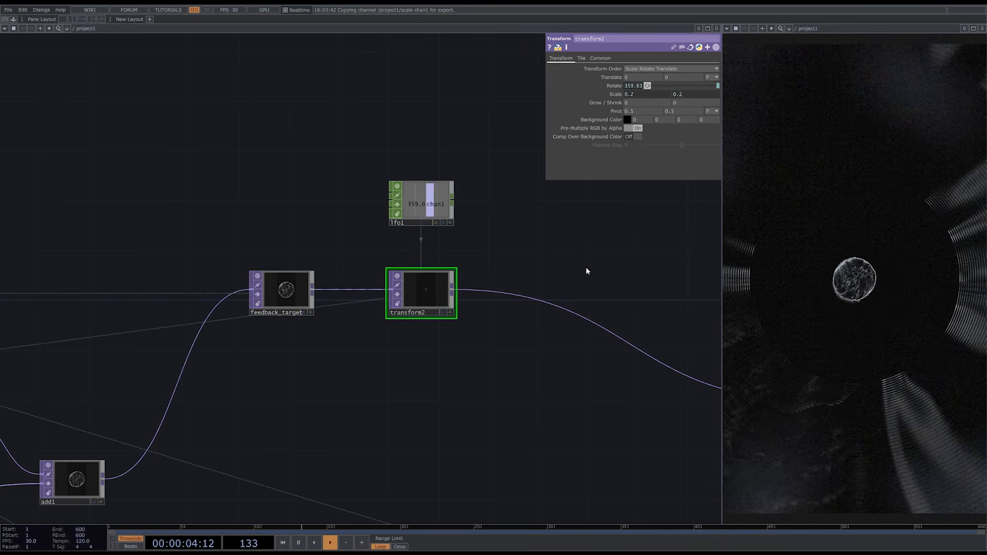
- Insert a Math CHOP between math1 and the scale null, with From Range 1 to 0 and To Range 1.07 to 1
{"action": "scroll", "coordinate": [585, 267], "scroll_direction": "down", "scroll_amount": 6}
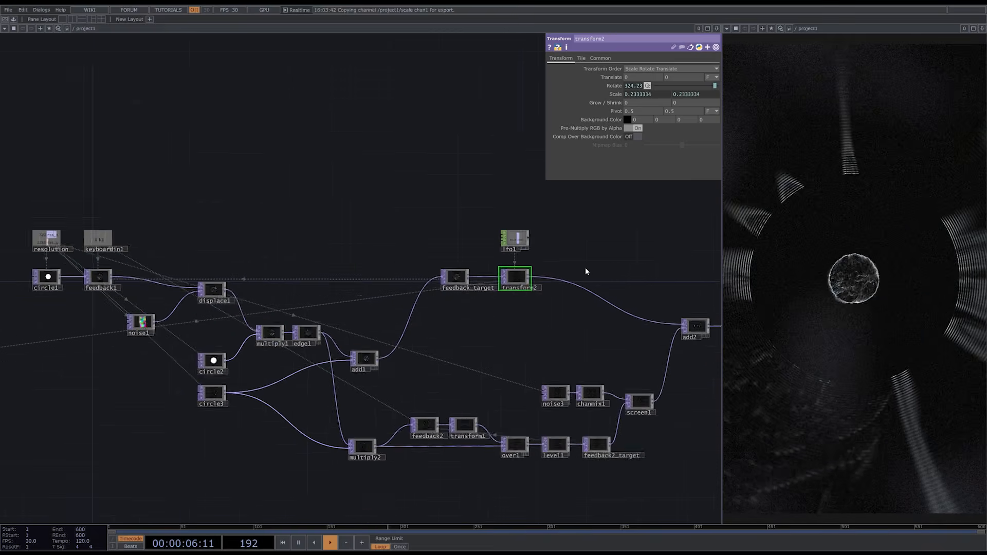
{"action": "left_click_drag", "start_coordinate": [339, 412], "coordinate": [553, 406]}
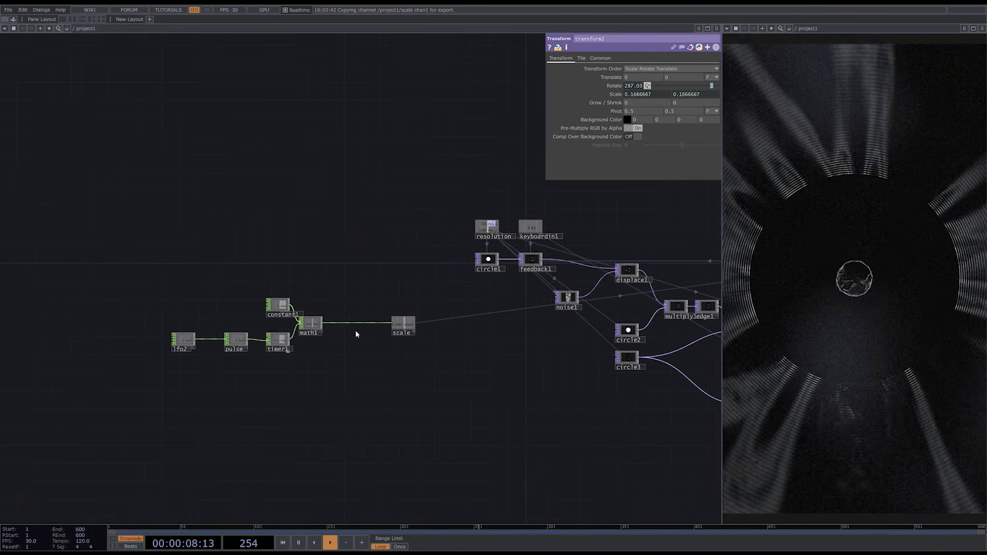
{"action": "scroll", "coordinate": [357, 335], "scroll_direction": "up", "scroll_amount": 4}
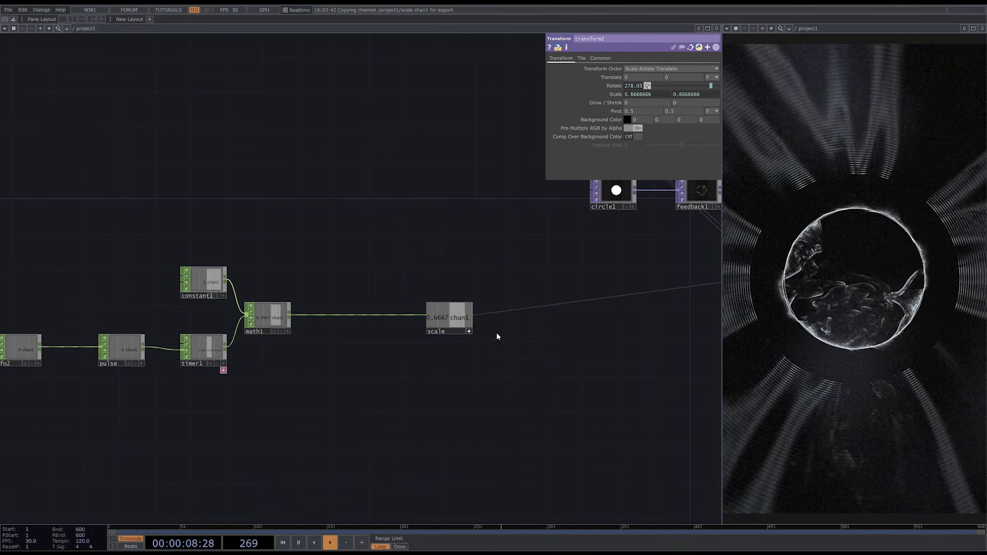
{"action": "right_click", "coordinate": [290, 315]}
{"action": "type", "text": "m"}
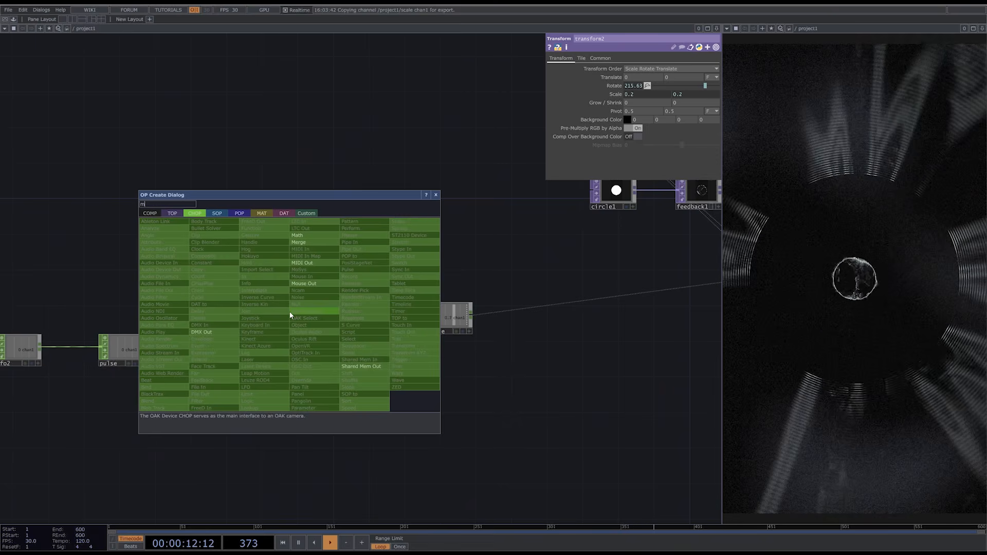
{"action": "type", "text": "a"}
{"action": "left_click", "coordinate": [304, 236]}
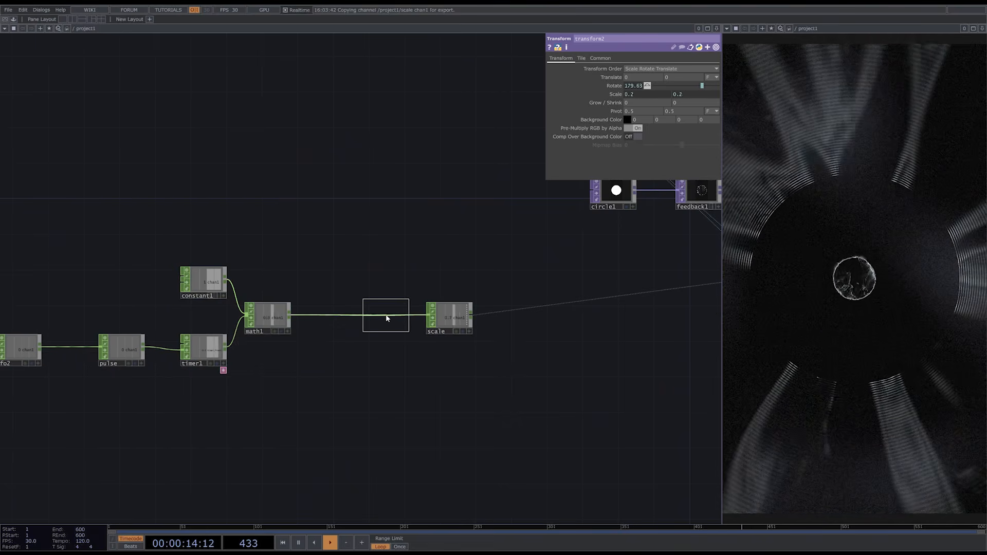
{"action": "left_click", "coordinate": [387, 315]}
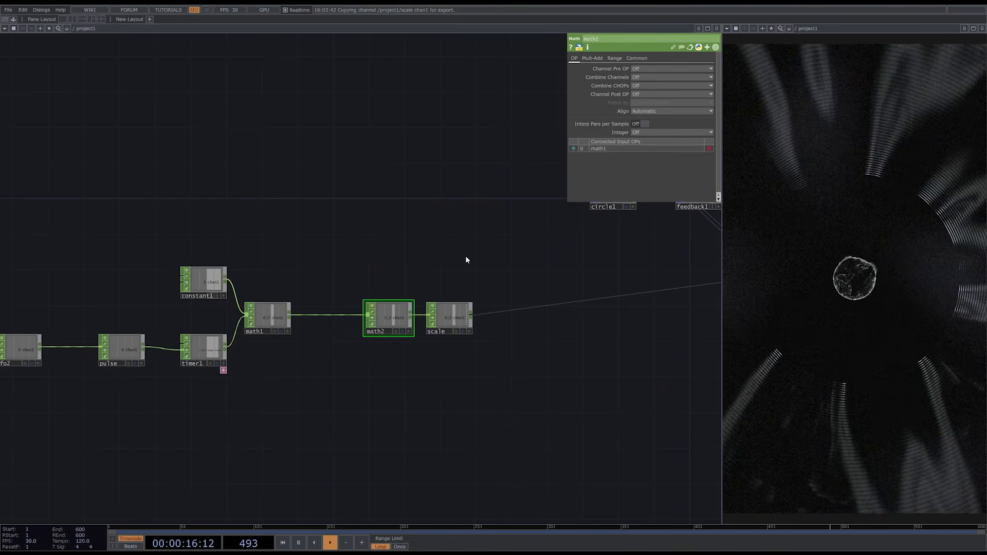
{"action": "left_click", "coordinate": [617, 59]}
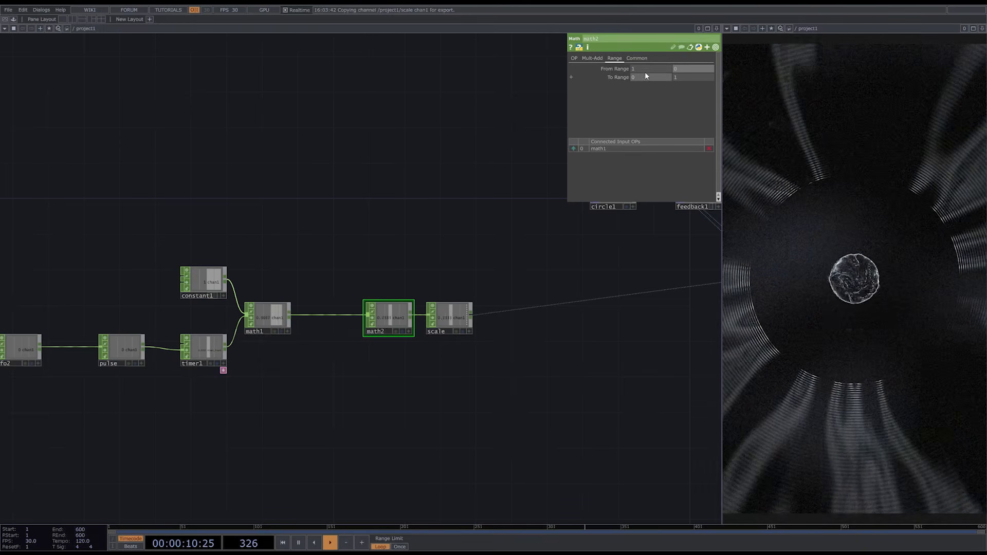
{"action": "middle_click_drag", "start_coordinate": [644, 77], "coordinate": [616, 76]}
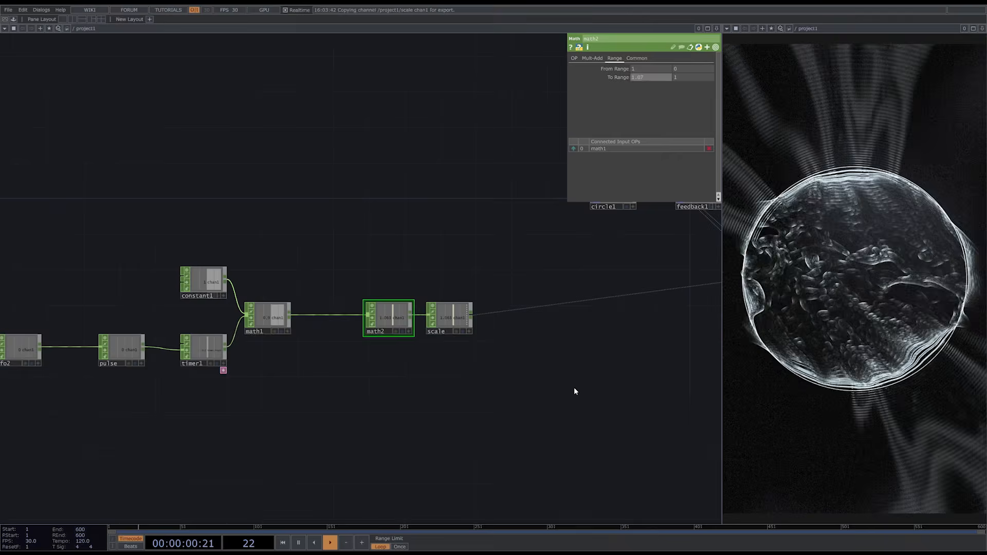
- Select transform1 in the feedback2 branch and start adjusting its Scale
{"action": "left_click_drag", "start_coordinate": [574, 387], "coordinate": [388, 315]}
{"action": "scroll", "coordinate": [388, 315], "scroll_direction": "down", "scroll_amount": 3}
{"action": "left_click_drag", "start_coordinate": [591, 393], "coordinate": [254, 384]}
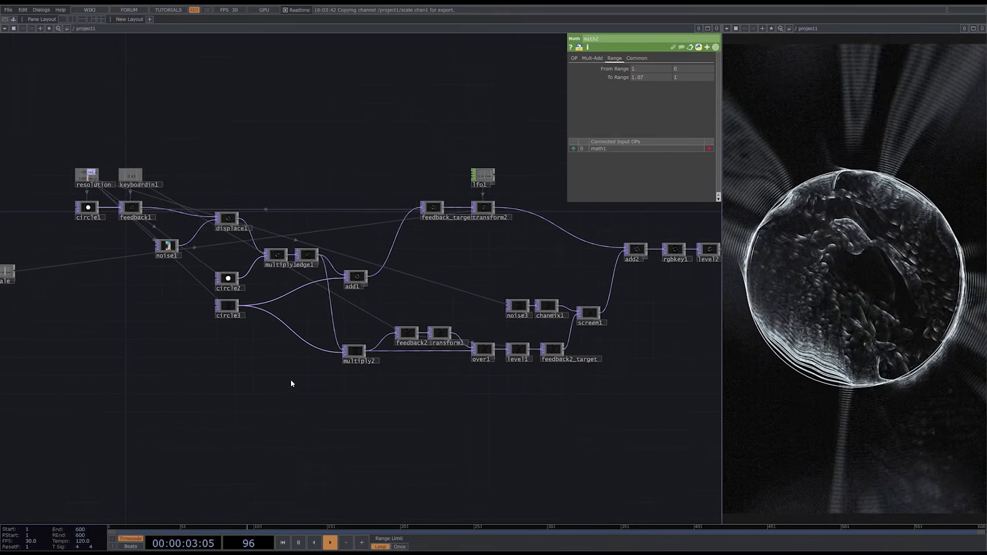
{"action": "left_click", "coordinate": [444, 334]}
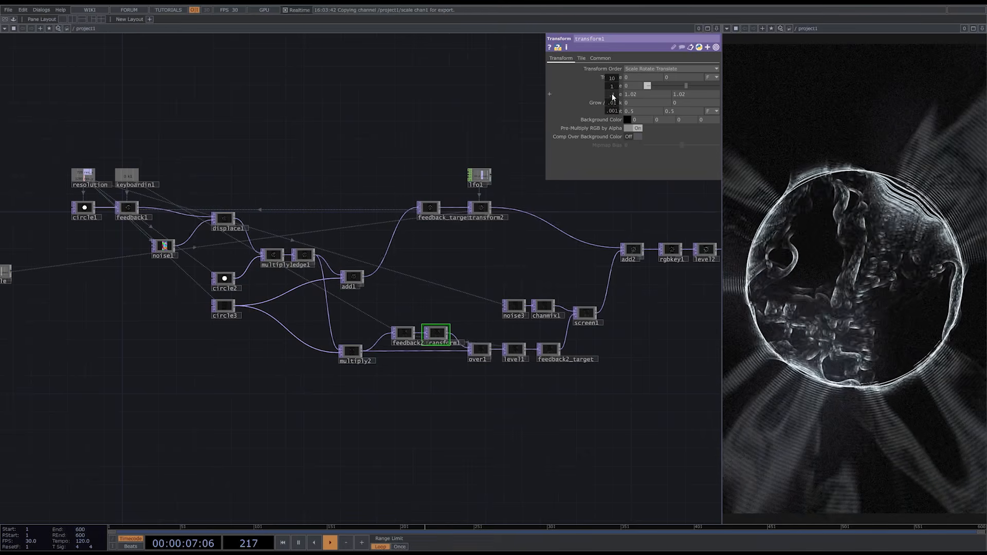
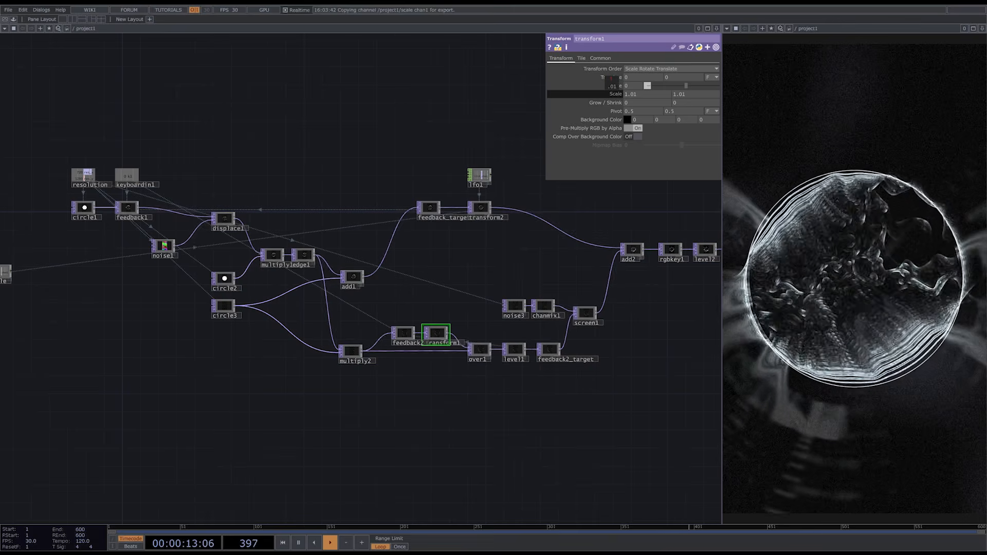
- Duplicate math2 below the original, still fed by math1, and set the copy's second To Range value to 1.01
{"action": "left_click_drag", "start_coordinate": [141, 385], "coordinate": [586, 392]}
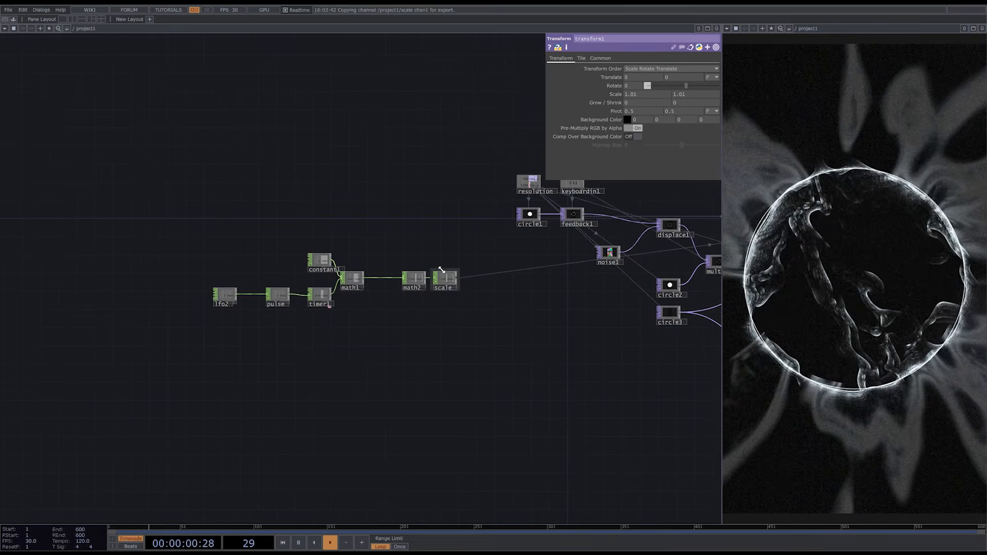
{"action": "scroll", "coordinate": [441, 269], "scroll_direction": "up", "scroll_amount": 4}
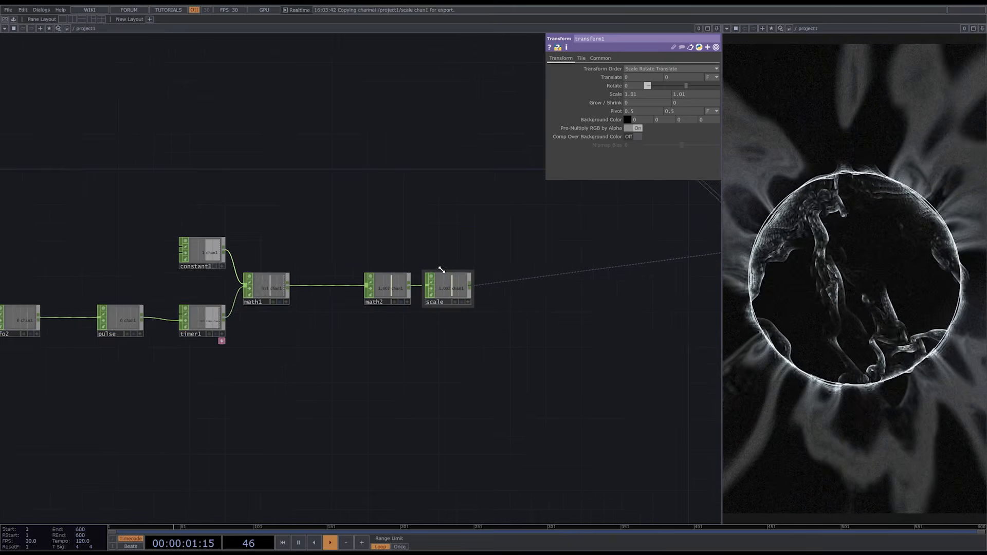
{"action": "left_click", "coordinate": [396, 286]}
{"action": "key", "text": "ctrl+c"}
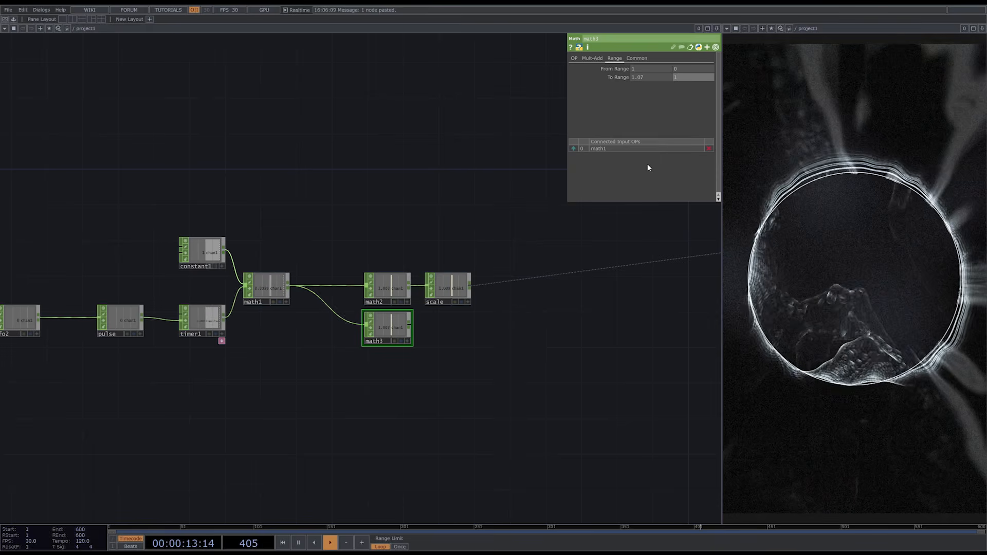
{"action": "type", "text": "01"}
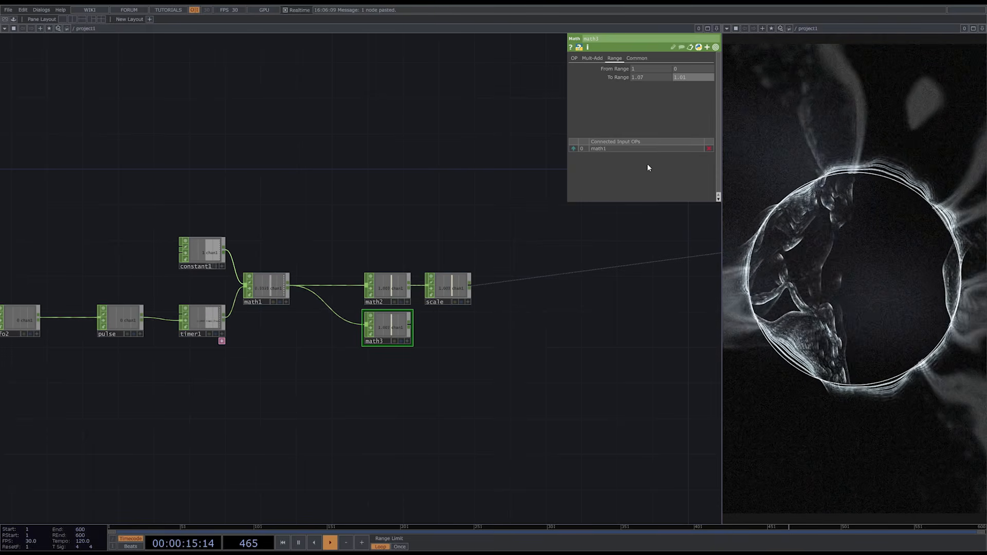
{"action": "key", "text": "Return"}
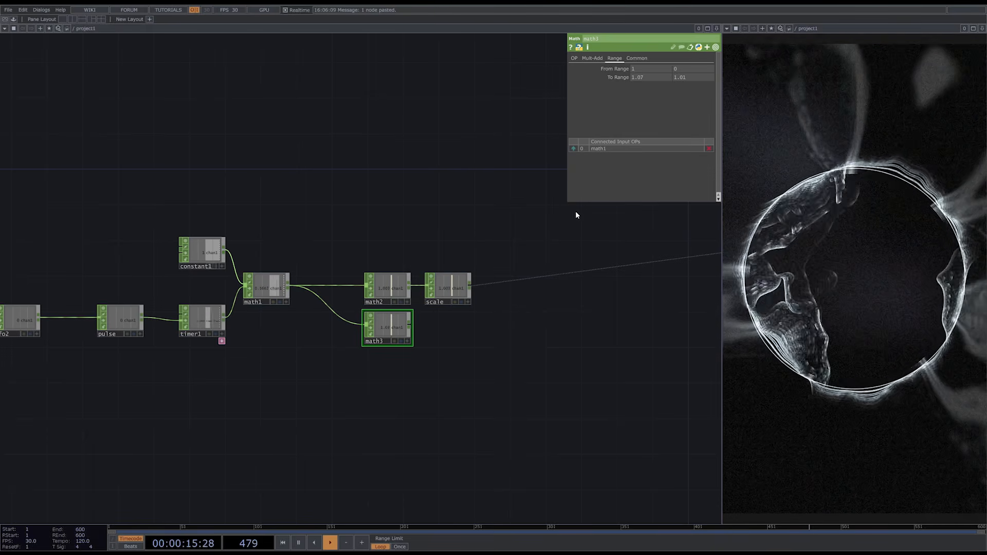
- Add a Null CHOP after math3 and rename it speed
{"action": "right_click", "coordinate": [411, 326]}
{"action": "left_click", "coordinate": [417, 315]}
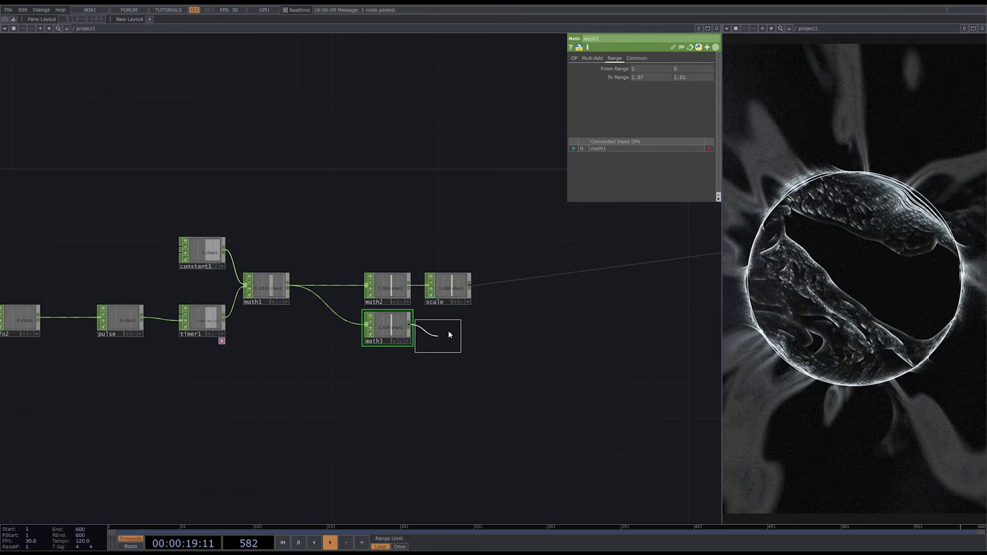
{"action": "left_click", "coordinate": [449, 331]}
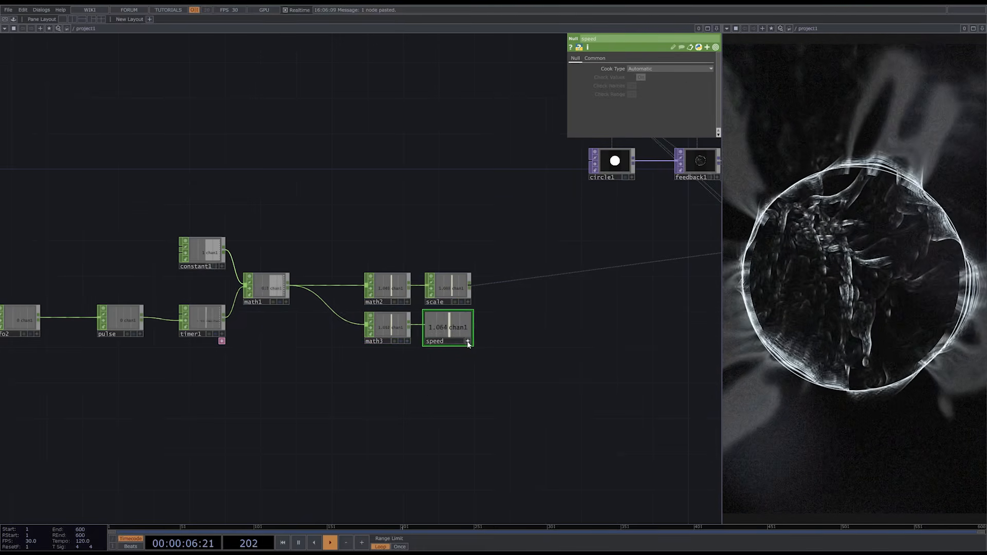
- Drive transform1's Scale on both axes with a CHOP reference to the speed null's chan1
{"action": "scroll", "coordinate": [504, 414], "scroll_direction": "down", "scroll_amount": 4}
{"action": "left_click_drag", "start_coordinate": [504, 415], "coordinate": [195, 379]}
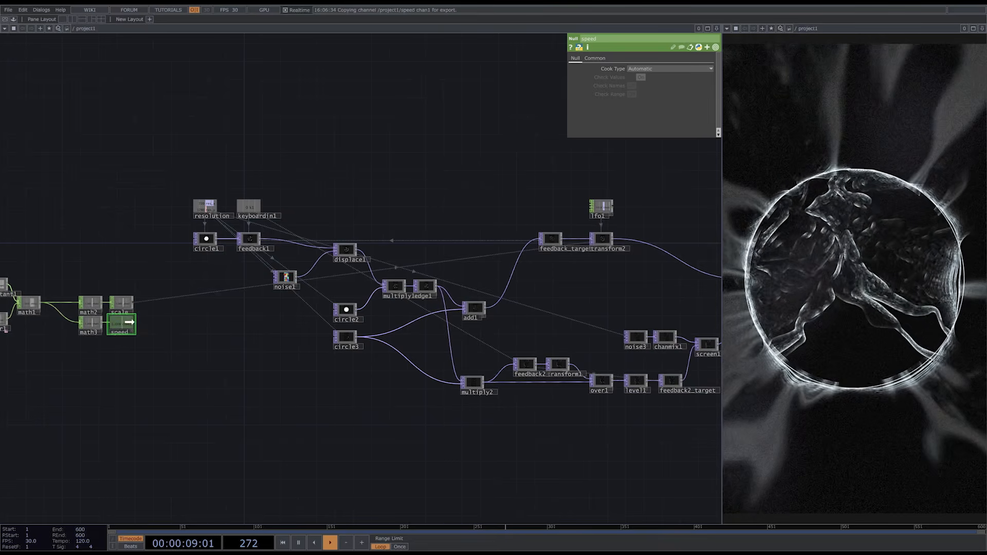
{"action": "left_click", "coordinate": [560, 365]}
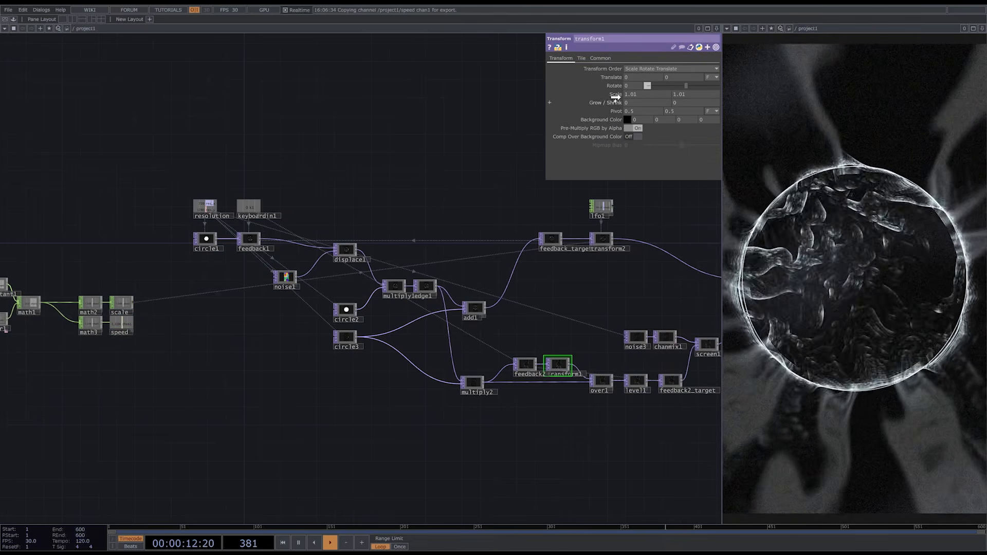
{"action": "middle_click_drag", "start_coordinate": [615, 95], "coordinate": [622, 96]}
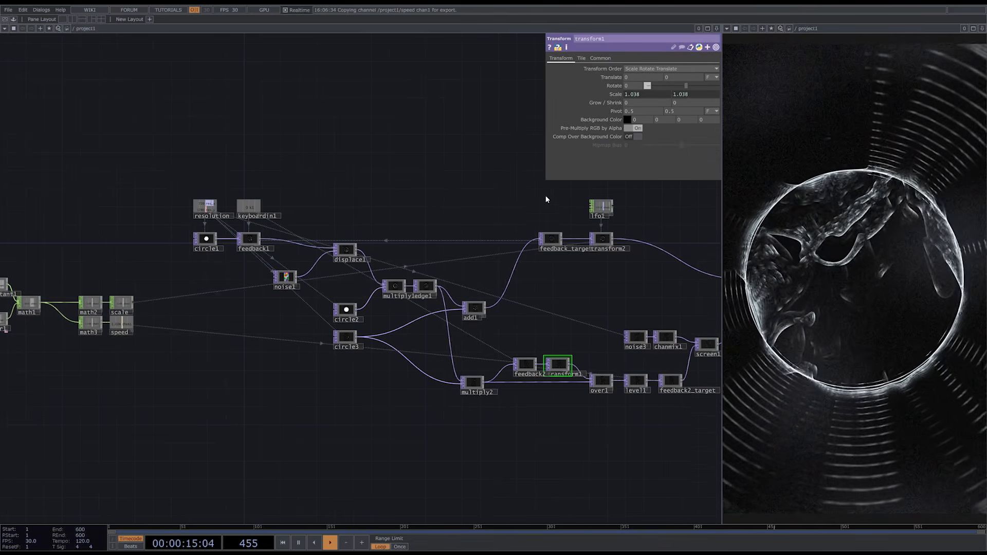
- Set math3's To Range to 1.025 and 1.015
{"action": "left_click_drag", "start_coordinate": [186, 402], "coordinate": [470, 391]}
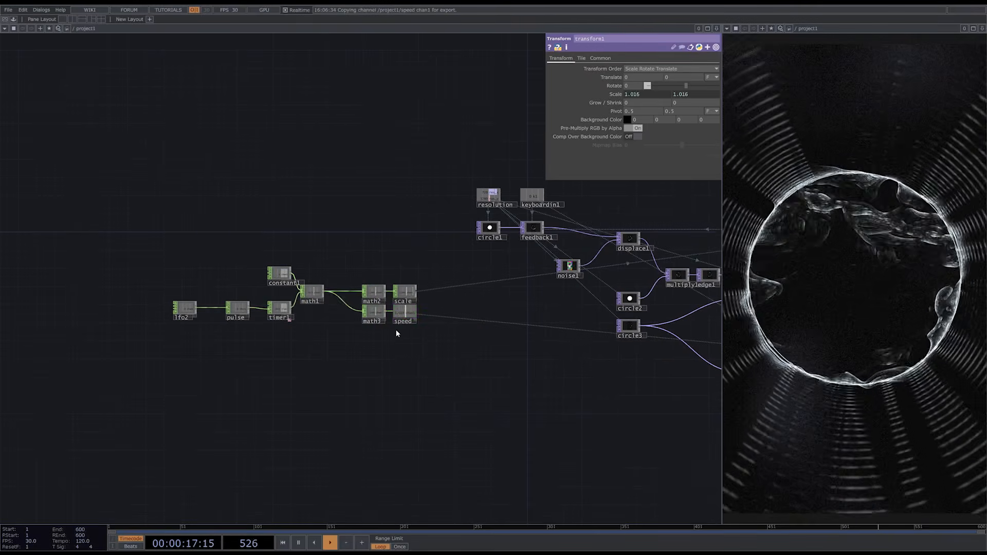
{"action": "left_click", "coordinate": [374, 311]}
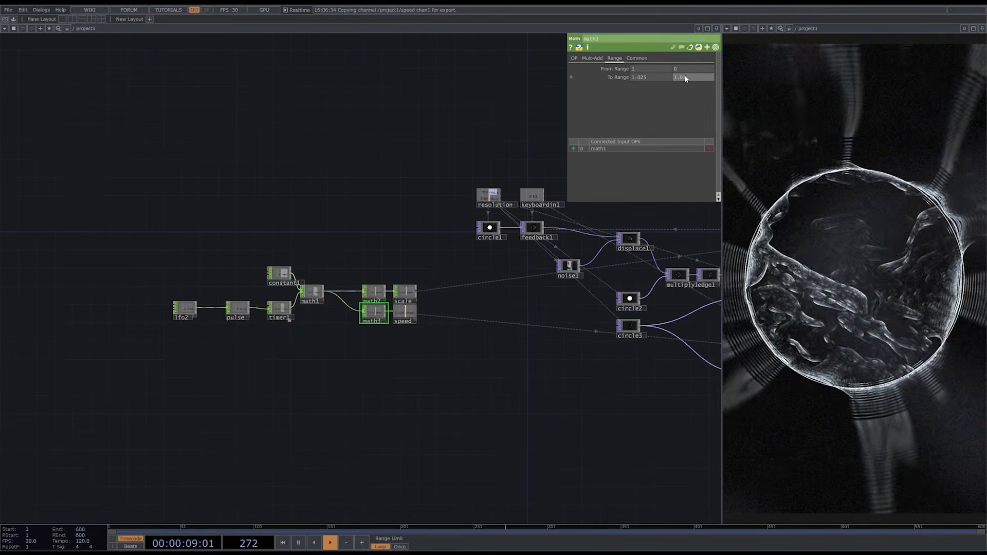
{"action": "type", "text": "5"}
{"action": "key", "text": "Return"}
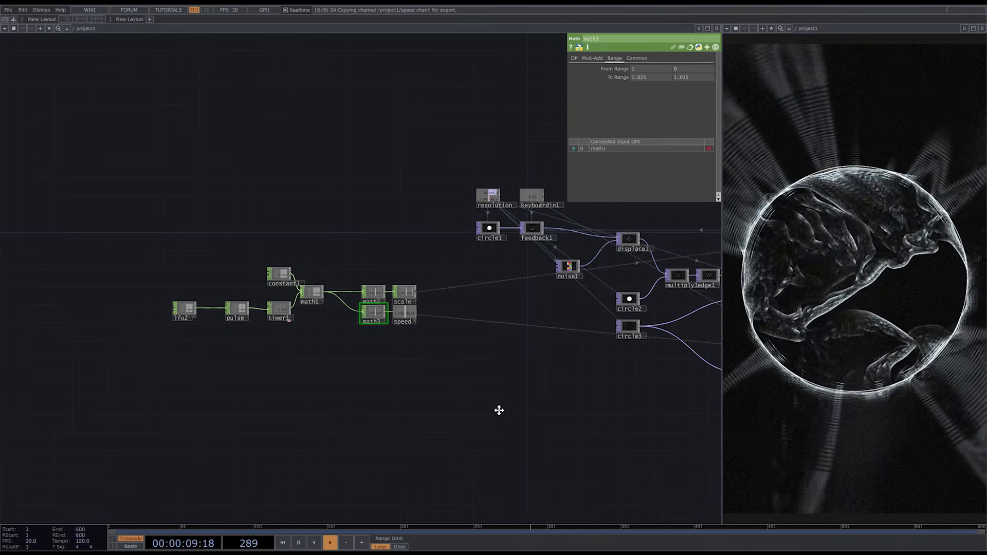
- Paste another Math CHOP fed by math1 above math2, with its To Range set to 0.02 and 0.01
{"action": "left_click_drag", "start_coordinate": [499, 410], "coordinate": [411, 441]}
{"action": "left_click", "coordinate": [539, 271]}
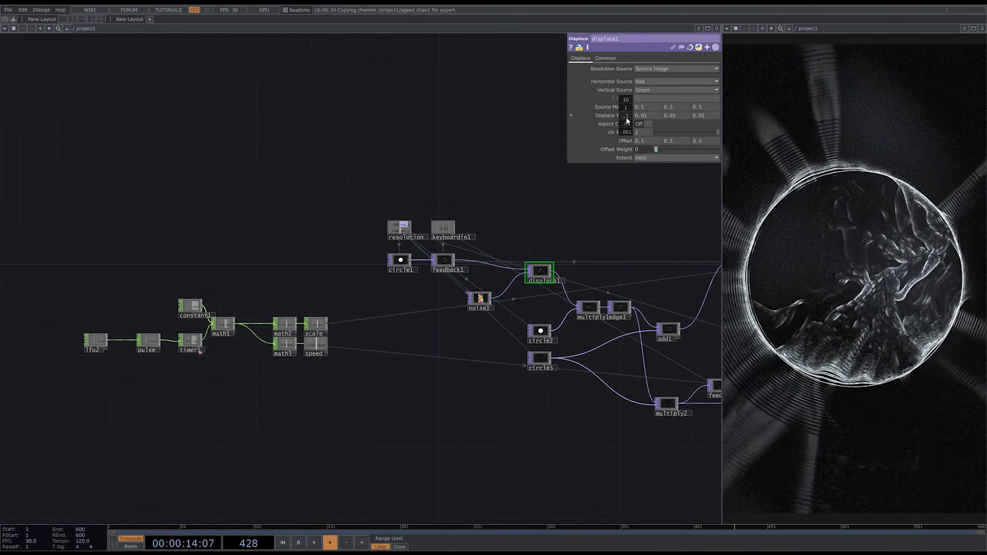
{"action": "mouse_move", "coordinate": [627, 120]}
{"action": "middle_mouse_down"}
{"action": "mouse_move", "coordinate": [624, 99]}
{"action": "mouse_move", "coordinate": [627, 107]}
{"action": "middle_mouse_up"}
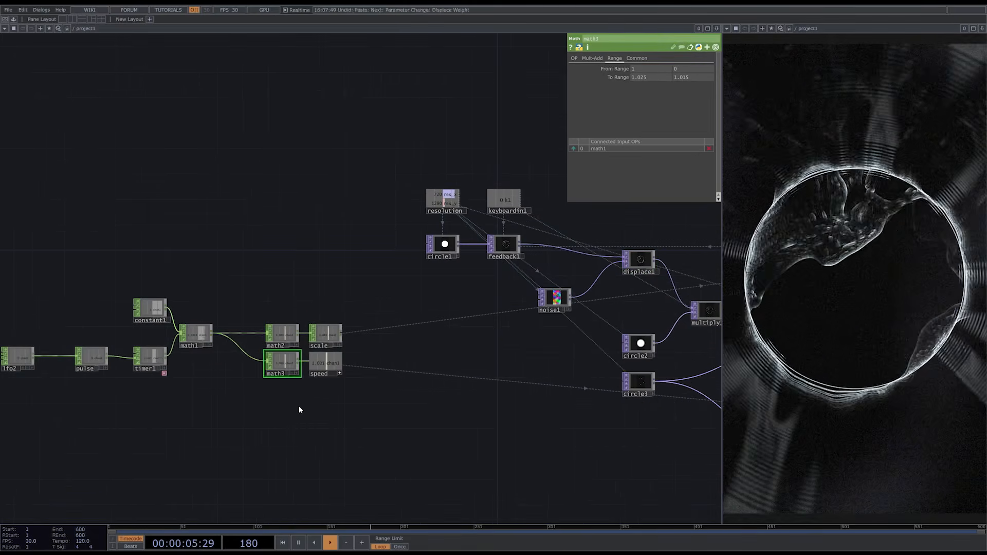
{"action": "key", "text": "ctrl+v"}
{"action": "left_click_drag", "start_coordinate": [292, 401], "coordinate": [292, 305]}
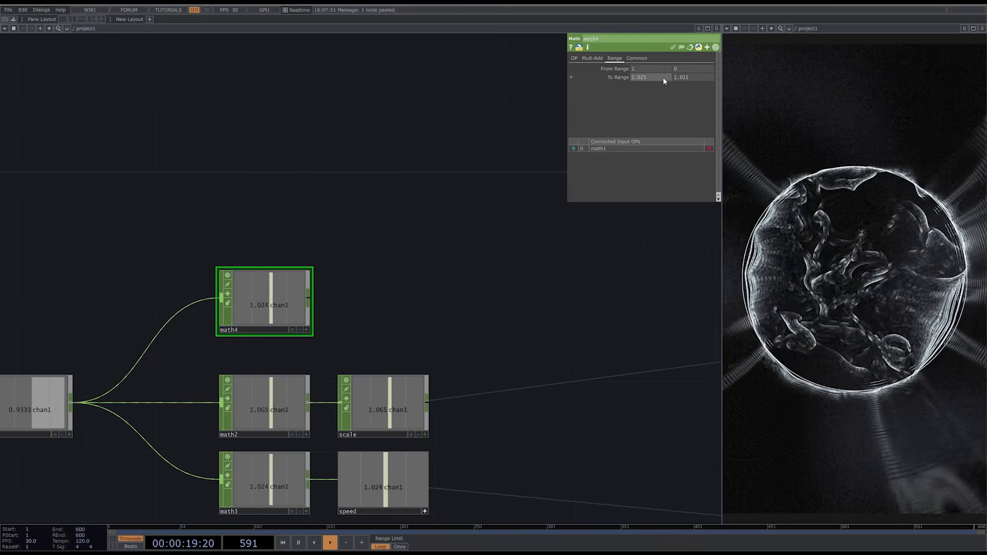
{"action": "type", "text": "0.02"}
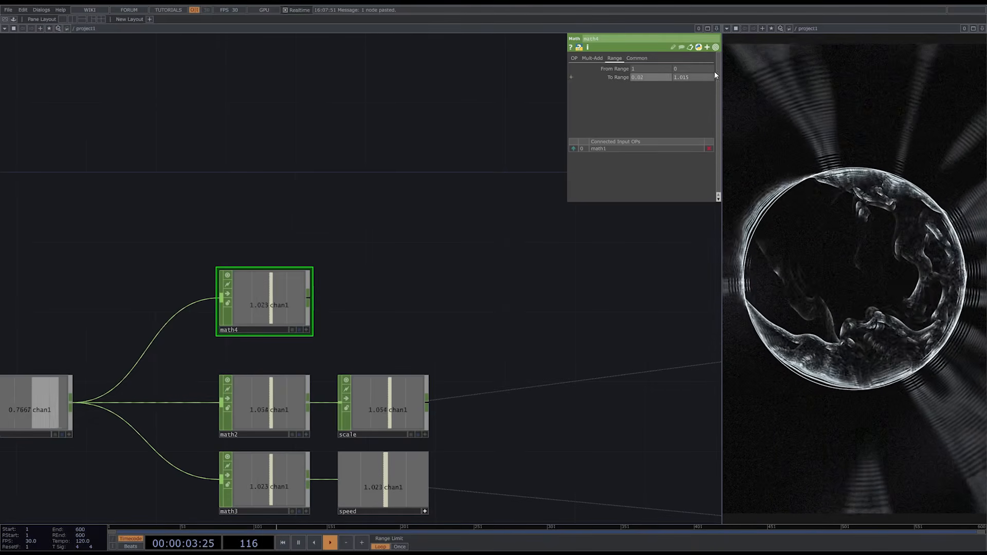
{"action": "key", "text": "Tab"}
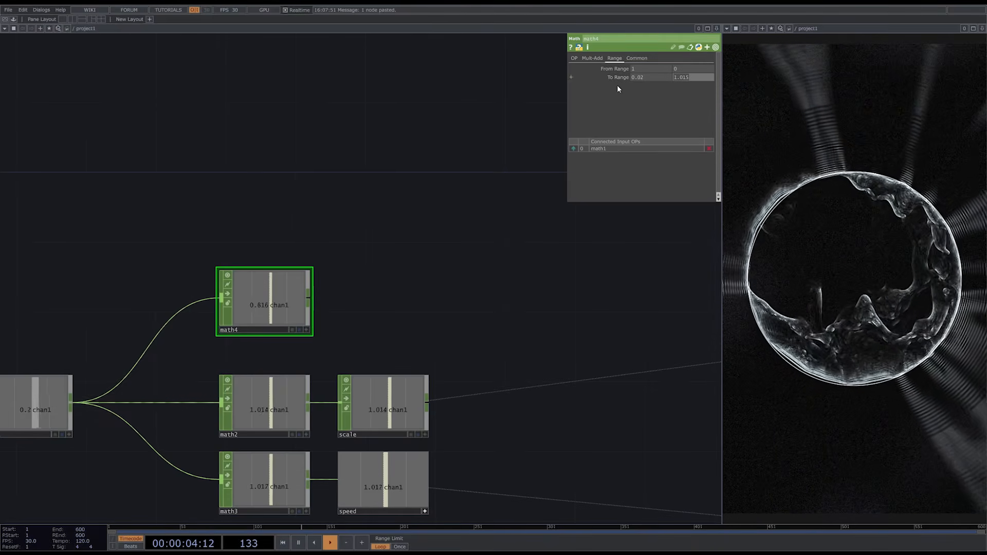
{"action": "type", "text": "0.01"}
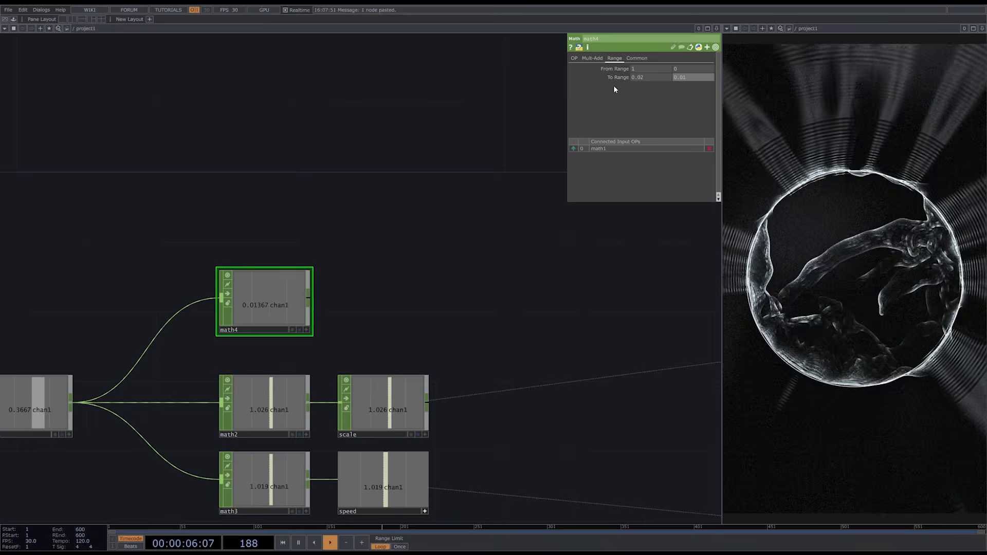
- Add a Null CHOP after math4 and rename it displace
{"action": "right_click", "coordinate": [308, 296]}
{"action": "left_click", "coordinate": [311, 295]}
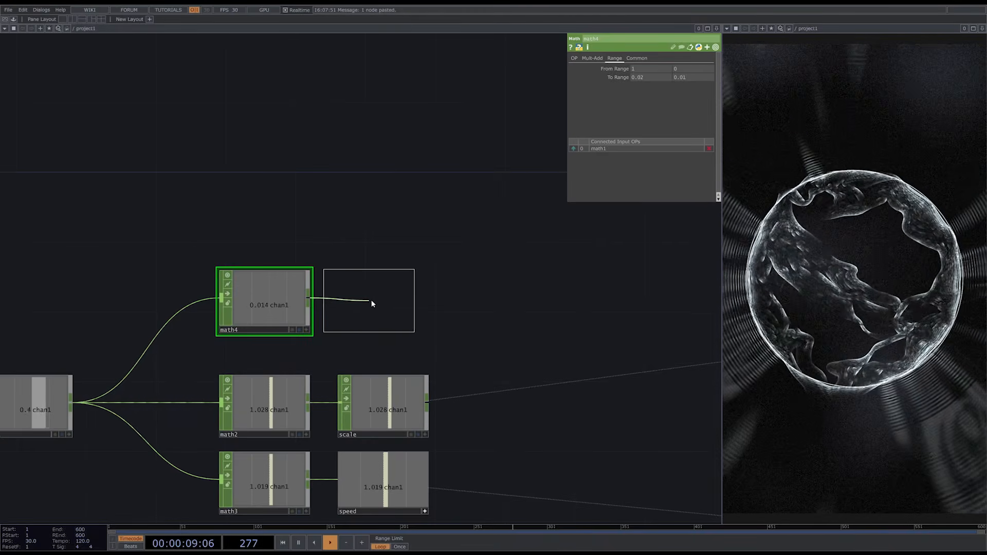
{"action": "left_click", "coordinate": [384, 301]}
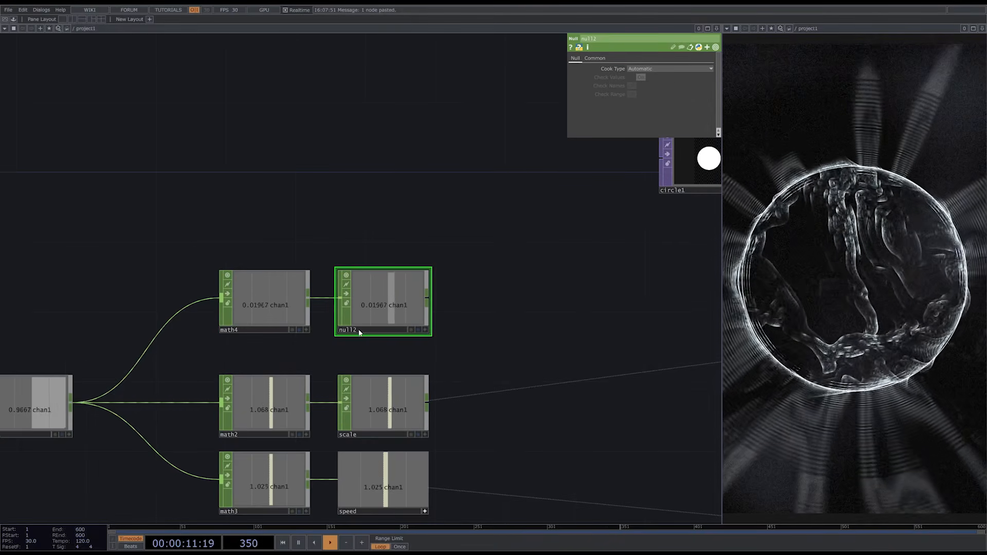
{"action": "left_click", "coordinate": [363, 333]}
{"action": "type", "text": "displace"}
{"action": "key", "text": "Return"}
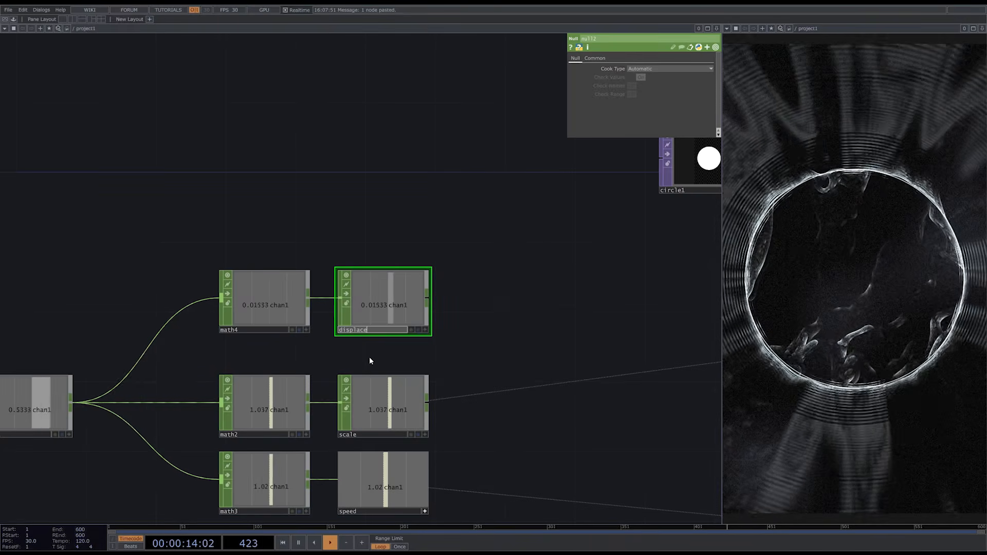
- Drive all three Displace Weight values of displace1 with a CHOP reference to the displace null's chan1
{"action": "scroll", "coordinate": [369, 357], "scroll_direction": "down", "scroll_amount": 2}
{"action": "scroll", "coordinate": [379, 352], "scroll_direction": "down", "scroll_amount": 1}
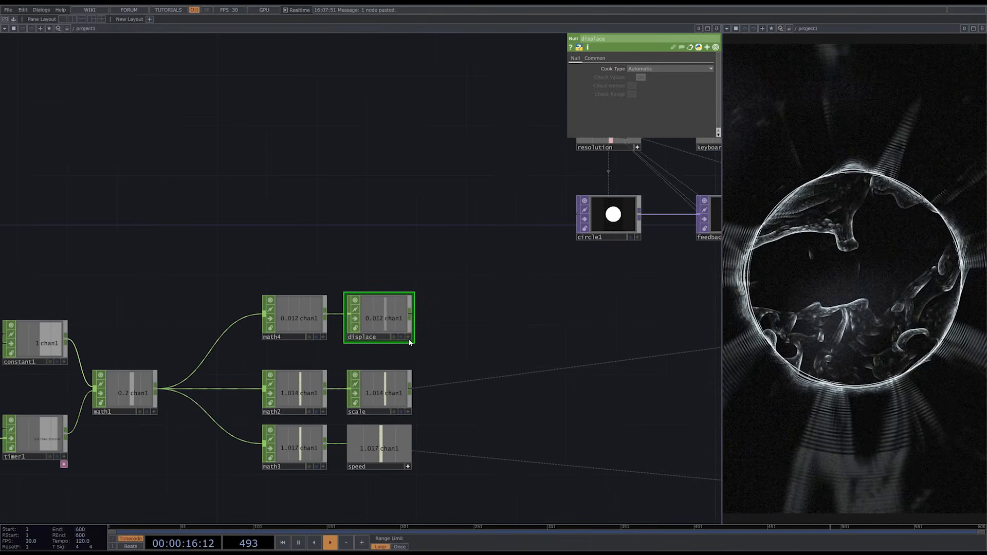
{"action": "left_click", "coordinate": [409, 337]}
{"action": "scroll", "coordinate": [193, 347], "scroll_direction": "down", "scroll_amount": 6}
{"action": "left_click", "coordinate": [599, 298]}
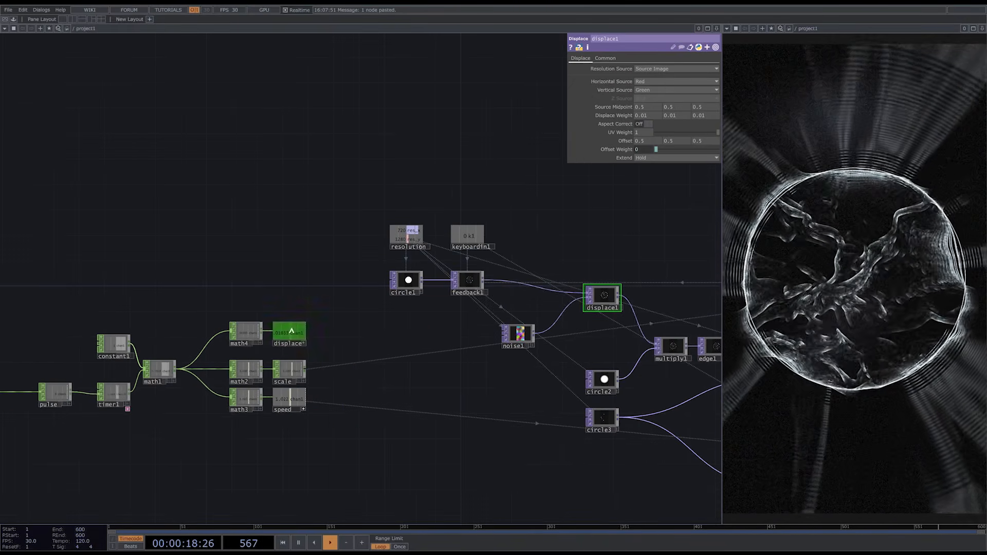
{"action": "left_click_drag", "start_coordinate": [624, 117], "coordinate": [638, 115]}
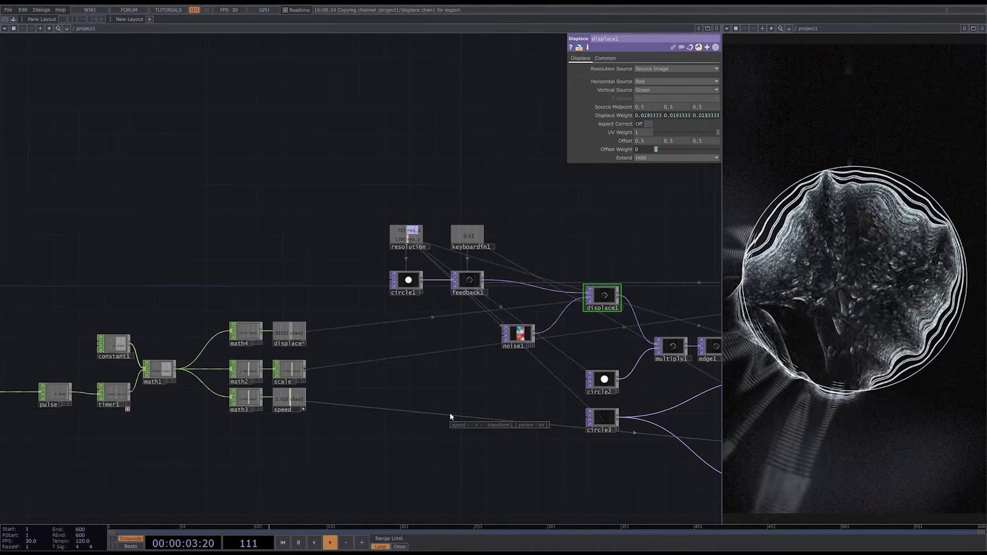
- Set math4's first To Range value to 0.015
{"action": "left_click", "coordinate": [244, 335]}
{"action": "left_click", "coordinate": [647, 78]}
{"action": "type", "text": "0.015"}
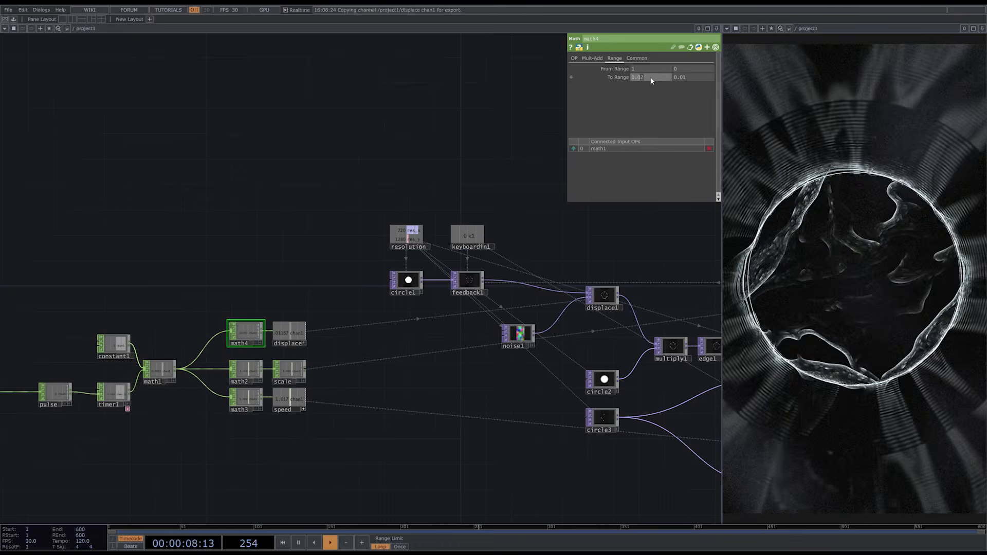
{"action": "left_click_drag", "start_coordinate": [519, 448], "coordinate": [327, 350]}
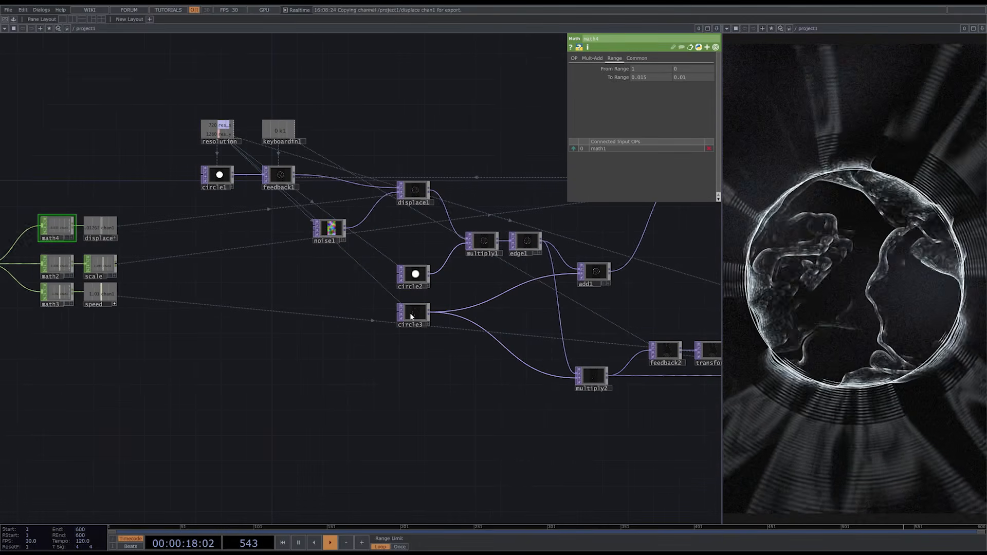
{"action": "scroll", "coordinate": [414, 314], "scroll_direction": "up", "scroll_amount": 5}
{"action": "left_click", "coordinate": [420, 312]}
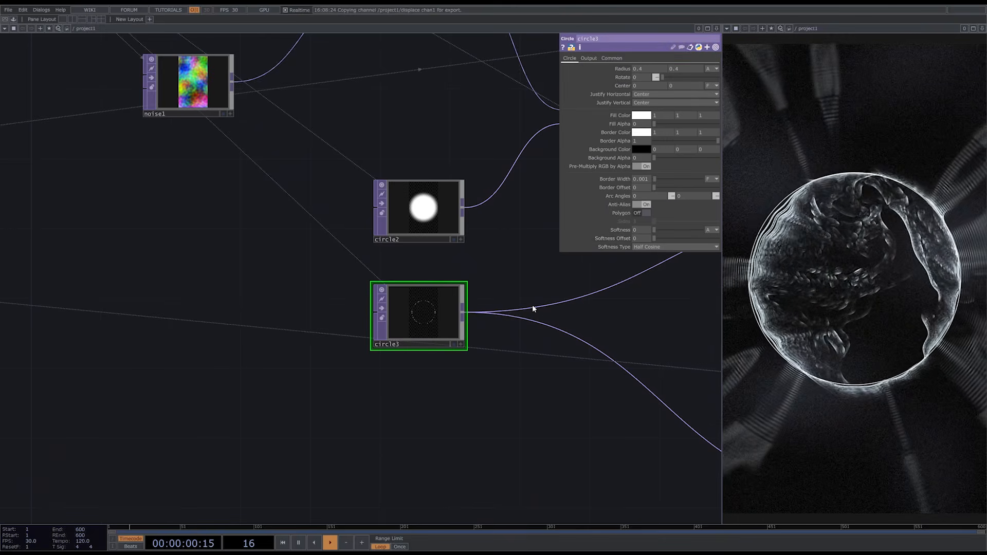
{"action": "left_click_drag", "start_coordinate": [654, 178], "coordinate": [650, 190]}
{"action": "key", "text": "Delete"}
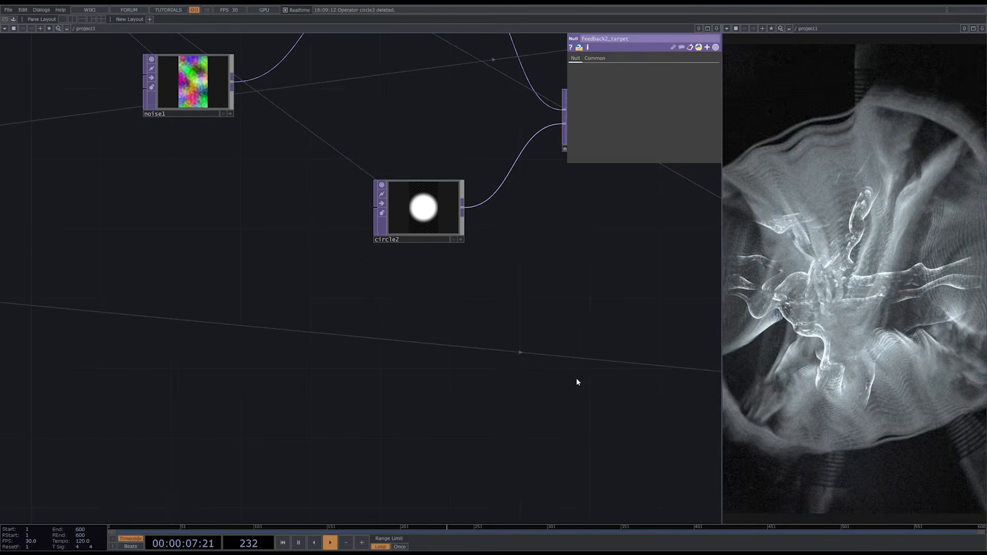
{"action": "key", "text": "ctrl+z"}
{"action": "key", "text": "ctrl+z"}
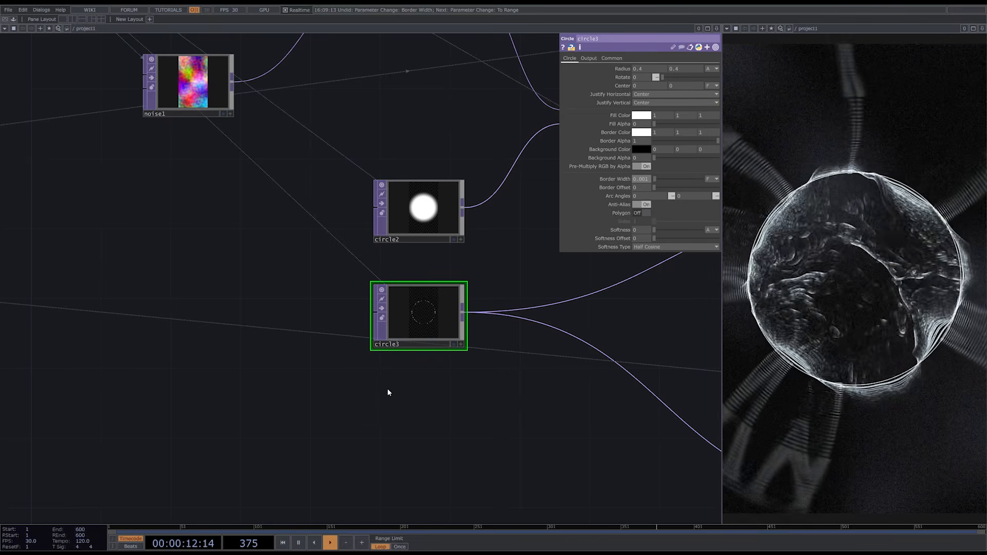
- Duplicate math3 below the original, keeping its math1 input
{"action": "scroll", "coordinate": [450, 395], "scroll_direction": "down", "scroll_amount": 3}
{"action": "left_click_drag", "start_coordinate": [209, 403], "coordinate": [539, 393]}
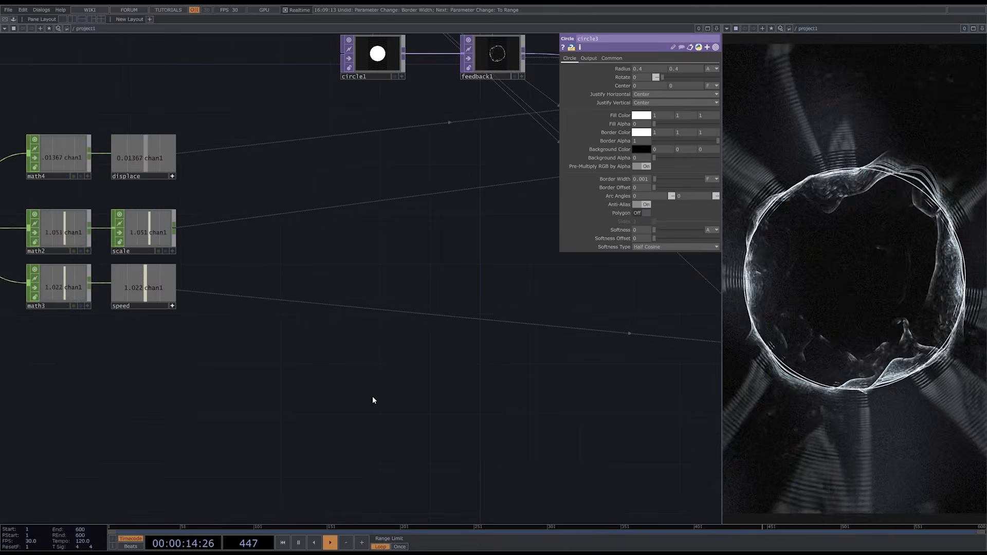
{"action": "scroll", "coordinate": [372, 396], "scroll_direction": "down", "scroll_amount": 2}
{"action": "left_click_drag", "start_coordinate": [235, 348], "coordinate": [360, 326]}
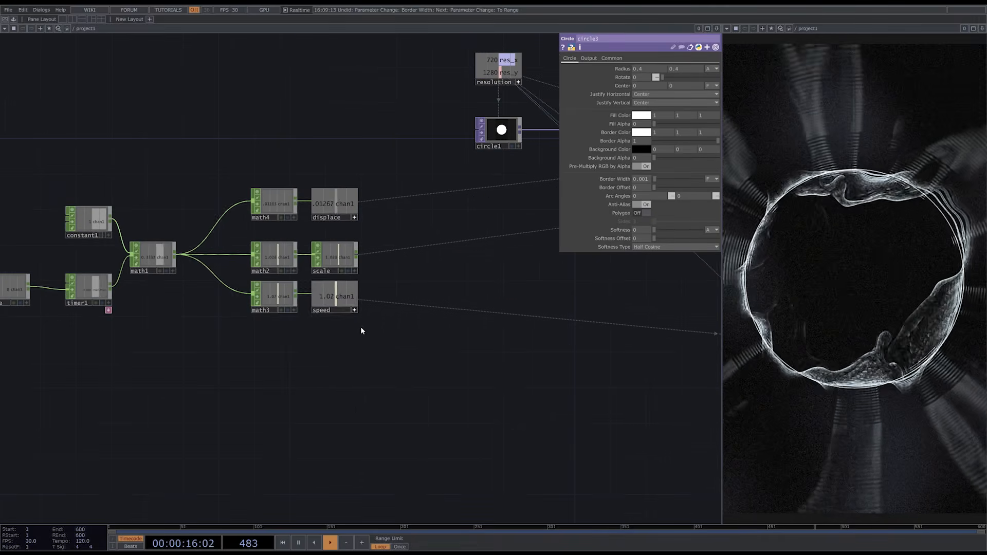
{"action": "left_click", "coordinate": [282, 297]}
{"action": "key", "text": "ctrl+c"}
{"action": "key", "text": "ctrl+v"}
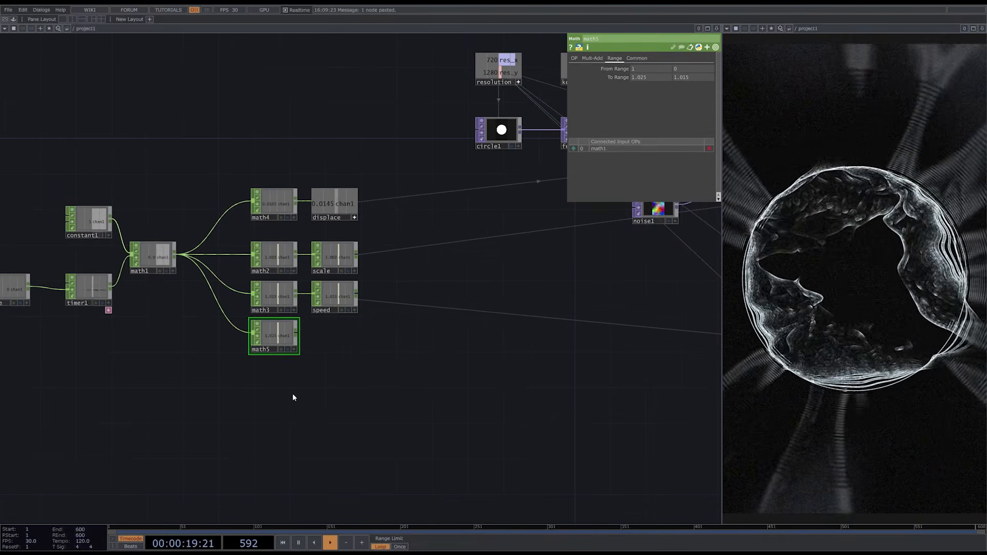
- Add a Null CHOP after math5
{"action": "right_click", "coordinate": [298, 334]}
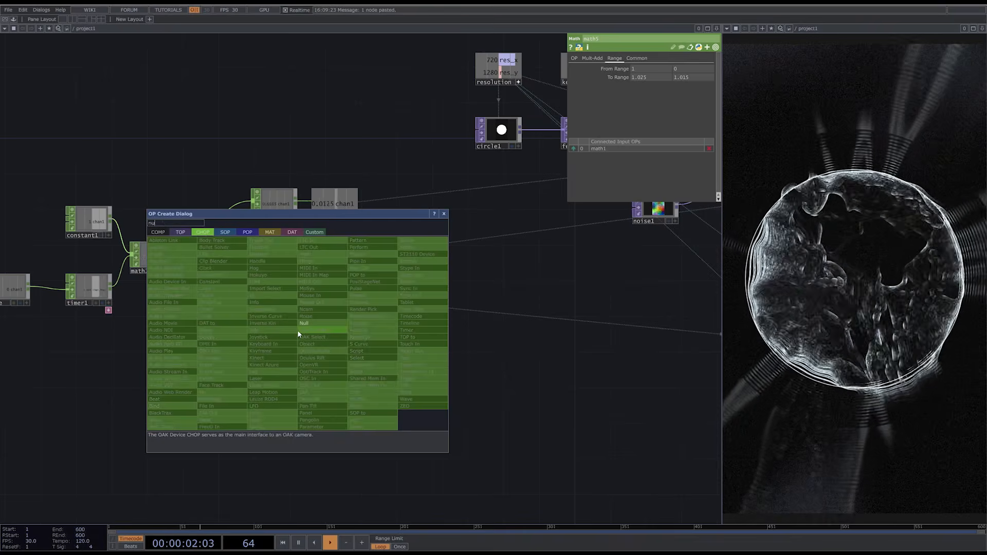
{"action": "left_click", "coordinate": [300, 331]}
{"action": "left_click", "coordinate": [335, 342]}
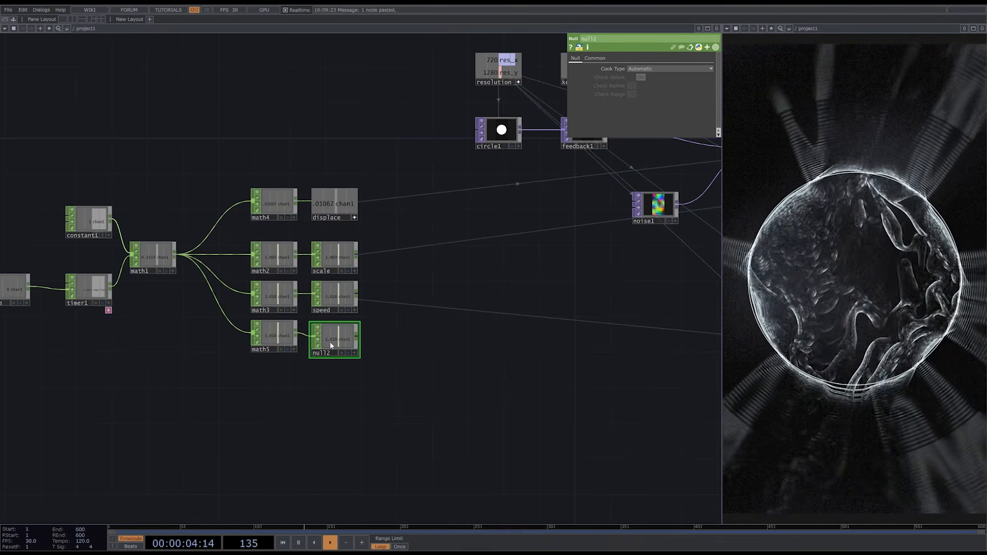
- Rename the null after math5 as border
{"action": "left_click", "coordinate": [321, 354]}
{"action": "type", "text": "border"}
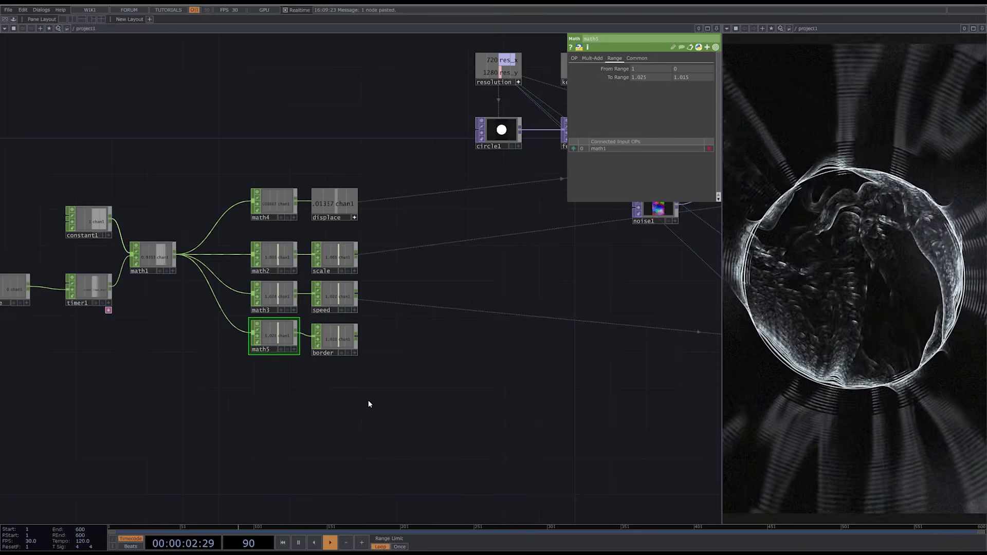
- Check circle3's Border Width parameter and set math5's To Range to 0.0015 and 0.001
{"action": "left_click_drag", "start_coordinate": [510, 398], "coordinate": [337, 401]}
{"action": "left_click", "coordinate": [599, 322]}
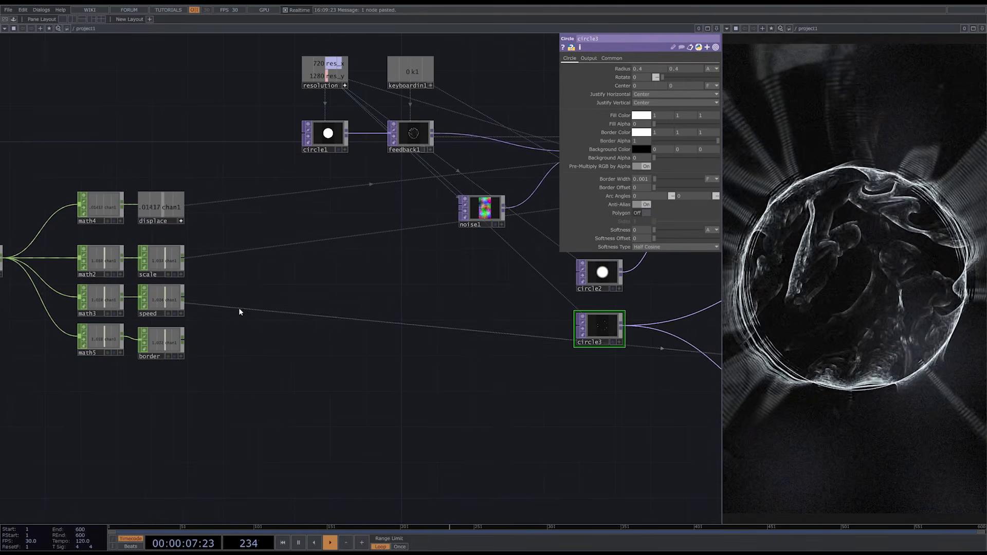
{"action": "left_click", "coordinate": [98, 339]}
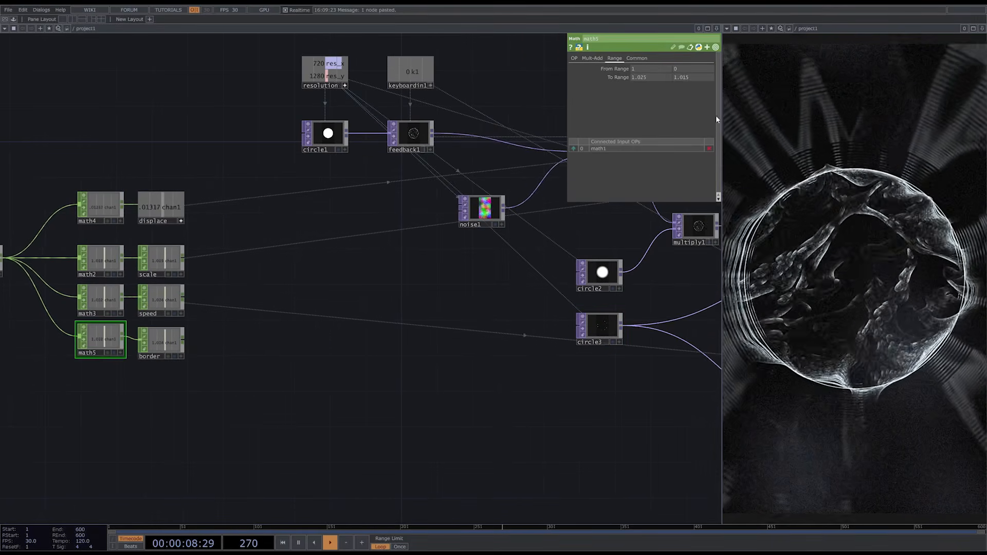
{"action": "left_click", "coordinate": [690, 77]}
{"action": "type", "text": "0.001"}
{"action": "key", "text": "Return"}
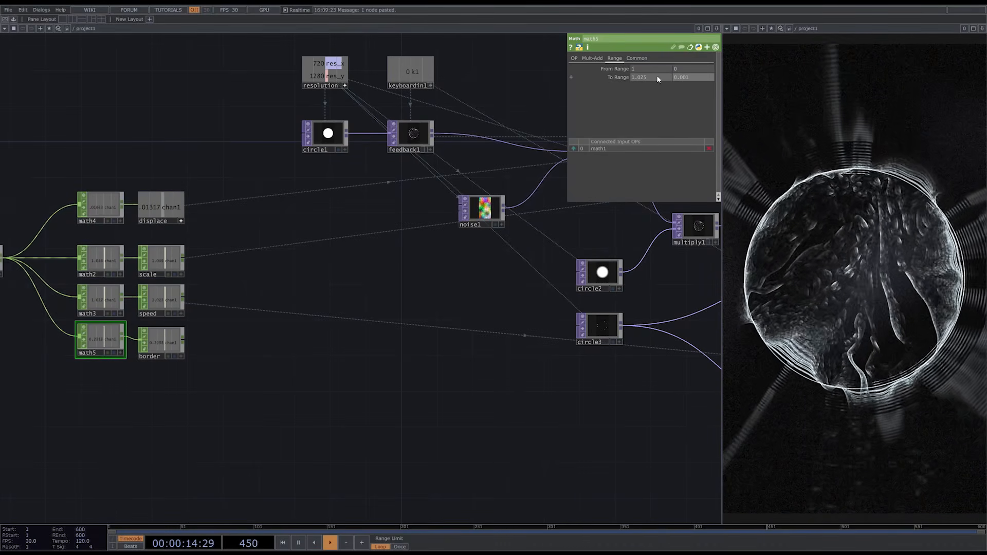
{"action": "type", "text": "0.0015"}
{"action": "key", "text": "Return"}
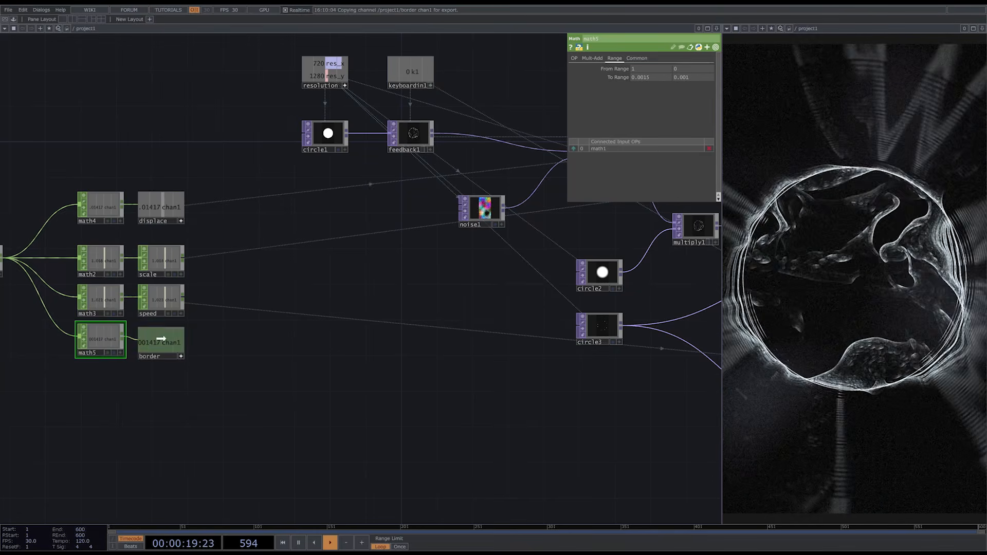
- Drive circle3's Border Width with a CHOP reference to border's chan1 and set math5's To Range to 0.002 and 0.0005
{"action": "left_click", "coordinate": [597, 328]}
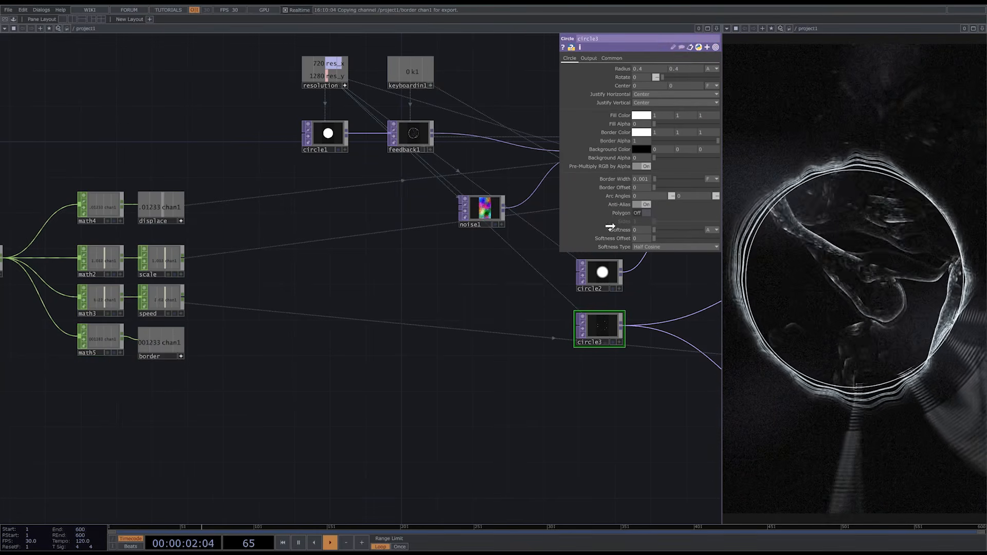
{"action": "left_click", "coordinate": [625, 175]}
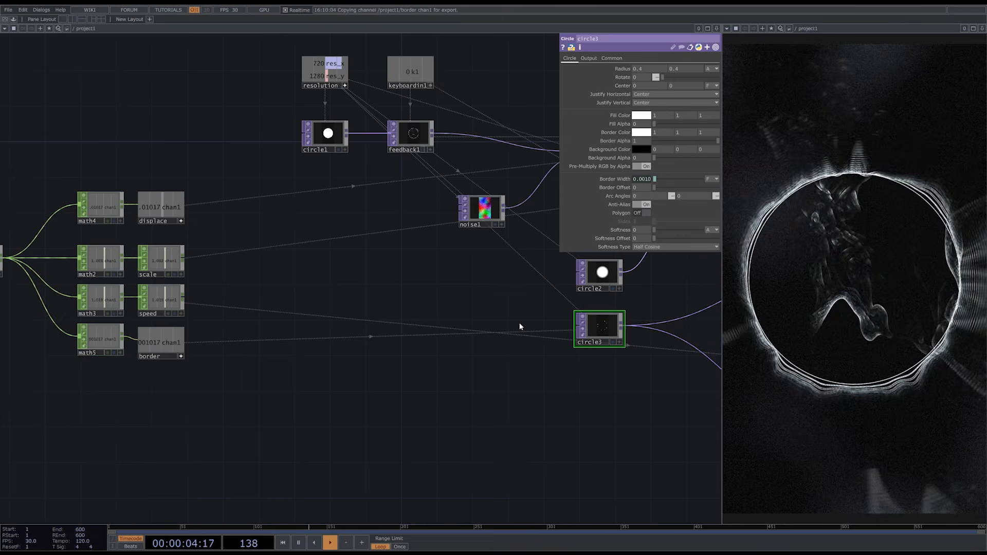
{"action": "left_click", "coordinate": [100, 339]}
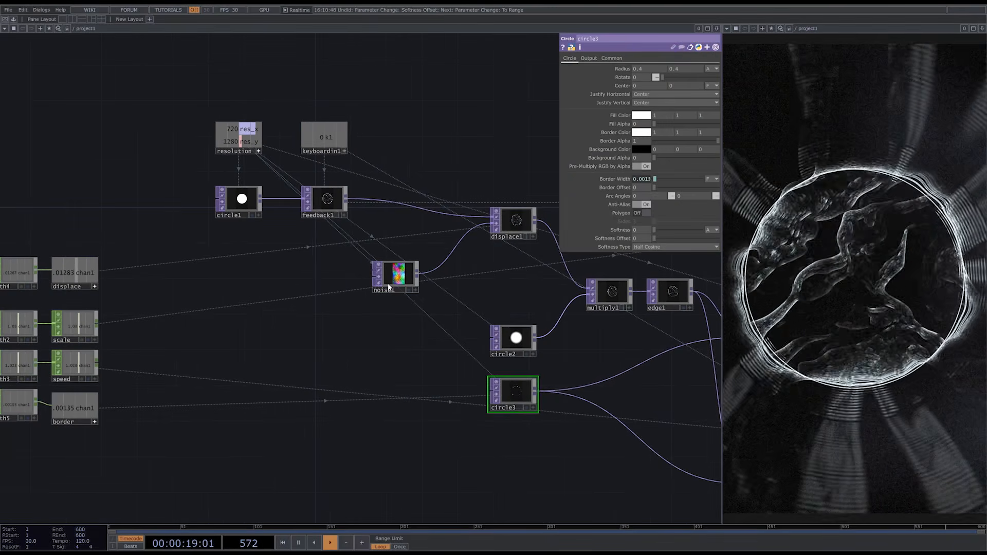
- Try out different Seed values on noise1, ending at 1429
{"action": "left_click", "coordinate": [400, 276]}
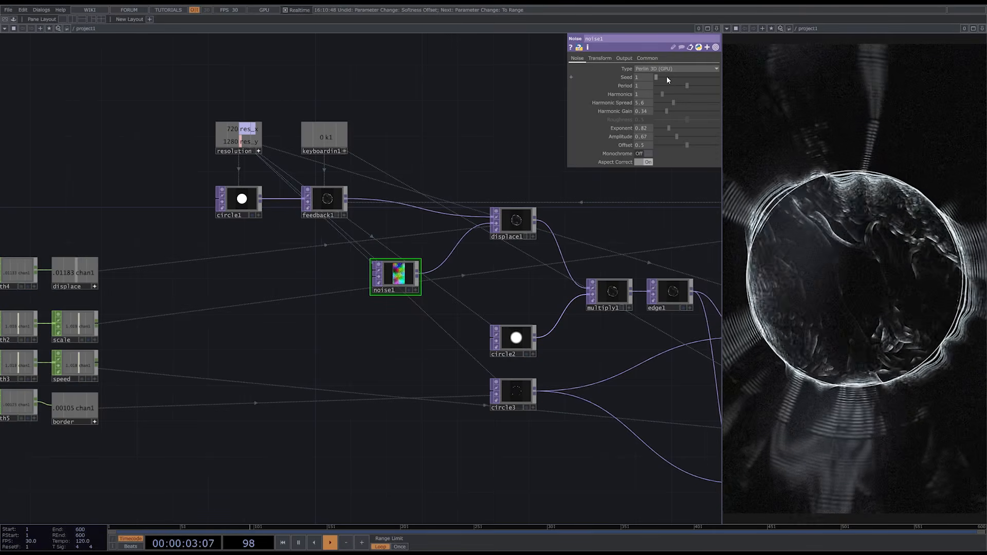
{"action": "mouse_move", "coordinate": [667, 77]}
{"action": "left_mouse_down"}
{"action": "mouse_move", "coordinate": [696, 77]}
{"action": "mouse_move", "coordinate": [666, 76]}
{"action": "left_mouse_up"}
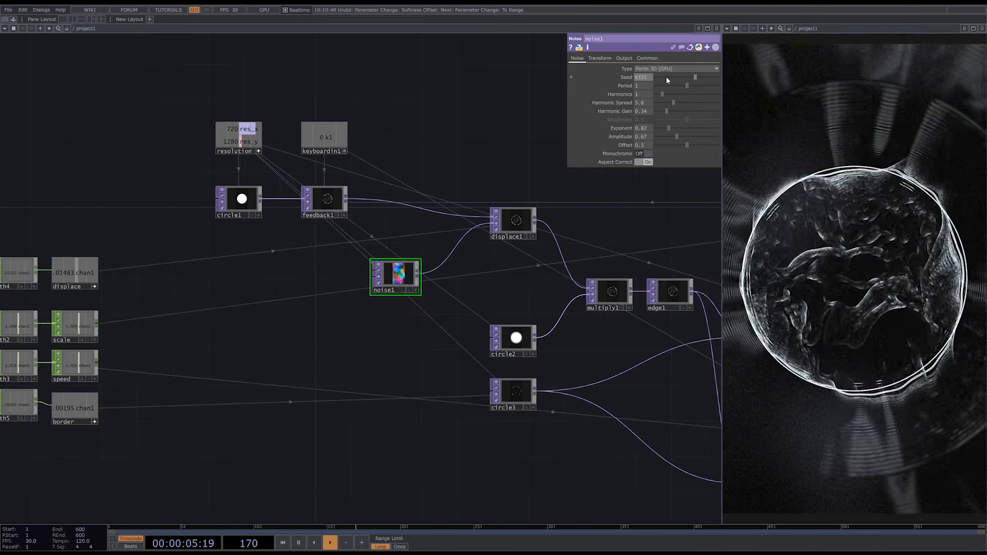
- Move lfo2 and the pulse null closer together and away from timer1 to make room between them
{"action": "left_click_drag", "start_coordinate": [128, 219], "coordinate": [458, 199]}
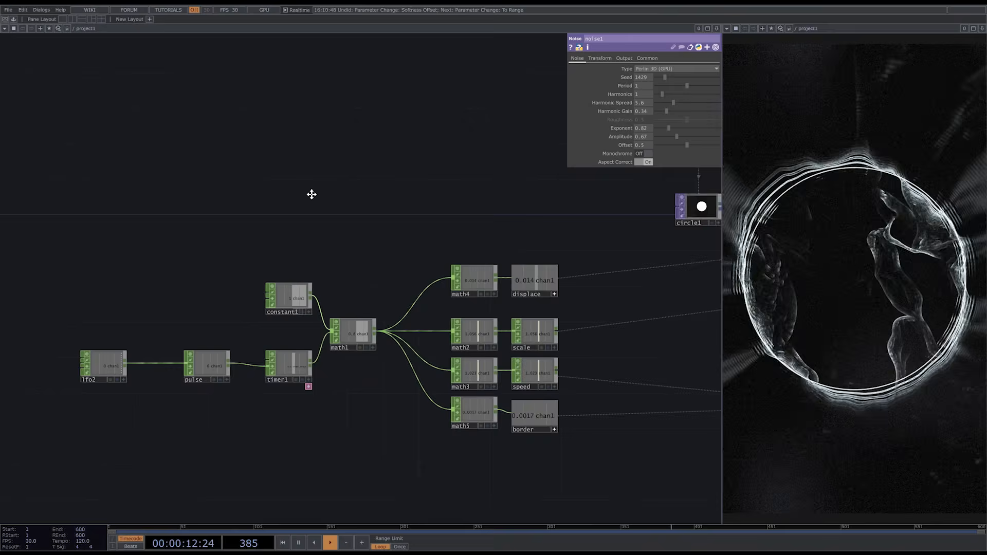
{"action": "left_click_drag", "start_coordinate": [311, 194], "coordinate": [386, 195]}
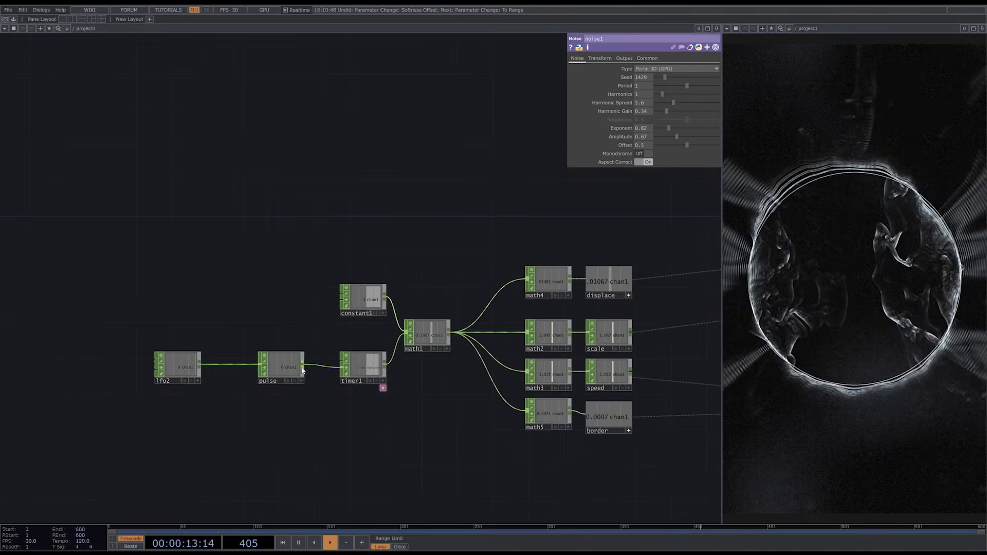
{"action": "left_click_drag", "start_coordinate": [264, 366], "coordinate": [246, 368]}
{"action": "left_click_drag", "start_coordinate": [162, 364], "coordinate": [162, 364]}
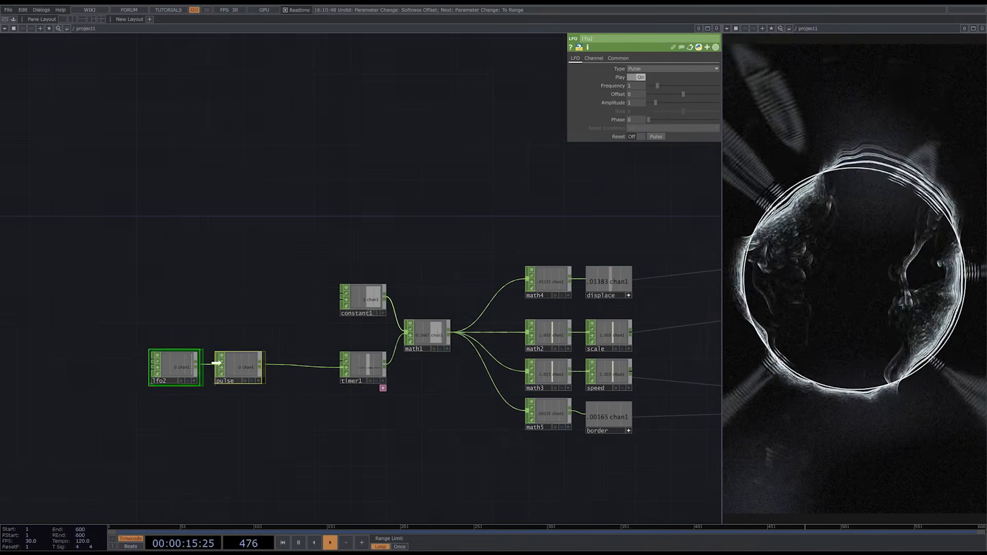
{"action": "left_click_drag", "start_coordinate": [251, 364], "coordinate": [169, 368]}
{"action": "left_click_drag", "start_coordinate": [195, 337], "coordinate": [325, 275]}
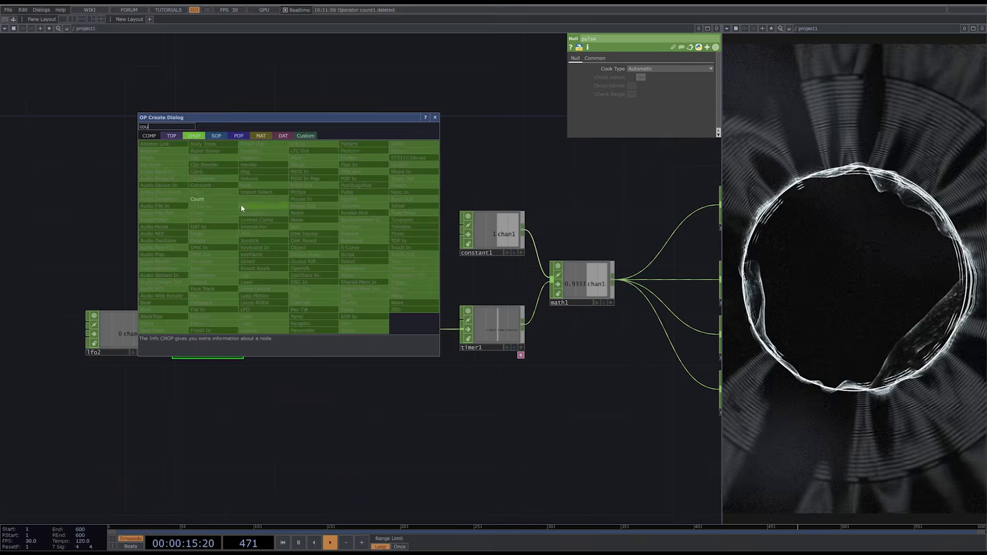
- Add a Count CHOP above the pulse chain with its Limit set to Loop Min/Max and Limit Maximum set to 3
{"action": "left_click", "coordinate": [240, 204]}
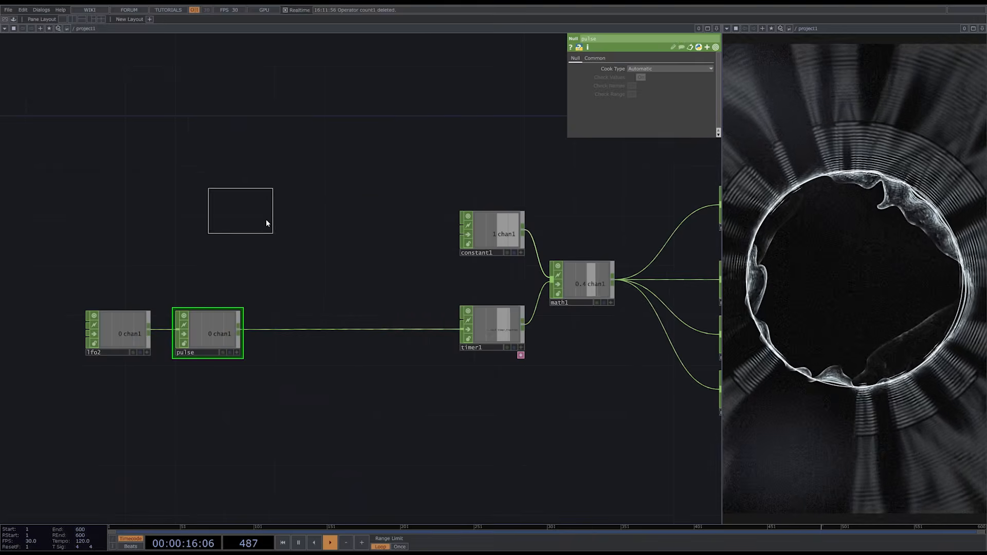
{"action": "left_click", "coordinate": [304, 214]}
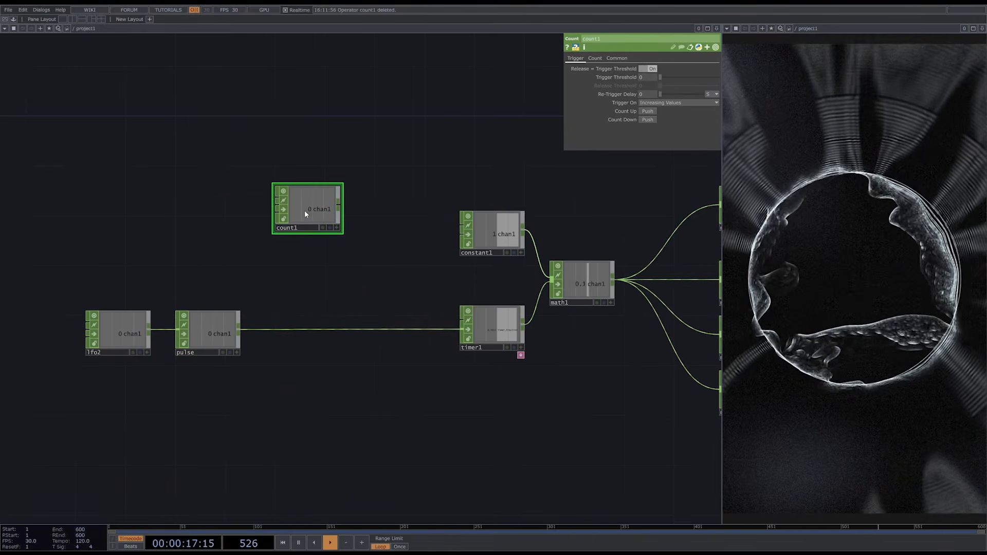
{"action": "left_click", "coordinate": [595, 58]}
{"action": "left_click", "coordinate": [678, 68]}
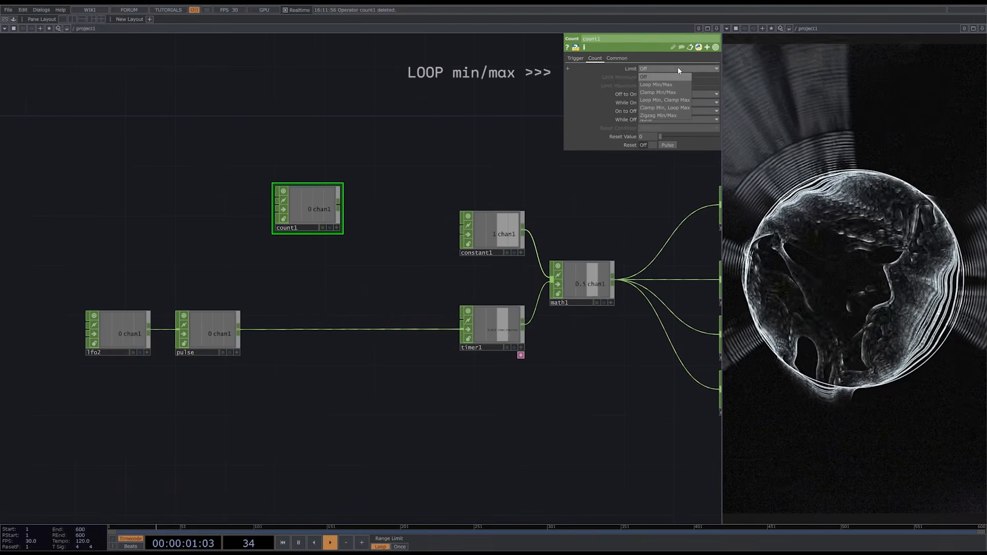
{"action": "left_click", "coordinate": [678, 84]}
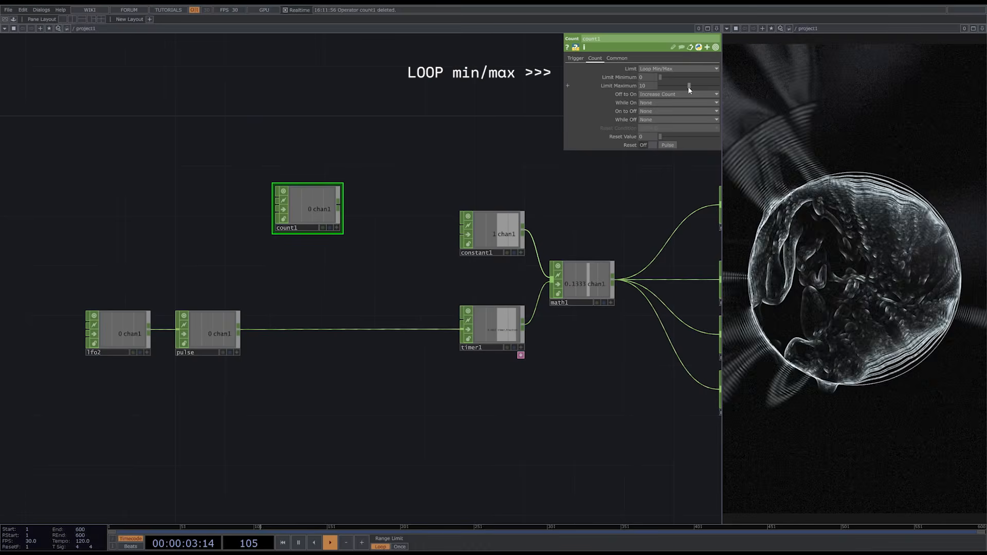
{"action": "left_click_drag", "start_coordinate": [688, 86], "coordinate": [649, 84]}
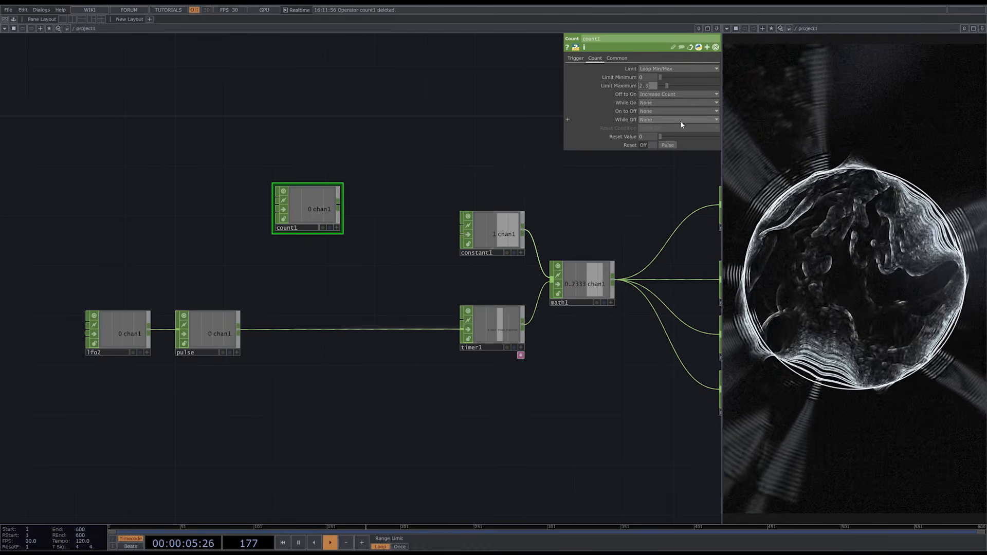
{"action": "type", "text": "3"}
{"action": "key", "text": "Return"}
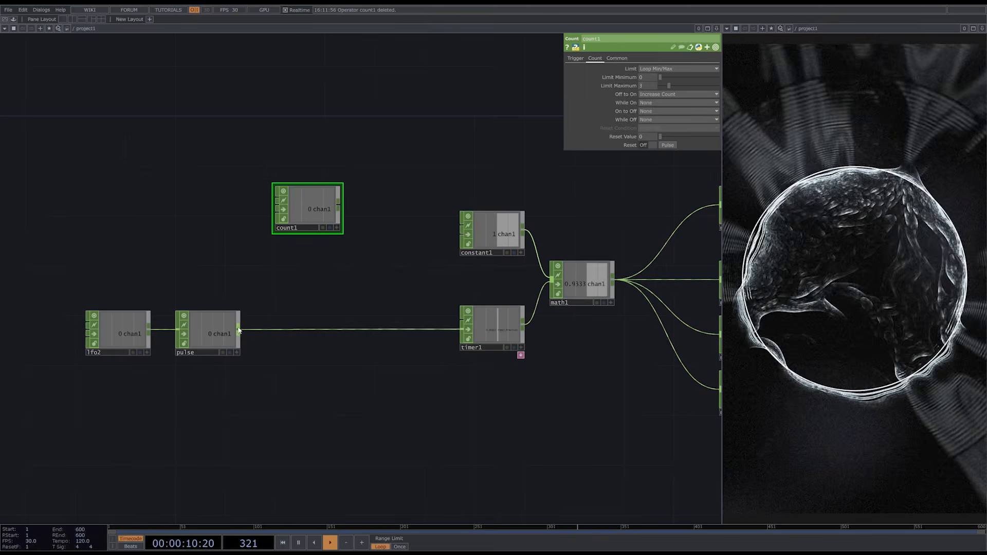
- Connect the pulse null's output to count1 and raise count1 above the chain
{"action": "left_click_drag", "start_coordinate": [239, 331], "coordinate": [271, 200]}
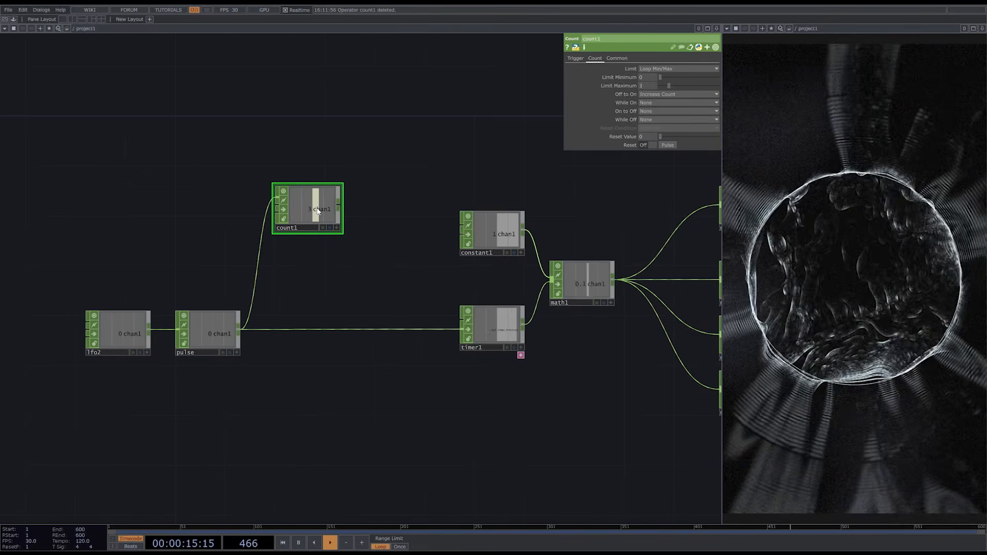
{"action": "left_click_drag", "start_coordinate": [316, 209], "coordinate": [315, 327]}
- Add a Logic CHOP after count1 and set its Convert Input to On When Equal to Zero
{"action": "left_click", "coordinate": [326, 220]}
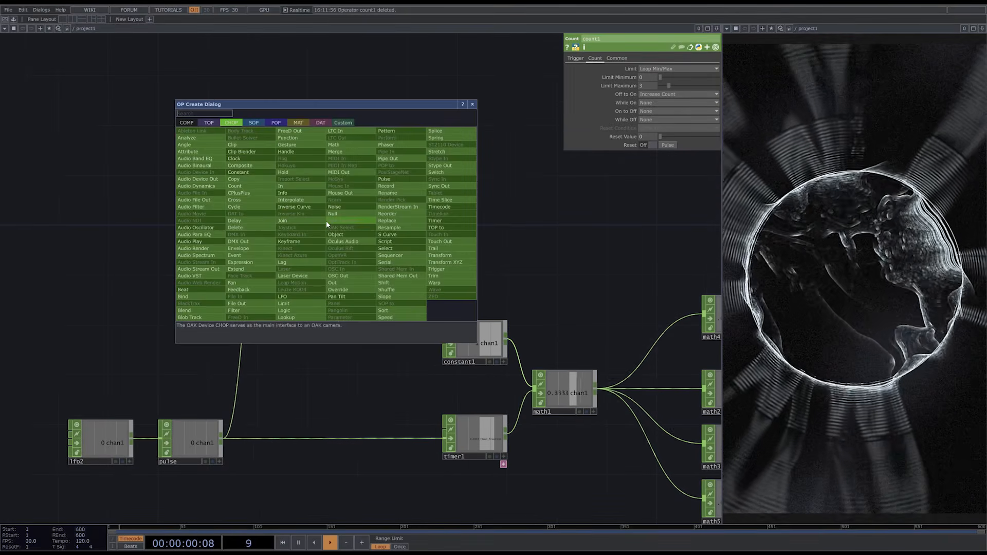
{"action": "type", "text": "lo"}
{"action": "left_click", "coordinate": [301, 311]}
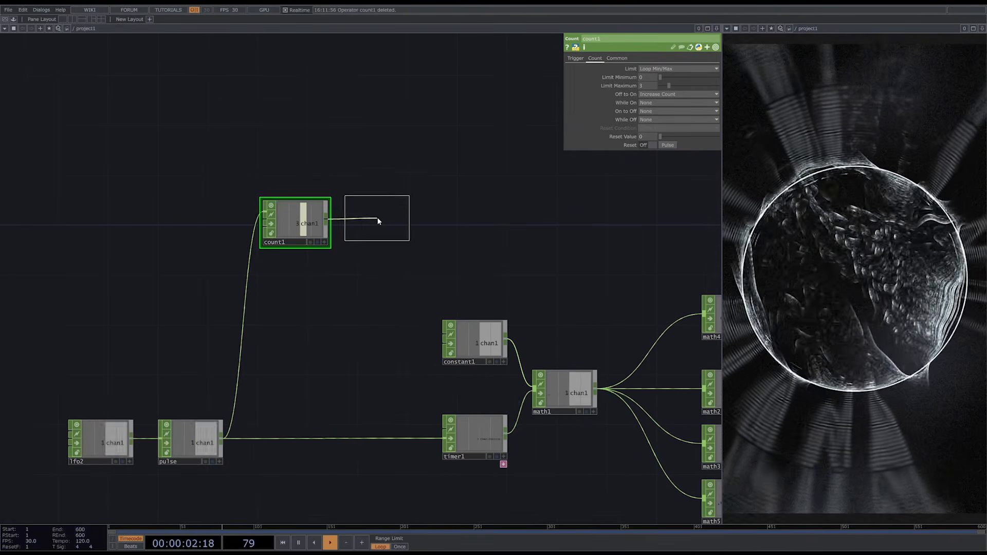
{"action": "left_click", "coordinate": [379, 222]}
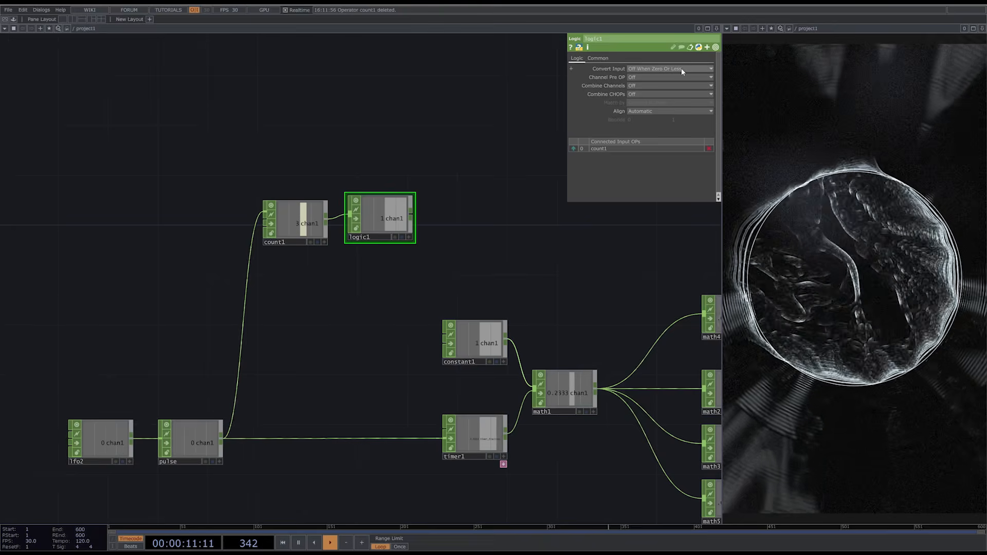
{"action": "left_click", "coordinate": [681, 69]}
{"action": "left_click", "coordinate": [680, 116]}
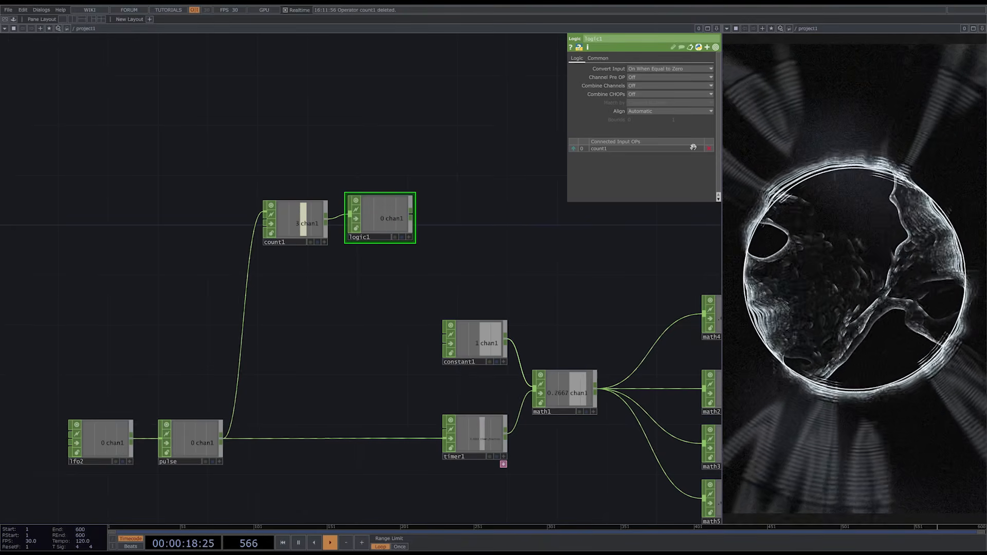
- Add an unconnected Pattern CHOP beside logic1, above the math chain
{"action": "left_click_drag", "start_coordinate": [495, 197], "coordinate": [295, 235]}
{"action": "key", "text": "Tab"}
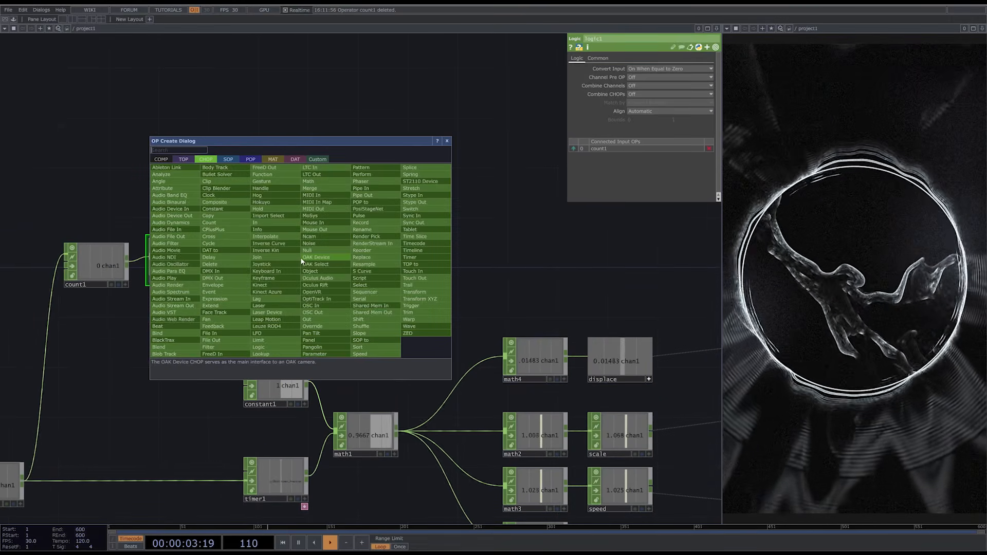
{"action": "type", "text": "pat"}
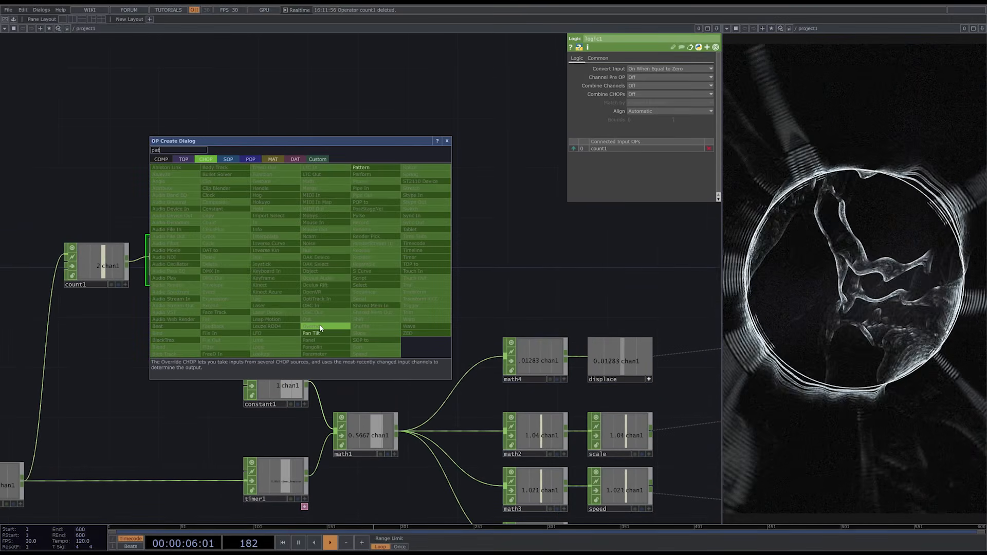
{"action": "left_click", "coordinate": [385, 170]}
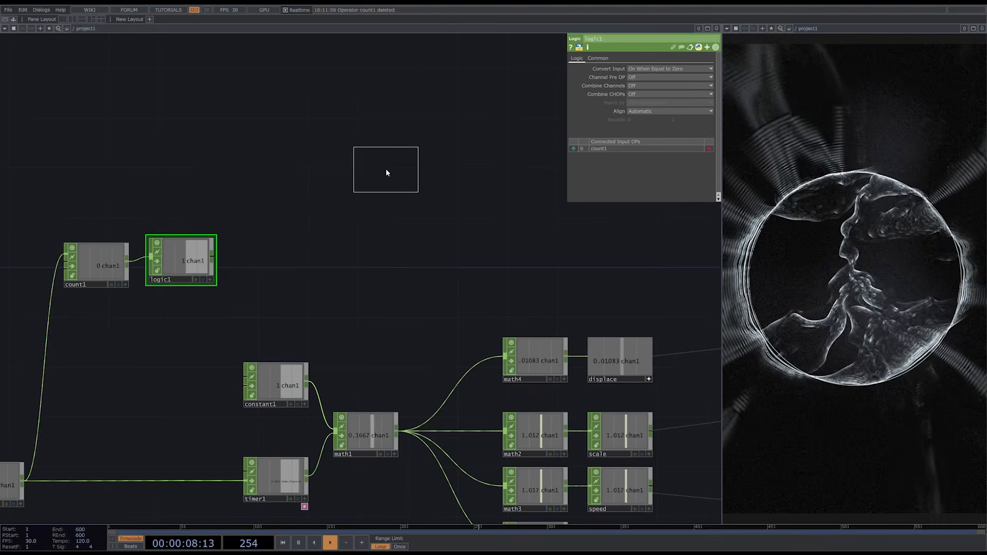
{"action": "left_click", "coordinate": [340, 262]}
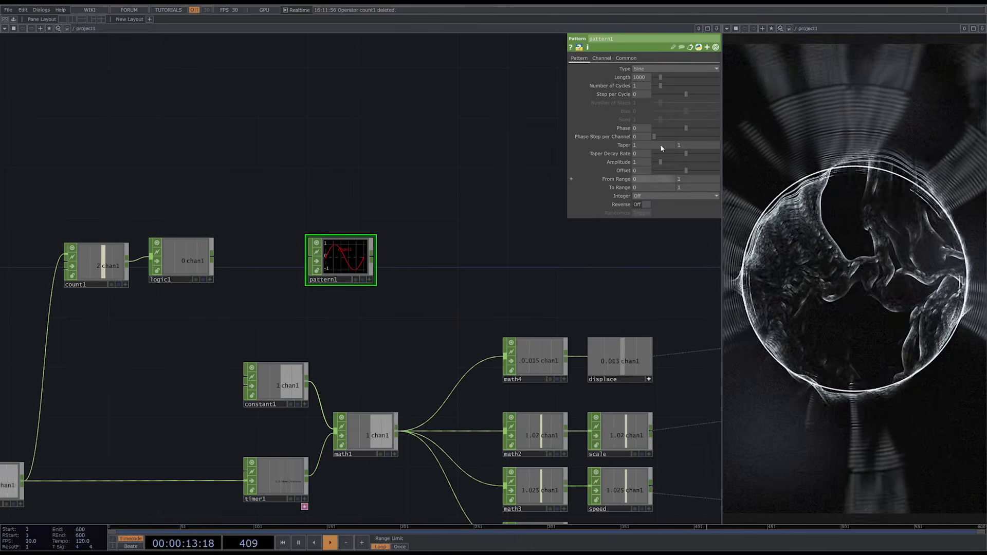
- Set pattern1's Type to Random Non-Repeating Integers, its Length to 1 and its second To Range value to 999
{"action": "left_click", "coordinate": [690, 67]}
{"action": "left_click", "coordinate": [681, 154]}
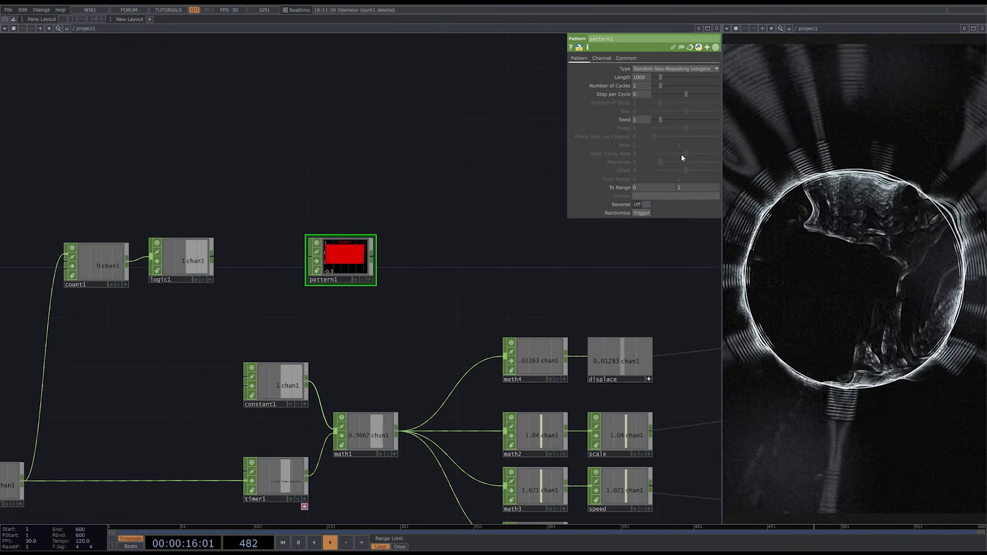
{"action": "left_click_drag", "start_coordinate": [660, 78], "coordinate": [617, 77]}
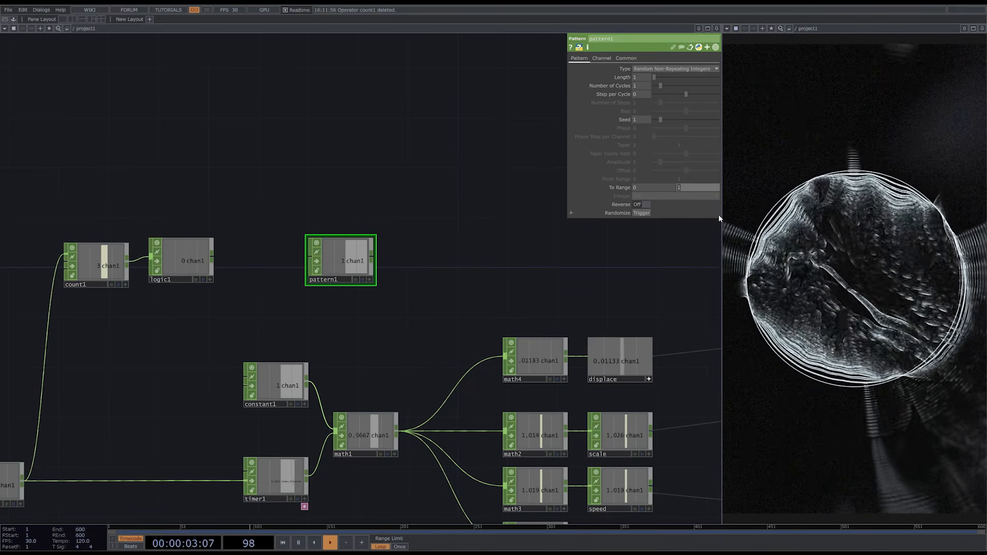
{"action": "type", "text": "999"}
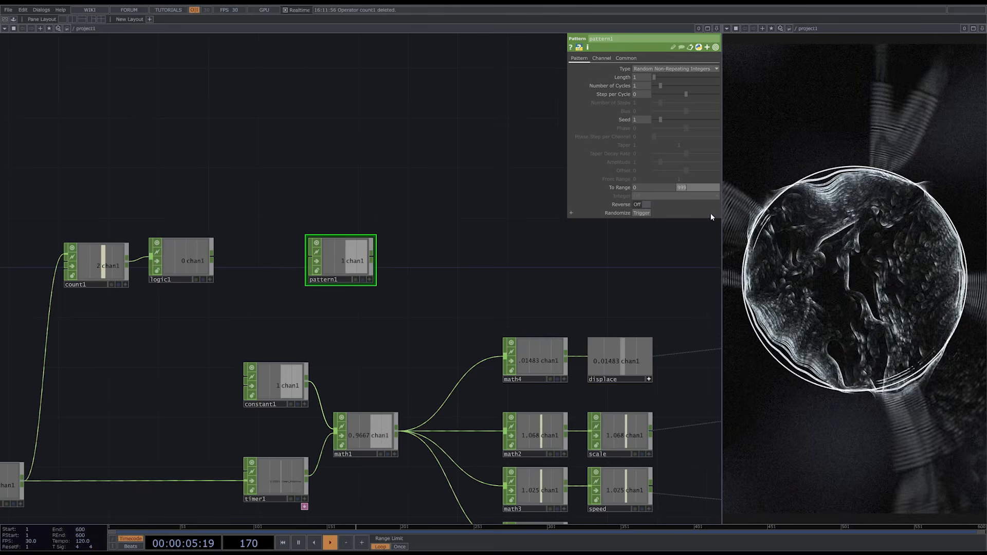
{"action": "key", "text": "Return"}
- Test pattern1's Randomize trigger and drive it with a CHOP reference to logic1's chan1
{"action": "left_click", "coordinate": [642, 214]}
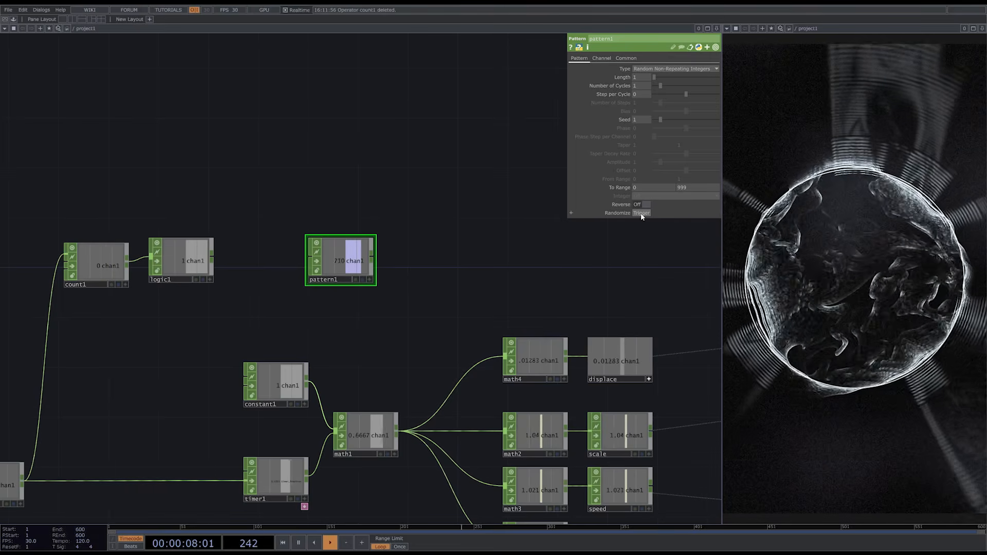
{"action": "left_click", "coordinate": [641, 213]}
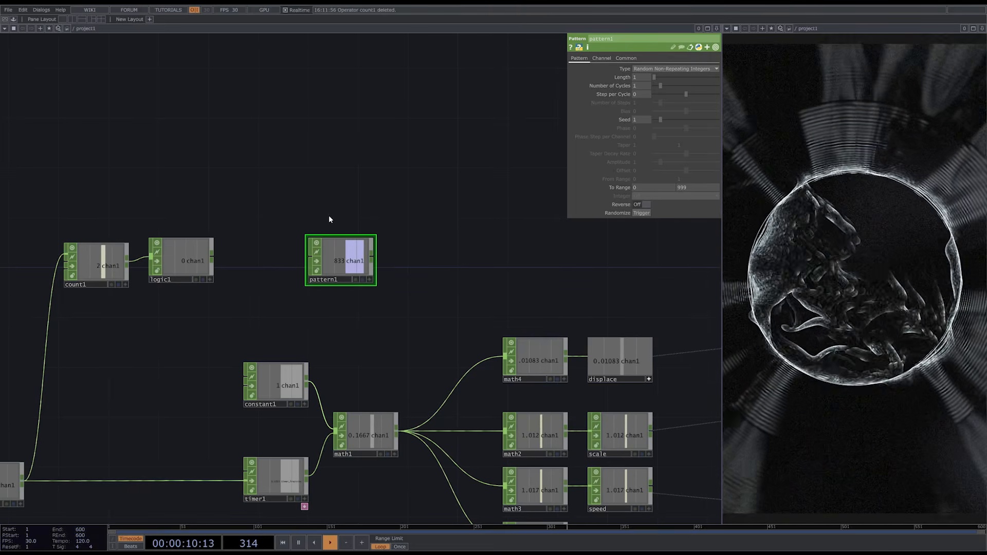
{"action": "left_click_drag", "start_coordinate": [188, 259], "coordinate": [638, 208]}
{"action": "left_click", "coordinate": [659, 211]}
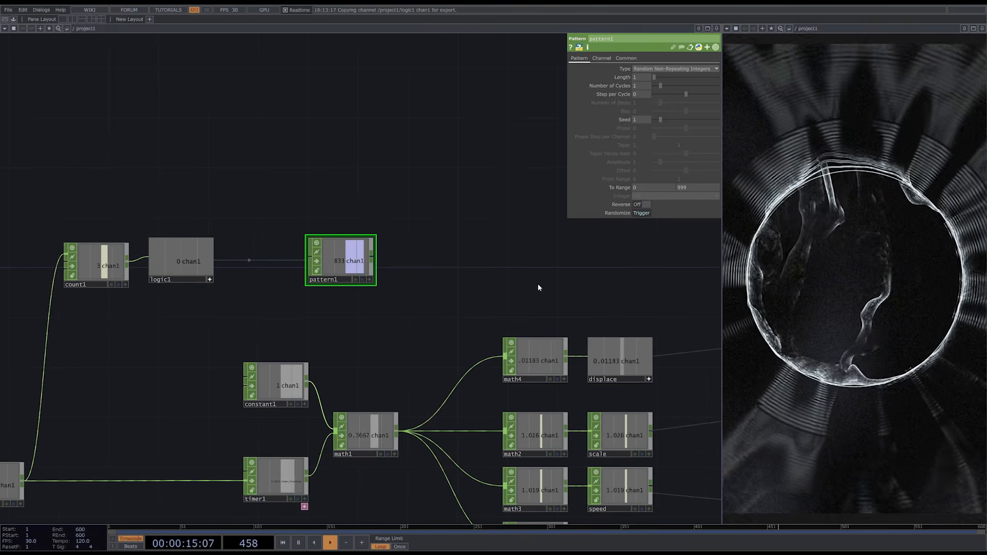
- Add a Null CHOP after pattern1 and name it seed
{"action": "left_click_drag", "start_coordinate": [370, 260], "coordinate": [533, 261]}
{"action": "left_click_drag", "start_coordinate": [473, 294], "coordinate": [209, 308]}
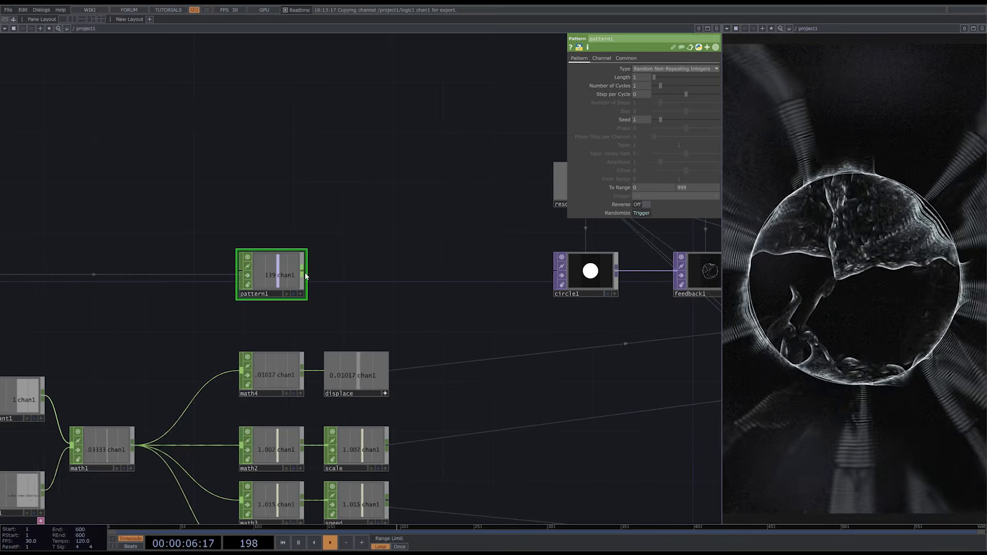
{"action": "right_click", "coordinate": [303, 272]}
{"action": "left_click", "coordinate": [312, 264]}
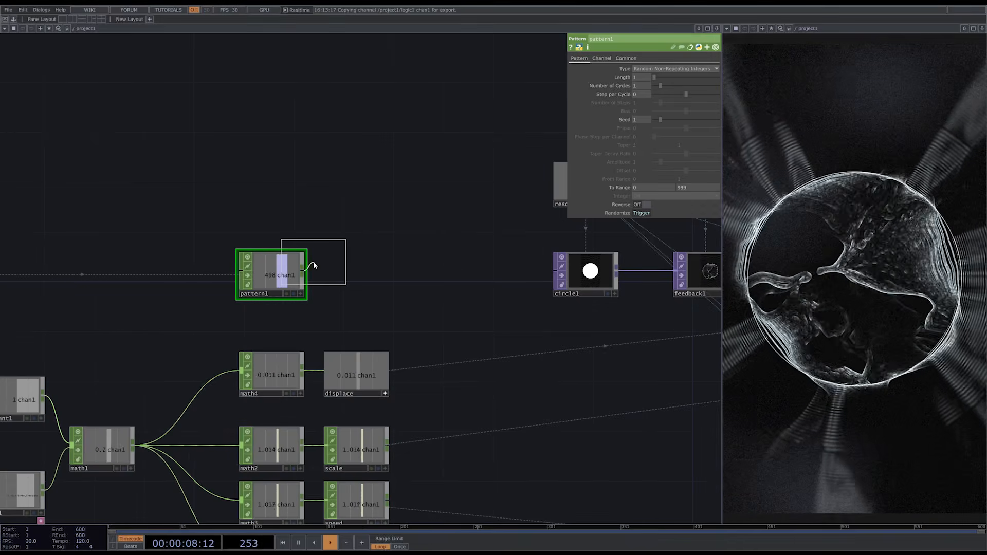
{"action": "left_click", "coordinate": [356, 272]}
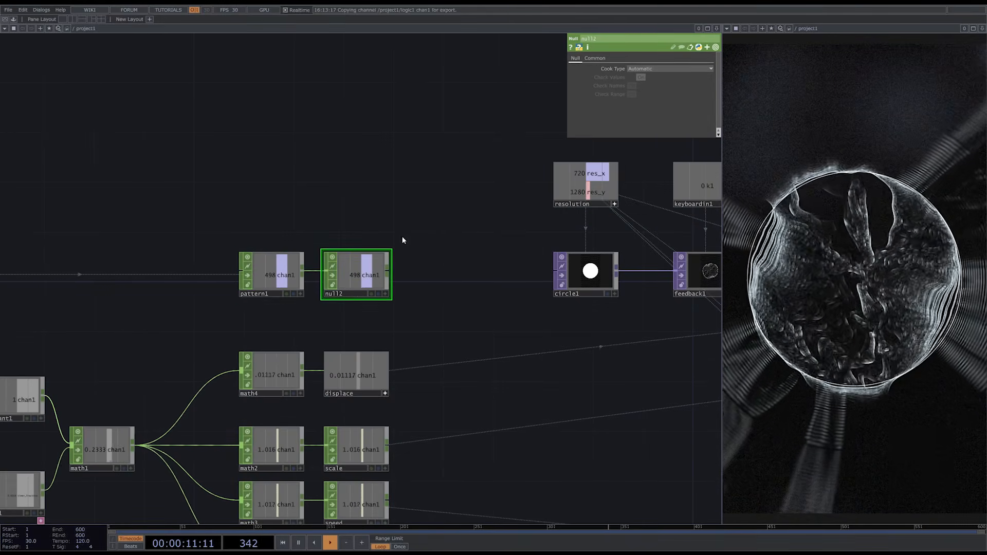
{"action": "type", "text": "ed"}
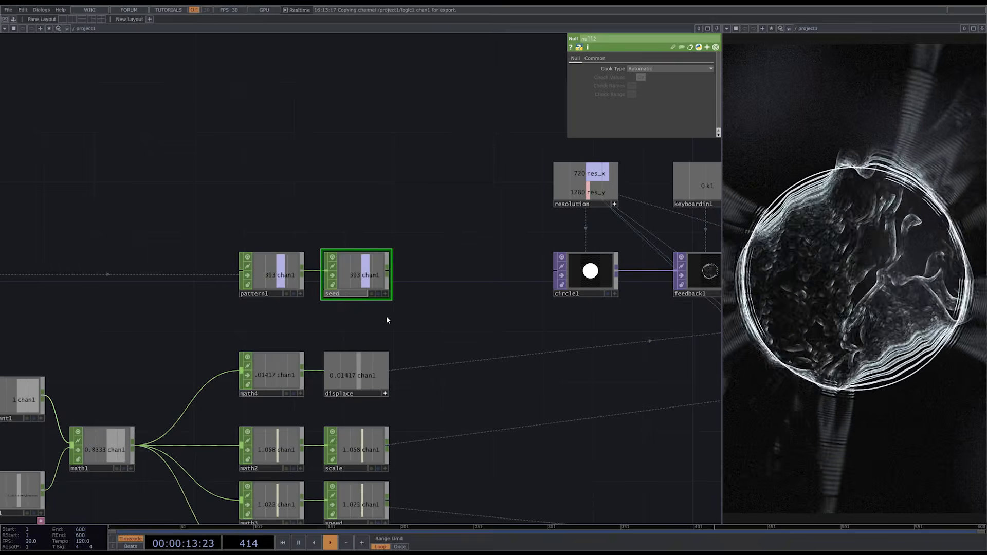
{"action": "key", "text": "Return"}
- Drive noise1's Seed with a CHOP reference to the chan1 channel of the seed null
{"action": "scroll", "coordinate": [360, 319], "scroll_direction": "down", "scroll_amount": 4}
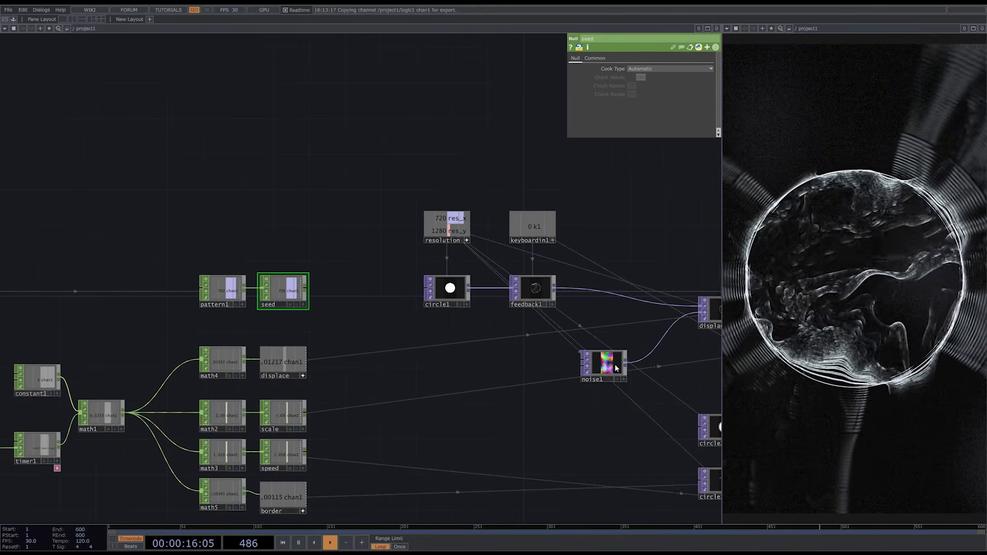
{"action": "left_click", "coordinate": [617, 367]}
{"action": "left_click", "coordinate": [304, 304]}
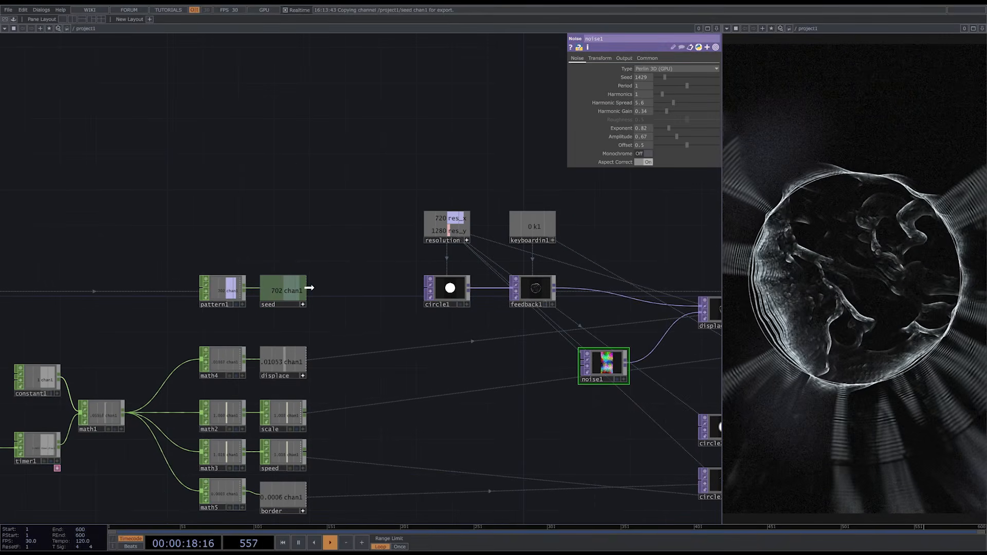
{"action": "left_click_drag", "start_coordinate": [309, 288], "coordinate": [649, 78]}
{"action": "left_click", "coordinate": [656, 82]}
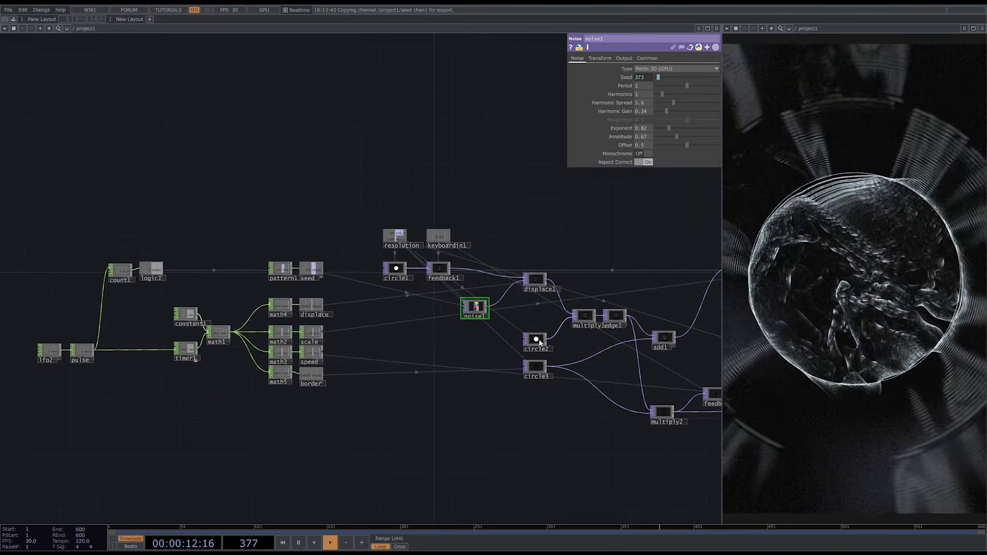
- Try a lower Softness of about 0.168 on circle2
{"action": "left_click", "coordinate": [536, 340]}
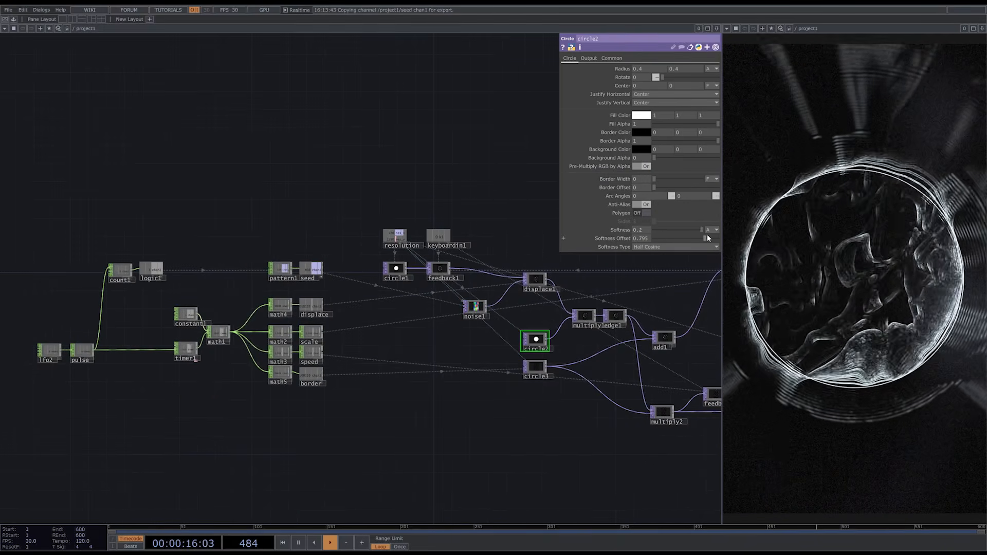
{"action": "left_click_drag", "start_coordinate": [702, 230], "coordinate": [726, 242]}
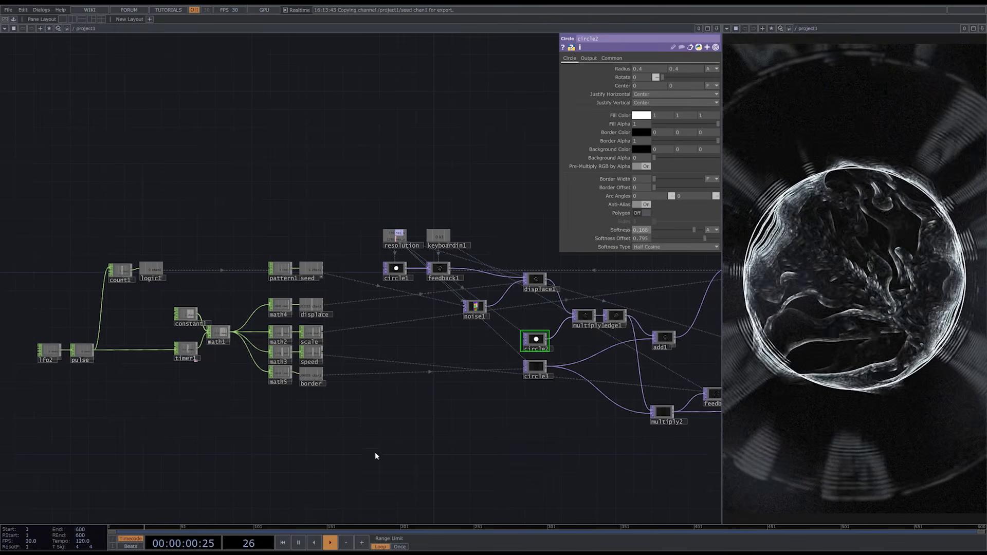
- Duplicate math5 beneath it with its math1 input kept, and set the copy's To Range to 0 and 0.2
{"action": "scroll", "coordinate": [293, 430], "scroll_direction": "up", "scroll_amount": 3}
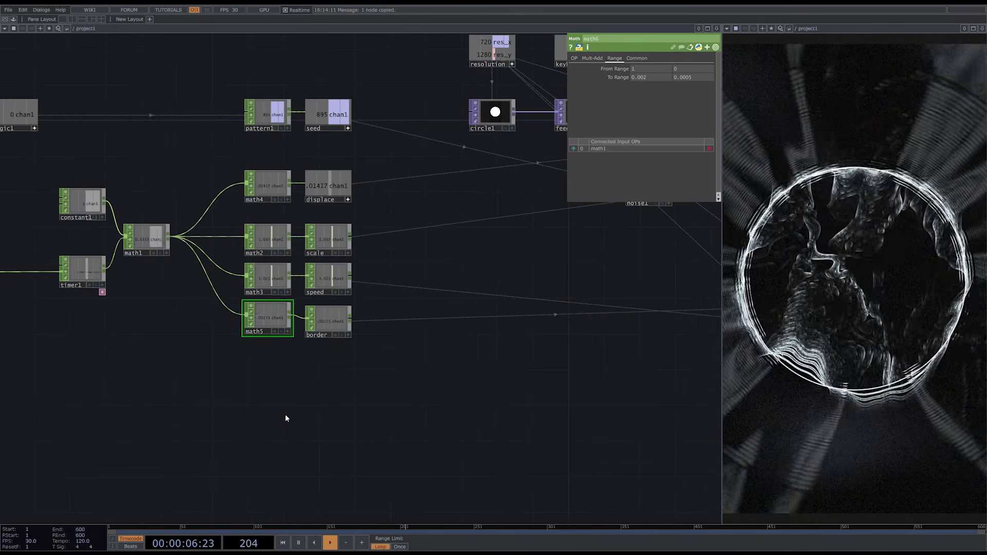
{"action": "key", "text": "ctrl+v"}
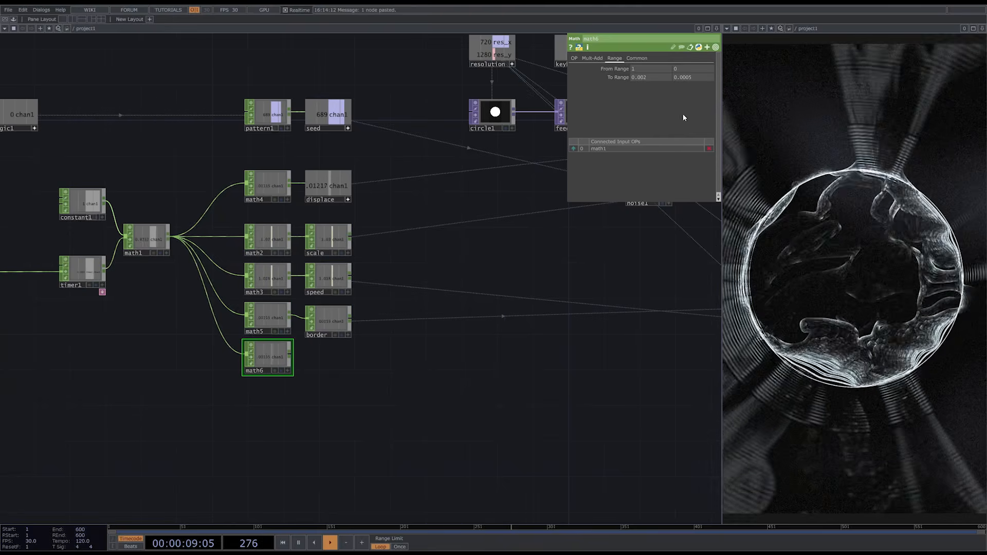
{"action": "left_click", "coordinate": [650, 77]}
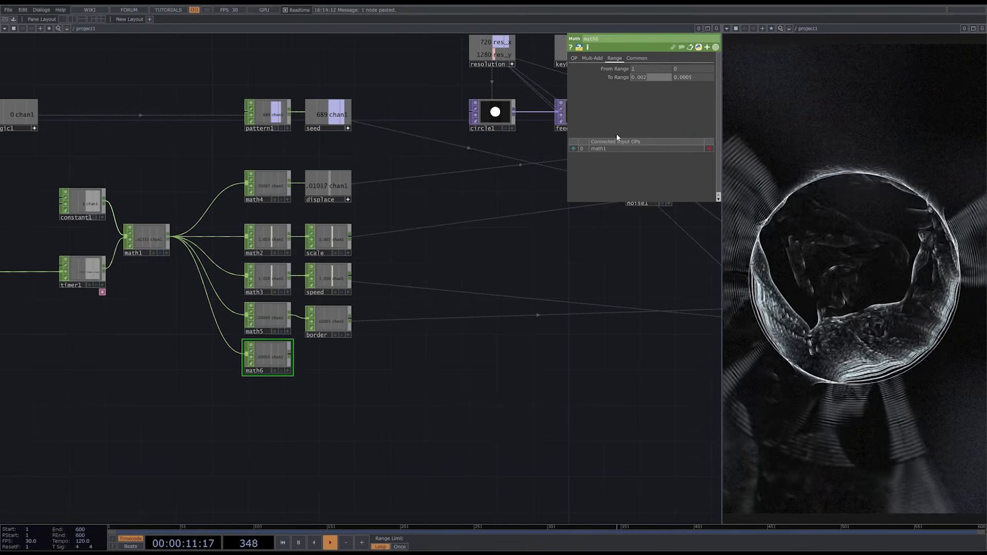
{"action": "type", "text": "0"}
{"action": "left_click", "coordinate": [697, 78]}
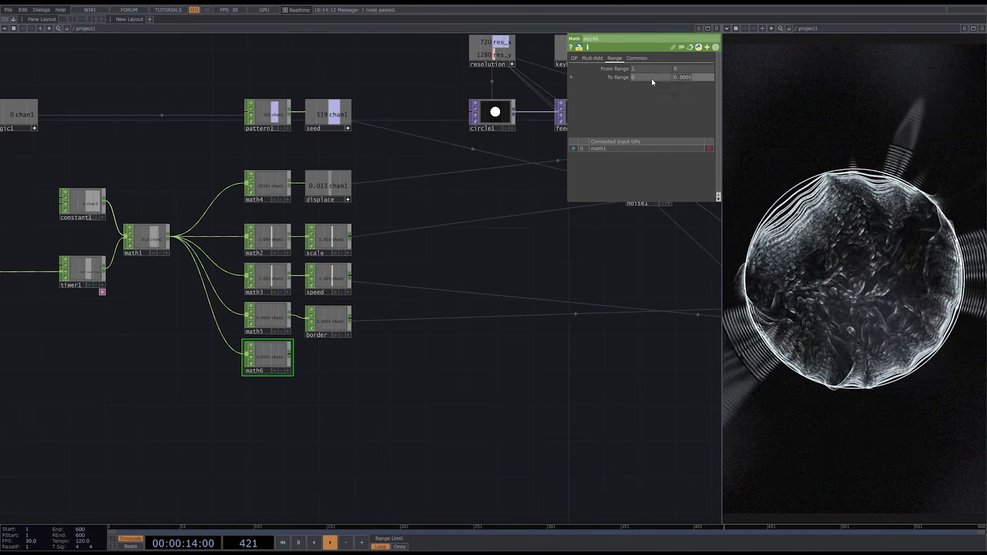
{"action": "type", "text": "0.2"}
{"action": "key", "text": "Return"}
{"action": "scroll", "coordinate": [334, 370], "scroll_direction": "down", "scroll_amount": 3}
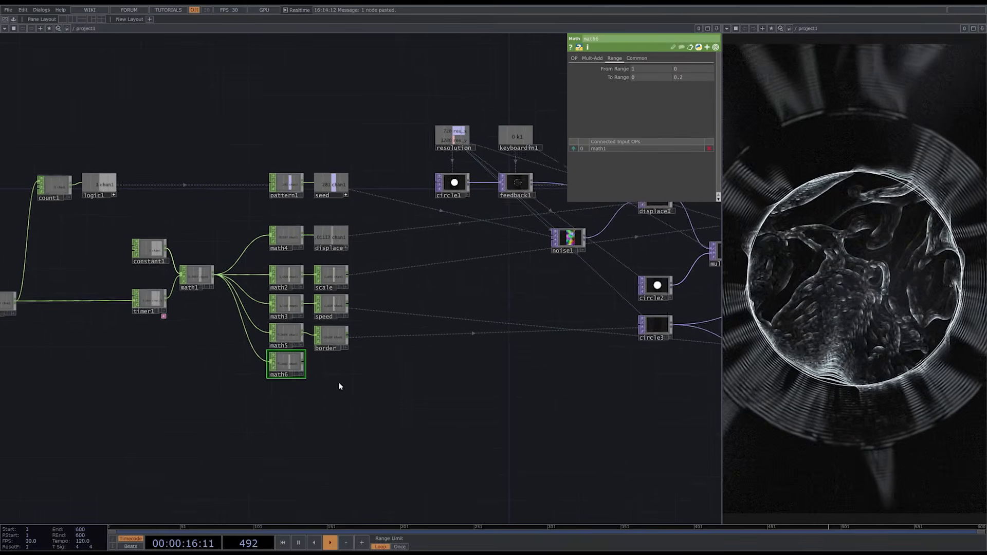
- Add a Null CHOP after math6 and name it softness
{"action": "key", "text": "Tab"}
{"action": "left_click", "coordinate": [316, 355]}
{"action": "left_click", "coordinate": [331, 366]}
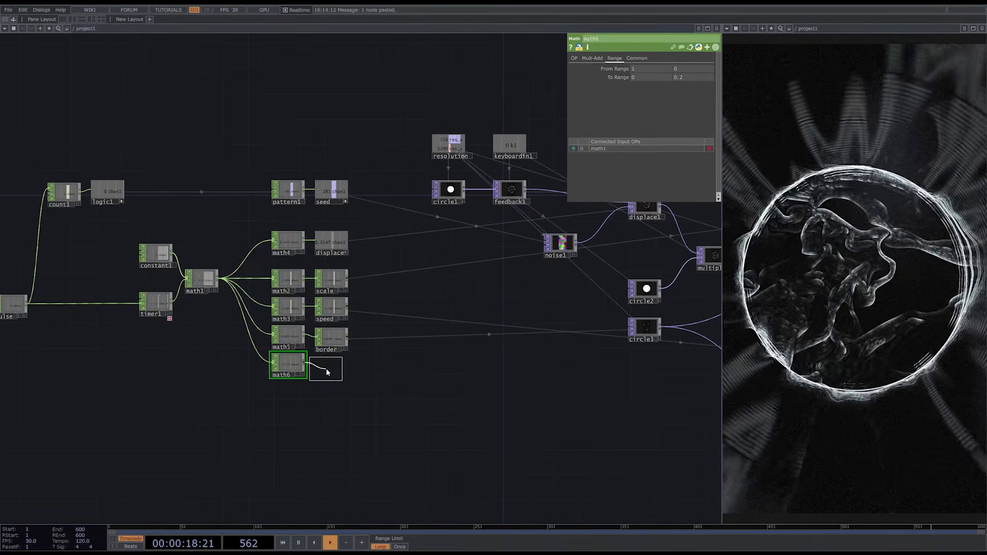
{"action": "left_click", "coordinate": [329, 377]}
{"action": "type", "text": "softne"}
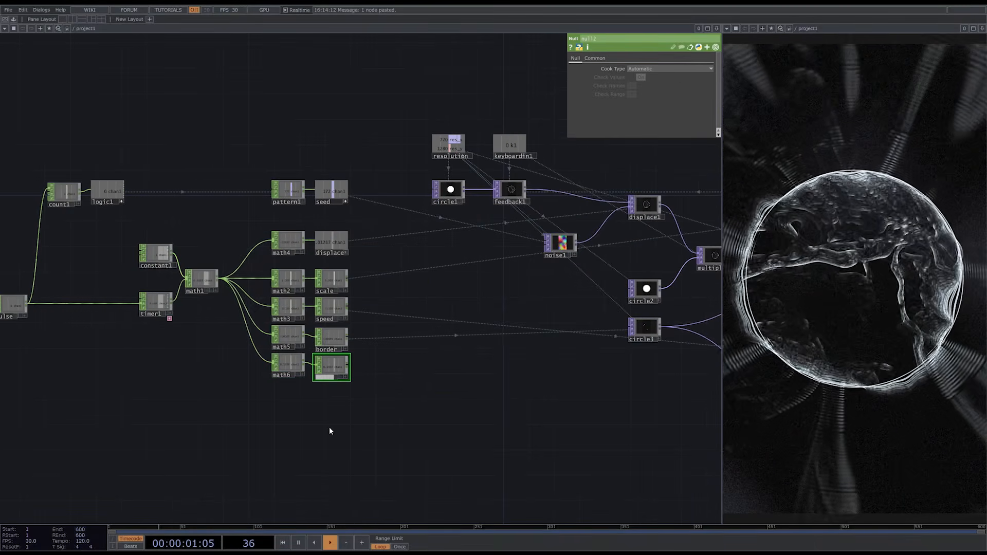
{"action": "type", "text": "ss"}
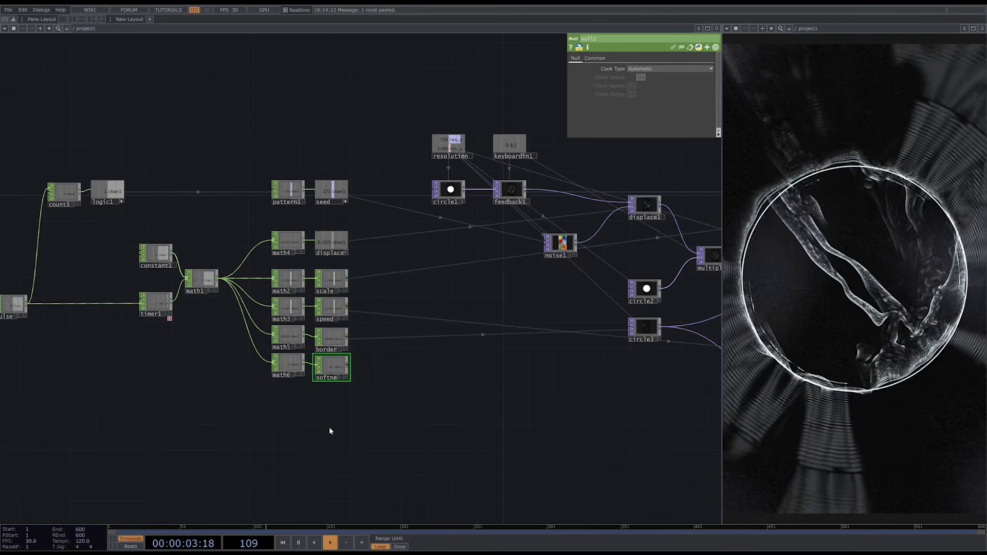
{"action": "key", "text": "Return"}
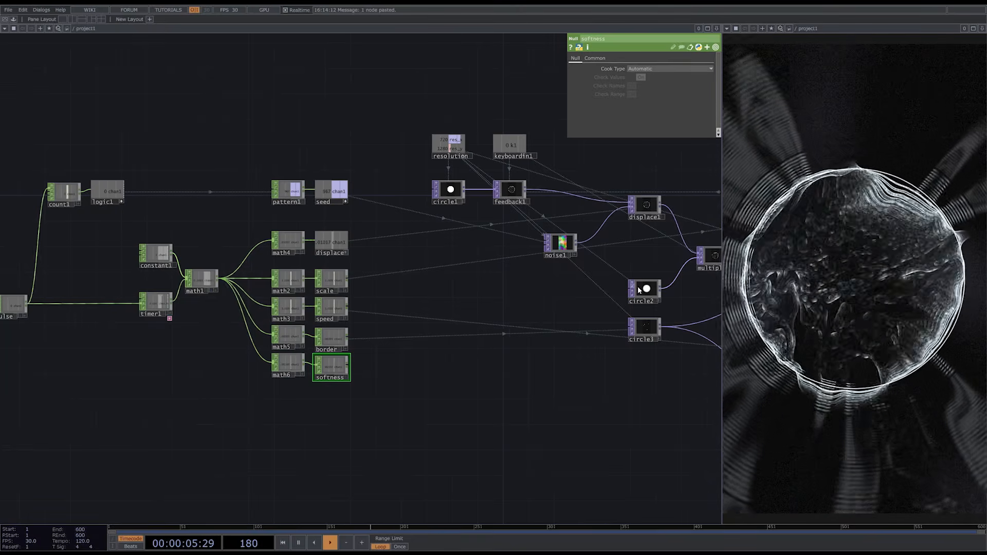
- Drive circle2's Softness with a CHOP reference to the softness null, and set math6's To Range to 0.2 and 0
{"action": "left_click", "coordinate": [647, 290]}
{"action": "scroll", "coordinate": [353, 381], "scroll_direction": "up", "scroll_amount": 4}
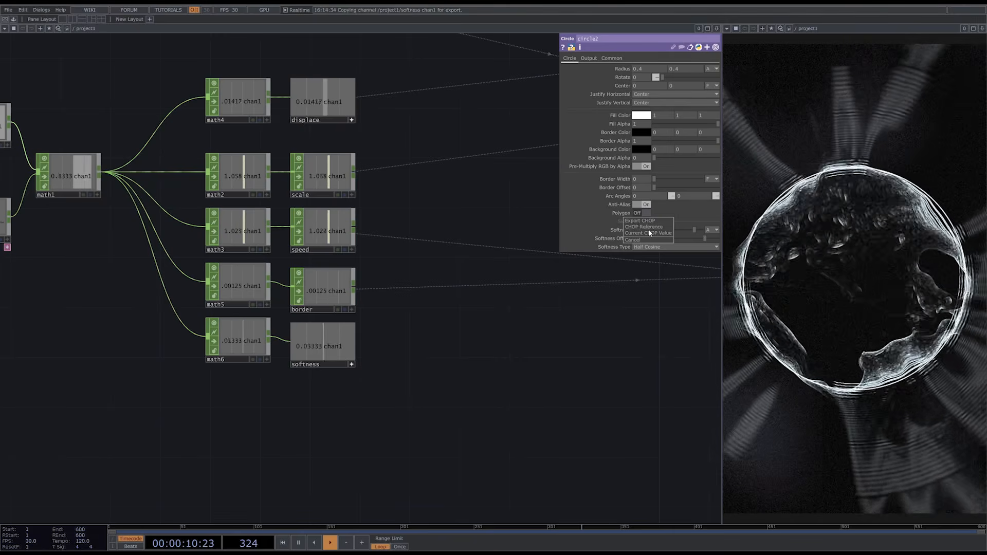
{"action": "left_click", "coordinate": [650, 229]}
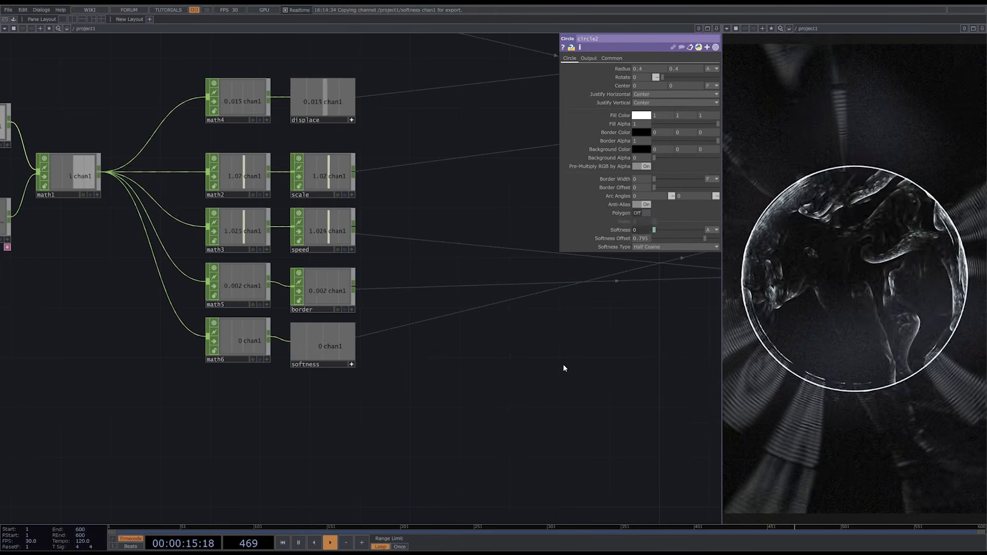
{"action": "left_click", "coordinate": [271, 337]}
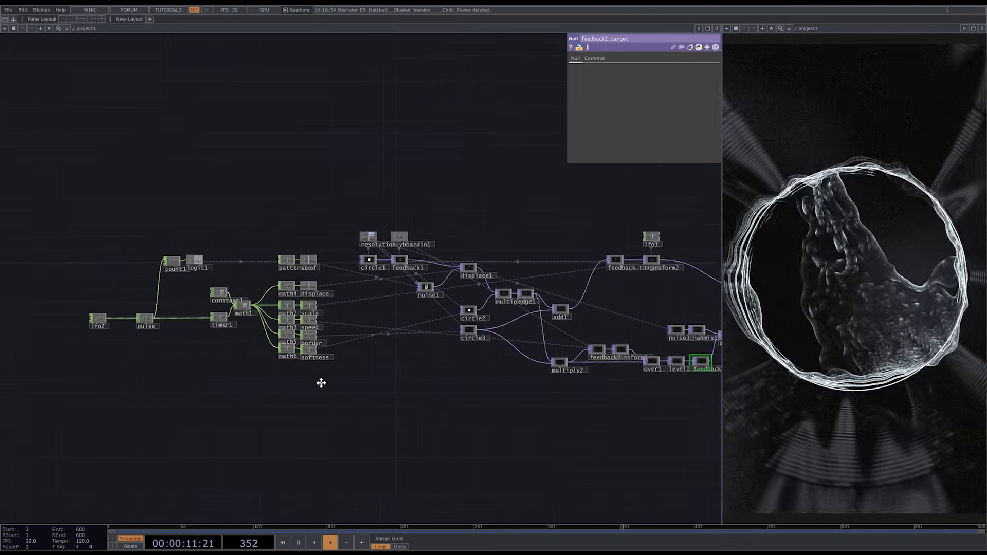
- Load the track ES_Nattkatt (Slowed Version) - Chibi Power.mp3 as an Audio File In CHOP in the empty area before lfo2
{"action": "scroll", "coordinate": [465, 380], "scroll_direction": "up", "scroll_amount": 5}
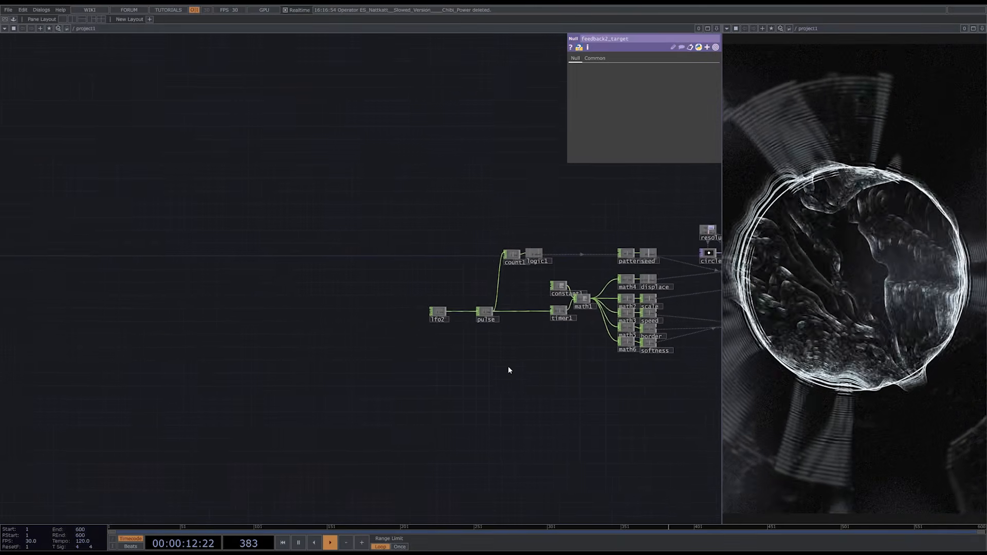
{"action": "scroll", "coordinate": [389, 316], "scroll_direction": "up", "scroll_amount": 3}
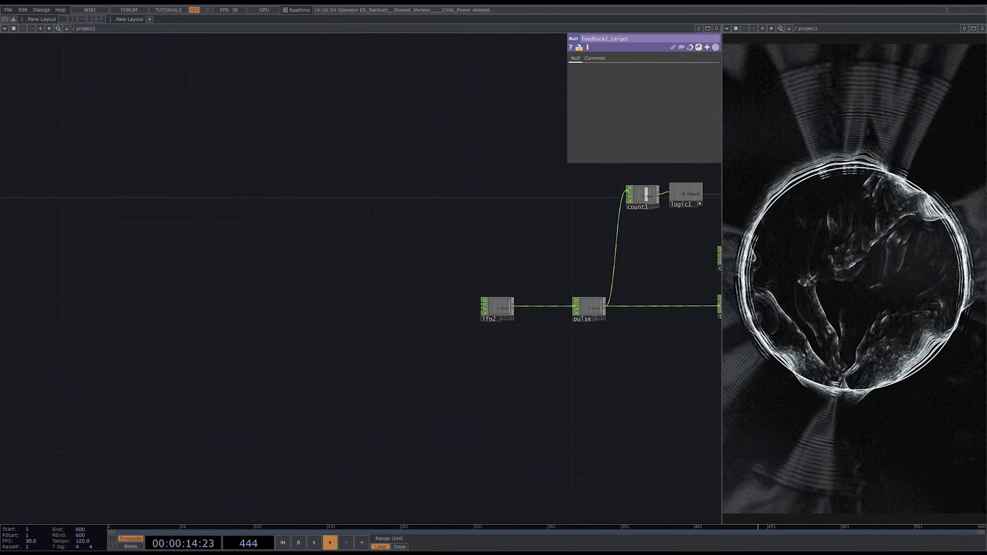
{"action": "left_click_drag", "start_coordinate": [226, 319], "coordinate": [227, 320]}
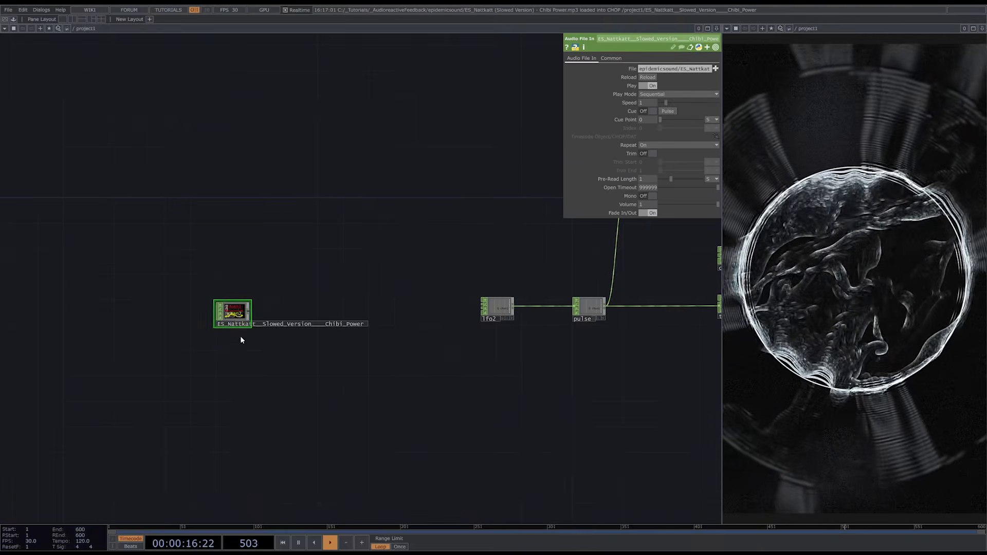
- Add an Audio Device Out CHOP below the audio file CHOP and connect the track to it
{"action": "key", "text": "Tab"}
{"action": "type", "text": "au"}
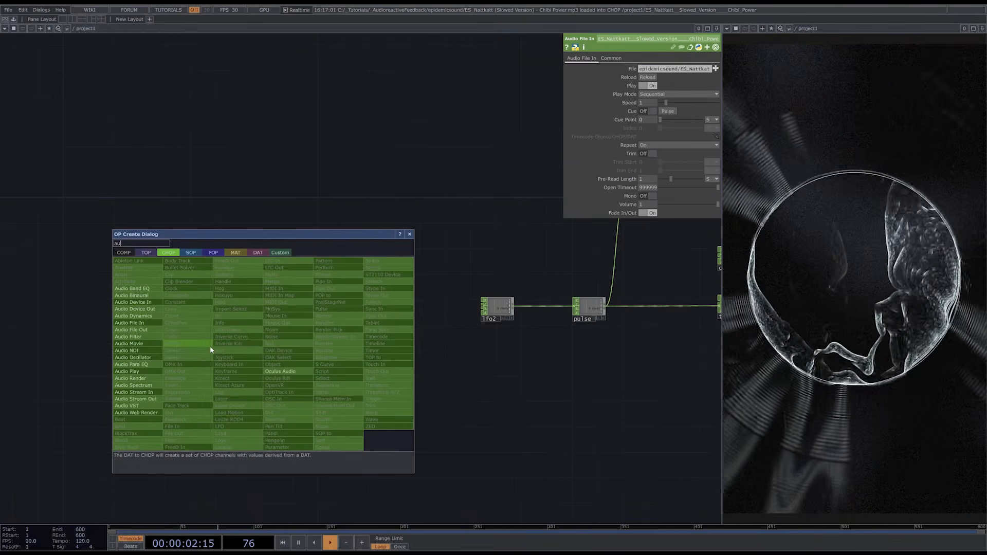
{"action": "left_click", "coordinate": [154, 309]}
{"action": "left_click", "coordinate": [302, 358]}
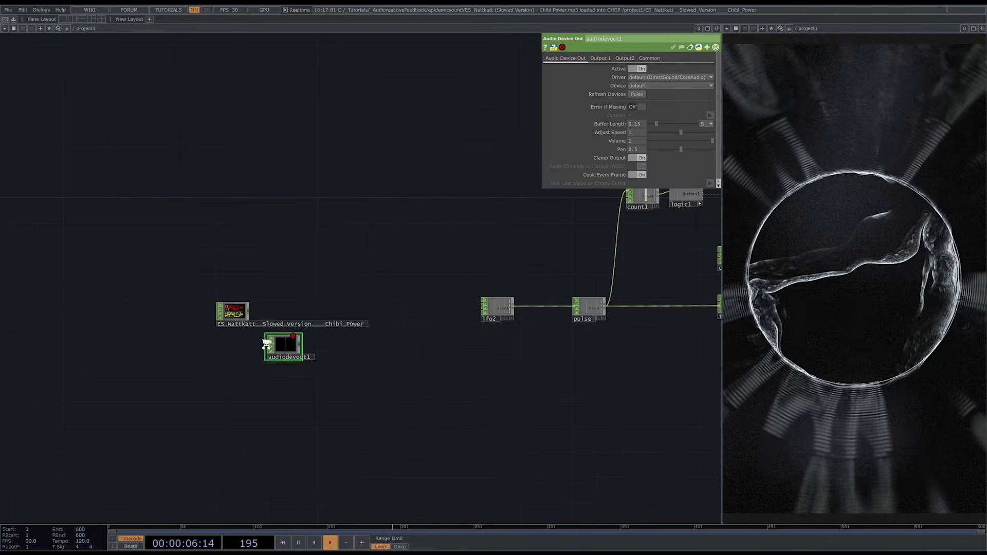
{"action": "scroll", "coordinate": [268, 339], "scroll_direction": "up", "scroll_amount": 3}
{"action": "left_click_drag", "start_coordinate": [232, 281], "coordinate": [266, 341]}
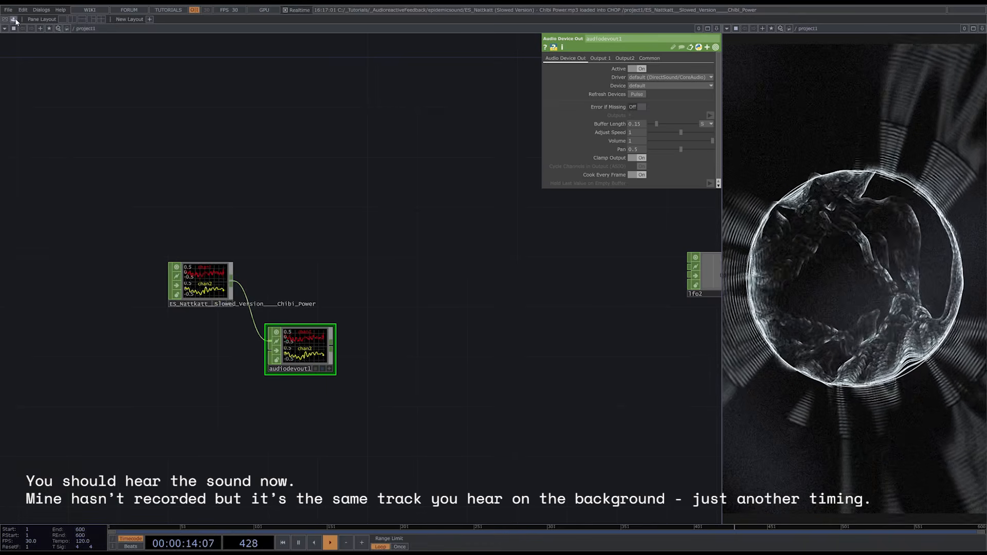
- Add the audioAnalysis component from the Palette's Tools and connect the audio file CHOP to its input
{"action": "key", "text": "alt+l"}
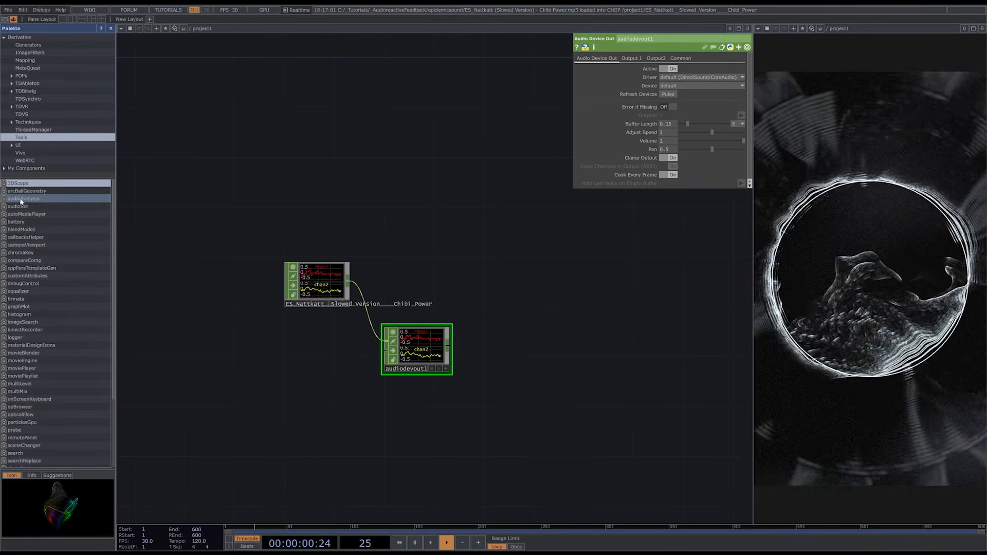
{"action": "left_click_drag", "start_coordinate": [345, 251], "coordinate": [459, 231]}
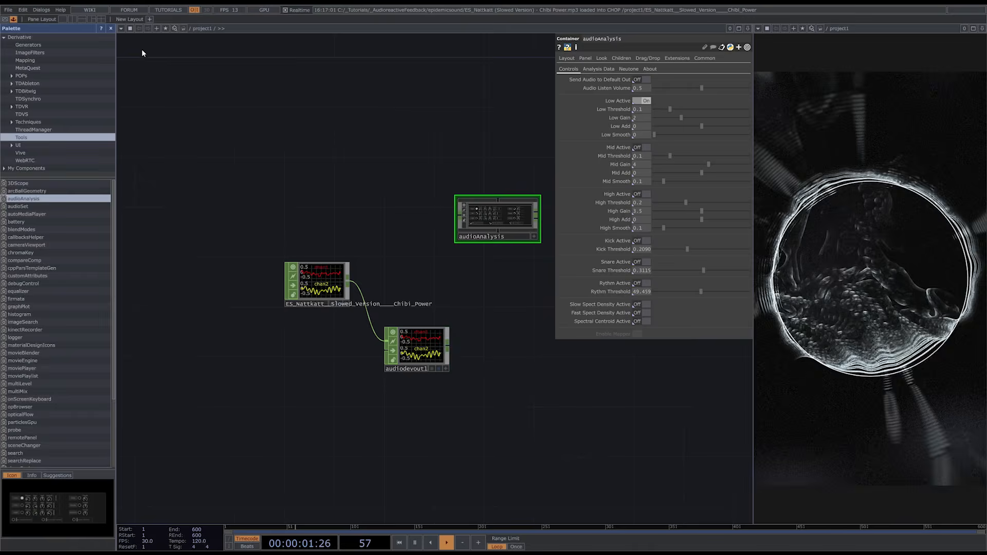
{"action": "left_click", "coordinate": [110, 29]}
{"action": "left_click_drag", "start_coordinate": [377, 214], "coordinate": [304, 283]}
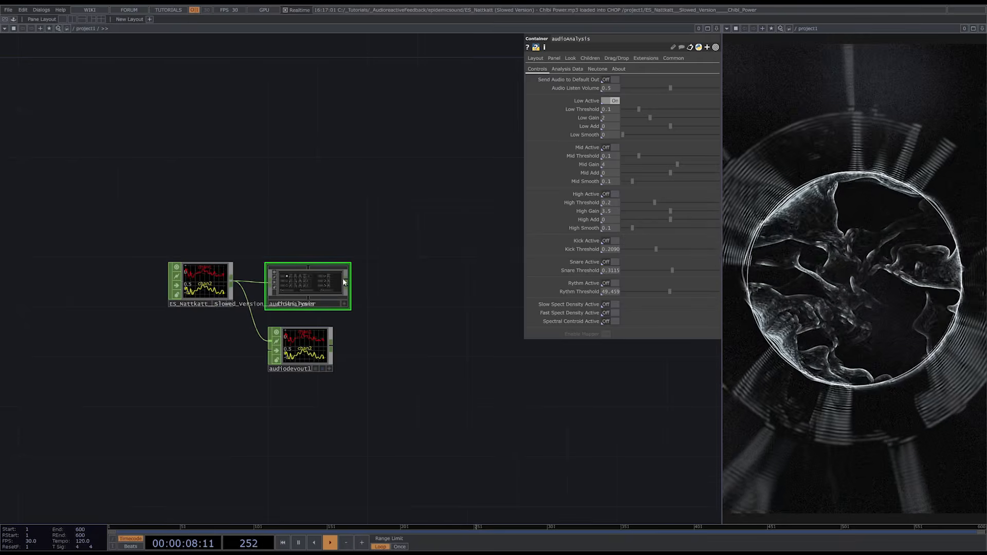
- Turn on Kick Active for the audioAnalysis component
{"action": "scroll", "coordinate": [337, 281], "scroll_direction": "up", "scroll_amount": 5}
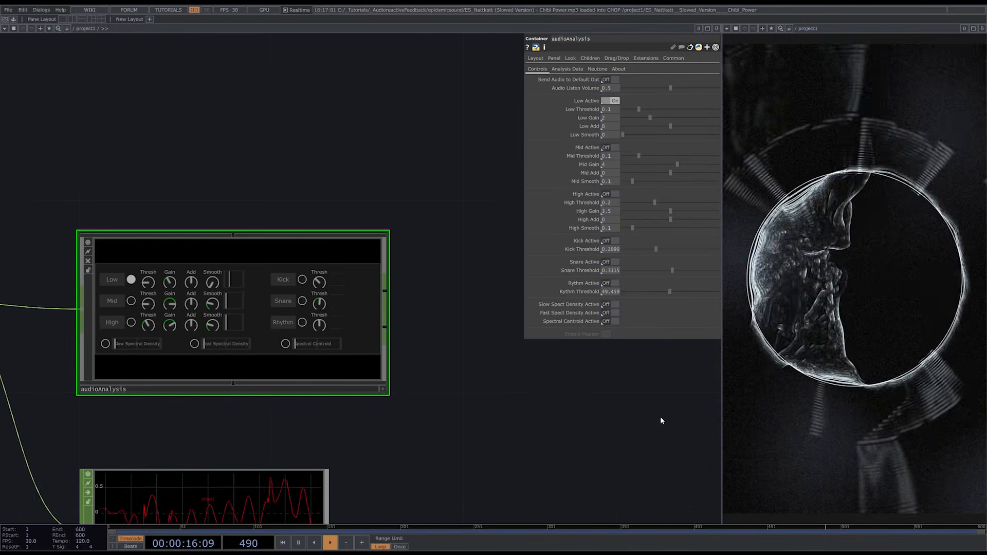
{"action": "left_click", "coordinate": [607, 240]}
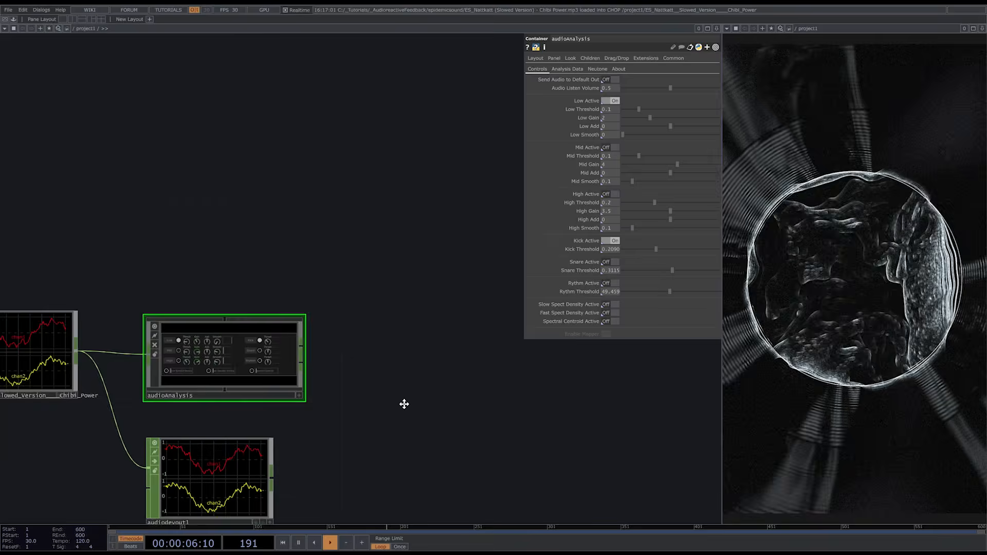
- Add a Select CHOP after the audioAnalysis component, connected to its processed levels output
{"action": "left_click_drag", "start_coordinate": [404, 403], "coordinate": [267, 342]}
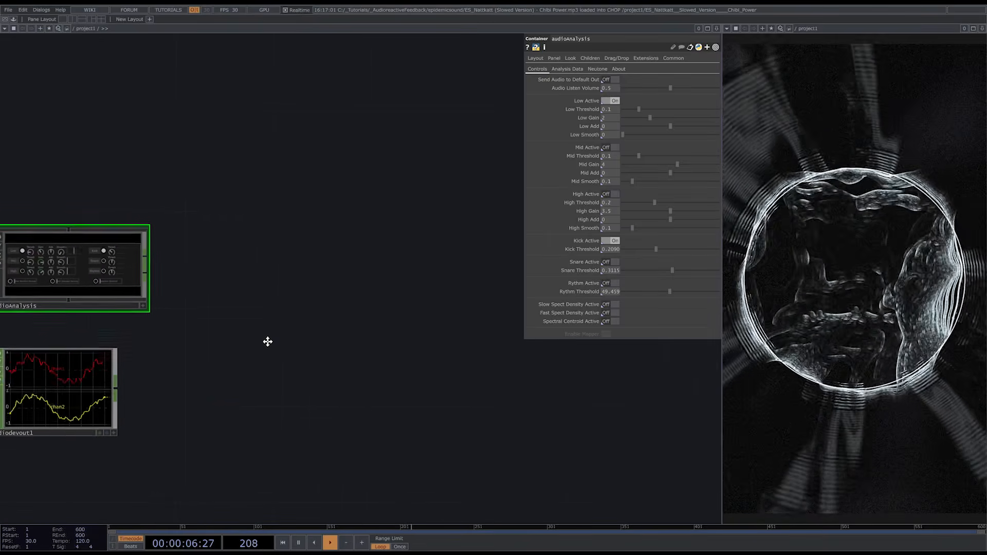
{"action": "scroll", "coordinate": [161, 256], "scroll_direction": "up", "scroll_amount": 1}
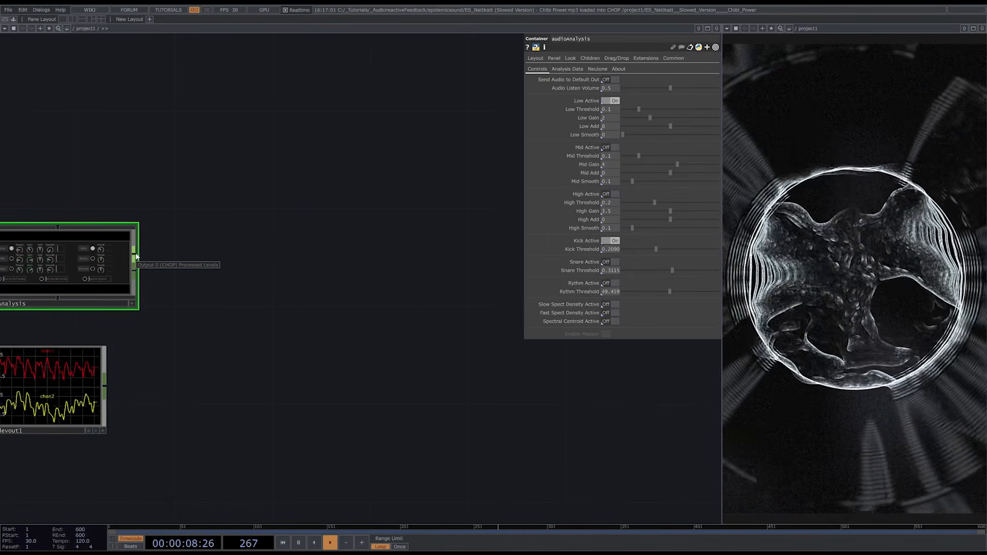
{"action": "right_click", "coordinate": [137, 256]}
{"action": "type", "text": "se"}
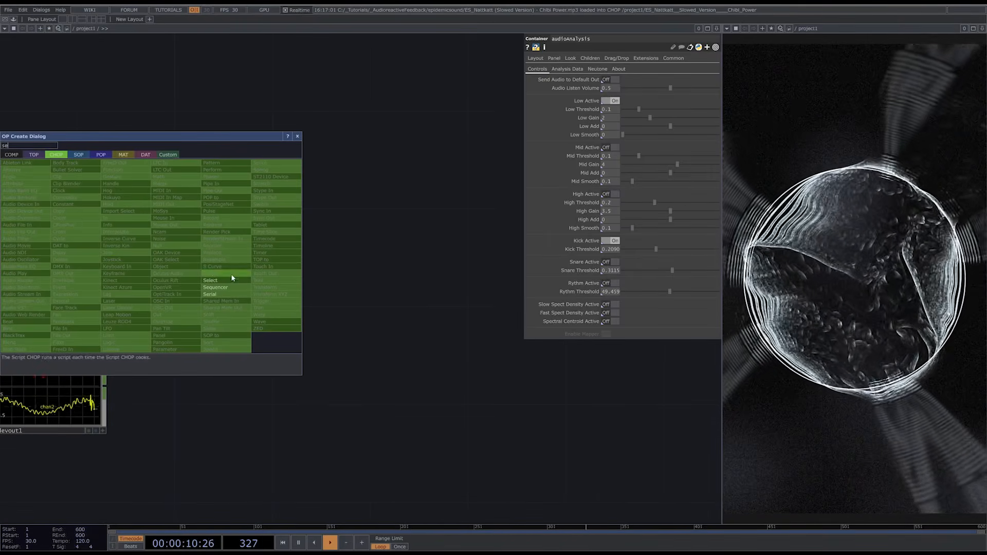
{"action": "left_click", "coordinate": [232, 279]}
{"action": "left_click", "coordinate": [273, 262]}
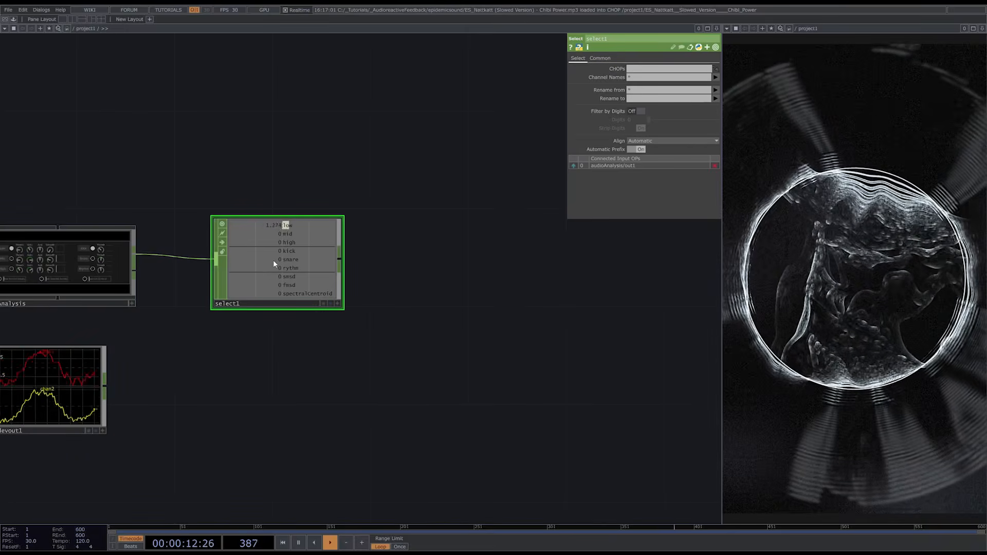
- Set the Select CHOP's channel names to kick and rename the channel to chan1
{"action": "left_click", "coordinate": [716, 77]}
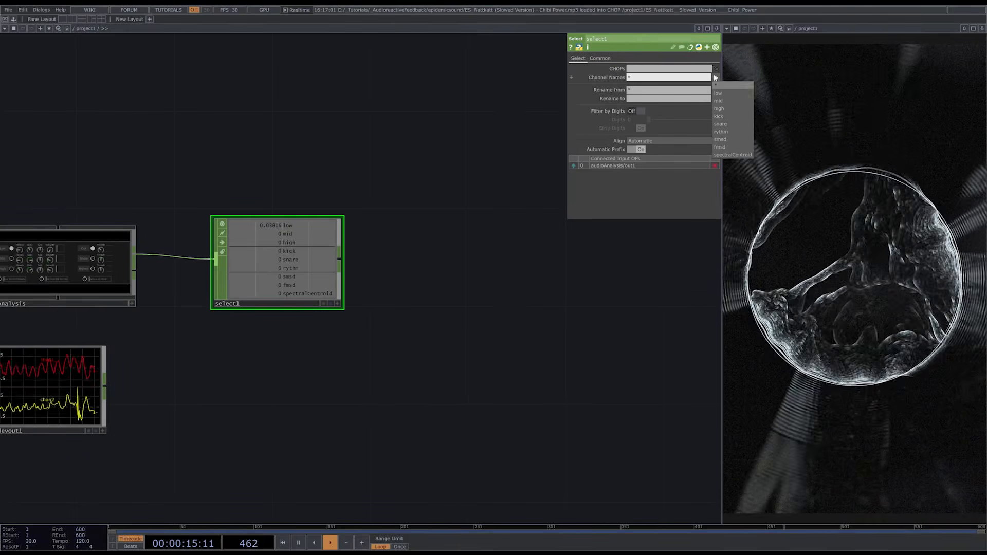
{"action": "left_click", "coordinate": [730, 119]}
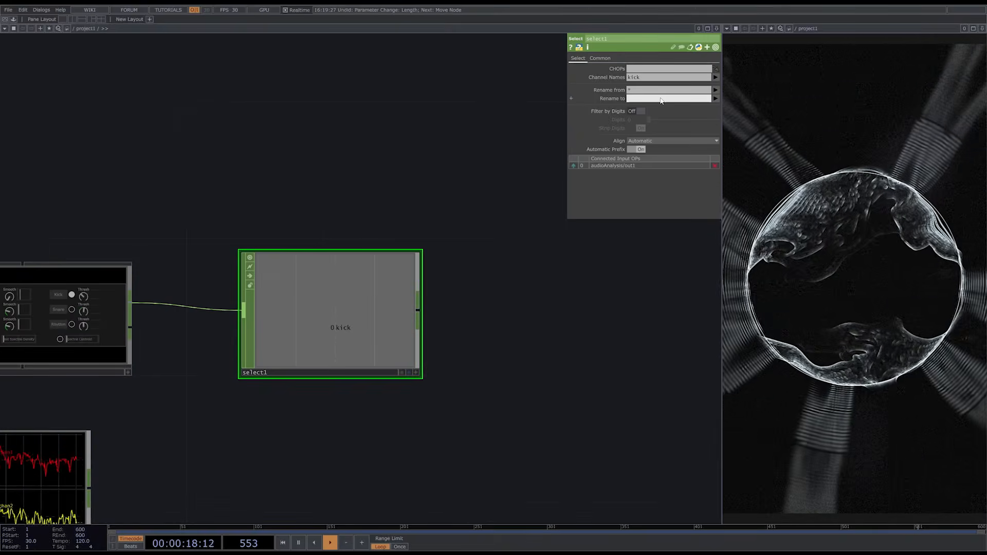
{"action": "key", "text": "Return"}
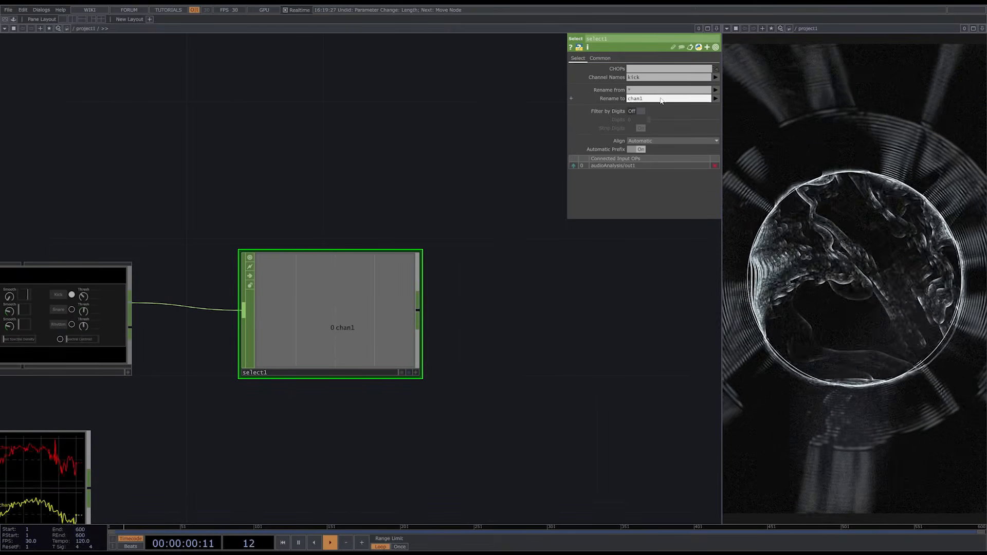
- Move lfo2 up out of the way and connect select1 to the pulse CHOP in its place
{"action": "scroll", "coordinate": [200, 383], "scroll_direction": "down", "scroll_amount": 5}
{"action": "left_click_drag", "start_coordinate": [473, 416], "coordinate": [284, 395]}
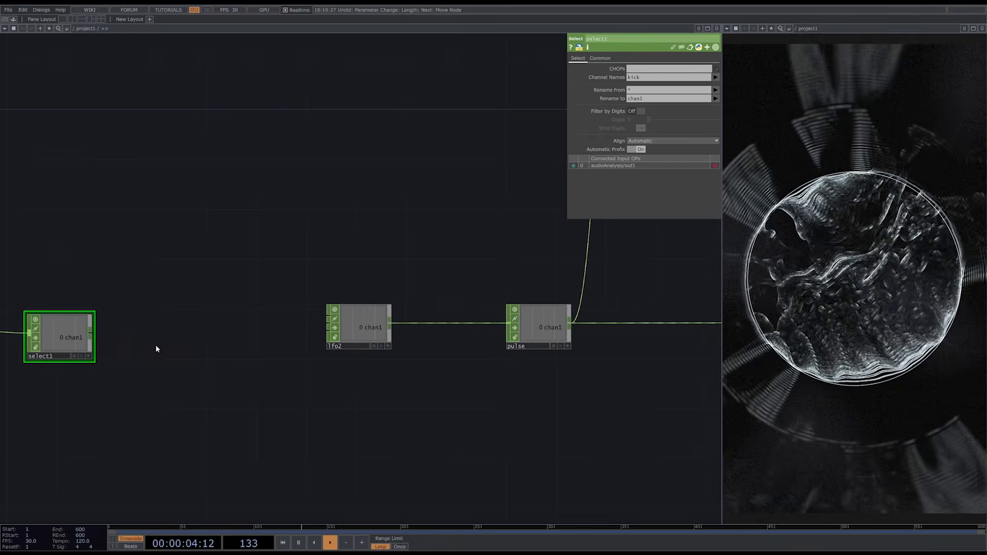
{"action": "left_click_drag", "start_coordinate": [344, 287], "coordinate": [344, 239]}
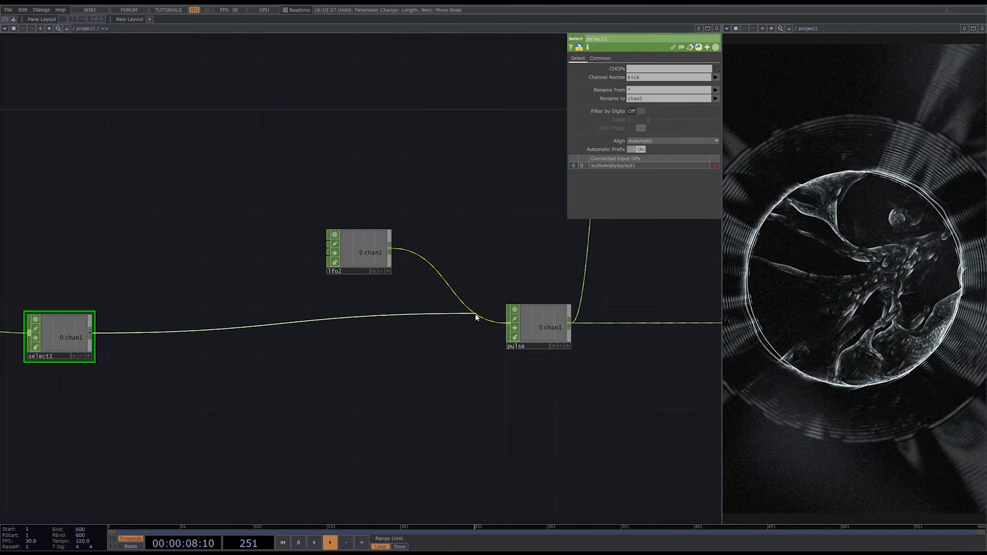
{"action": "left_click", "coordinate": [475, 314]}
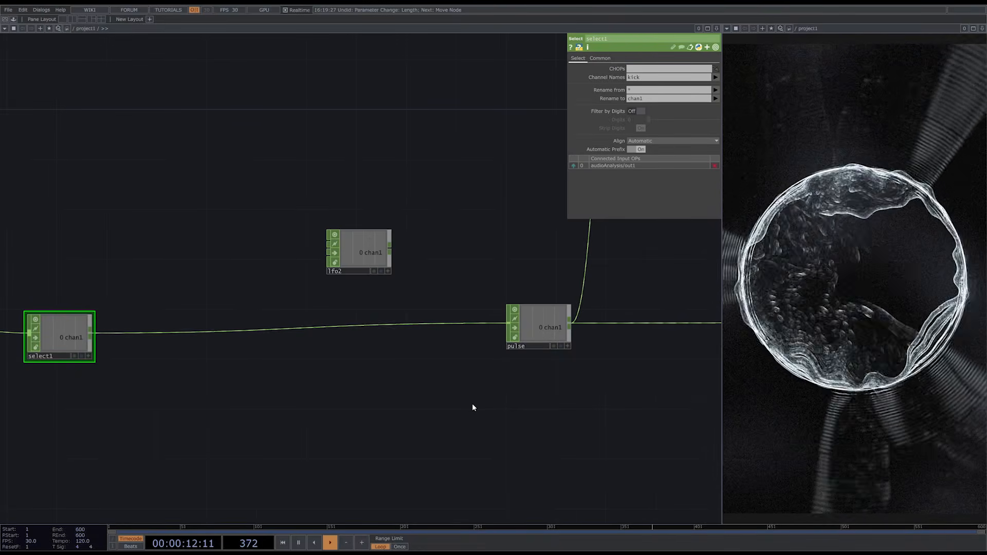
- Shorten the timer1 CHOP's length to about 0.6 seconds
{"action": "left_click_drag", "start_coordinate": [538, 385], "coordinate": [289, 394]}
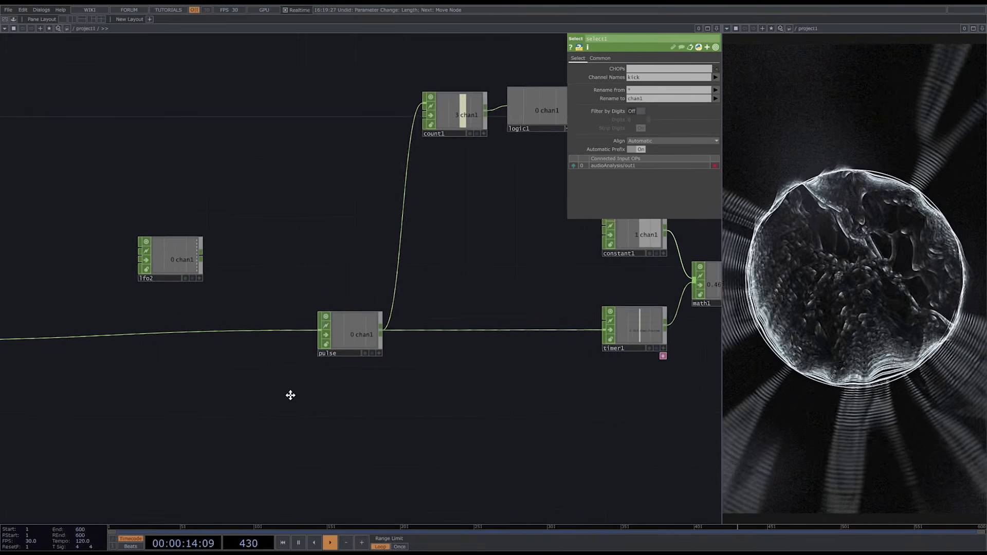
{"action": "left_click", "coordinate": [584, 324]}
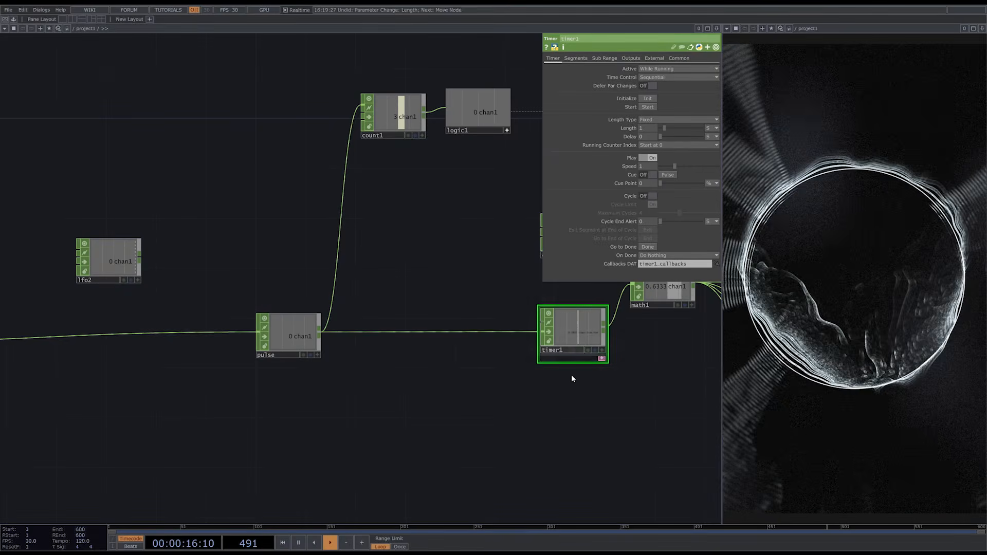
{"action": "left_click_drag", "start_coordinate": [665, 127], "coordinate": [662, 128]}
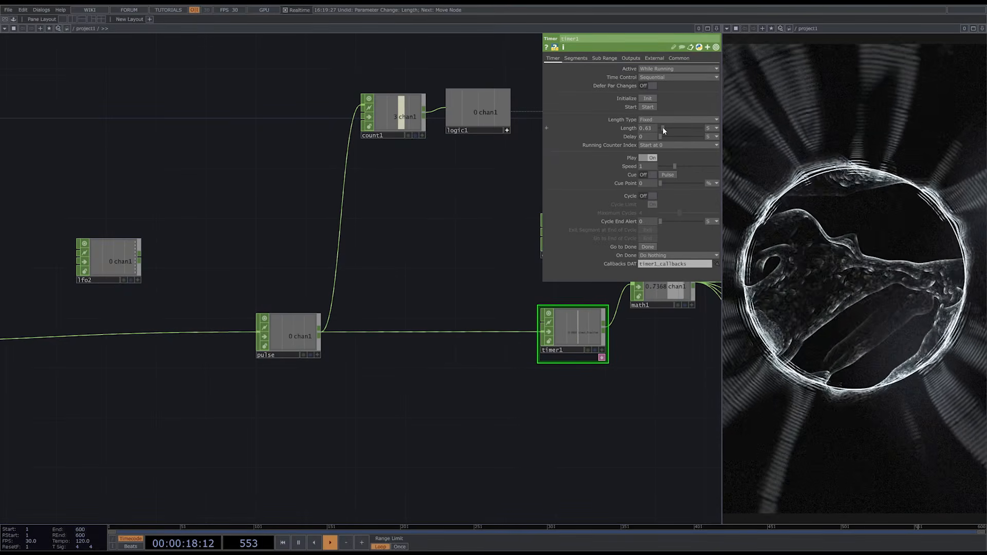